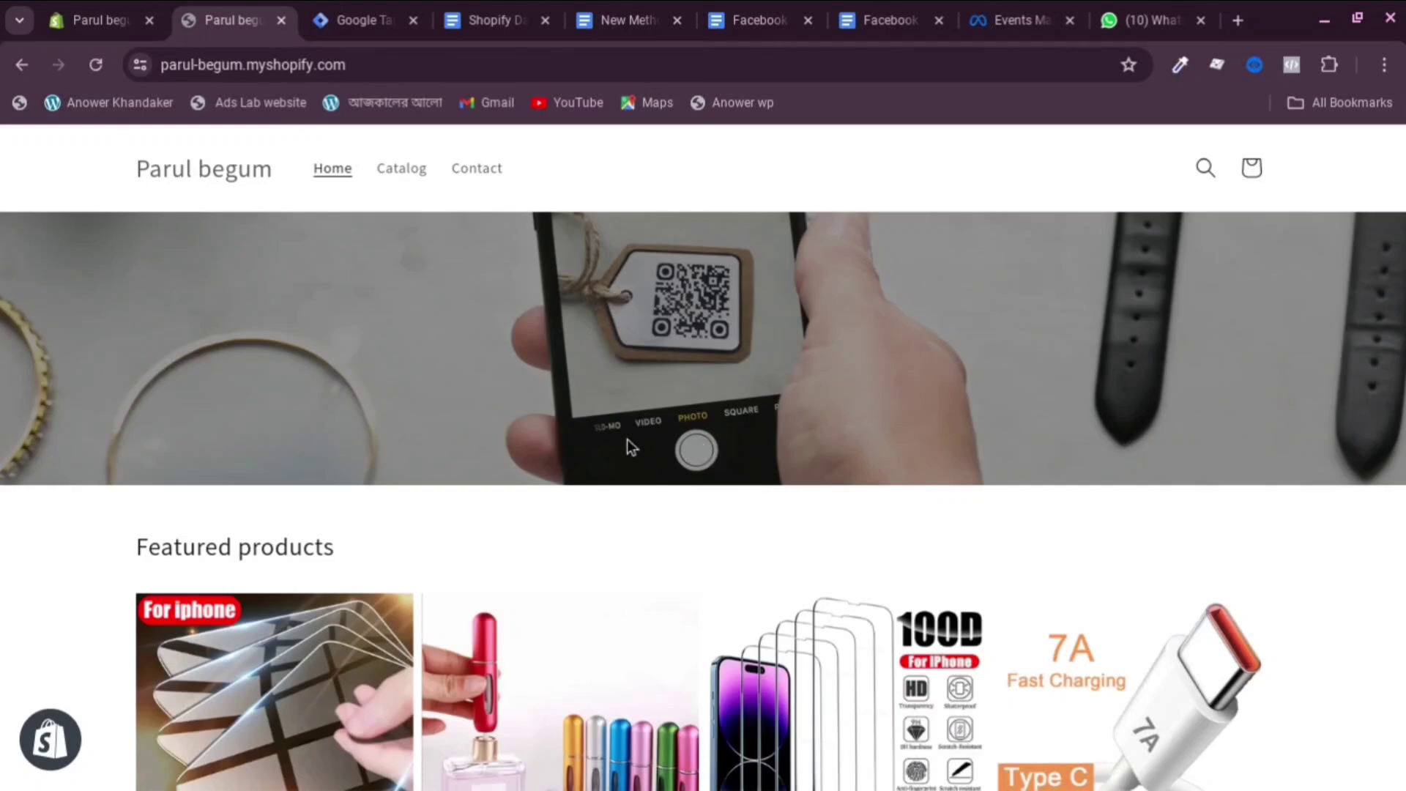
Review the storefront home page, the theme.liquid code, the Shopify DataLayer code document and the Tag Manager workspace.
scroll(526, 375, down, 3)
scroll(524, 371, up, 3)
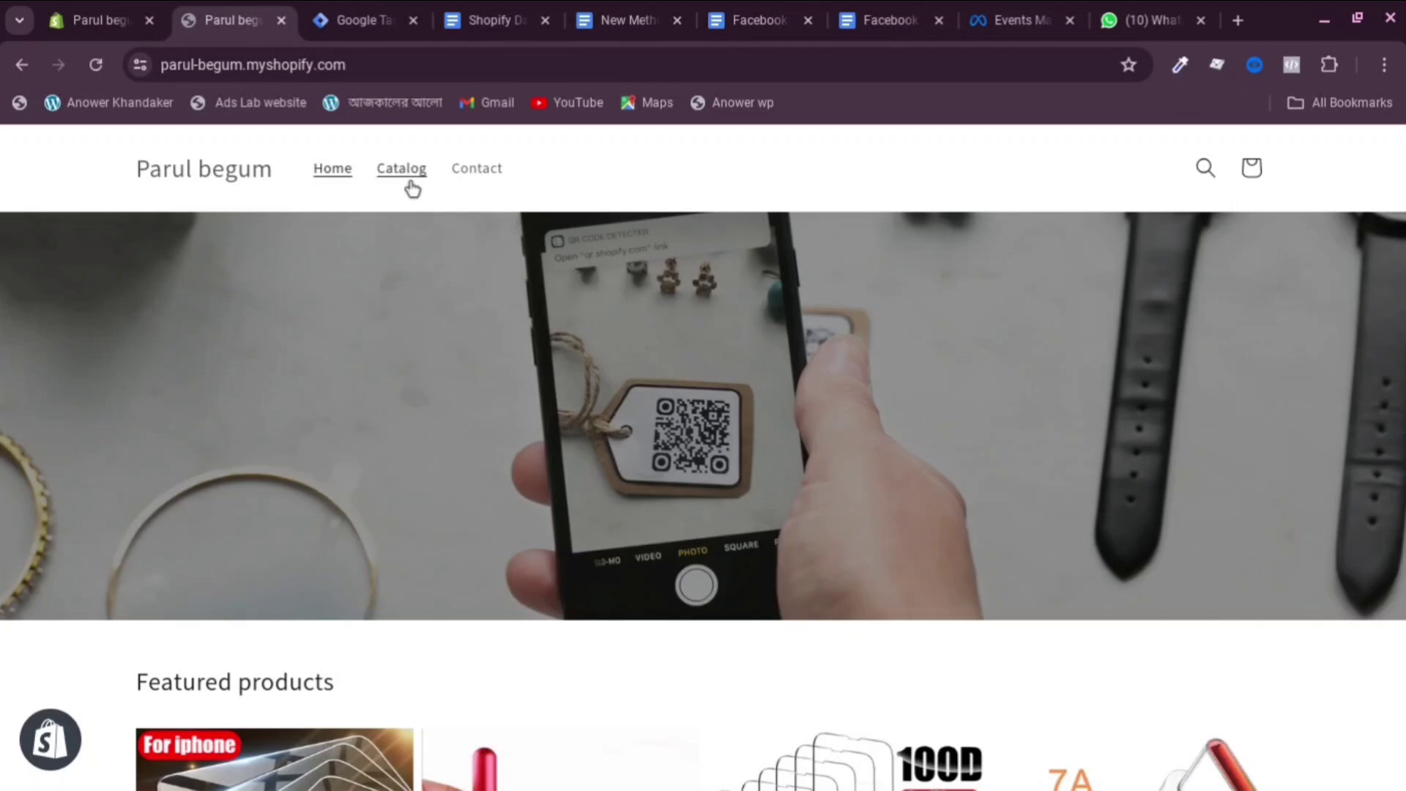
click(106, 21)
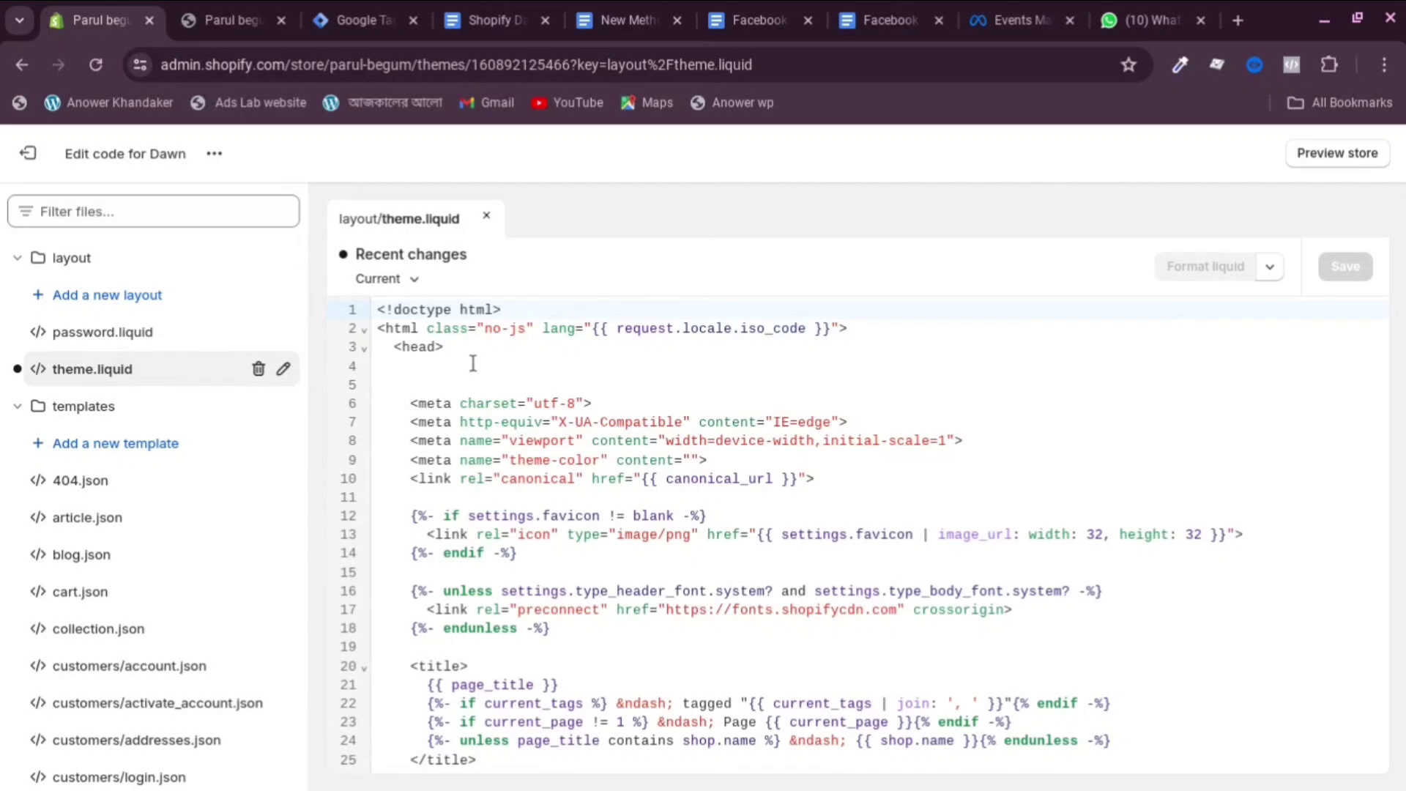
click(476, 19)
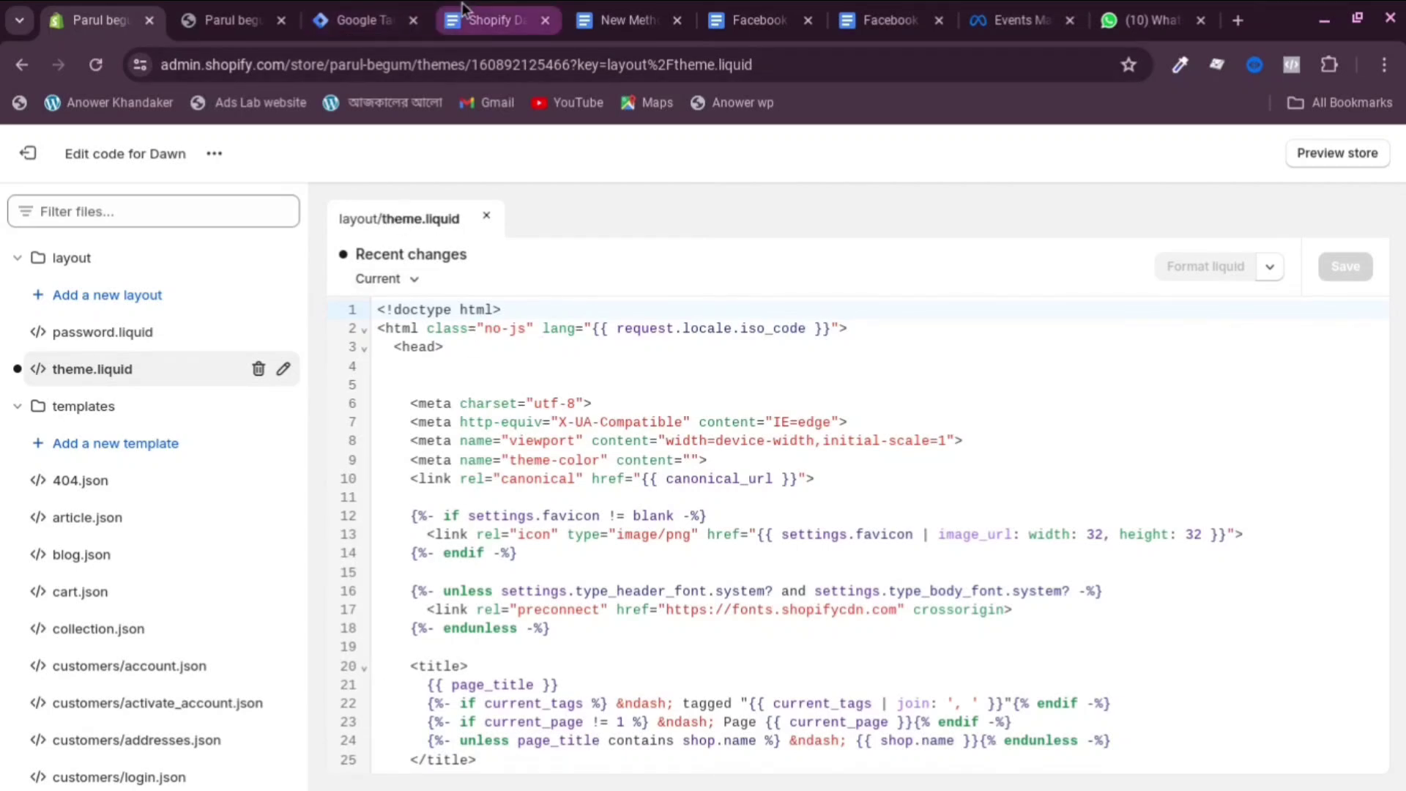
click(360, 25)
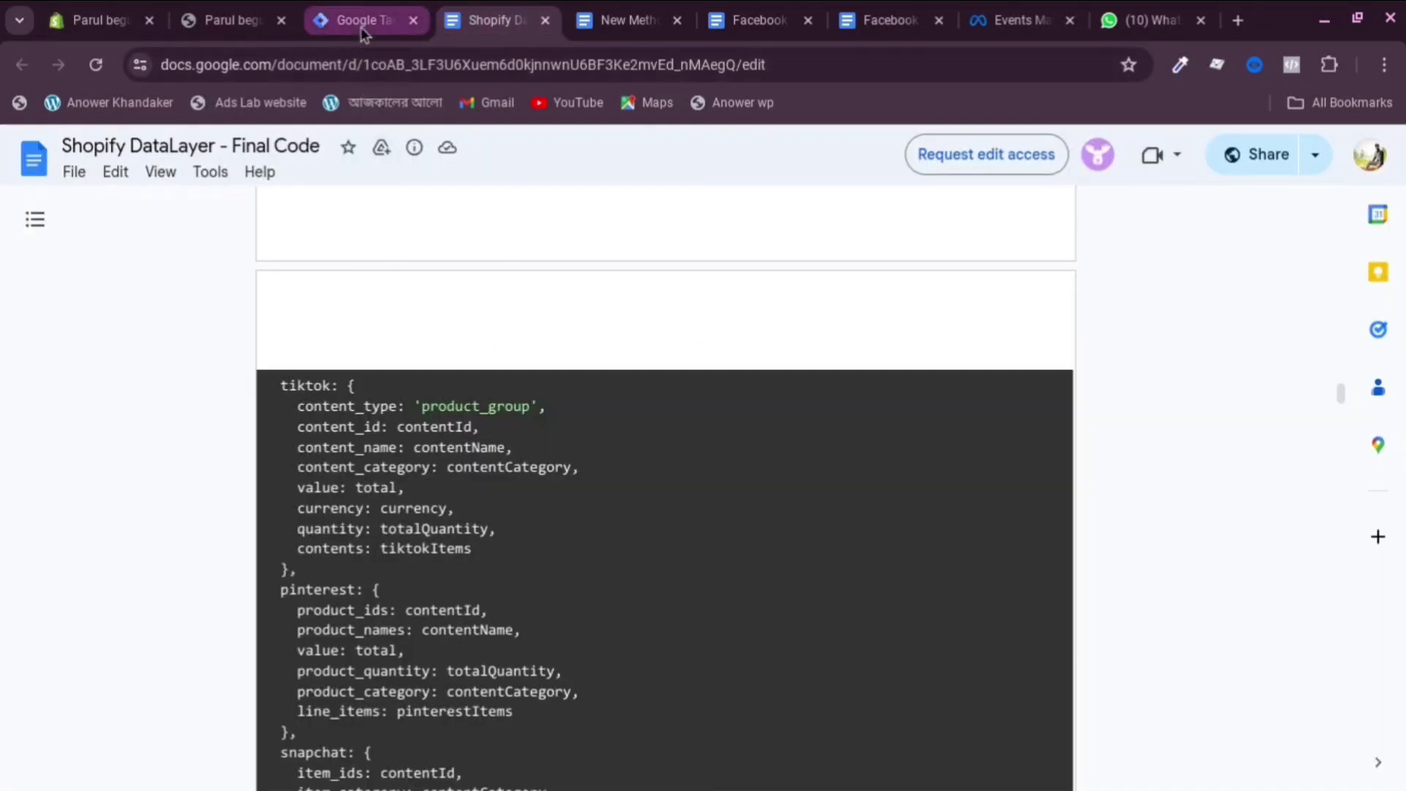
click(493, 27)
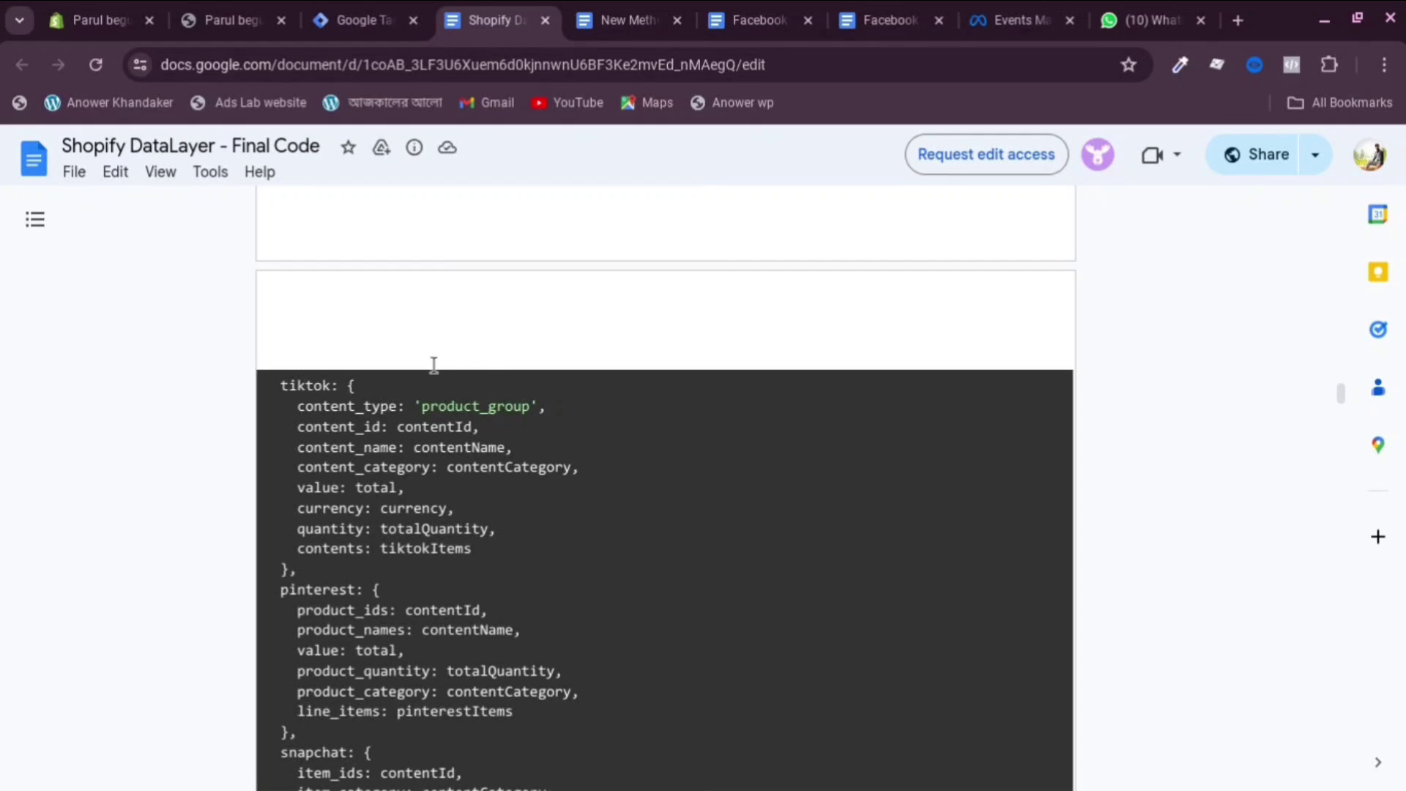
click(355, 22)
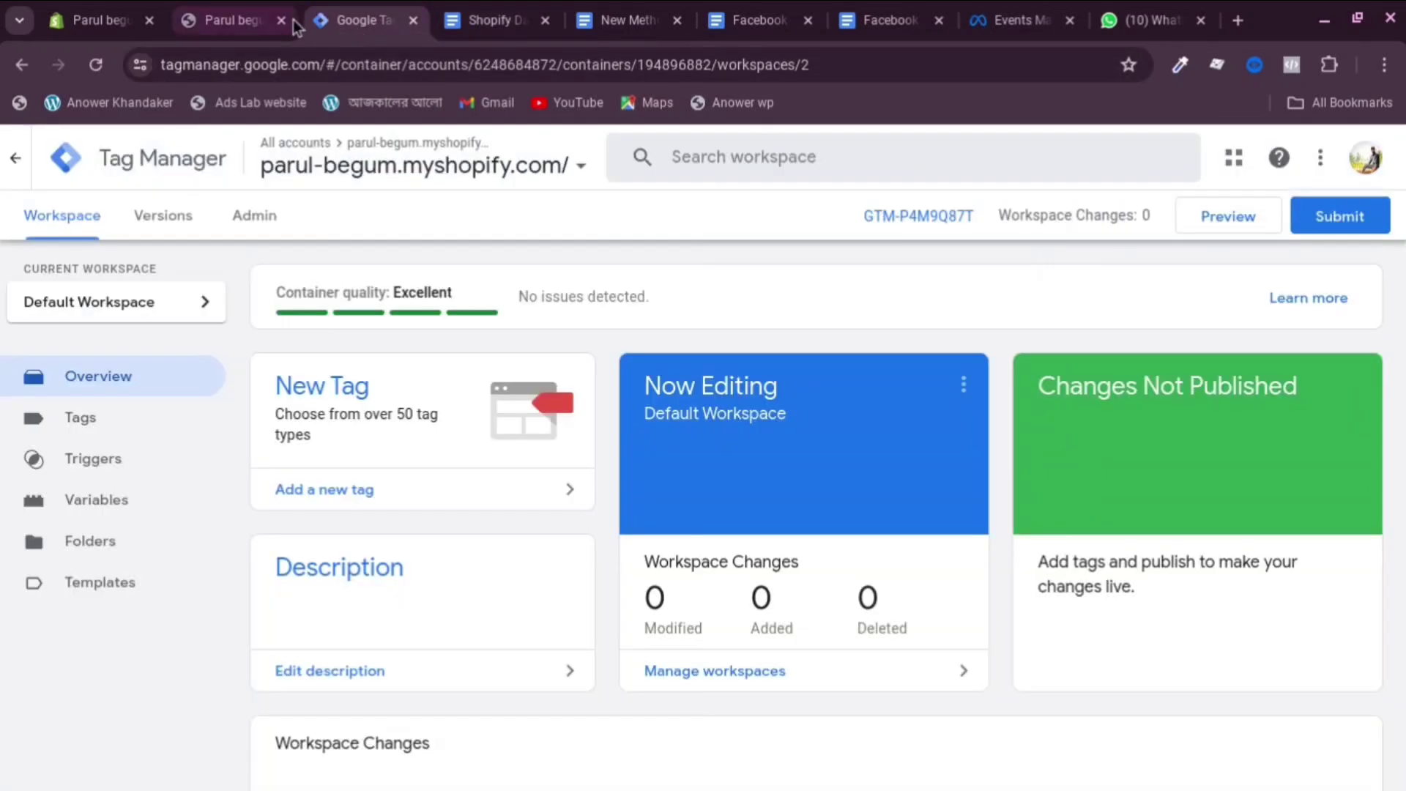
click(223, 10)
scroll(551, 304, down, 3)
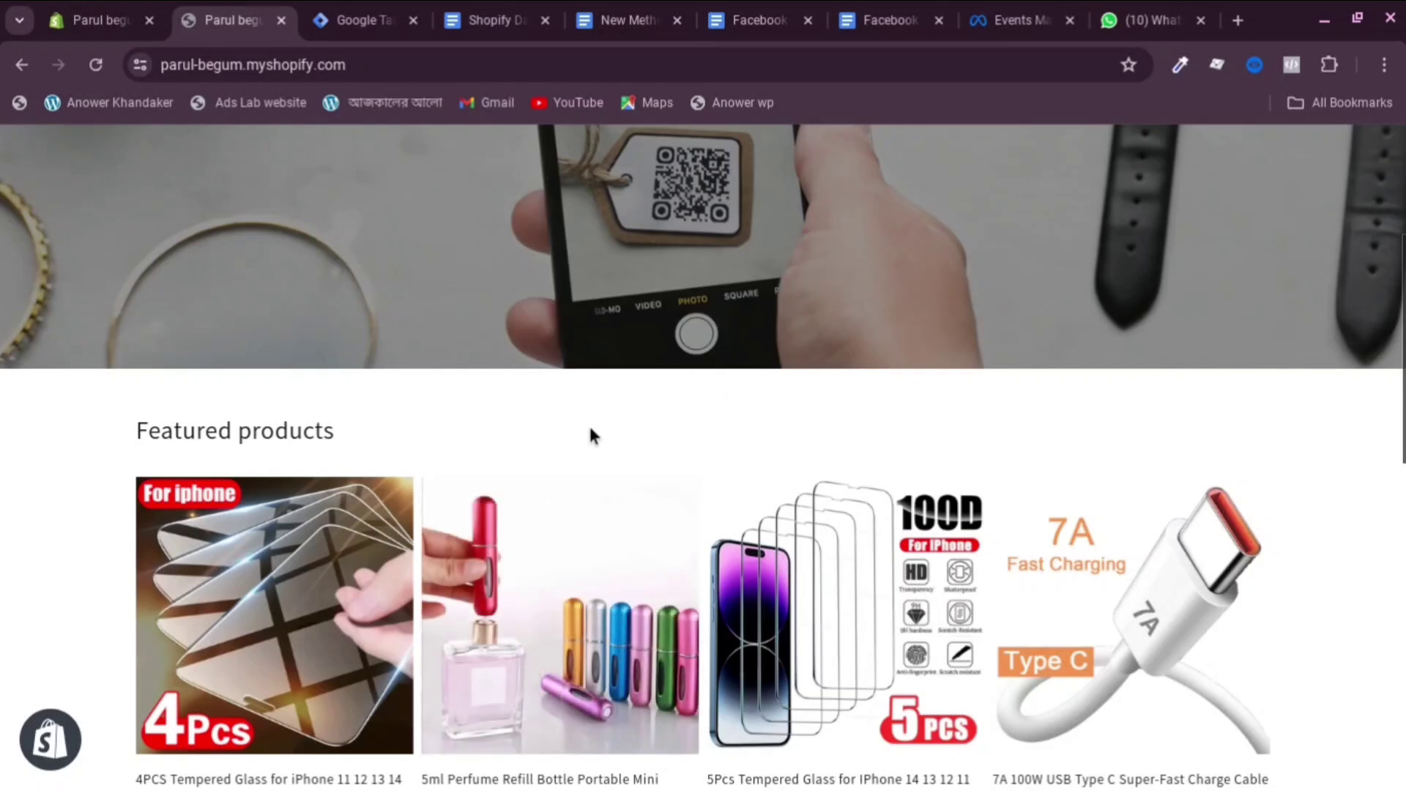
scroll(468, 408, up, 3)
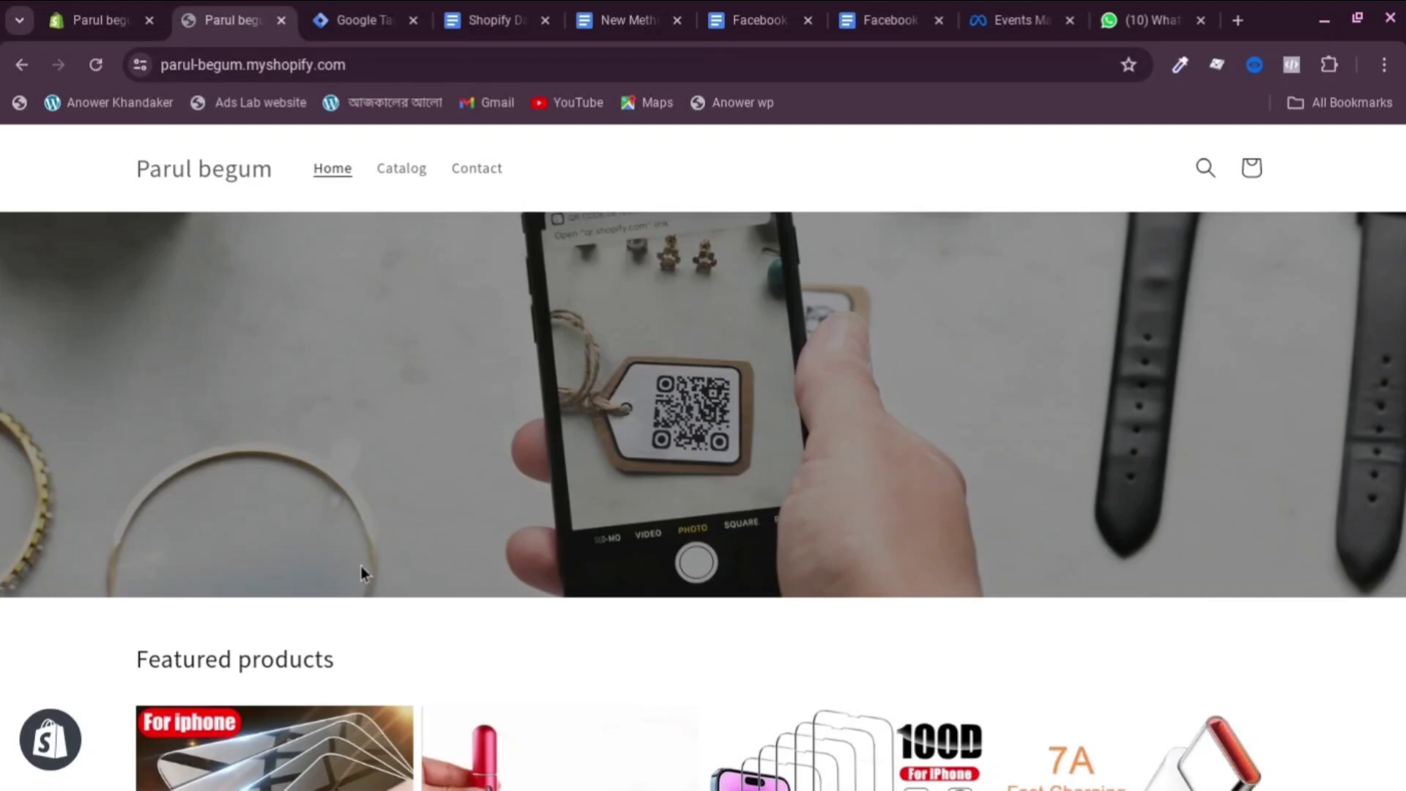
click(109, 22)
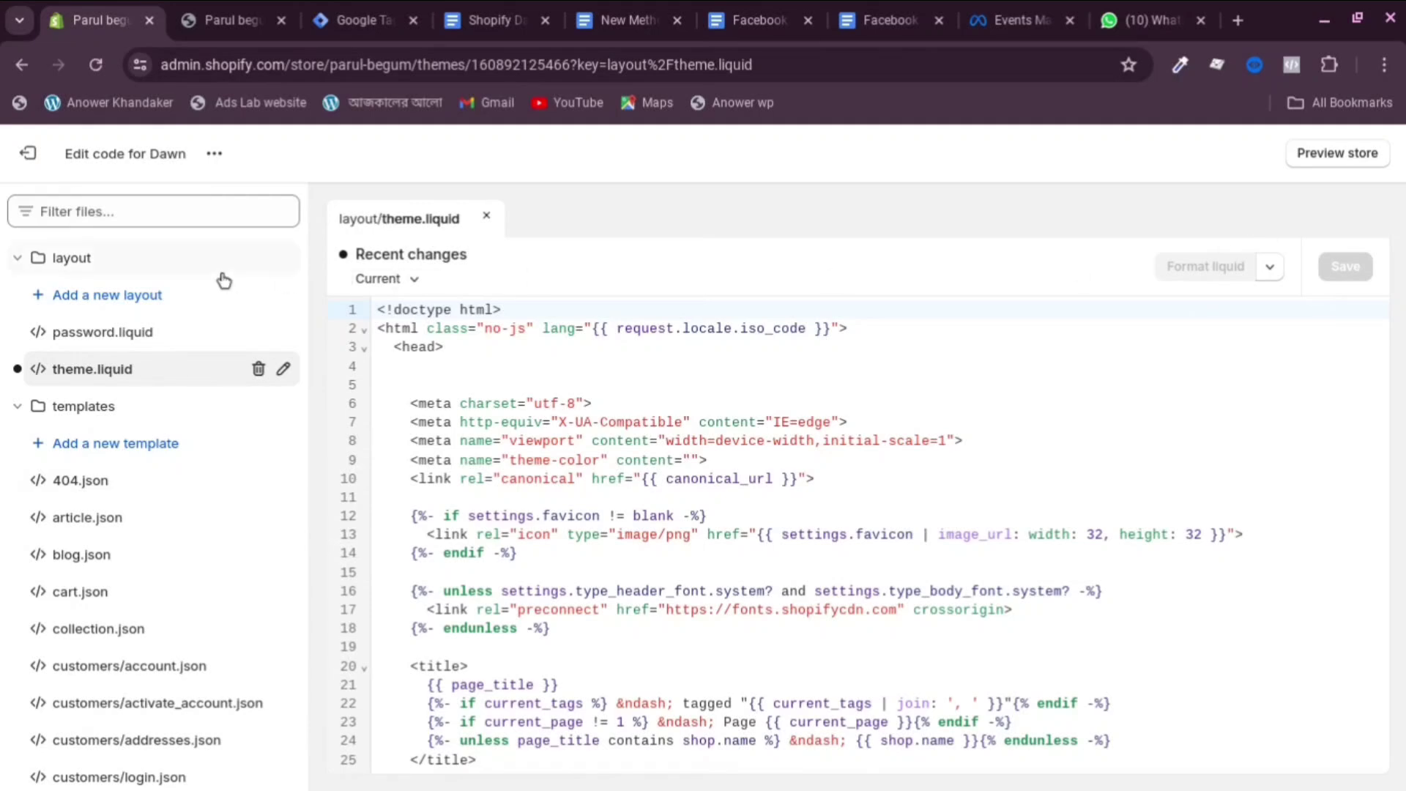
click(219, 17)
Leave the theme code editor and open the Customer events page in the store settings.
click(103, 6)
click(32, 157)
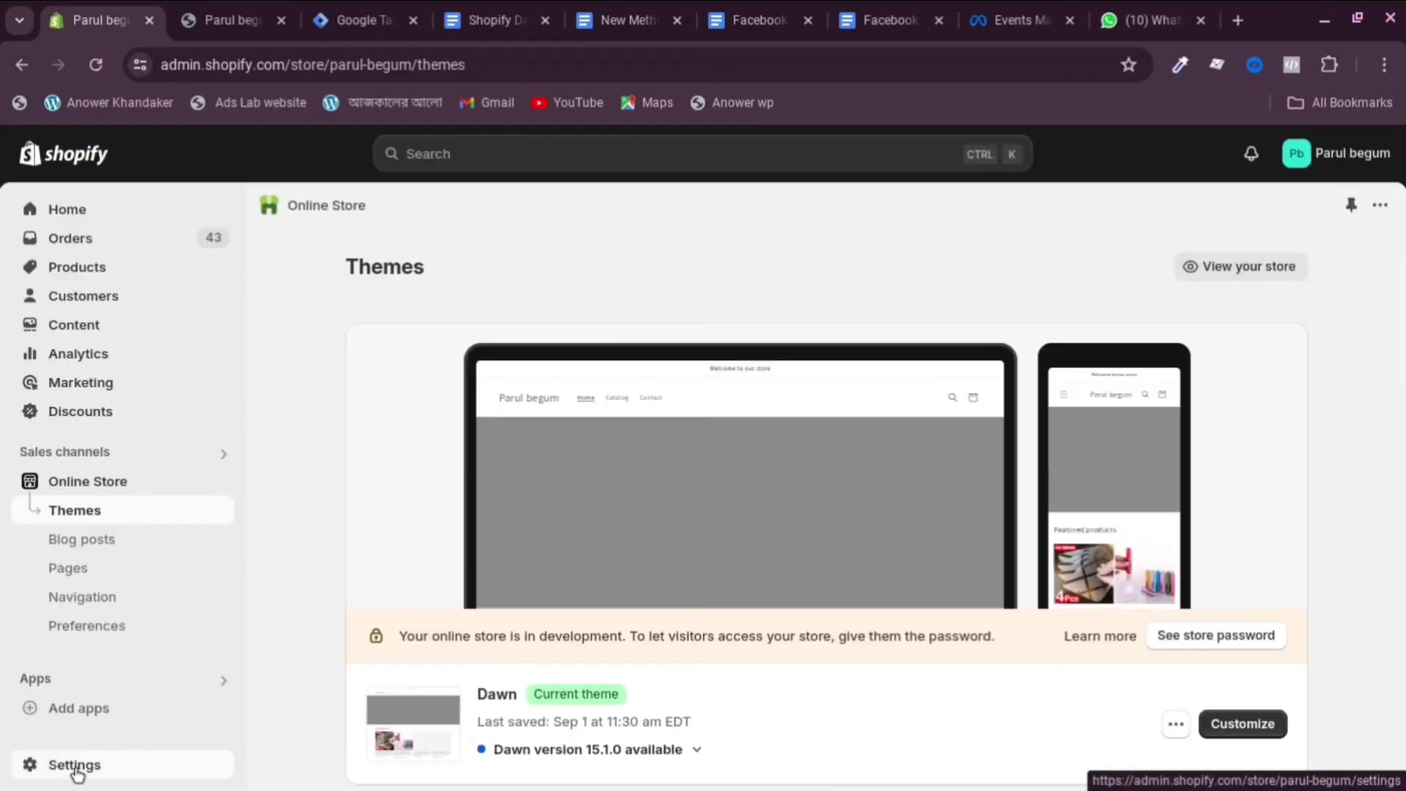
click(75, 767)
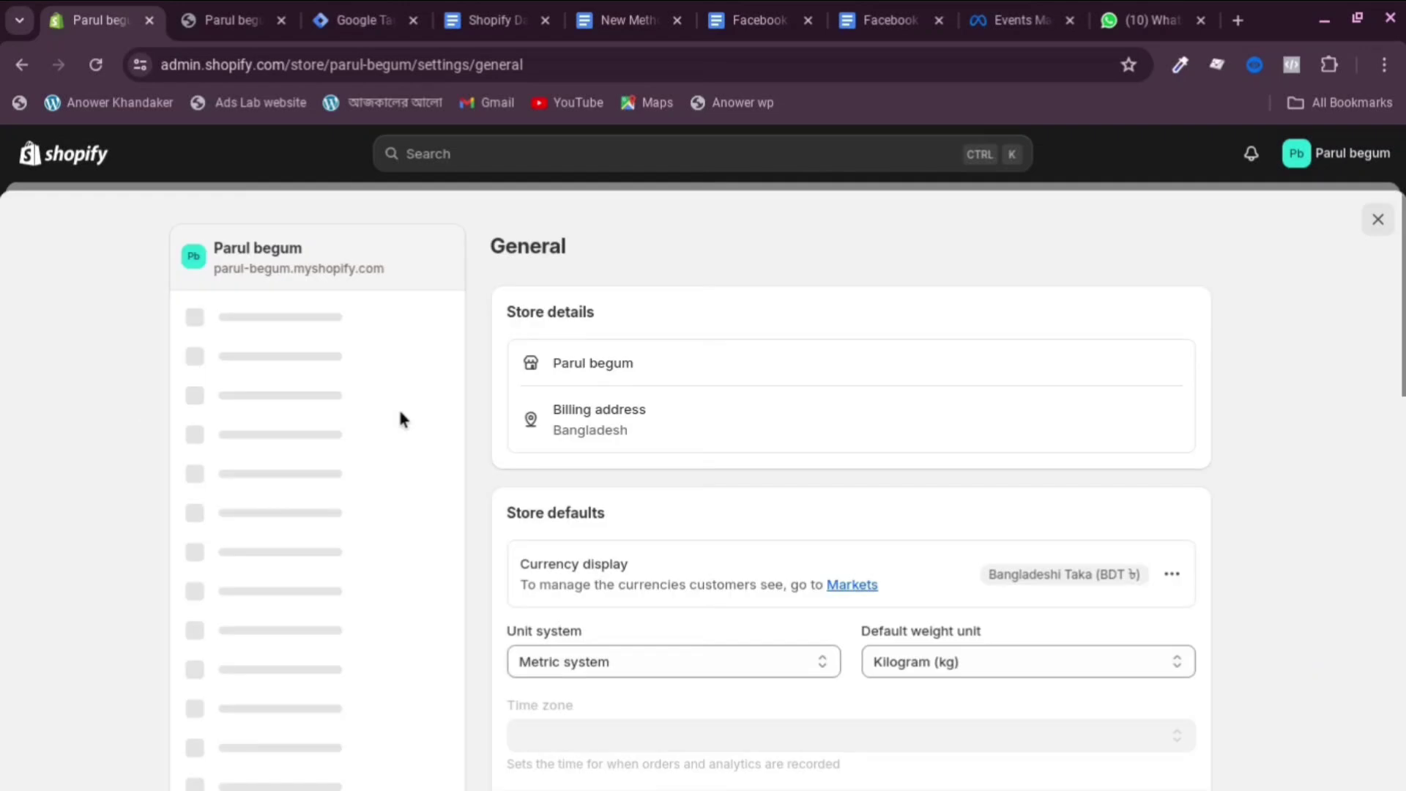
scroll(261, 449, down, 10)
scroll(227, 440, up, 10)
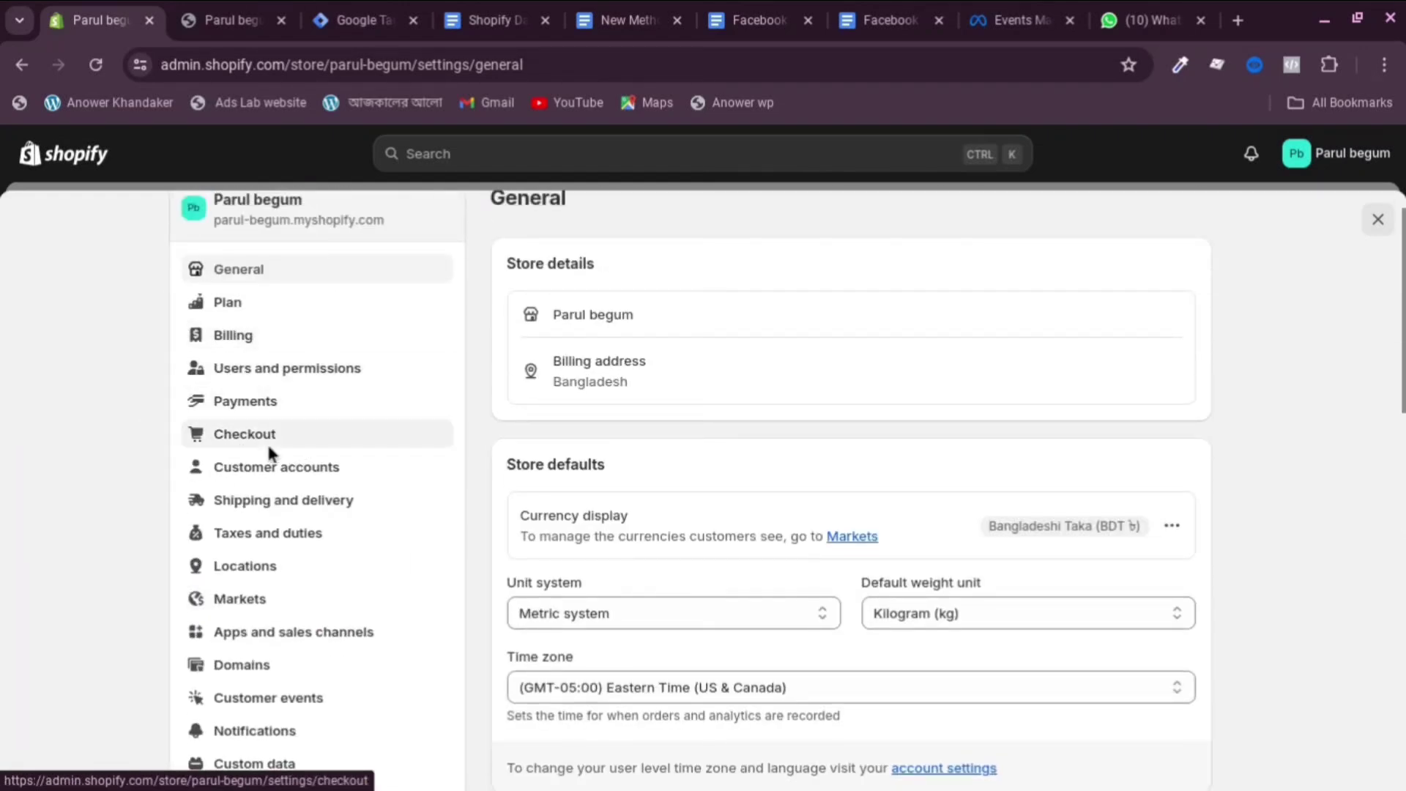
scroll(233, 448, down, 4)
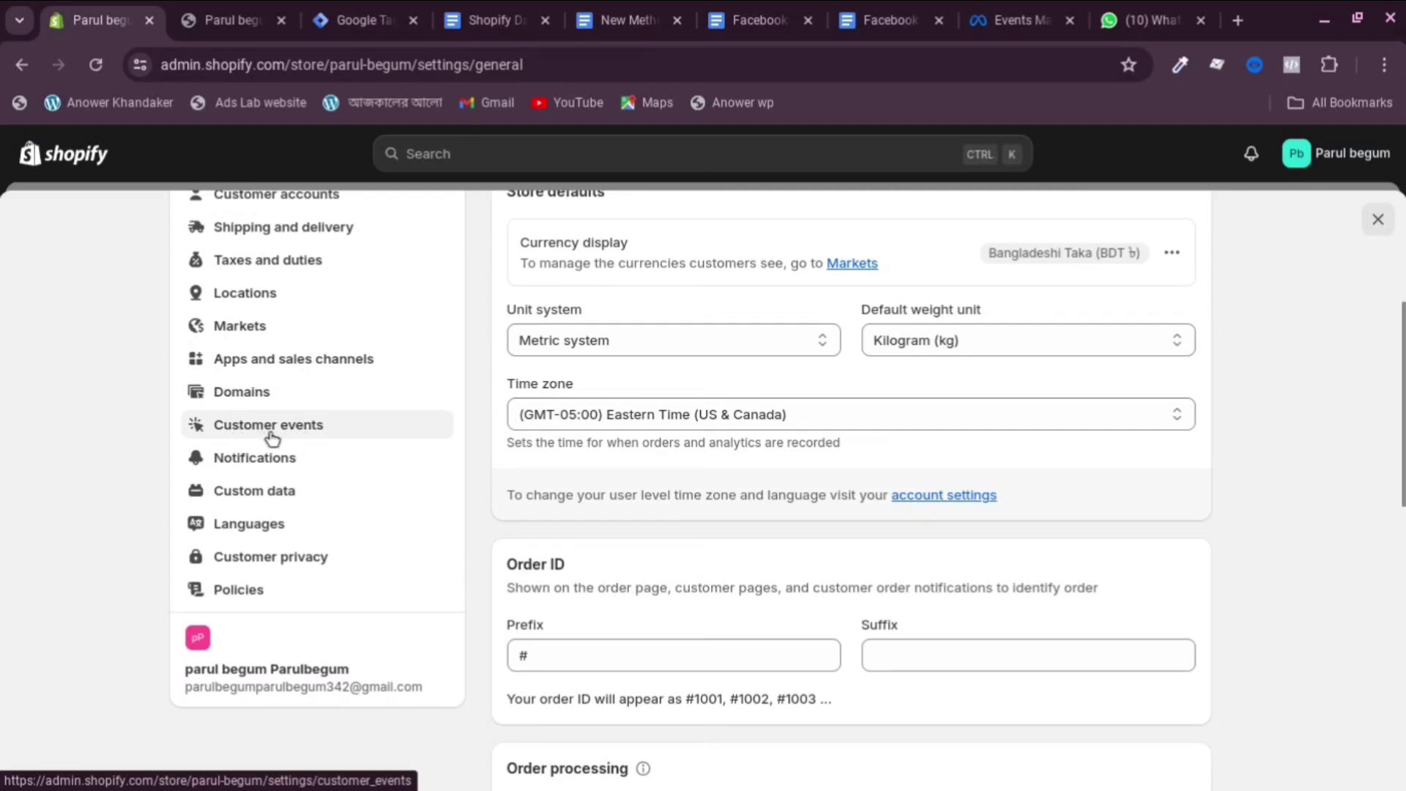
click(286, 434)
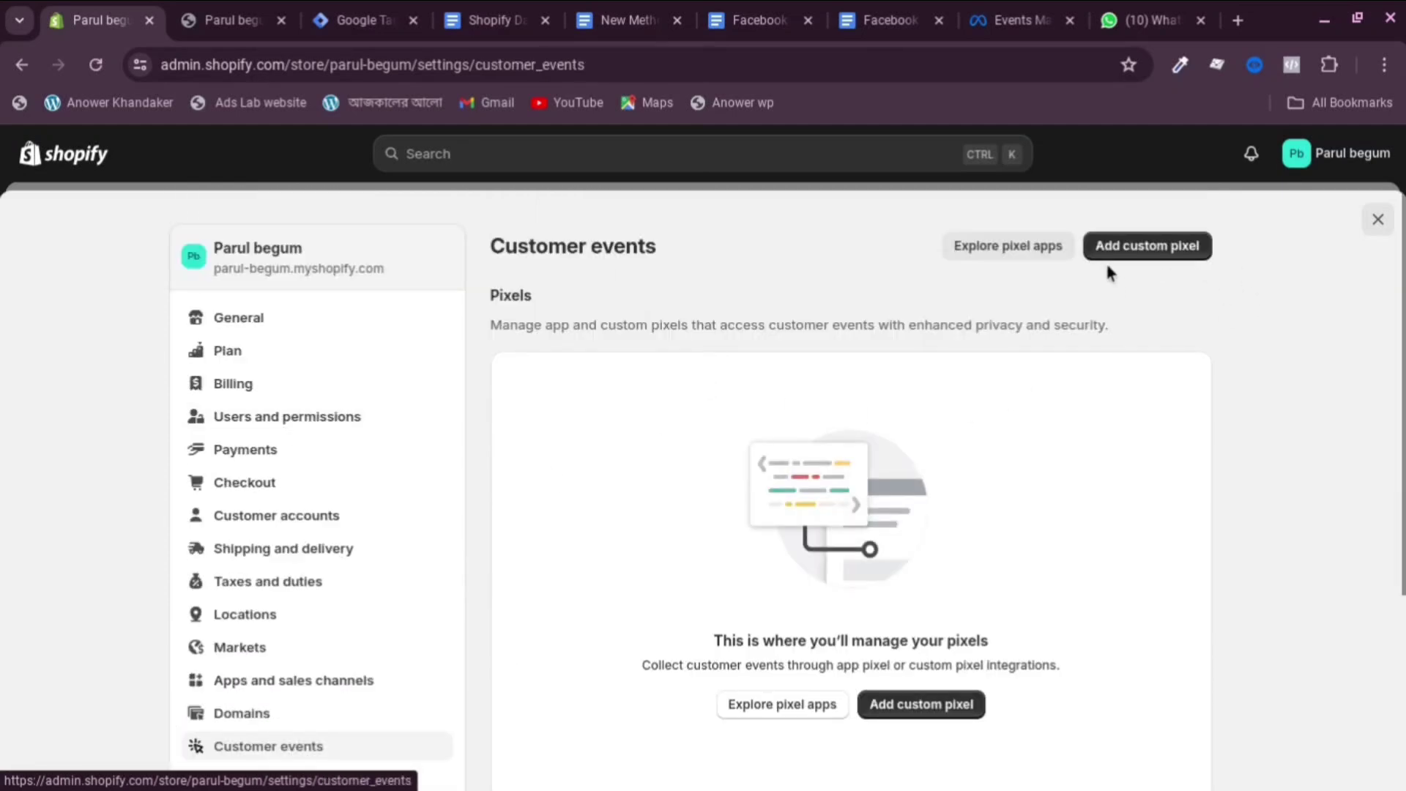
Add a custom pixel named "Data layer" to the store's customer events.
click(1166, 252)
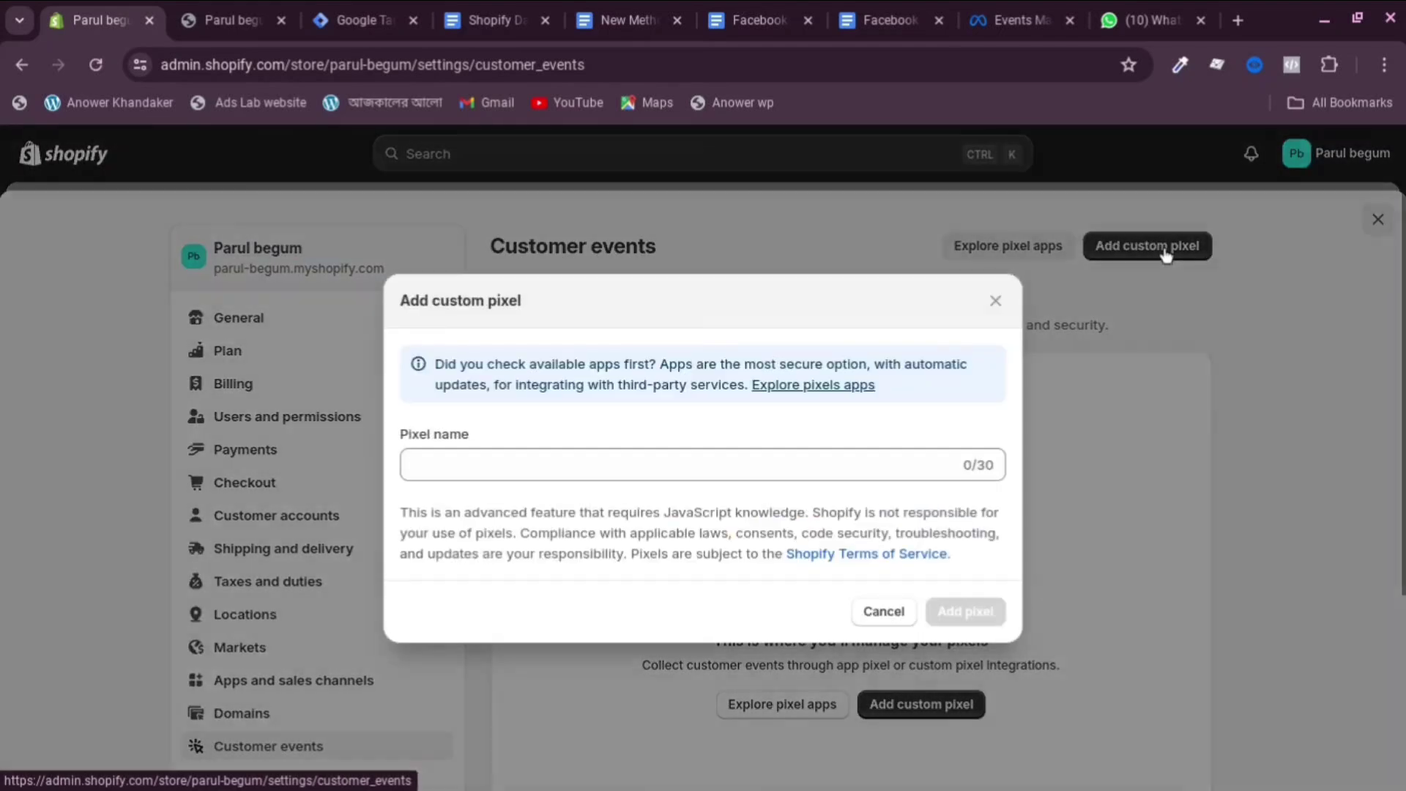
click(457, 471)
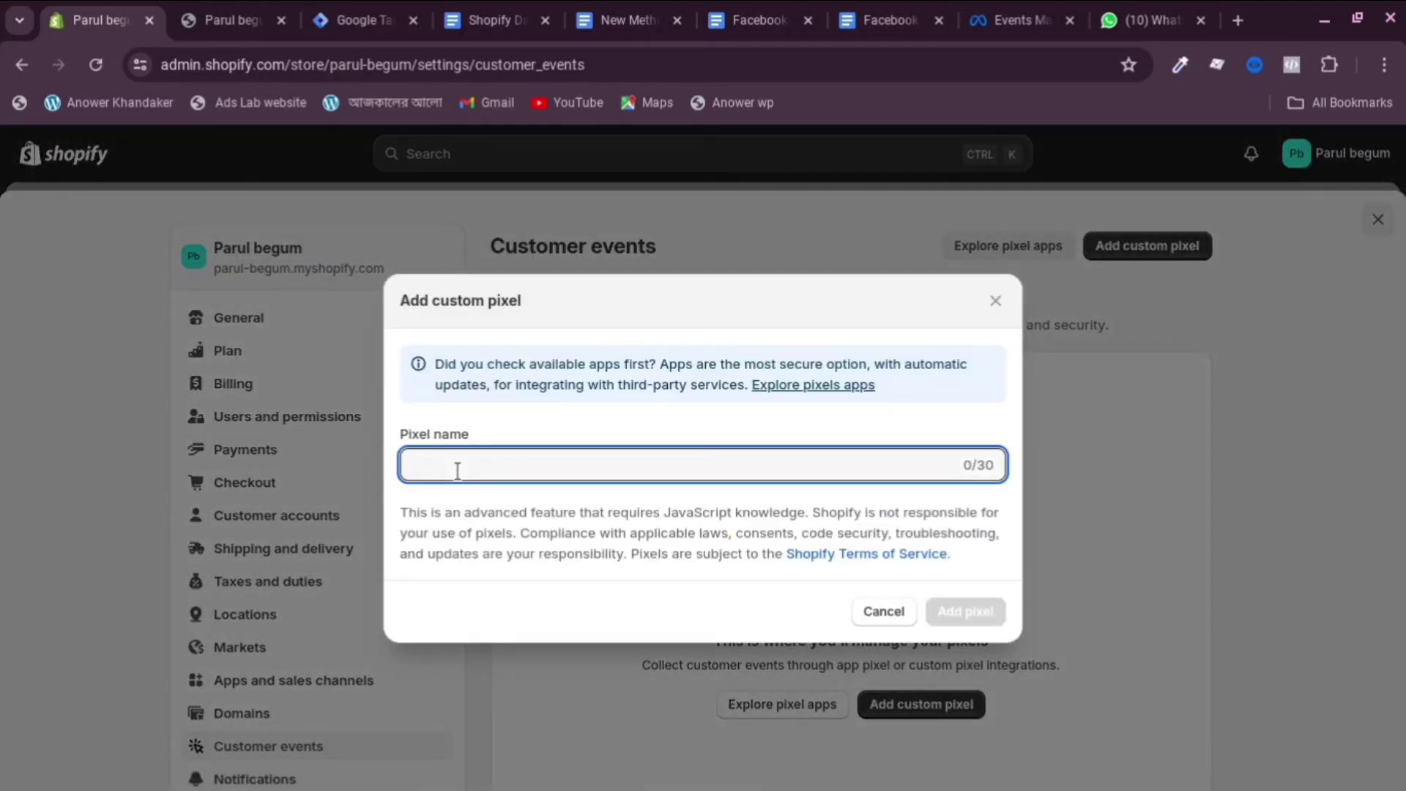
text(Data)
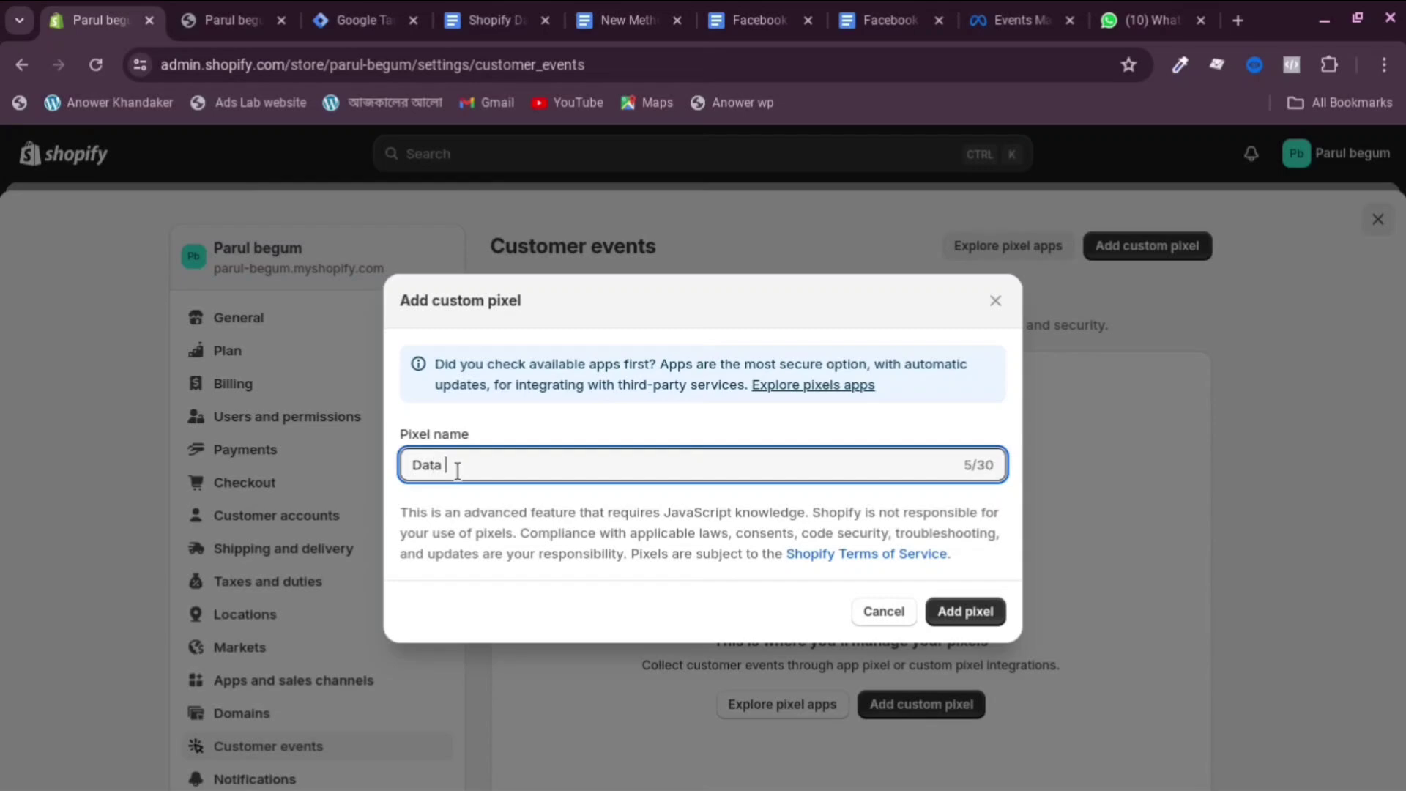
text( layer)
click(964, 608)
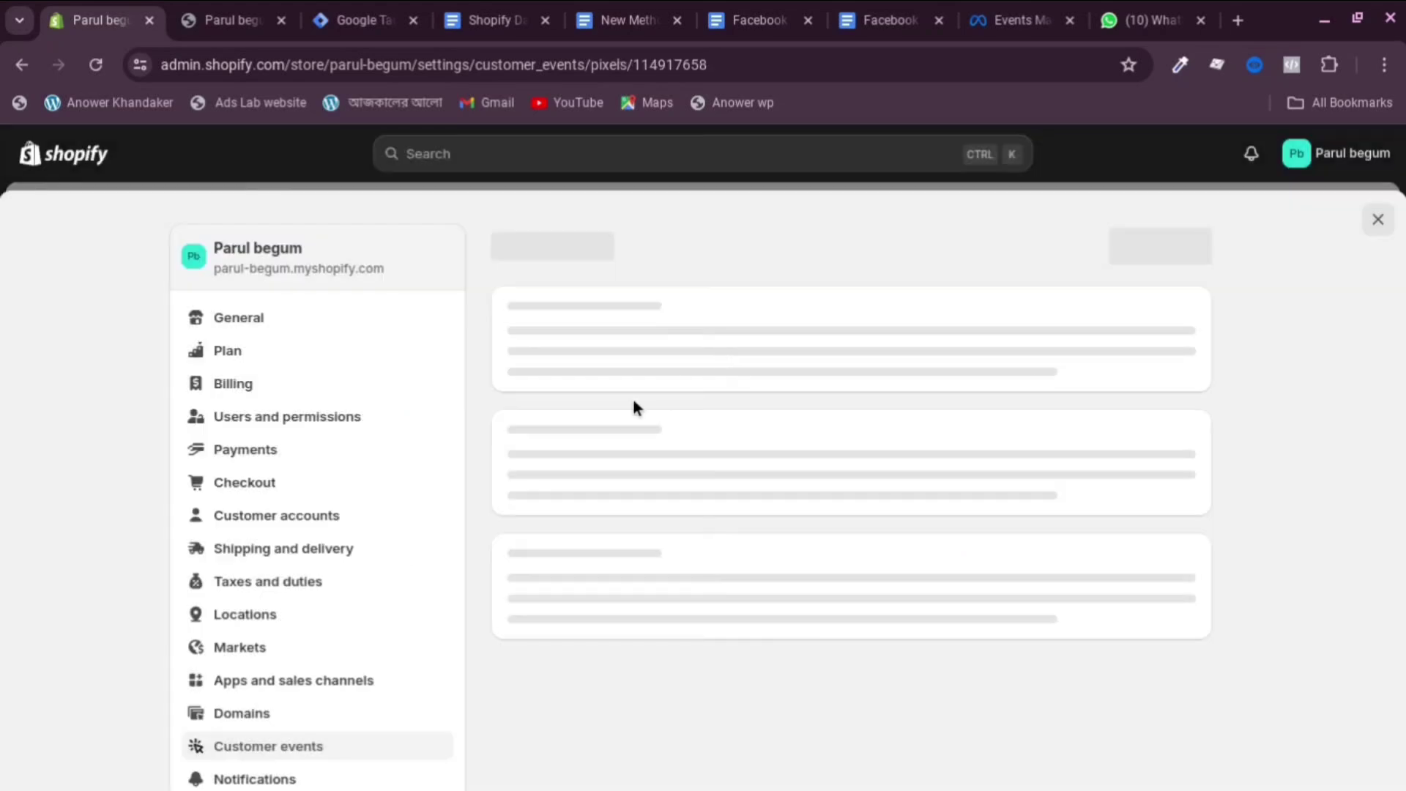
Delete all the default sample code from the new pixel's code editor.
scroll(722, 481, down, 4)
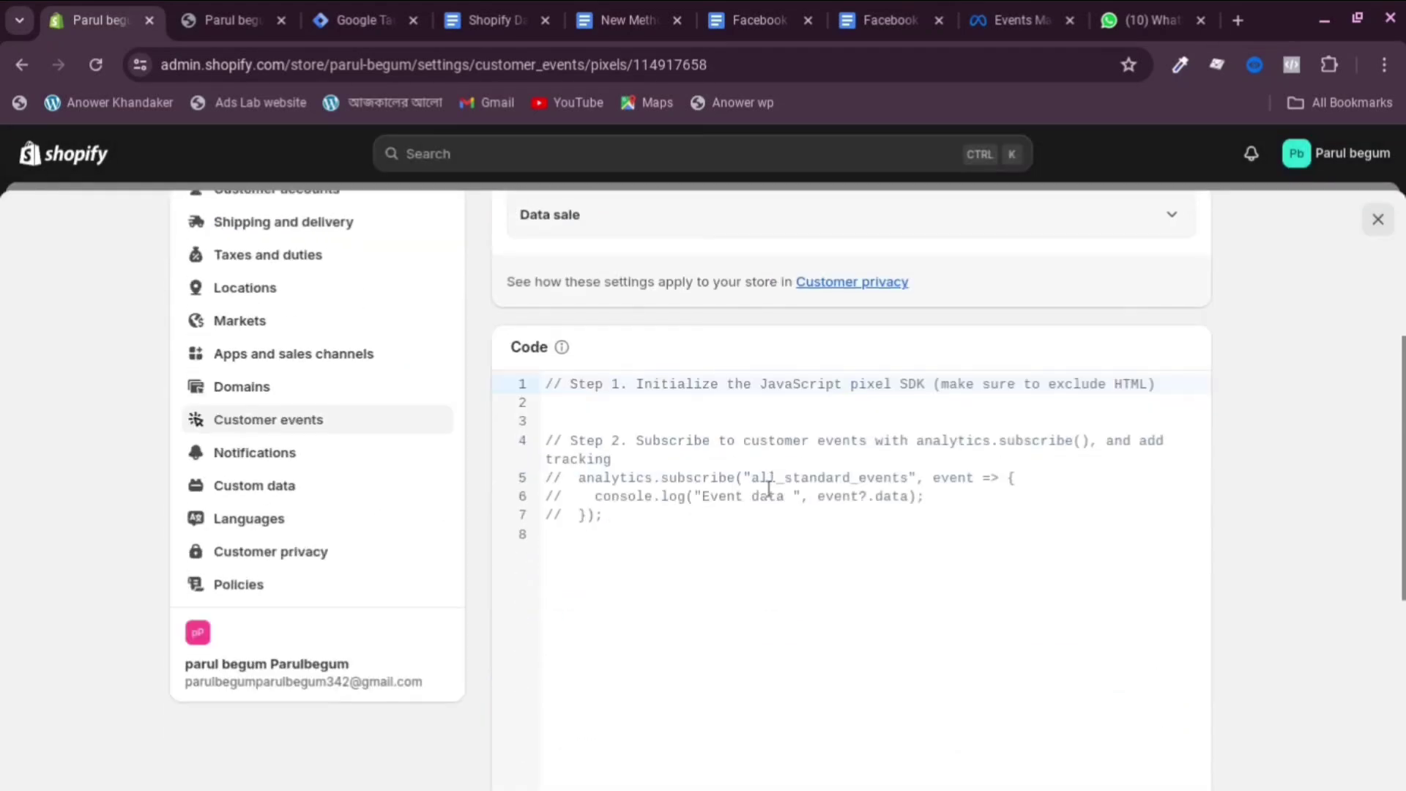
click(552, 568)
drag(553, 536, 501, 380)
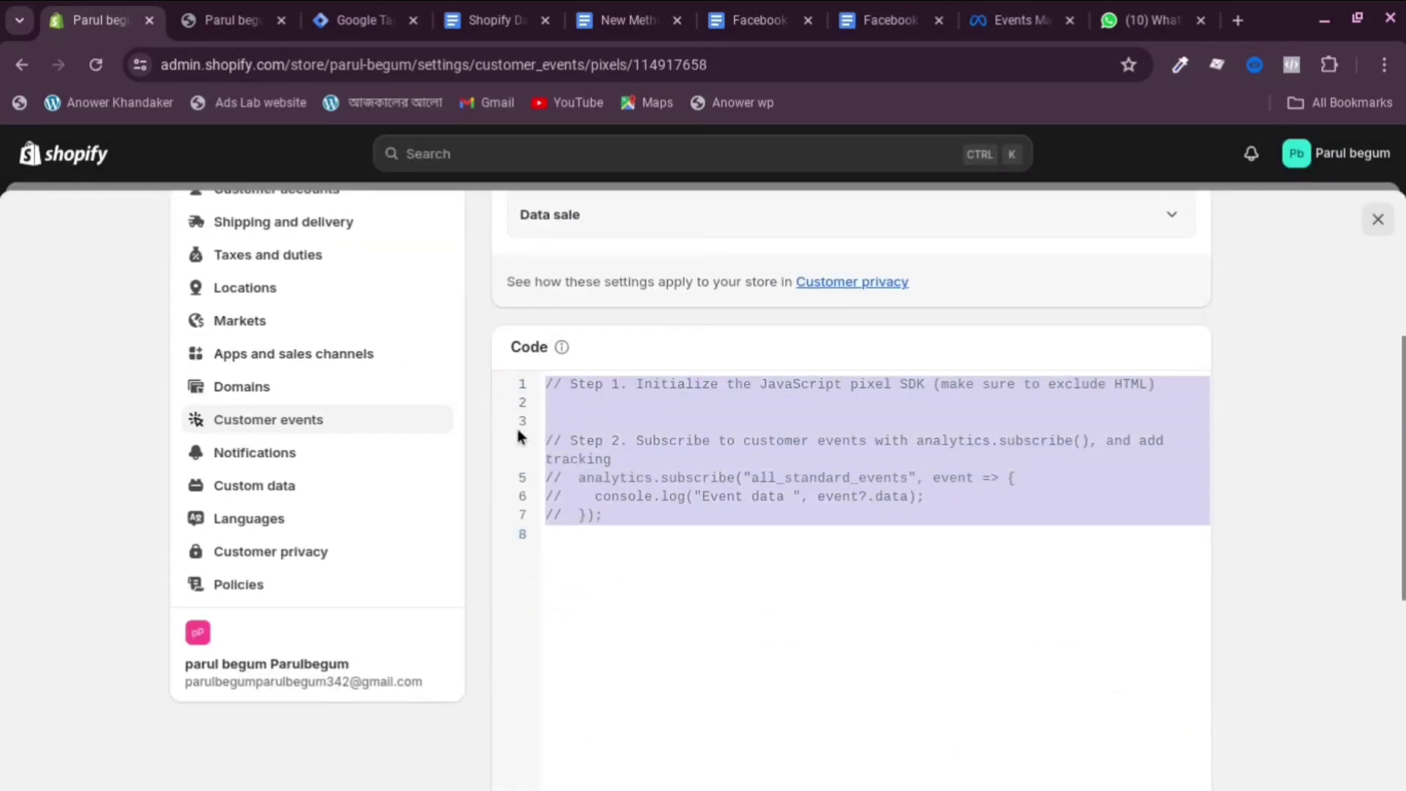
key(BackSpace)
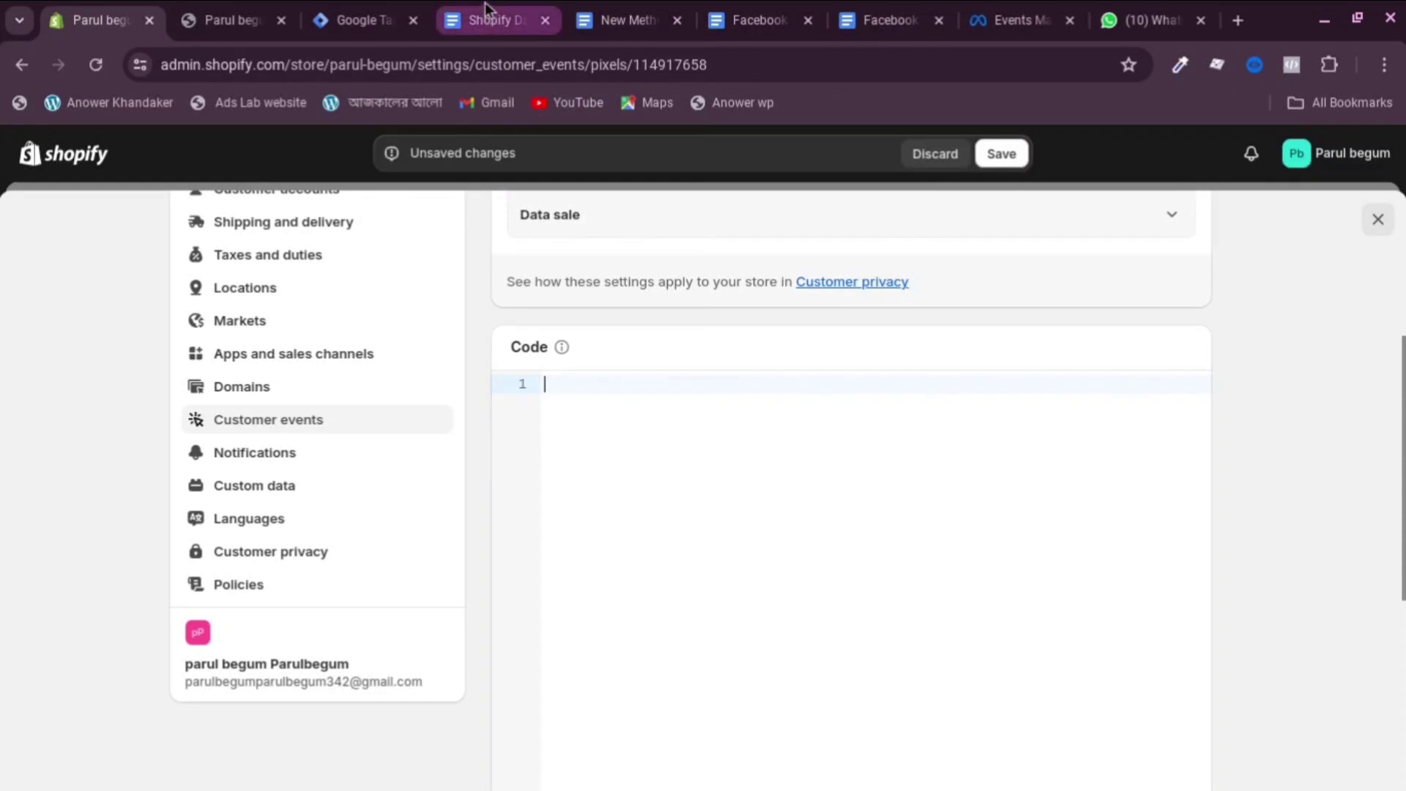
Copy the entire code from the "Shopify DataLayer - Final Code" document in Google Docs.
click(485, 14)
scroll(465, 358, up, 4)
scroll(469, 352, down, 10)
scroll(514, 321, up, 5)
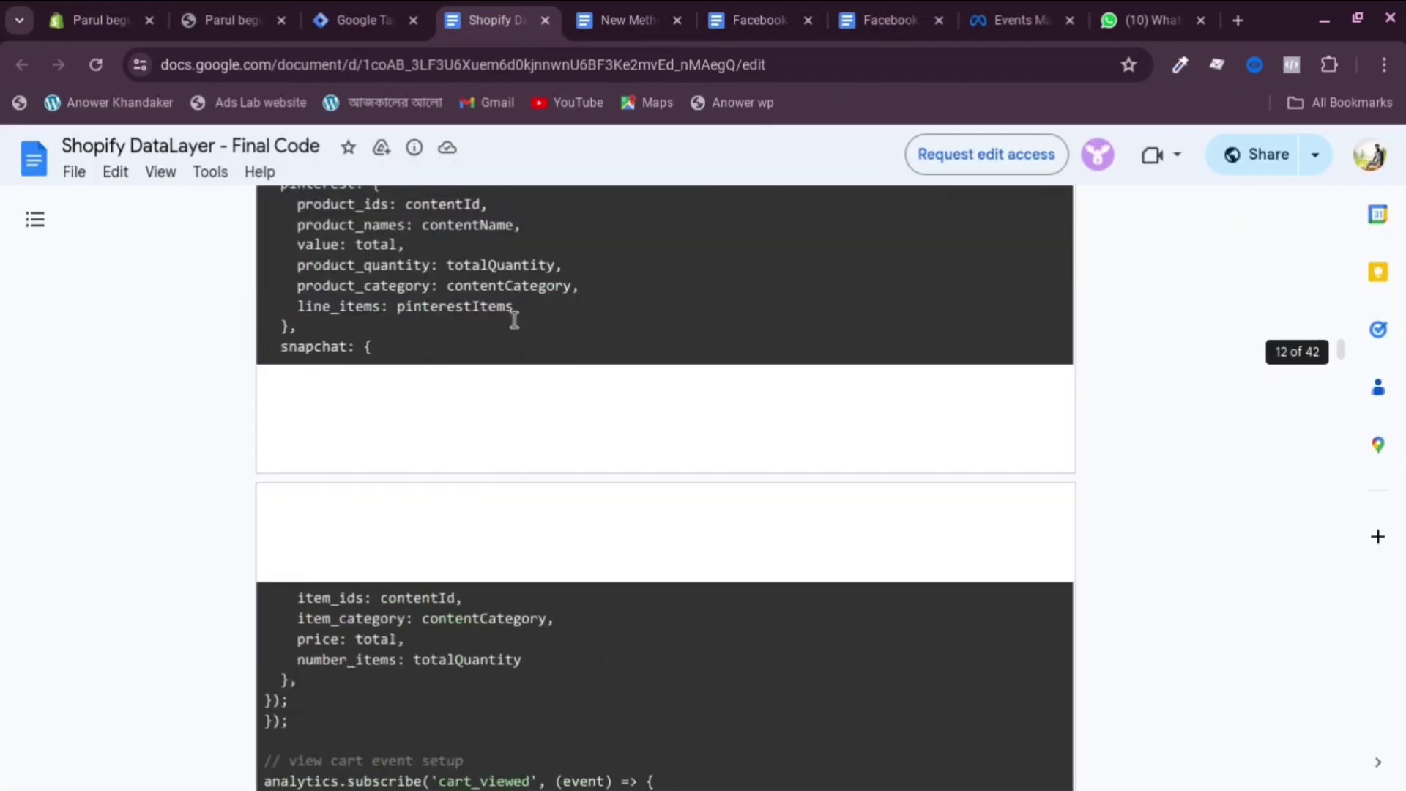
scroll(514, 320, up, 20)
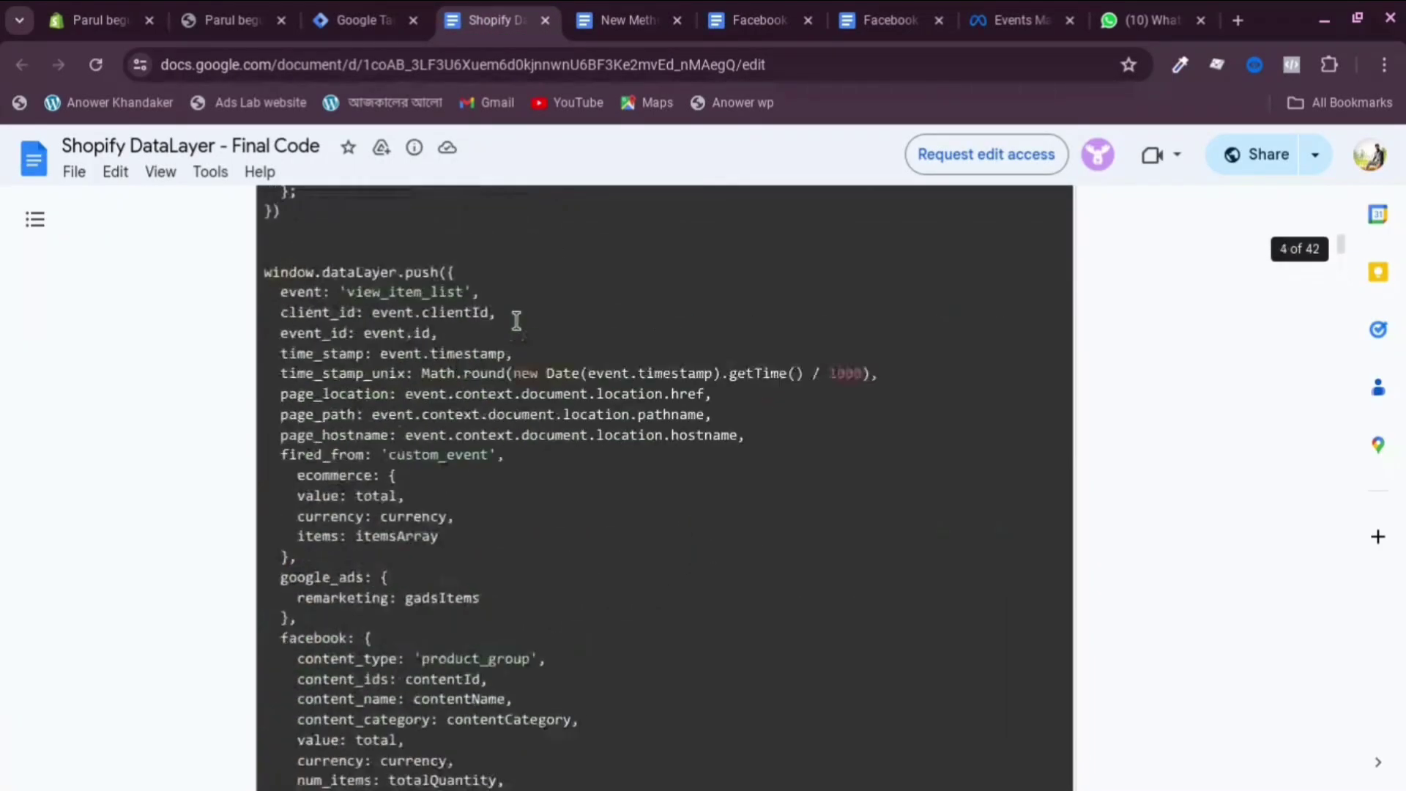
scroll(516, 320, up, 15)
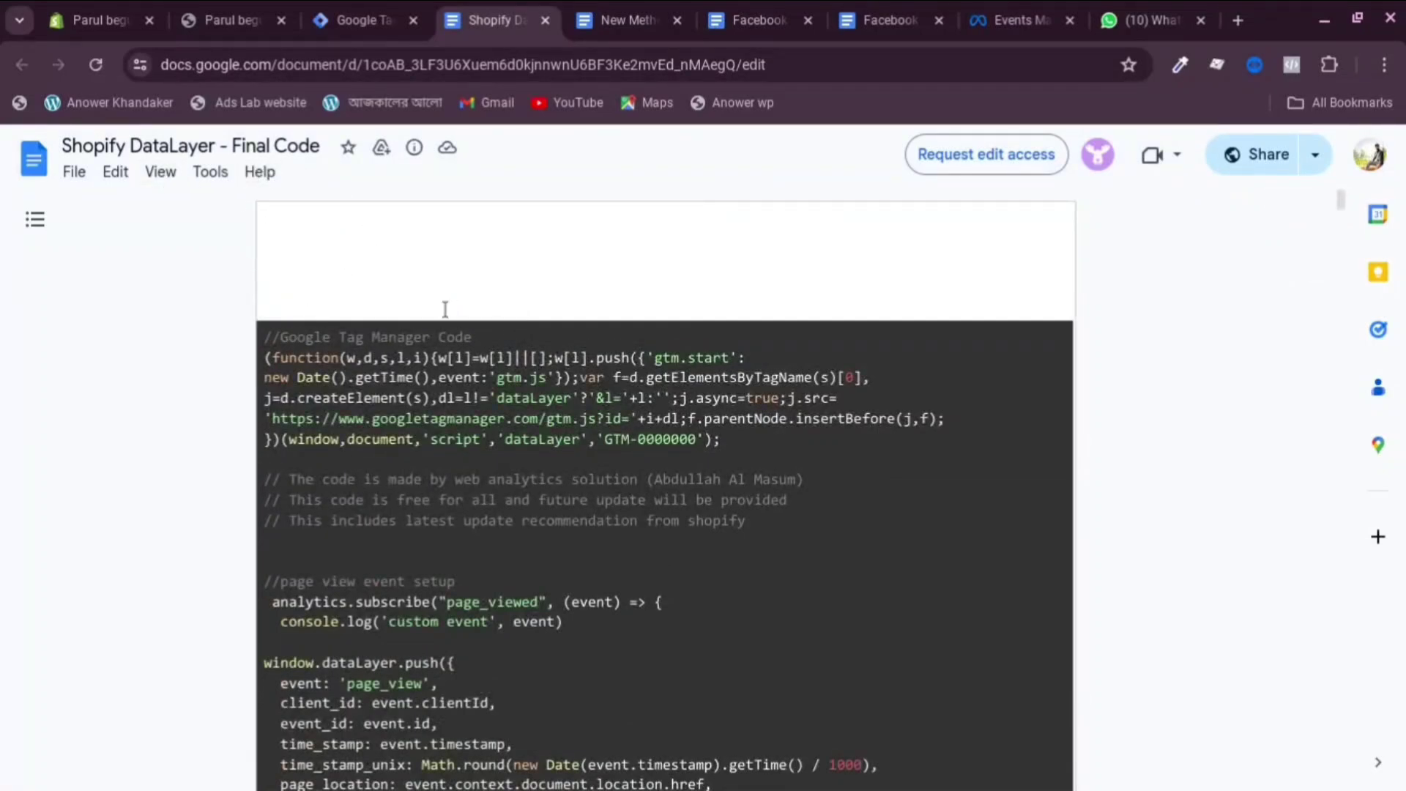
scroll(564, 339, down, 20)
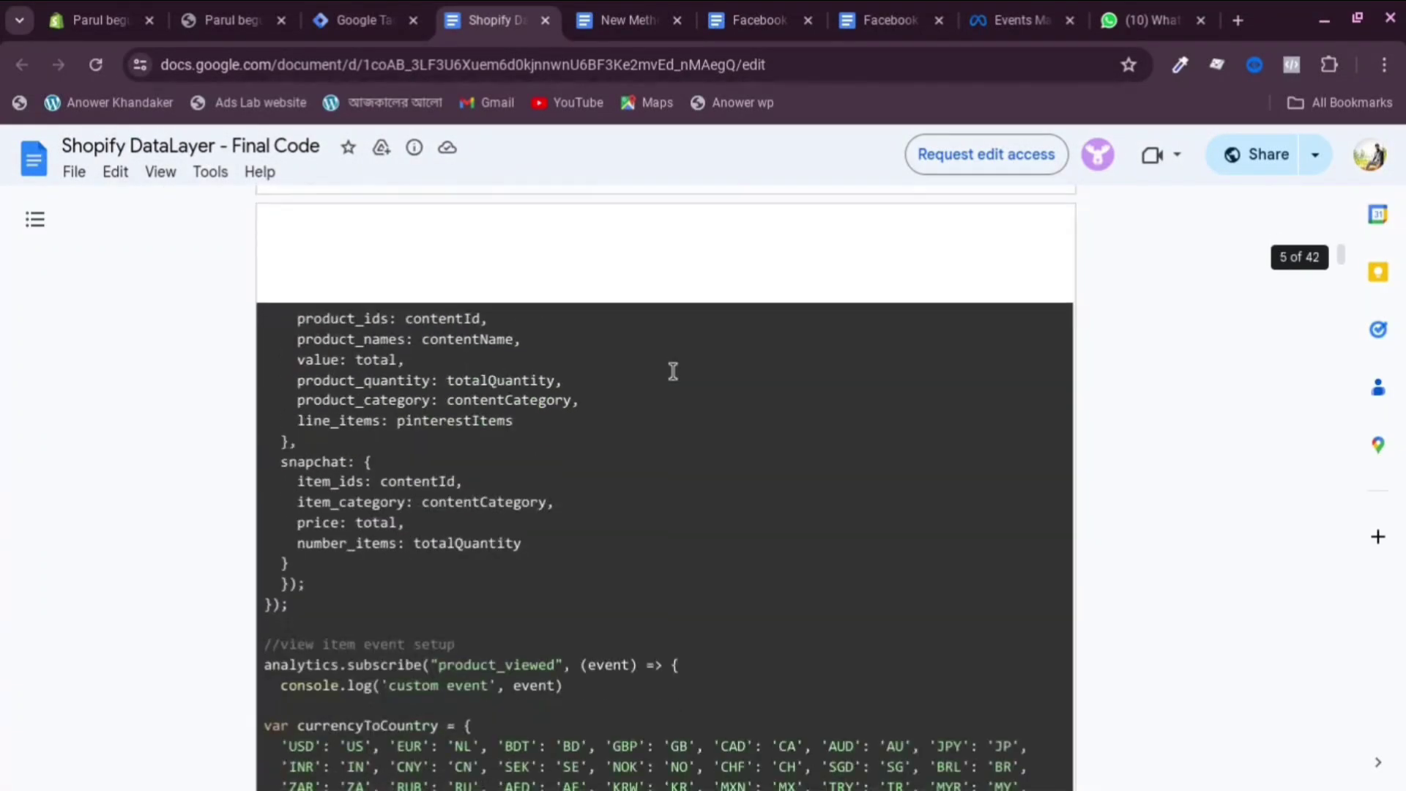
scroll(696, 337, down, 10)
key(ctrl+a)
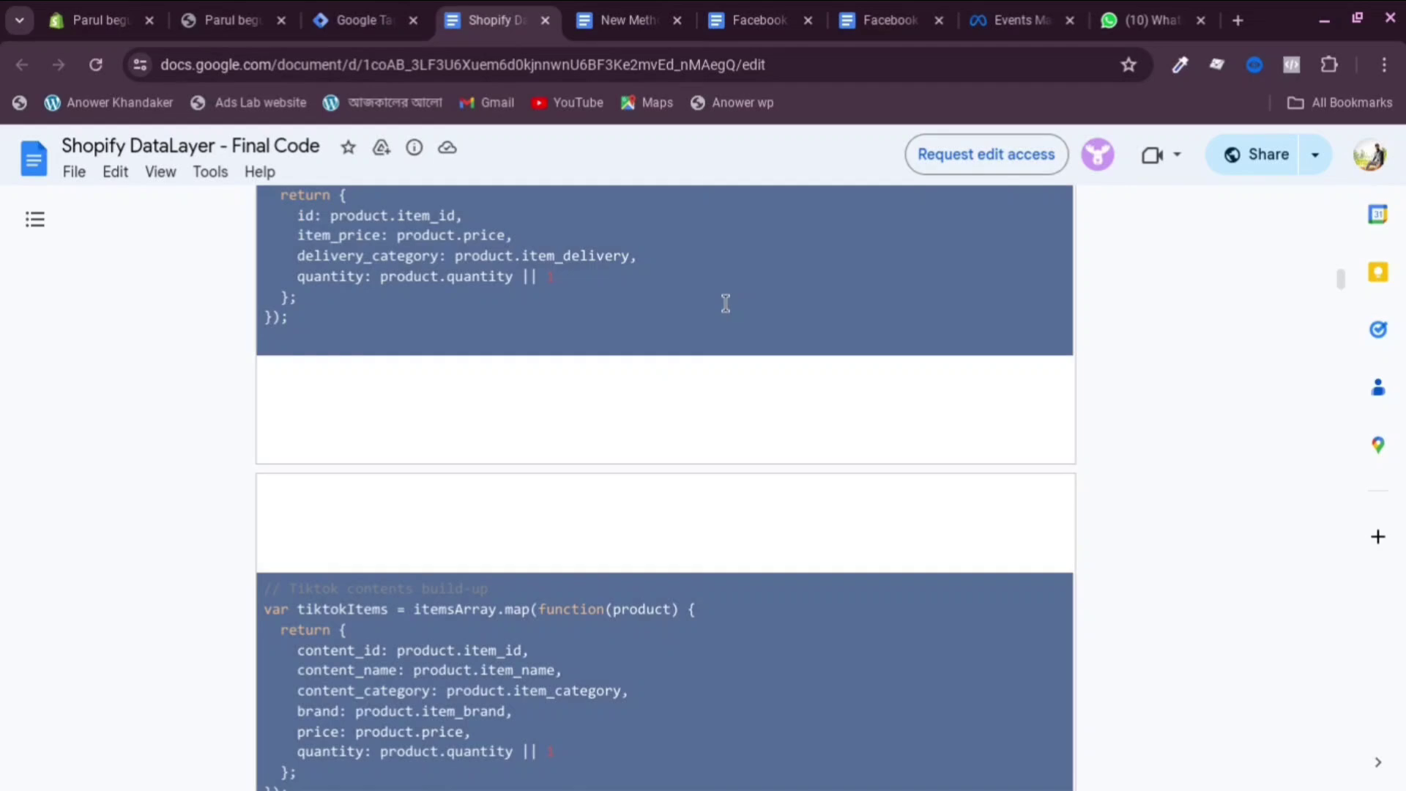
right_click(725, 304)
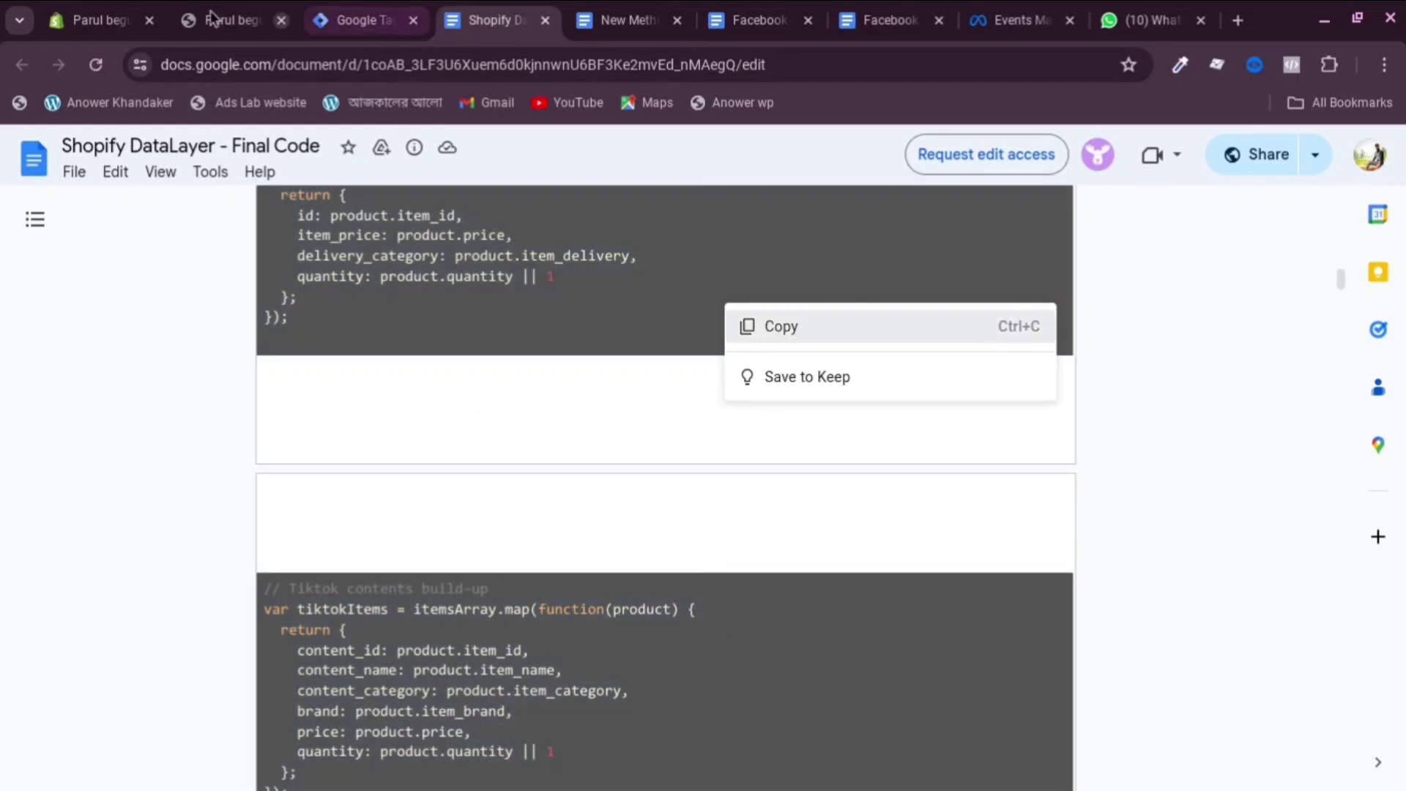
Back in the Shopify admin, paste the copied data layer code into the custom pixel and return to its Google Tag Manager section.
click(139, 19)
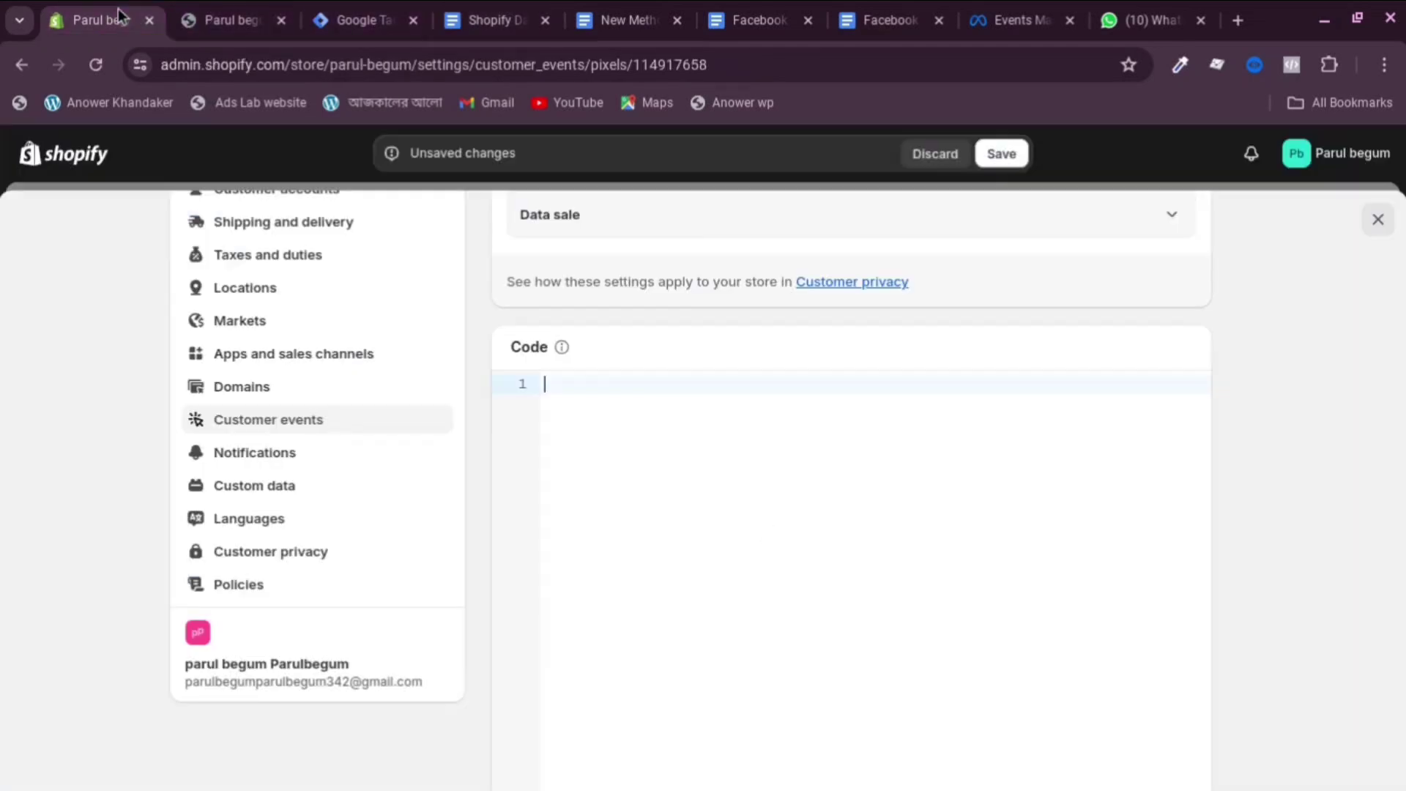
right_click(577, 396)
click(622, 524)
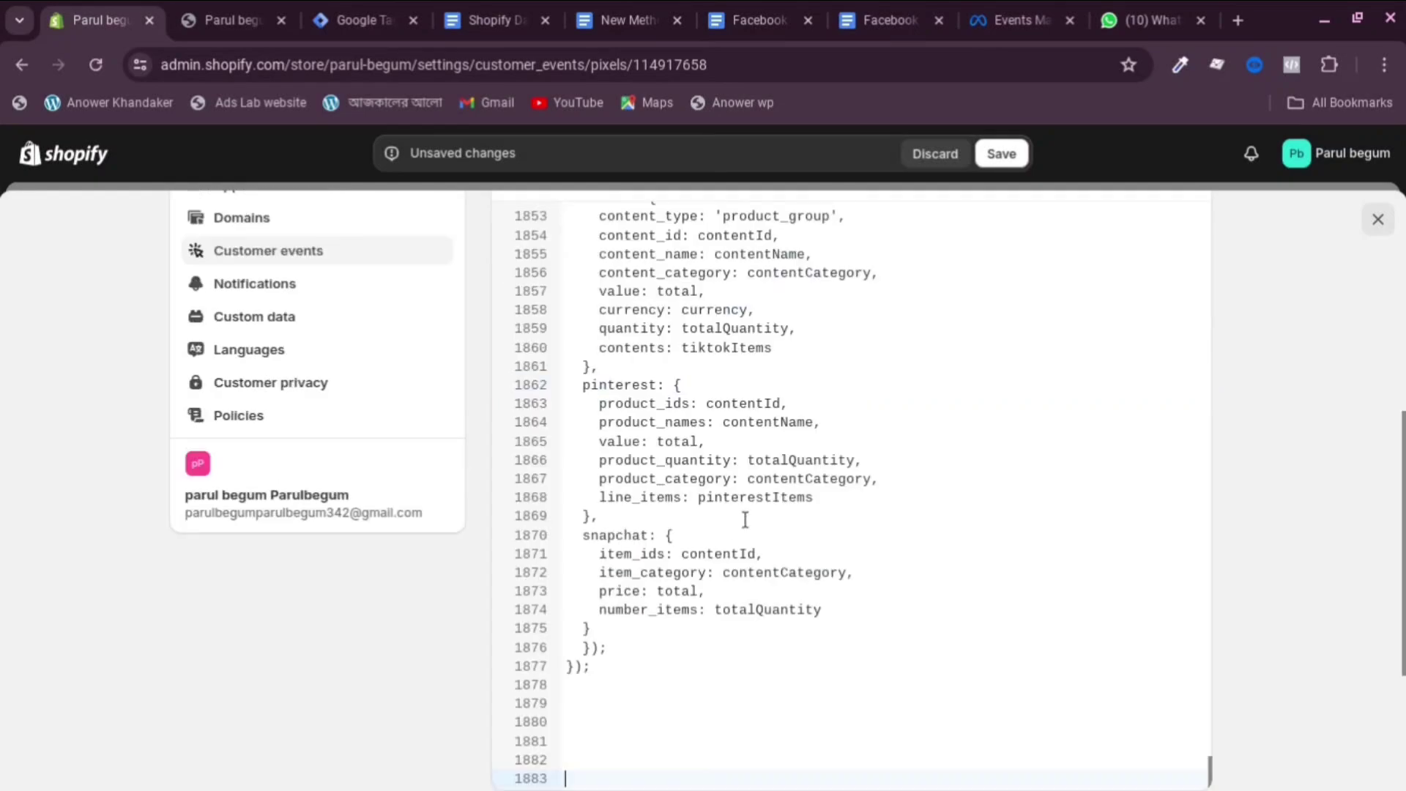
scroll(744, 520, up, 20)
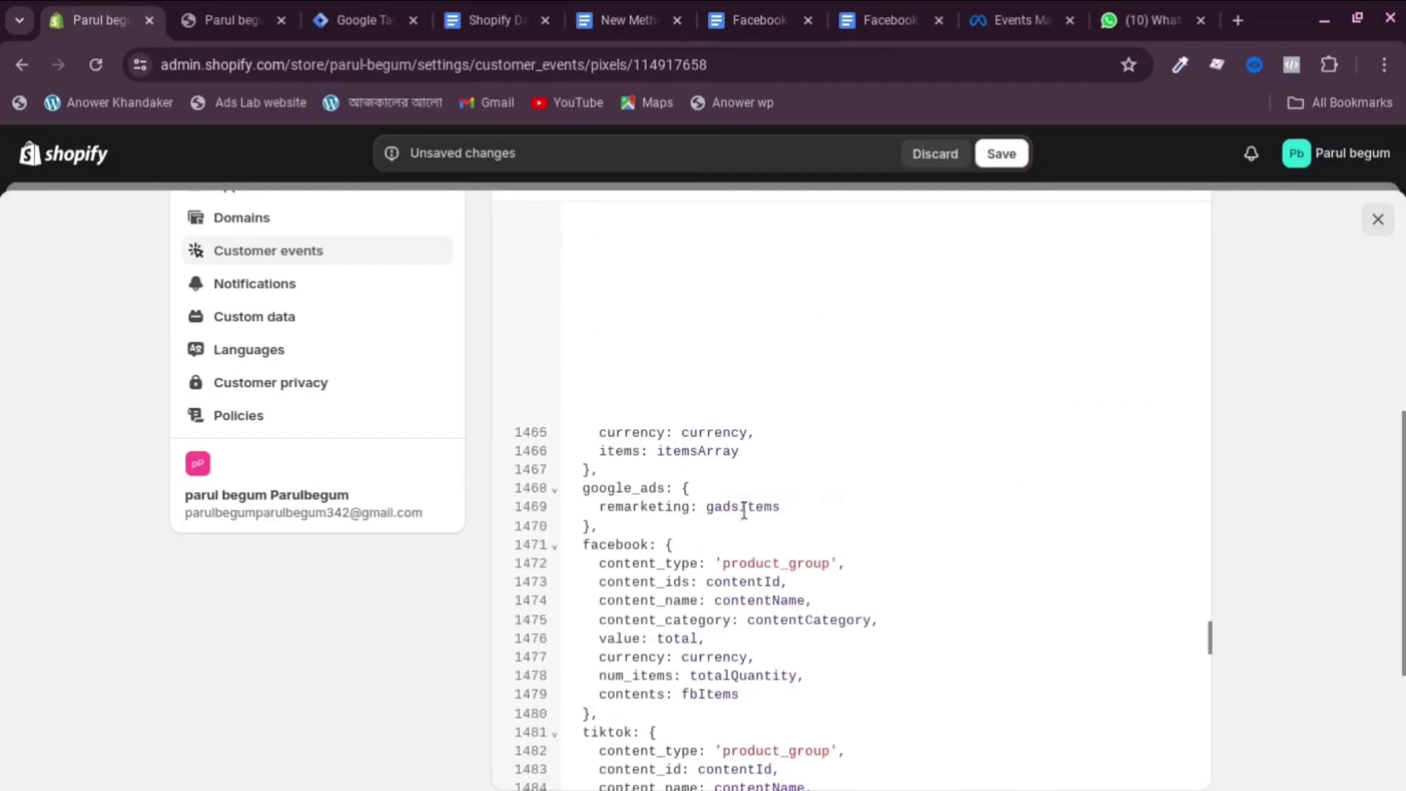
scroll(745, 511, up, 20)
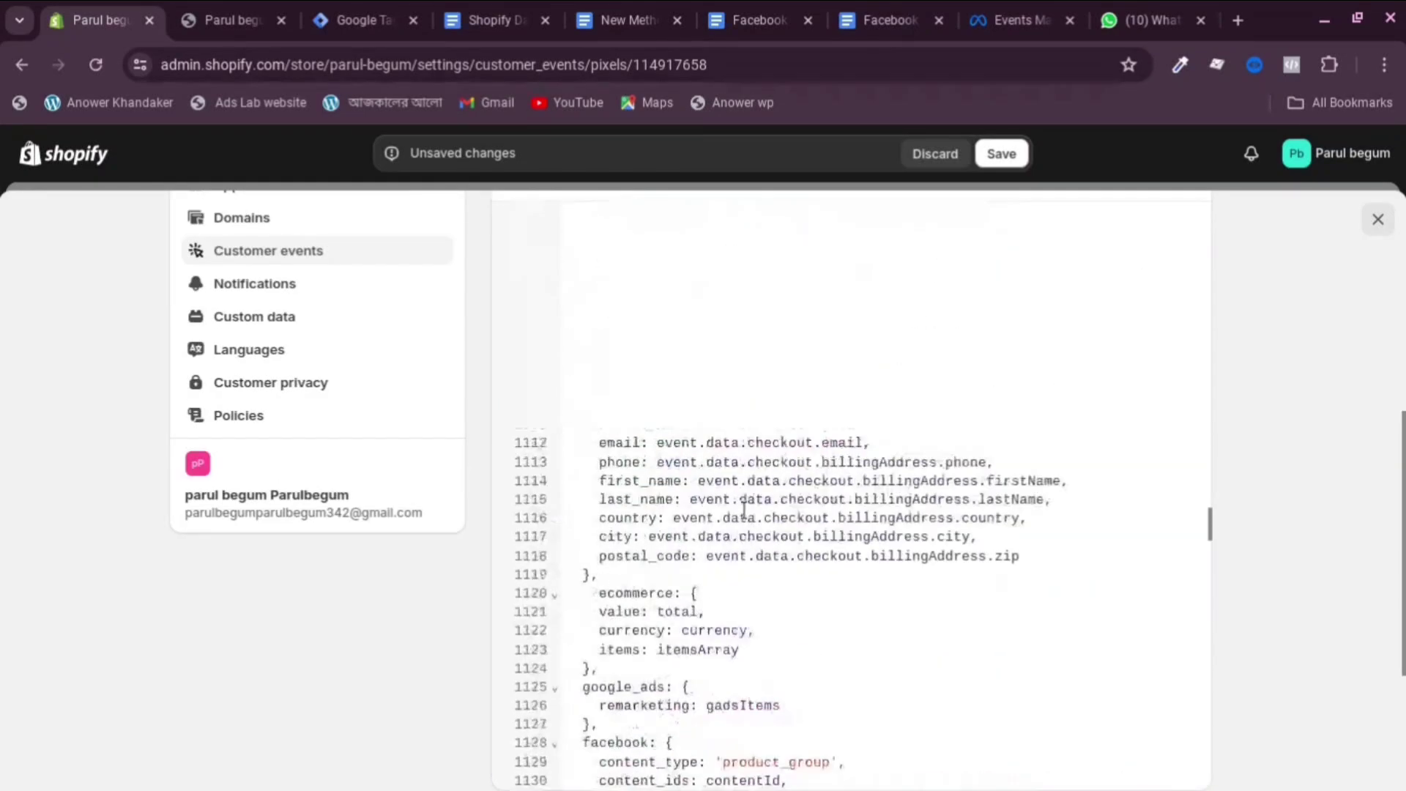
scroll(745, 510, up, 20)
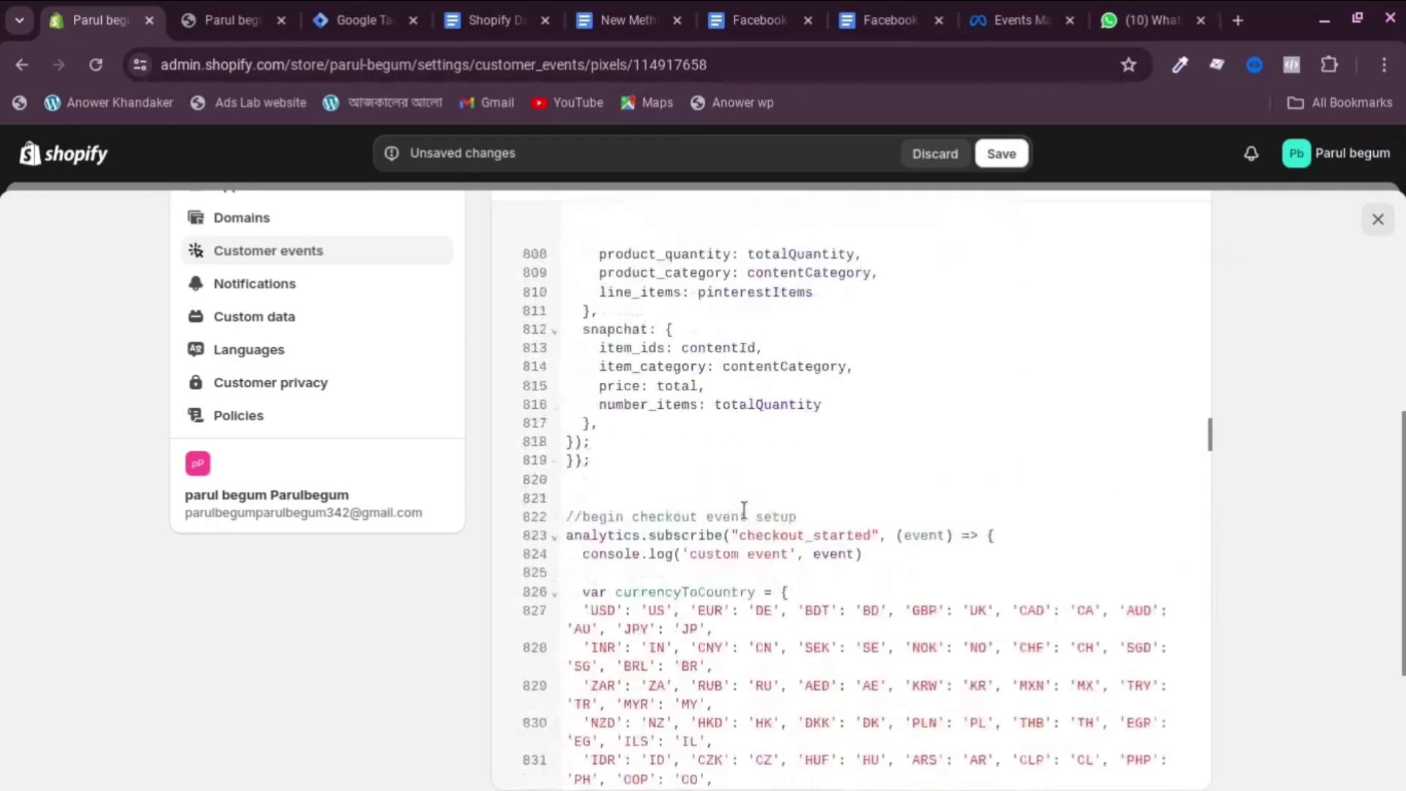
scroll(745, 511, up, 20)
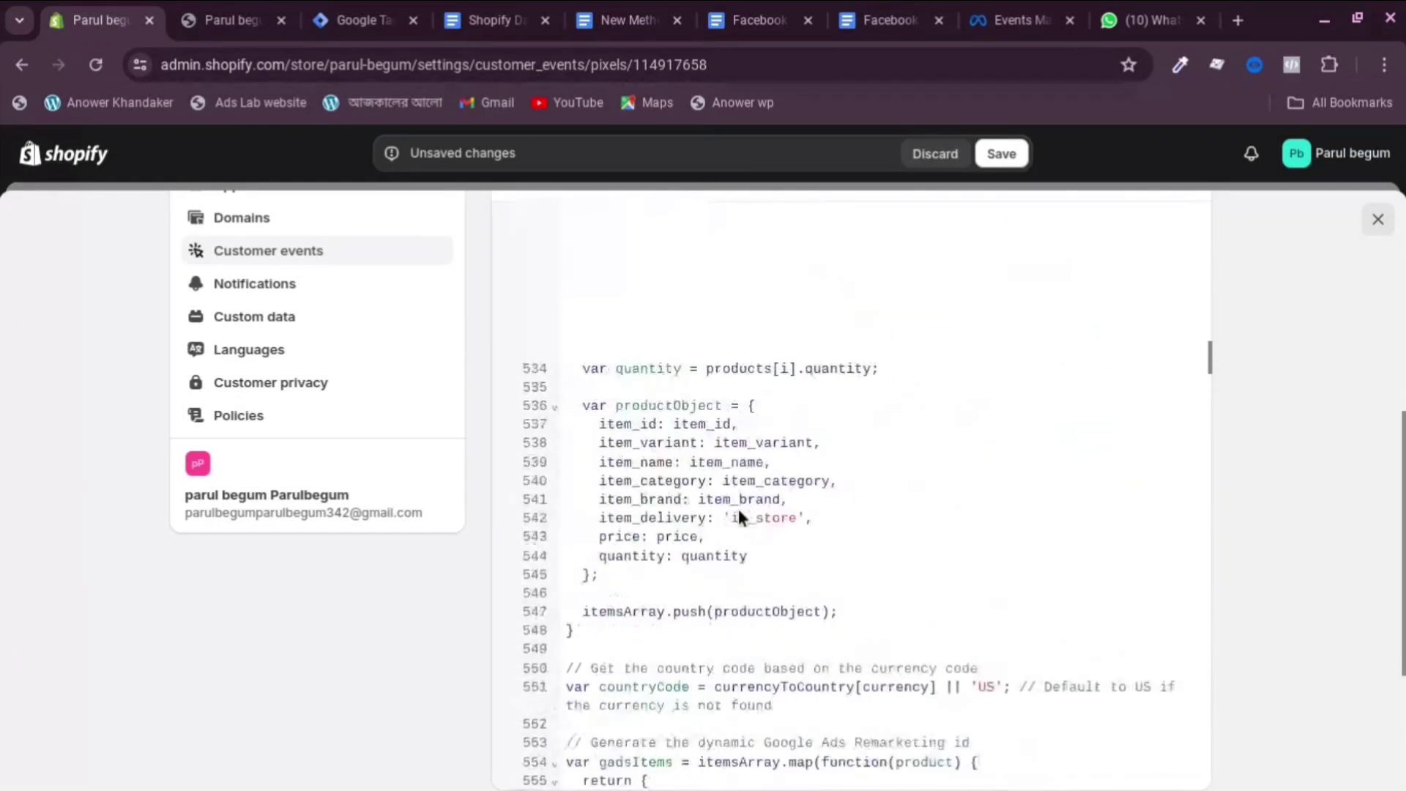
scroll(740, 517, up, 20)
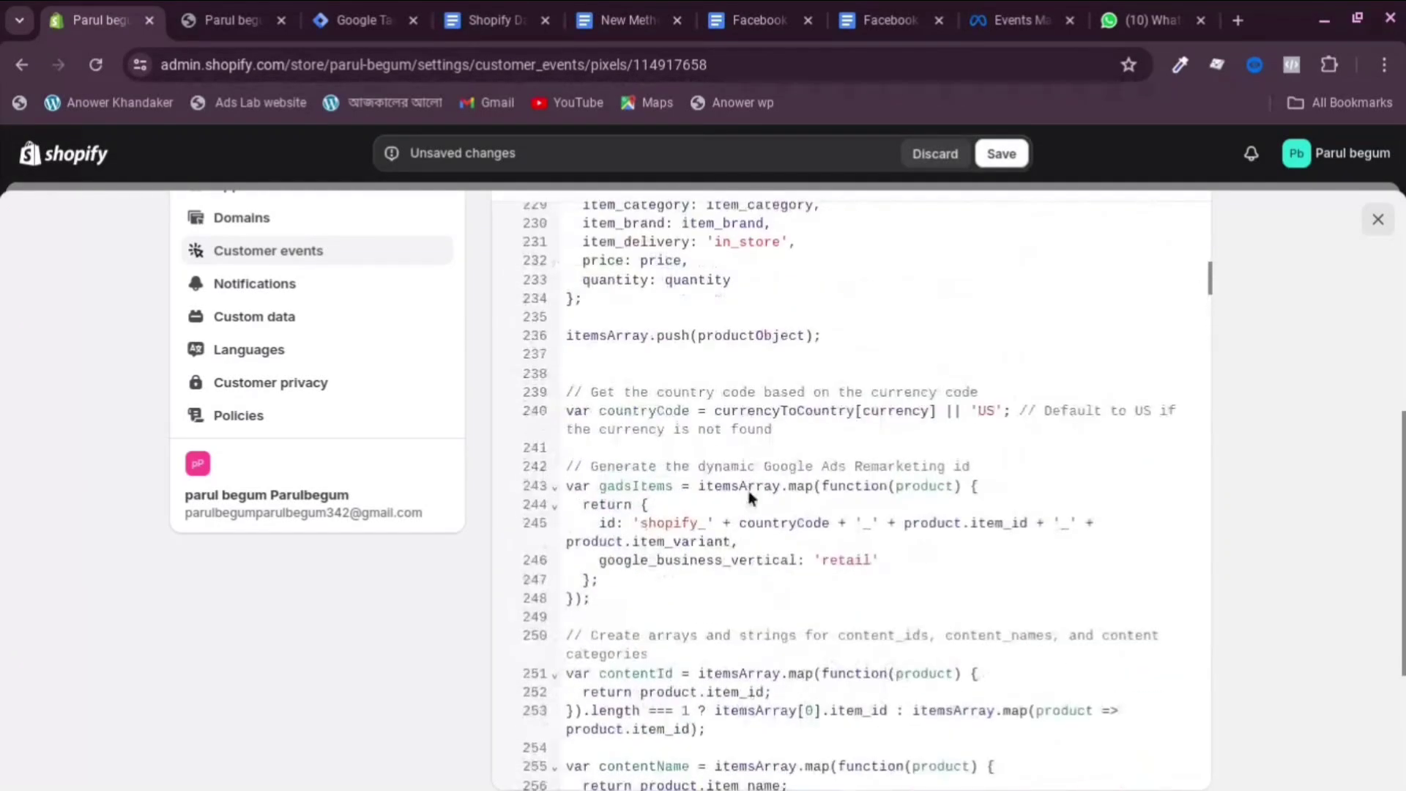
scroll(748, 498, up, 20)
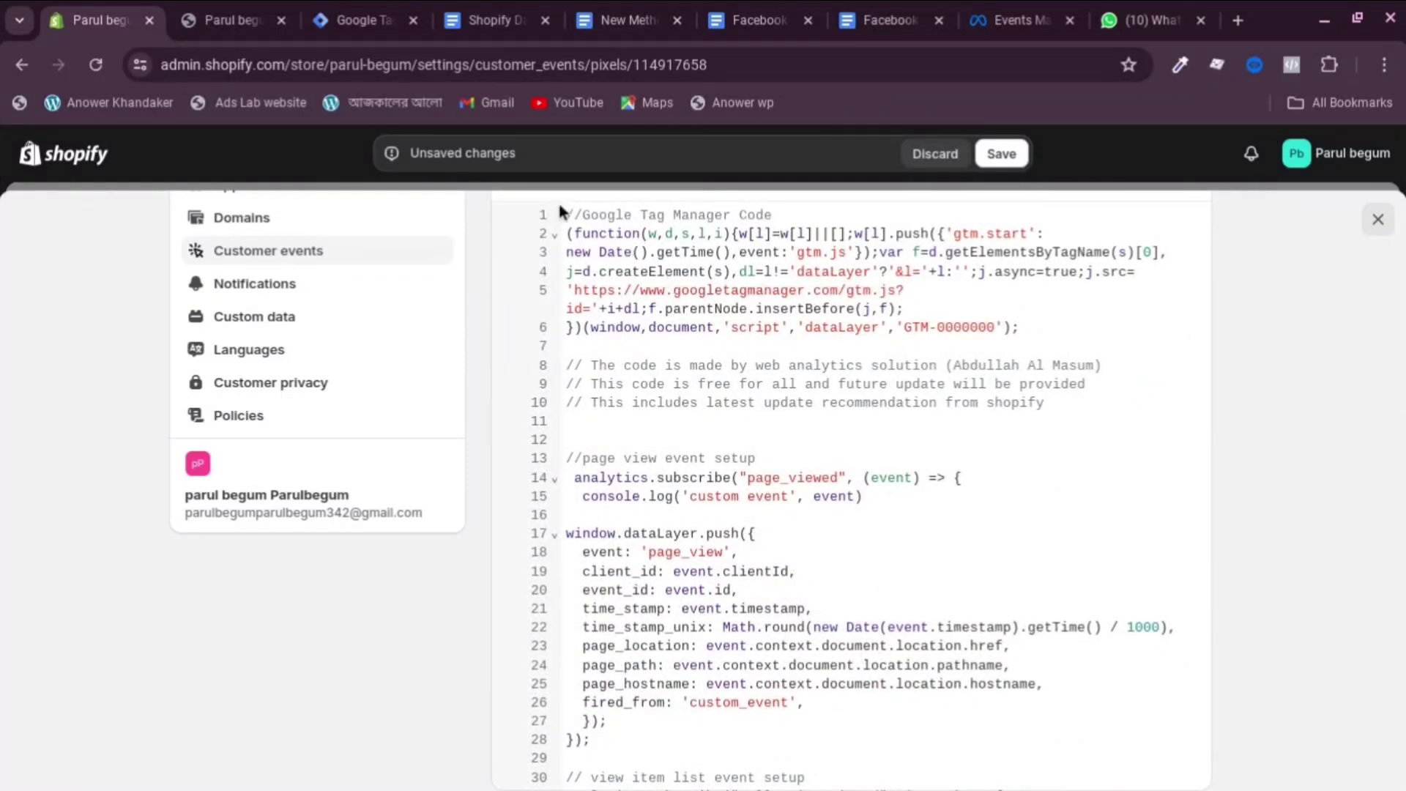
Switch to Google Tag Manager and copy the workspace's container ID.
click(366, 20)
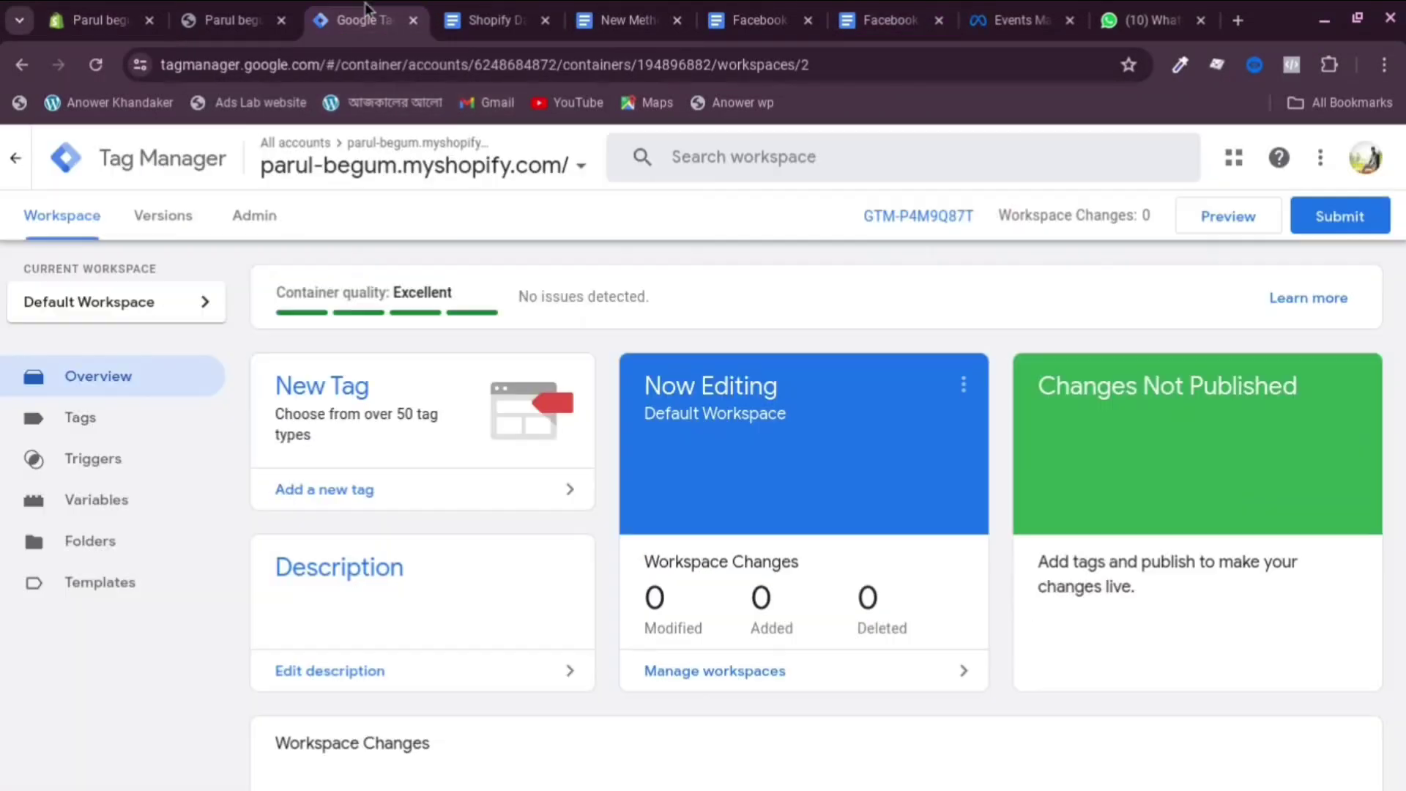
triple_click(913, 219)
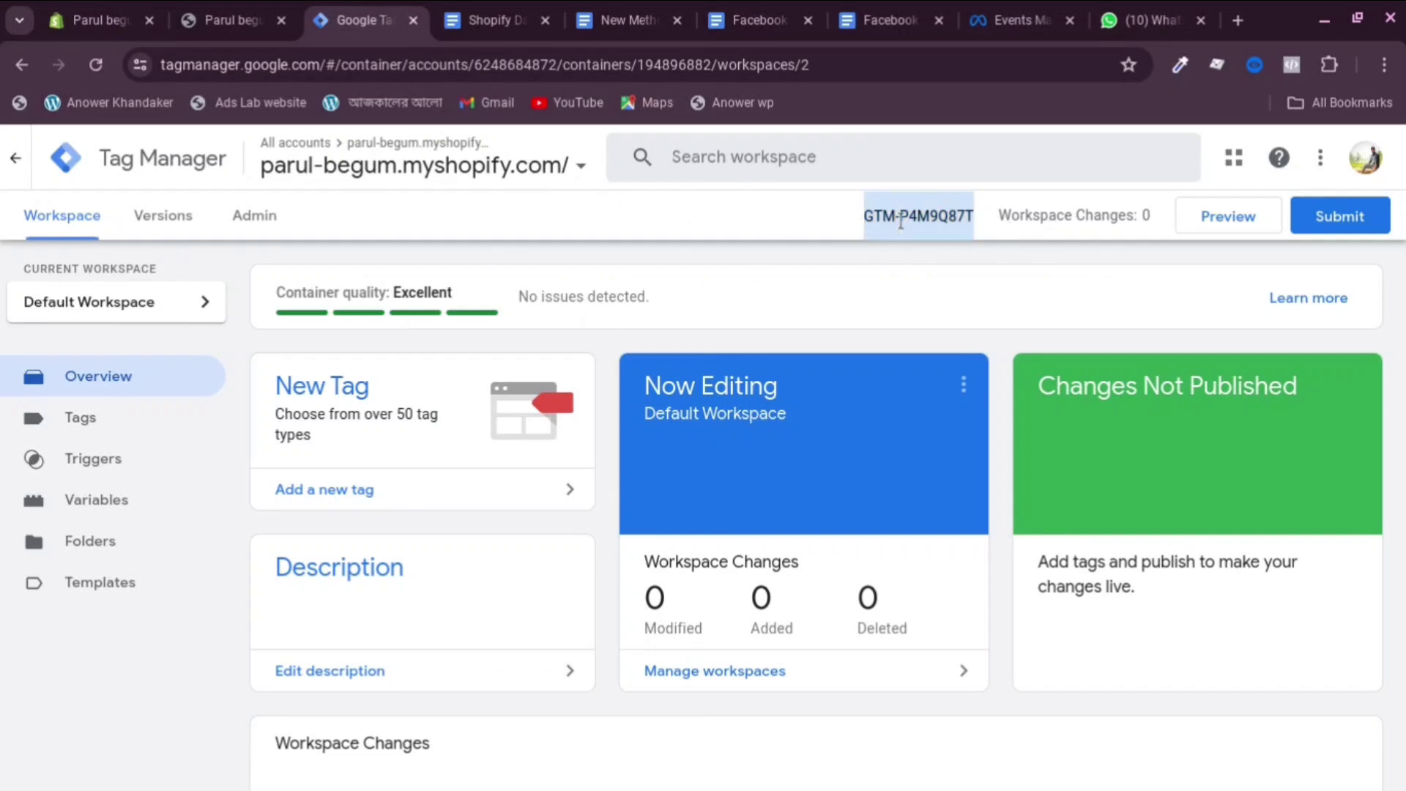
right_click(910, 208)
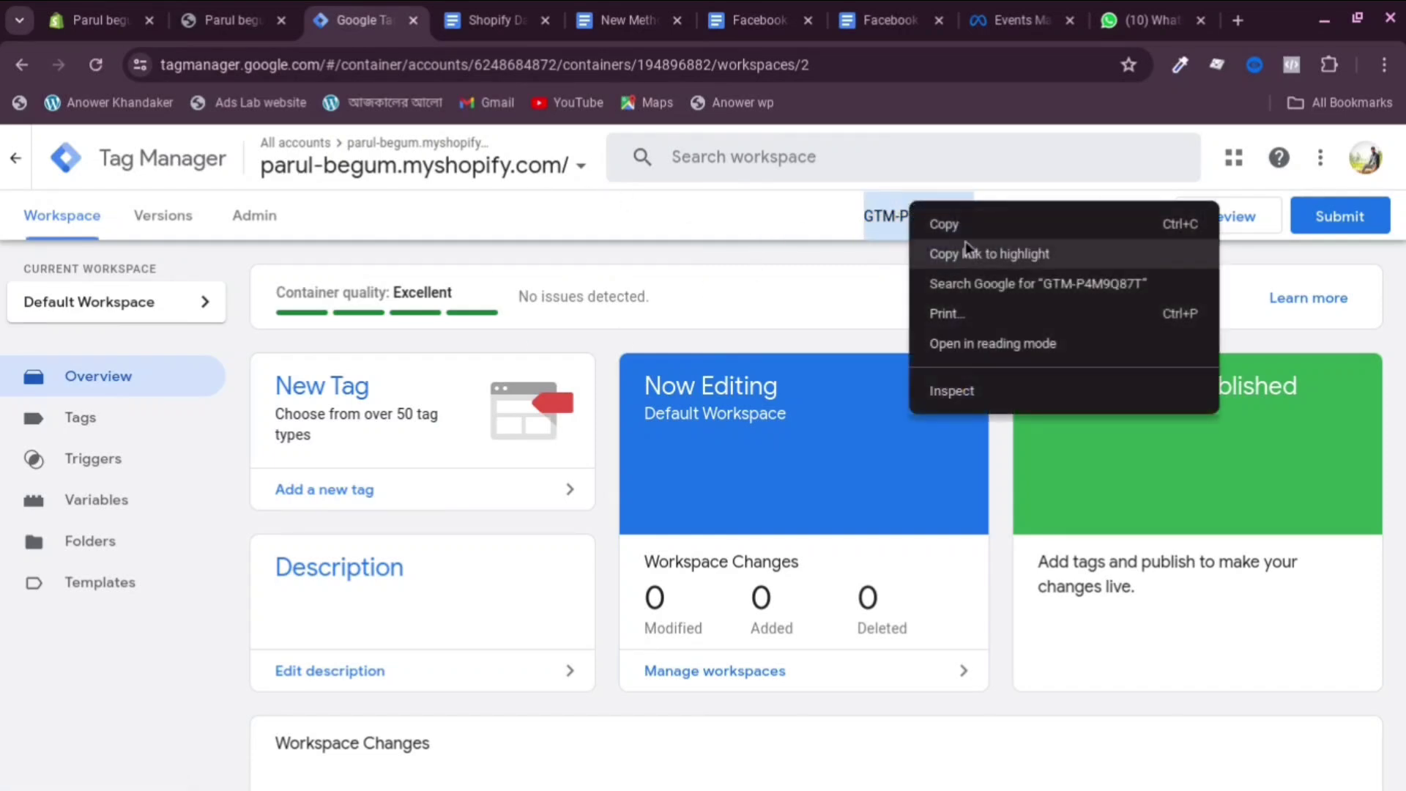
click(962, 227)
Back in the Shopify admin, replace the GTM-0000000 placeholder in the pixel code with the copied container ID.
click(103, 10)
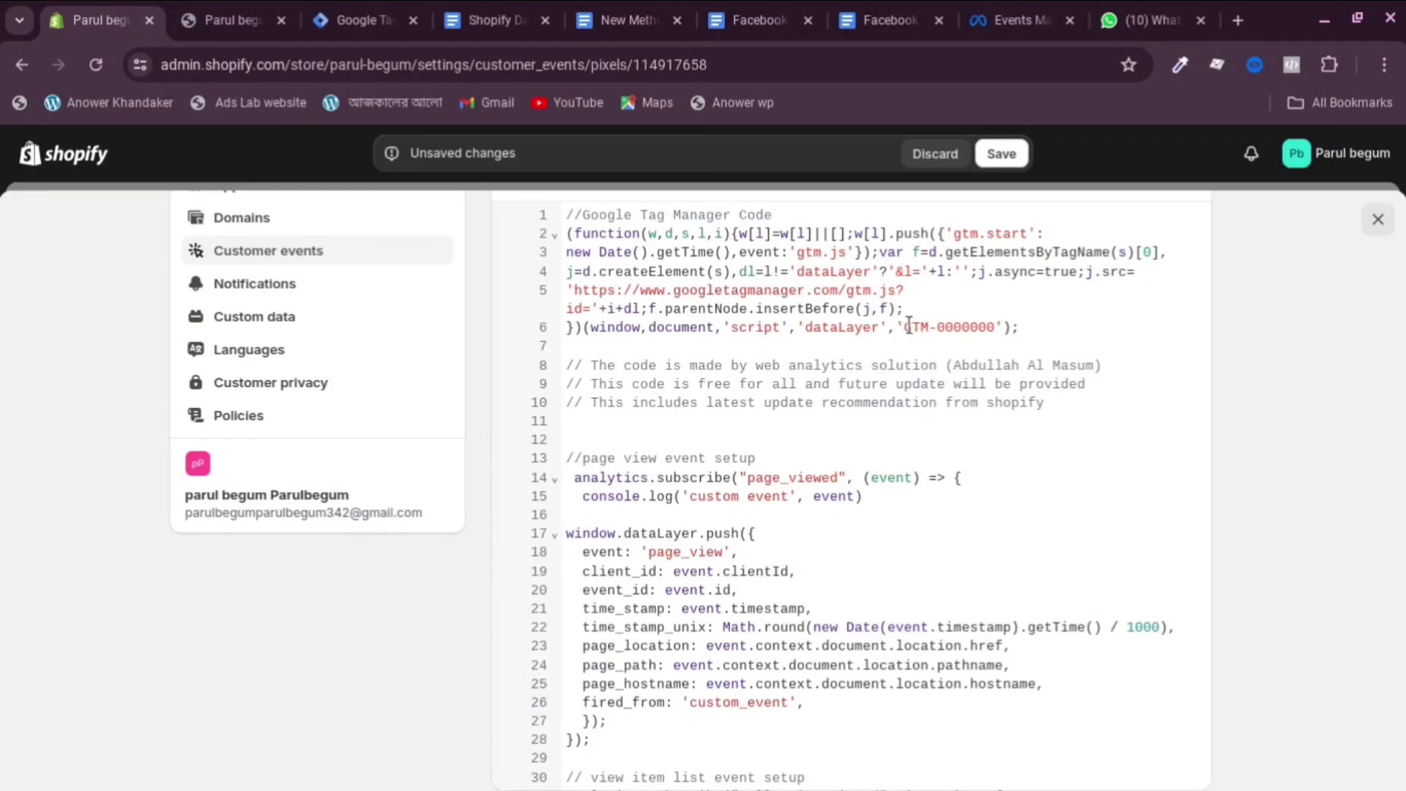
drag(907, 327, 984, 331)
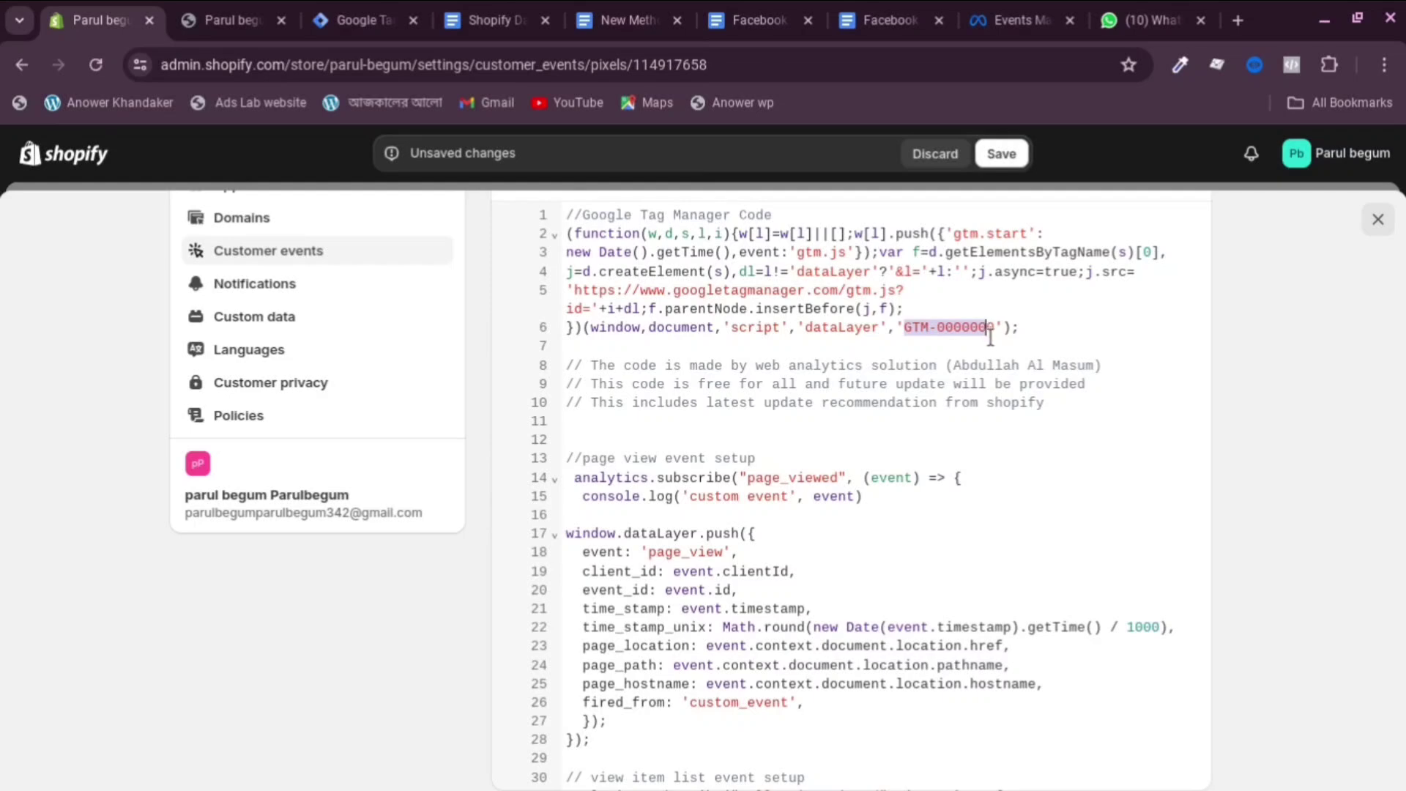
drag(906, 327, 996, 323)
key(ctrl+v)
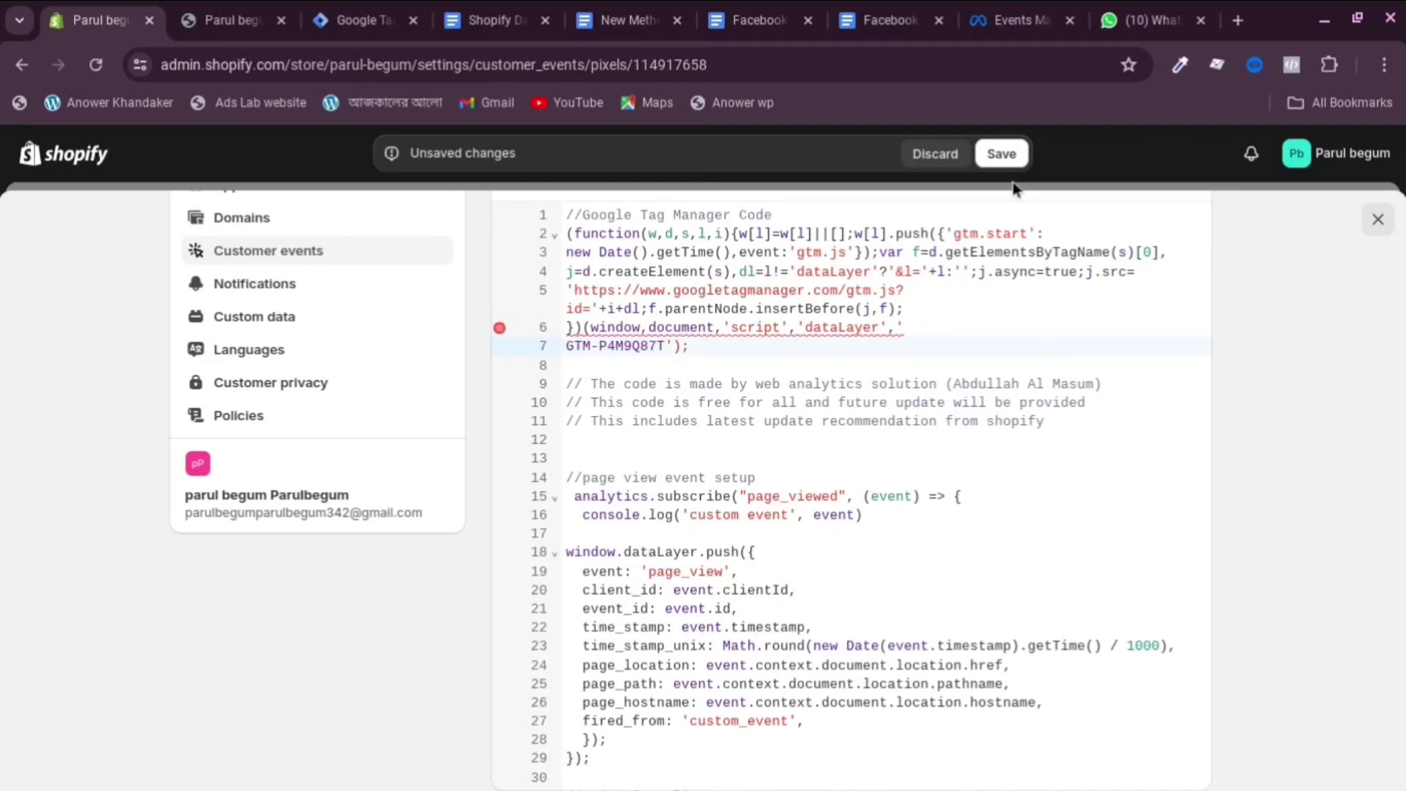
Save the Data layer pixel, review its saved code and return to the customer events list.
click(1002, 153)
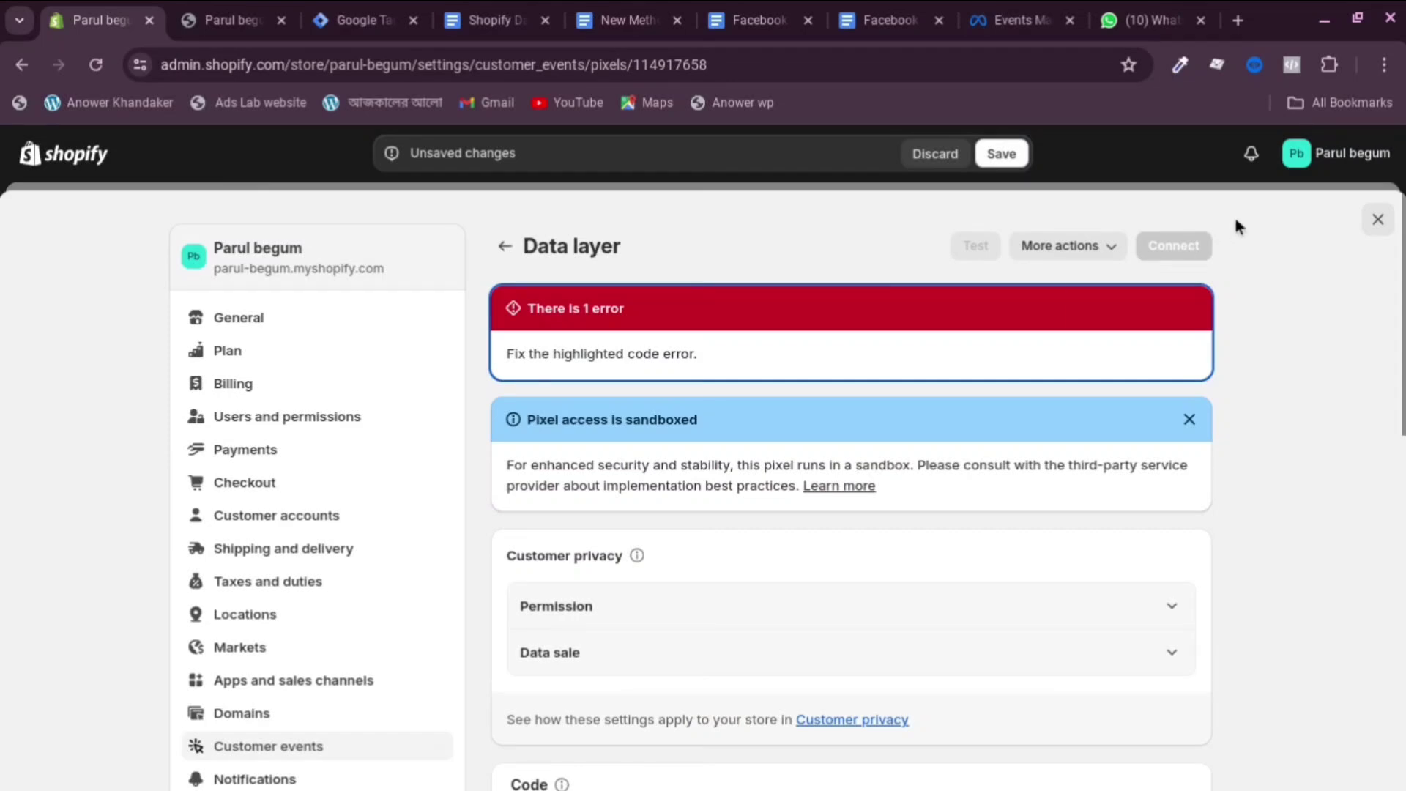
scroll(417, 454, down, 1)
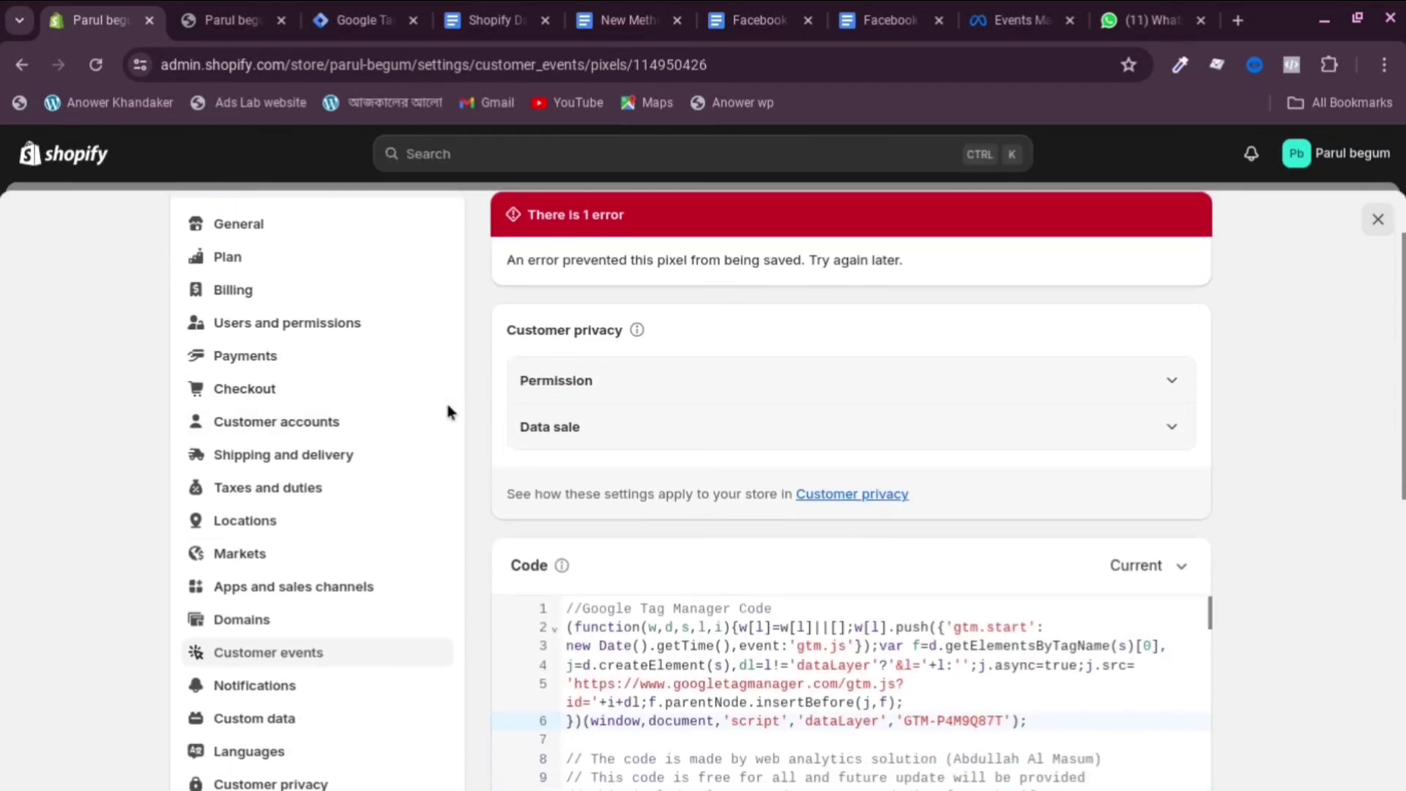
scroll(447, 411, down, 3)
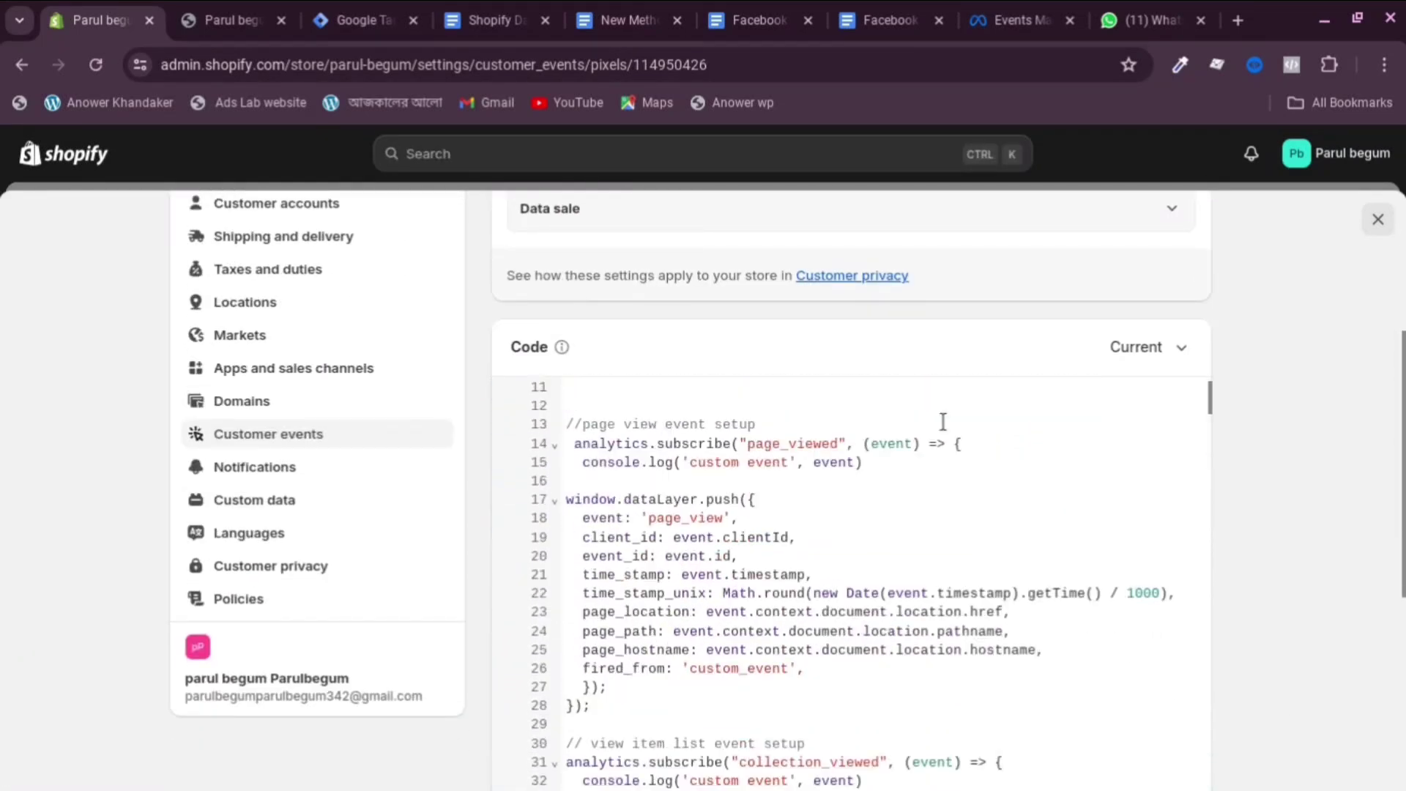
scroll(944, 421, down, 1)
scroll(285, 470, up, 2)
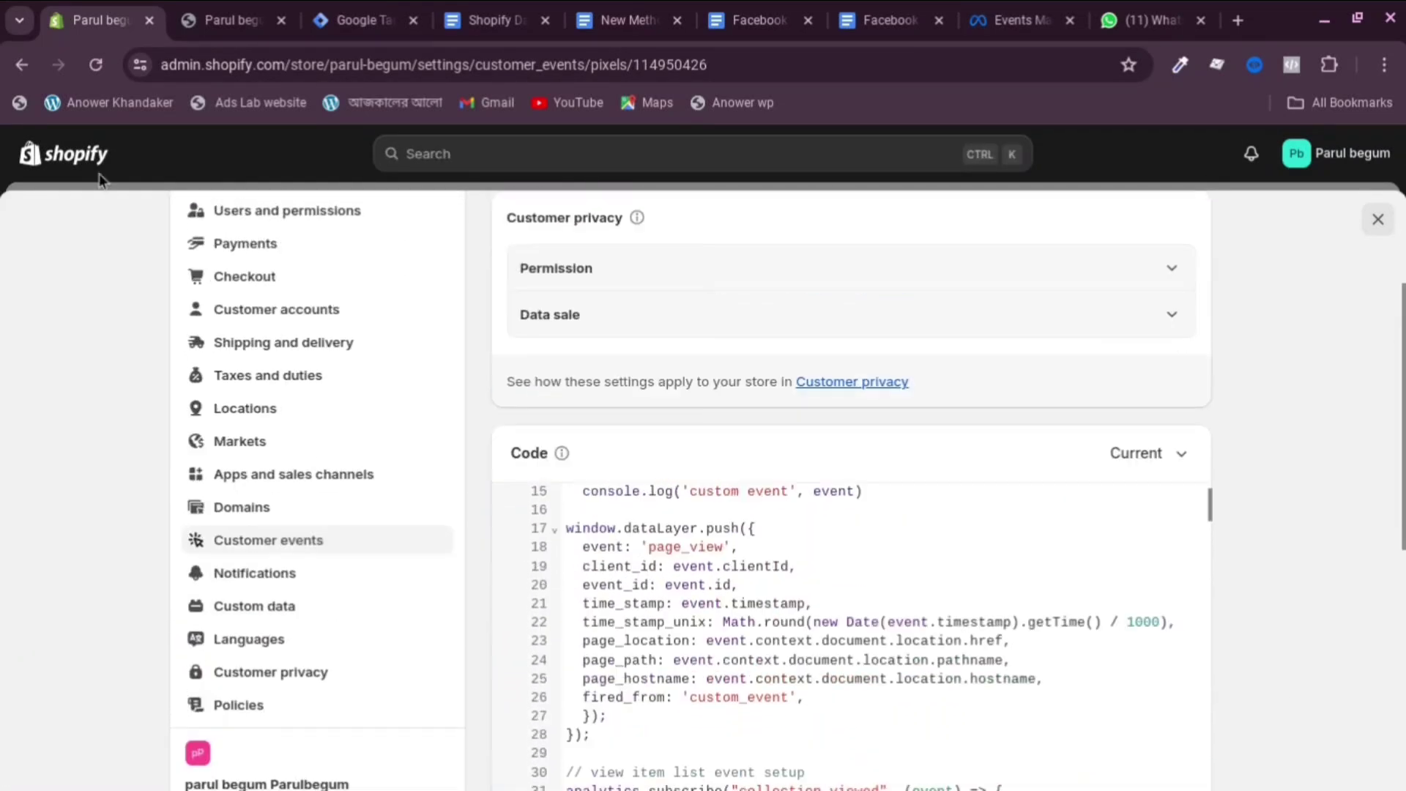
click(27, 71)
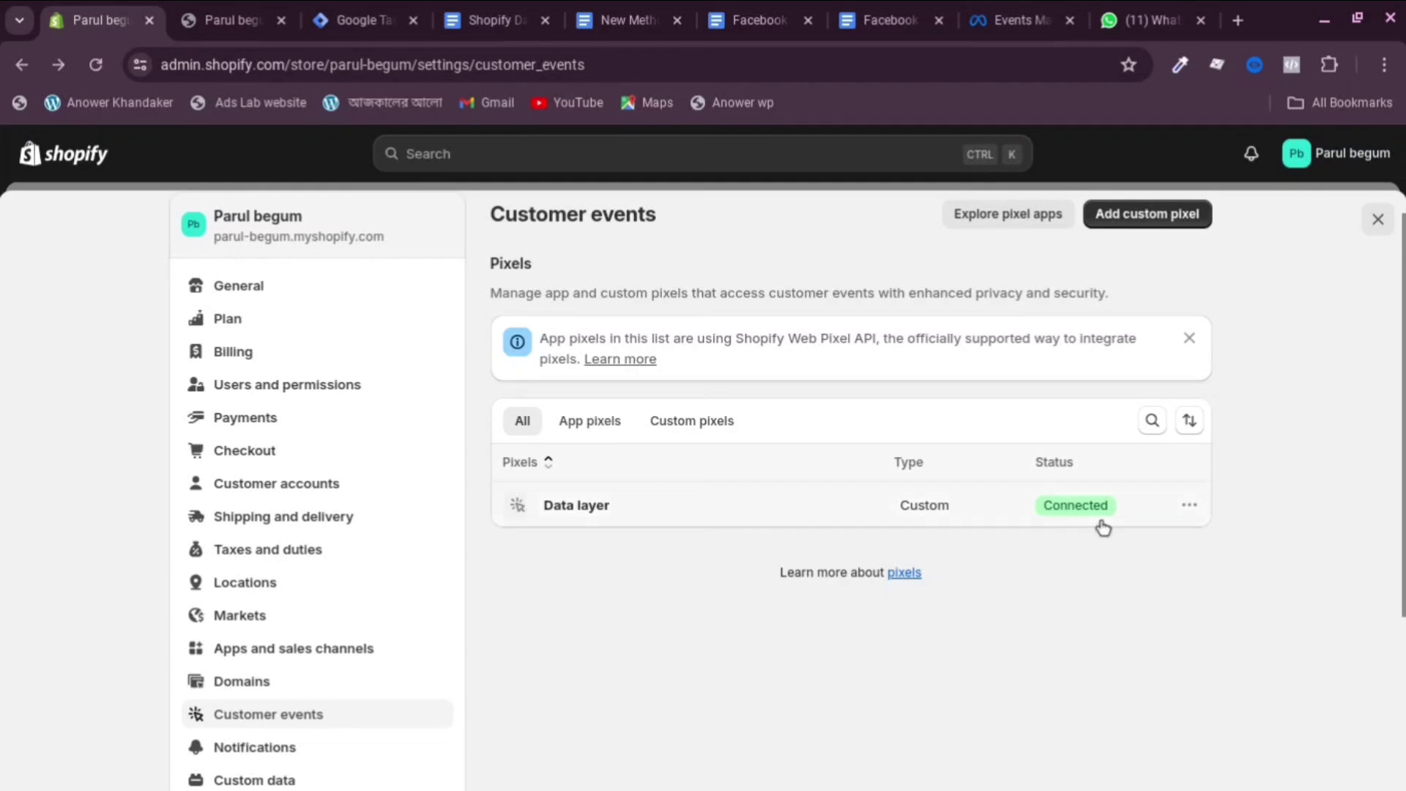
Open the container's variables in Google Tag Manager and look up the required variables in the "New Method" Google Docs document.
click(348, 20)
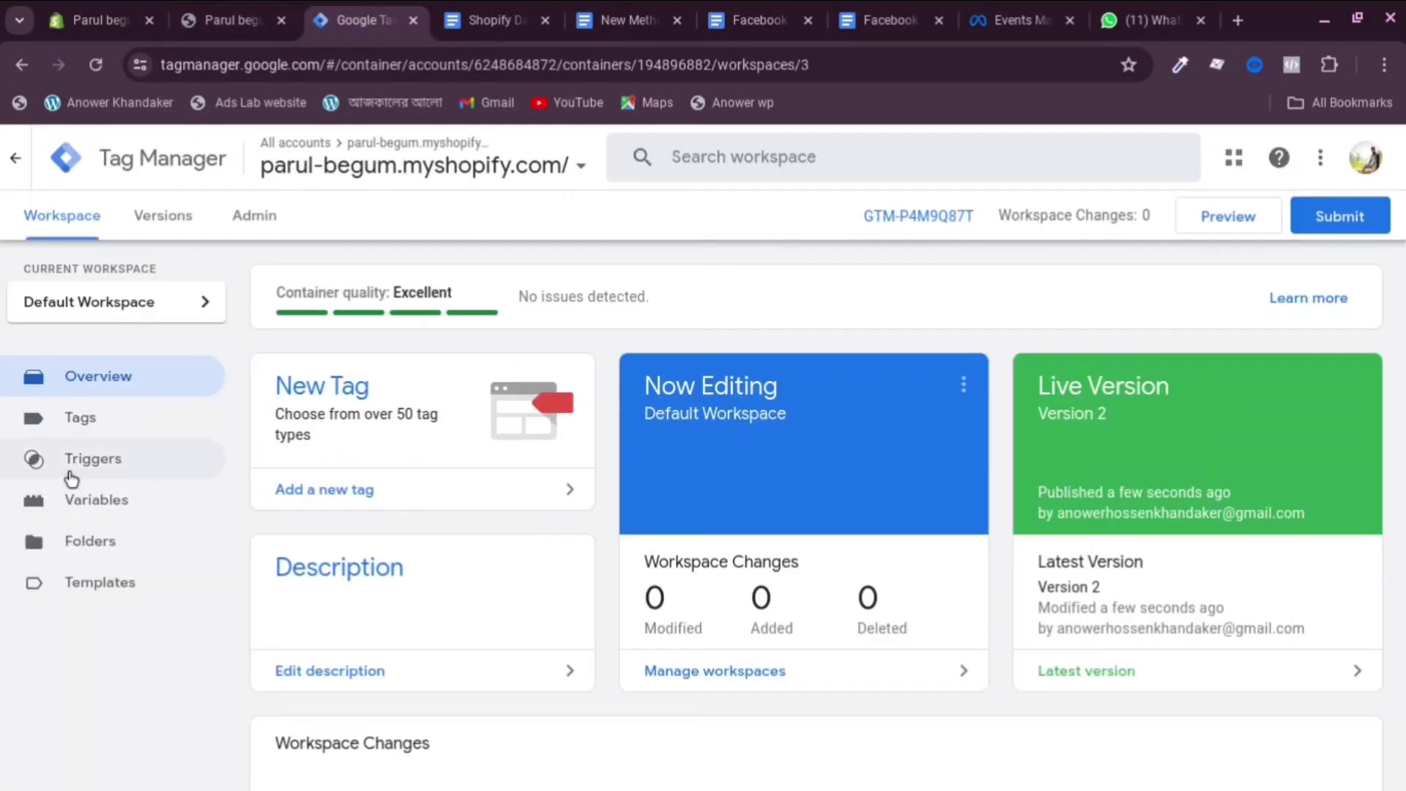
click(93, 427)
click(117, 506)
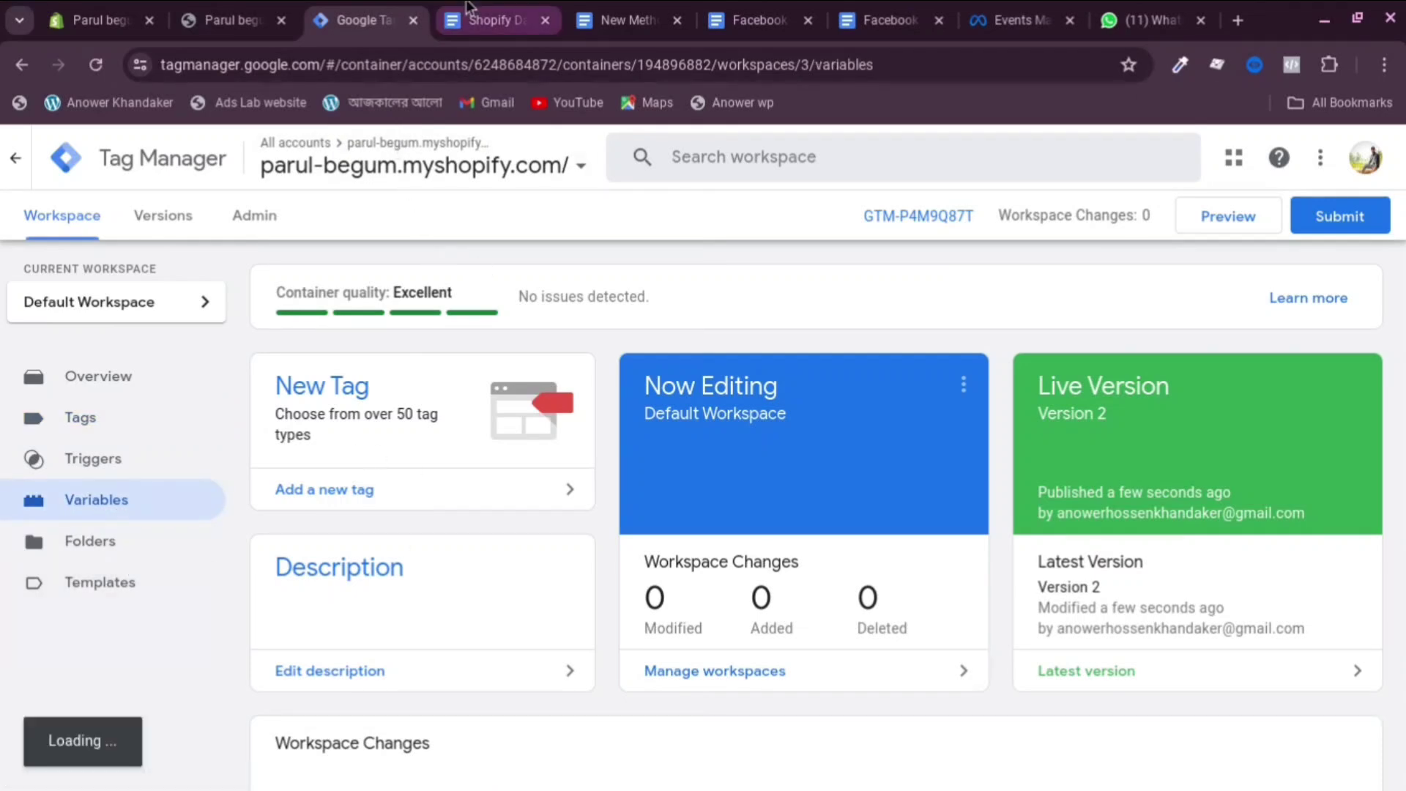
click(485, 16)
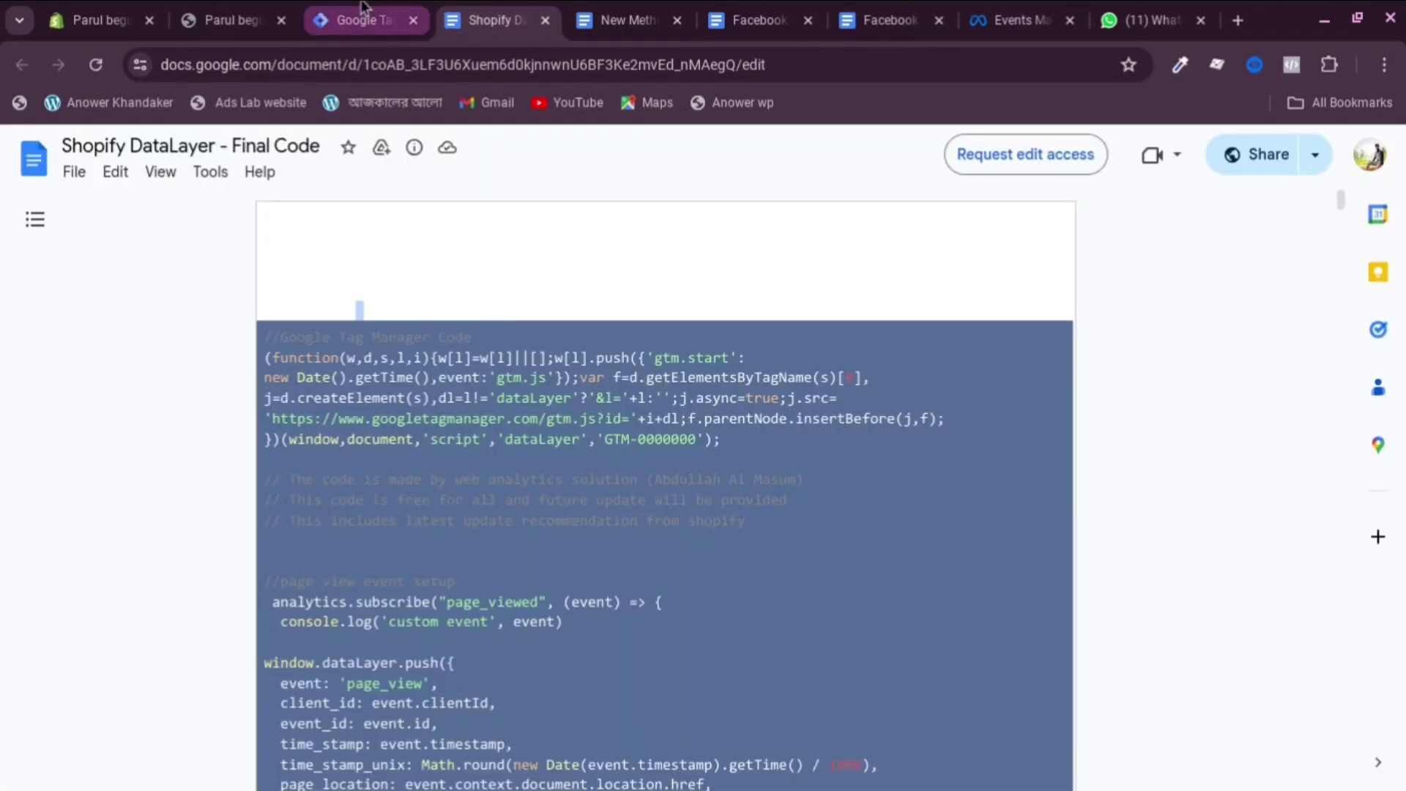
click(593, 21)
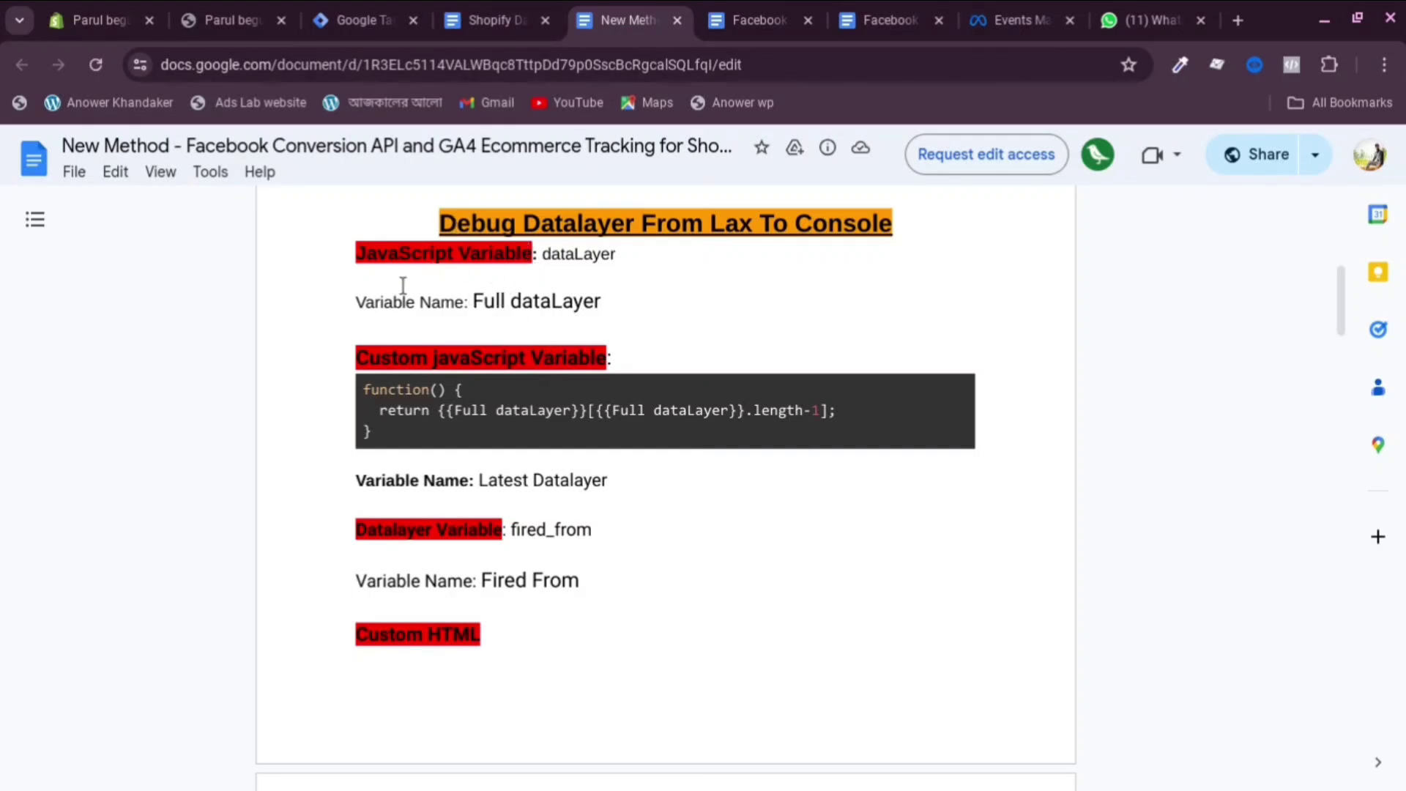
key(ctrl+shift+Tab)
key(ctrl+shift+Tab)
Start a new user-defined variable of type JavaScript Variable in Google Tag Manager.
scroll(525, 496, down, 1)
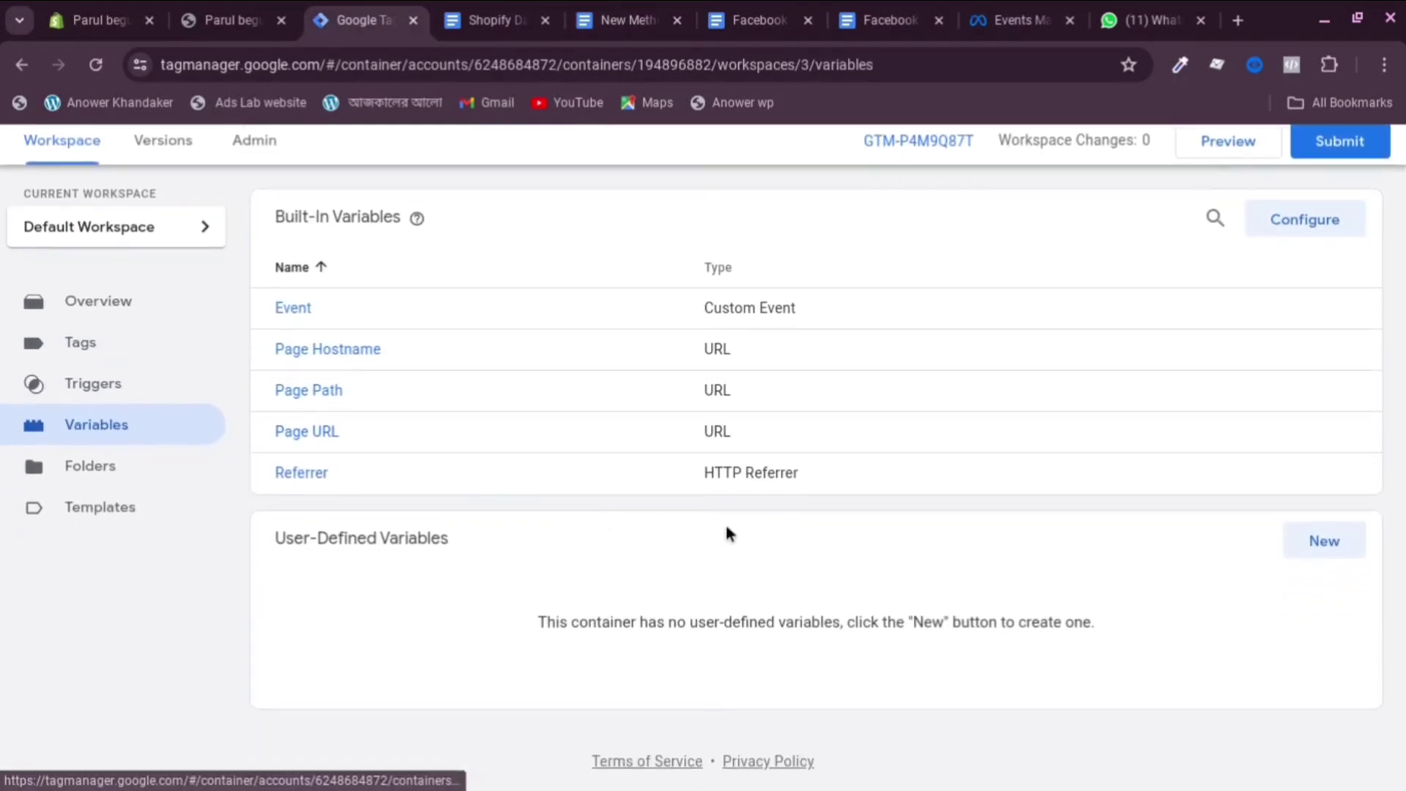
click(1327, 542)
click(862, 351)
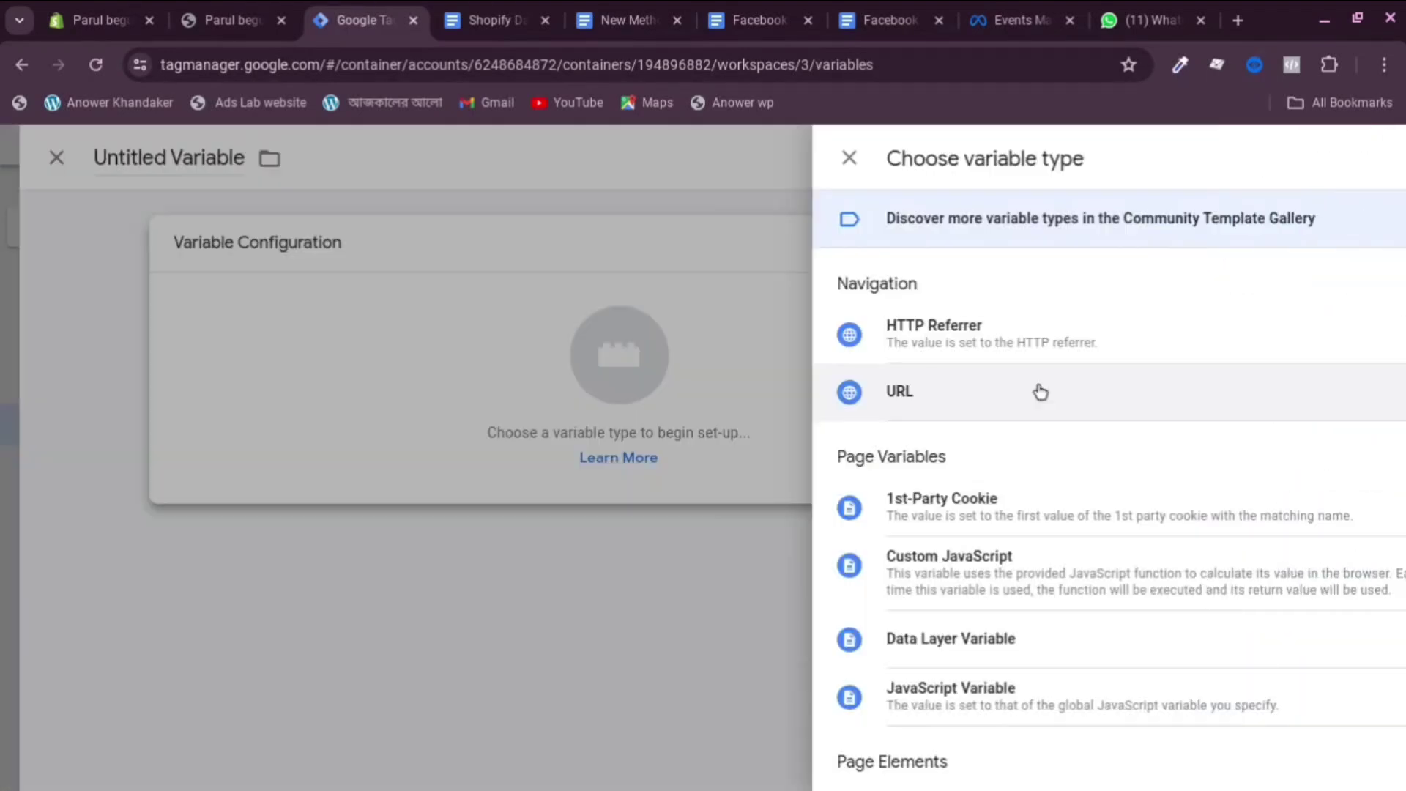
scroll(1003, 498, down, 1)
scroll(879, 476, down, 1)
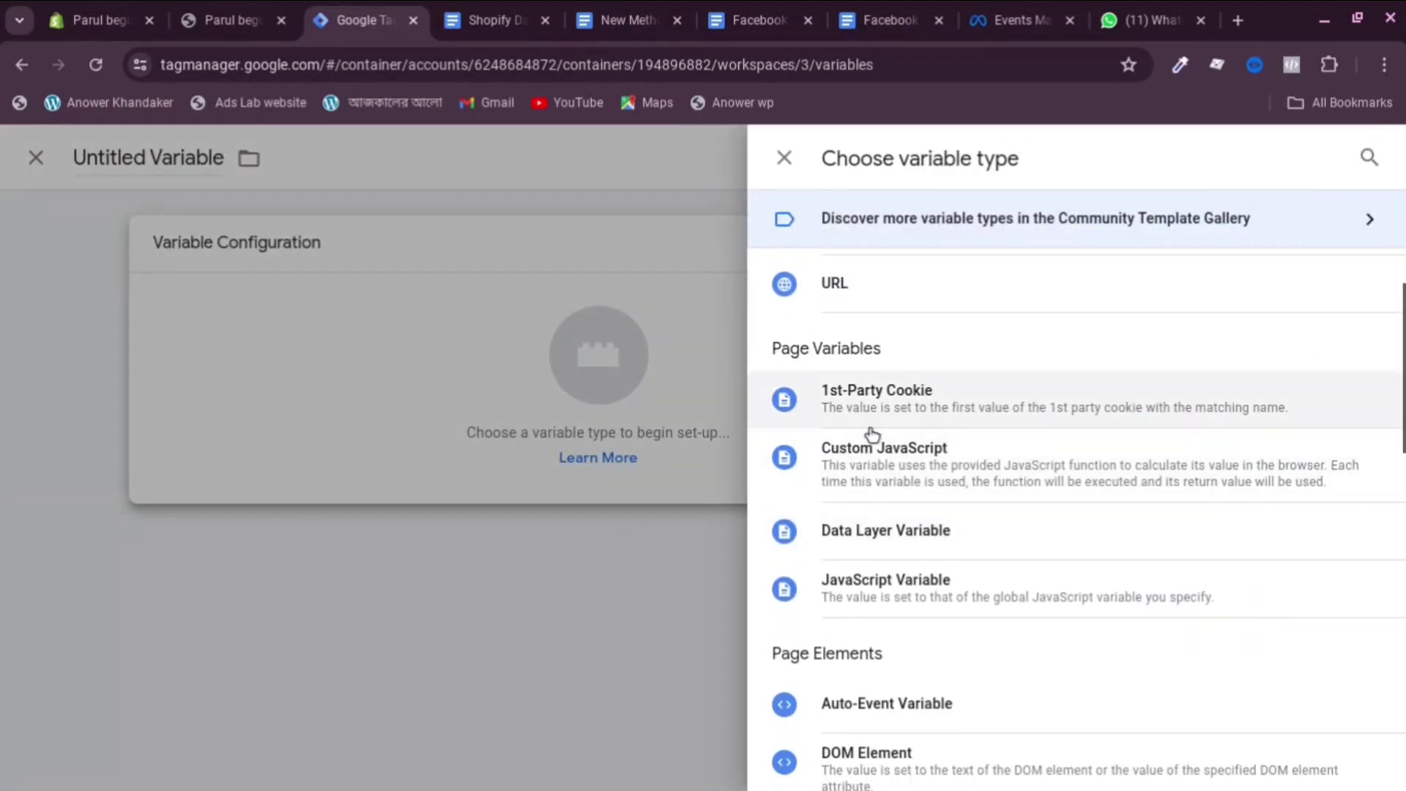
scroll(917, 476, down, 1)
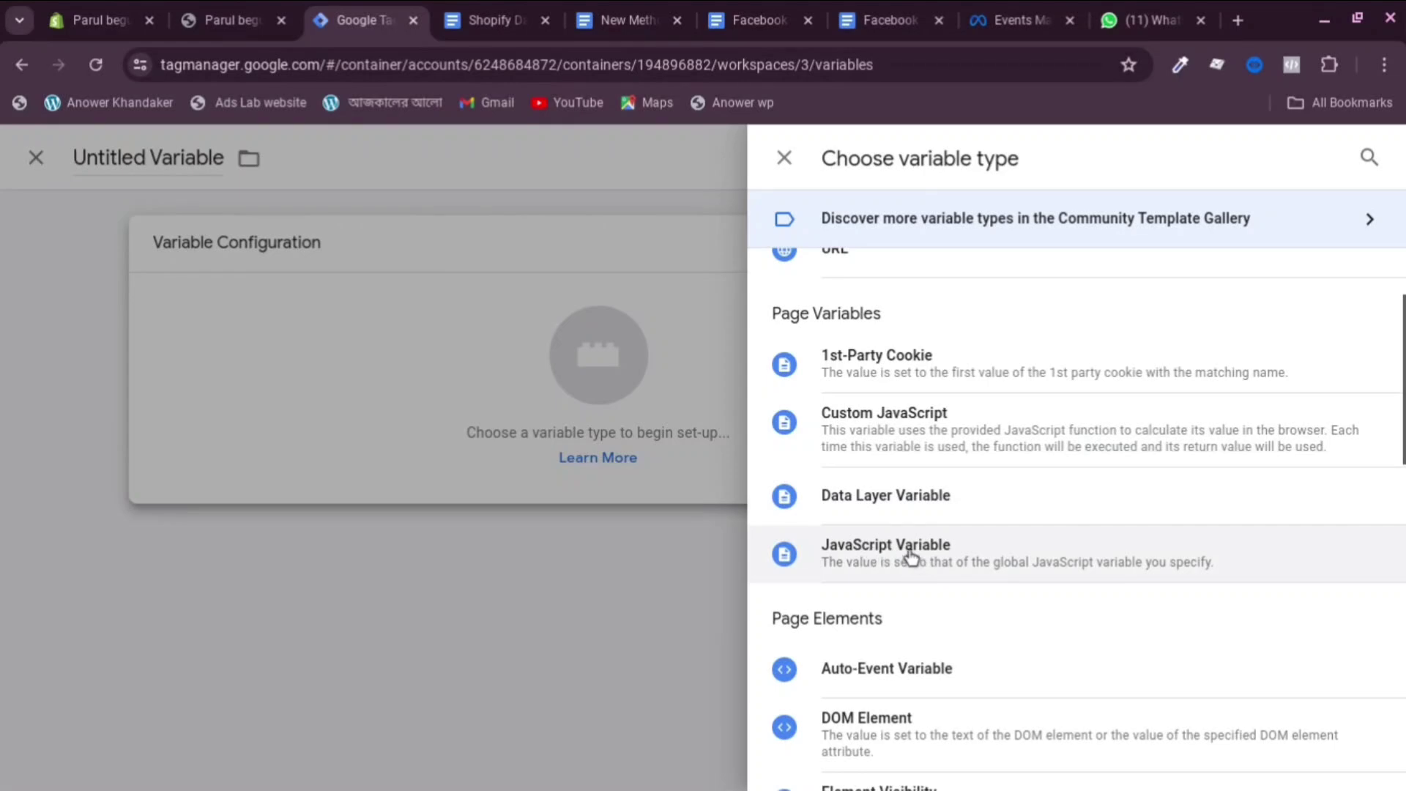
click(911, 558)
click(446, 449)
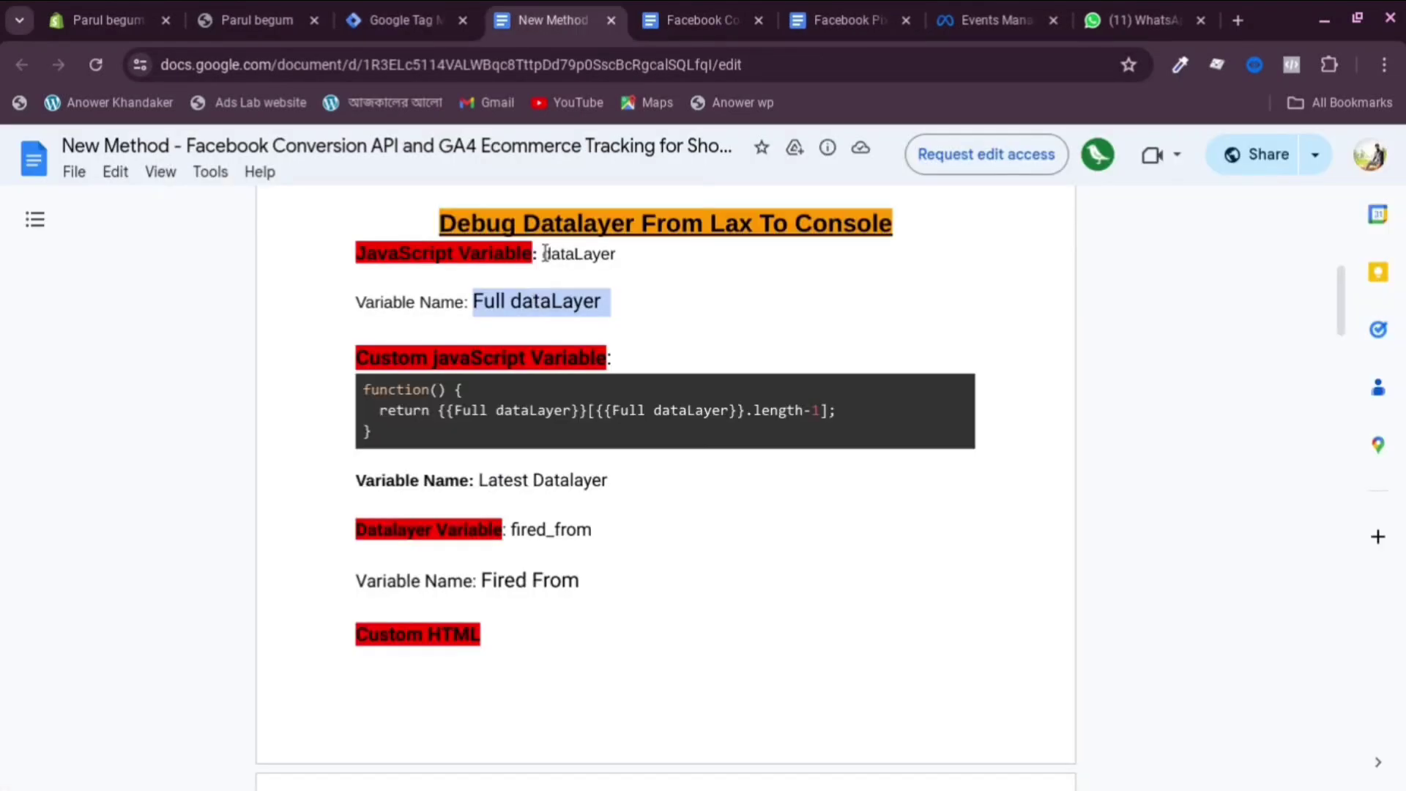
Copy the JavaScript Variable value "dataLayer" from the debug section of the "New Method" document.
drag(545, 253, 629, 255)
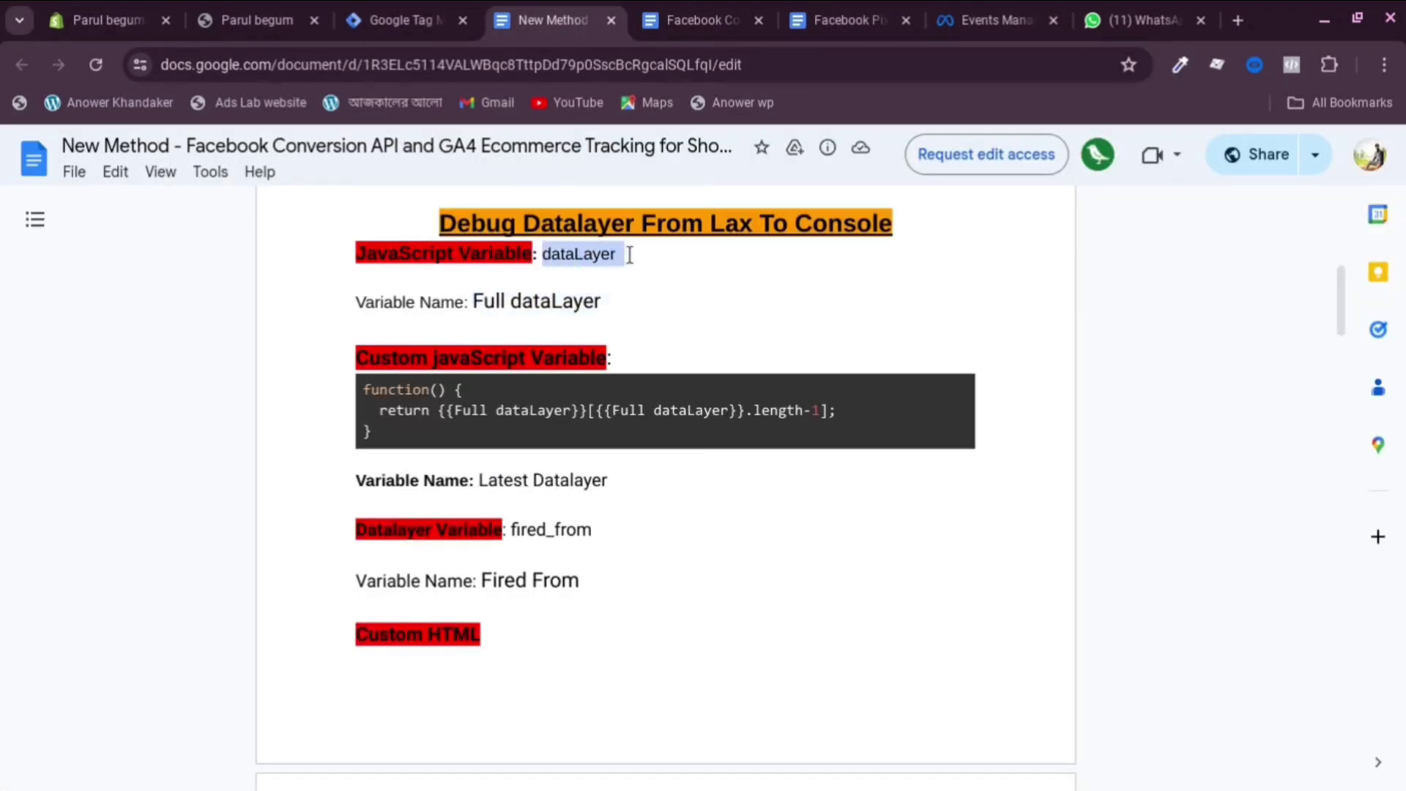
right_click(586, 253)
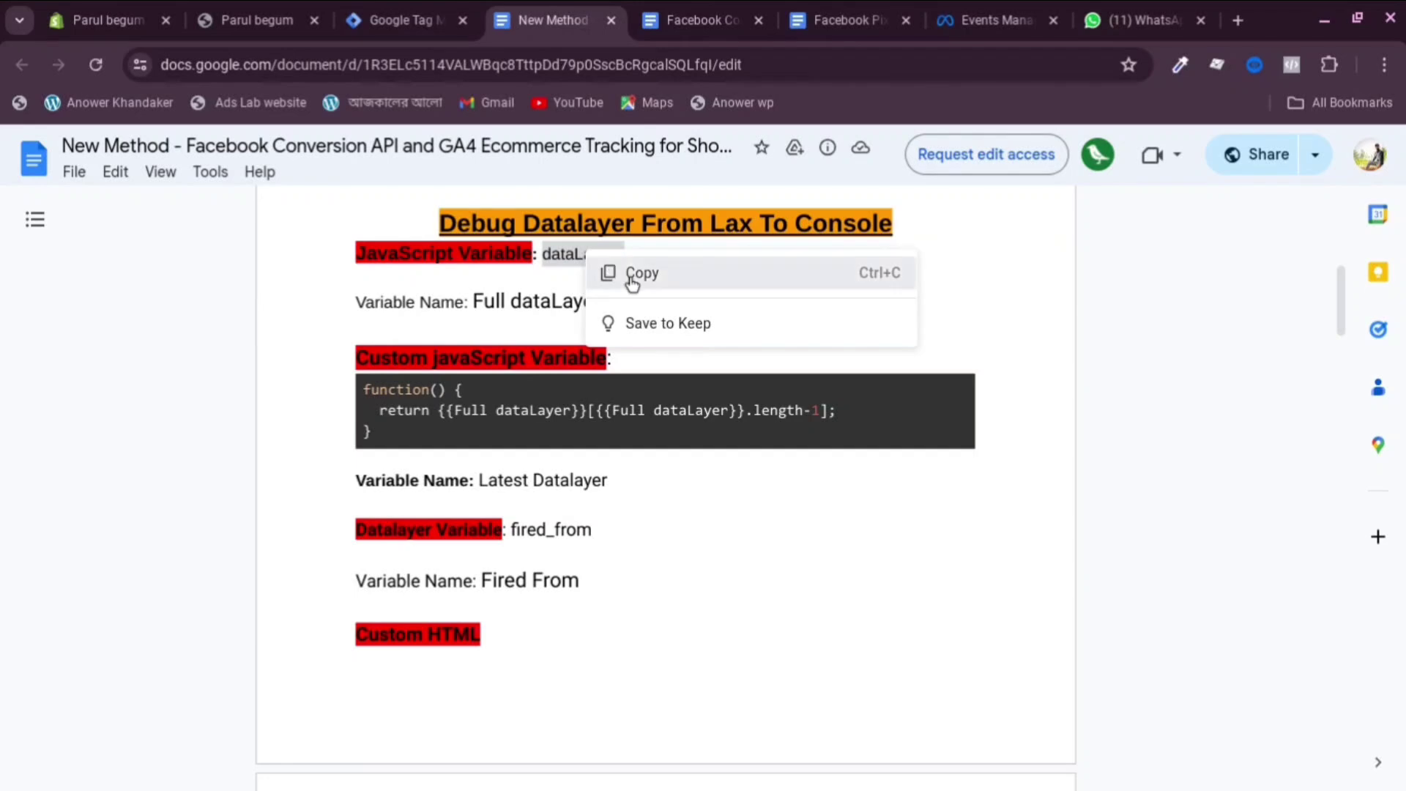
click(637, 273)
click(109, 19)
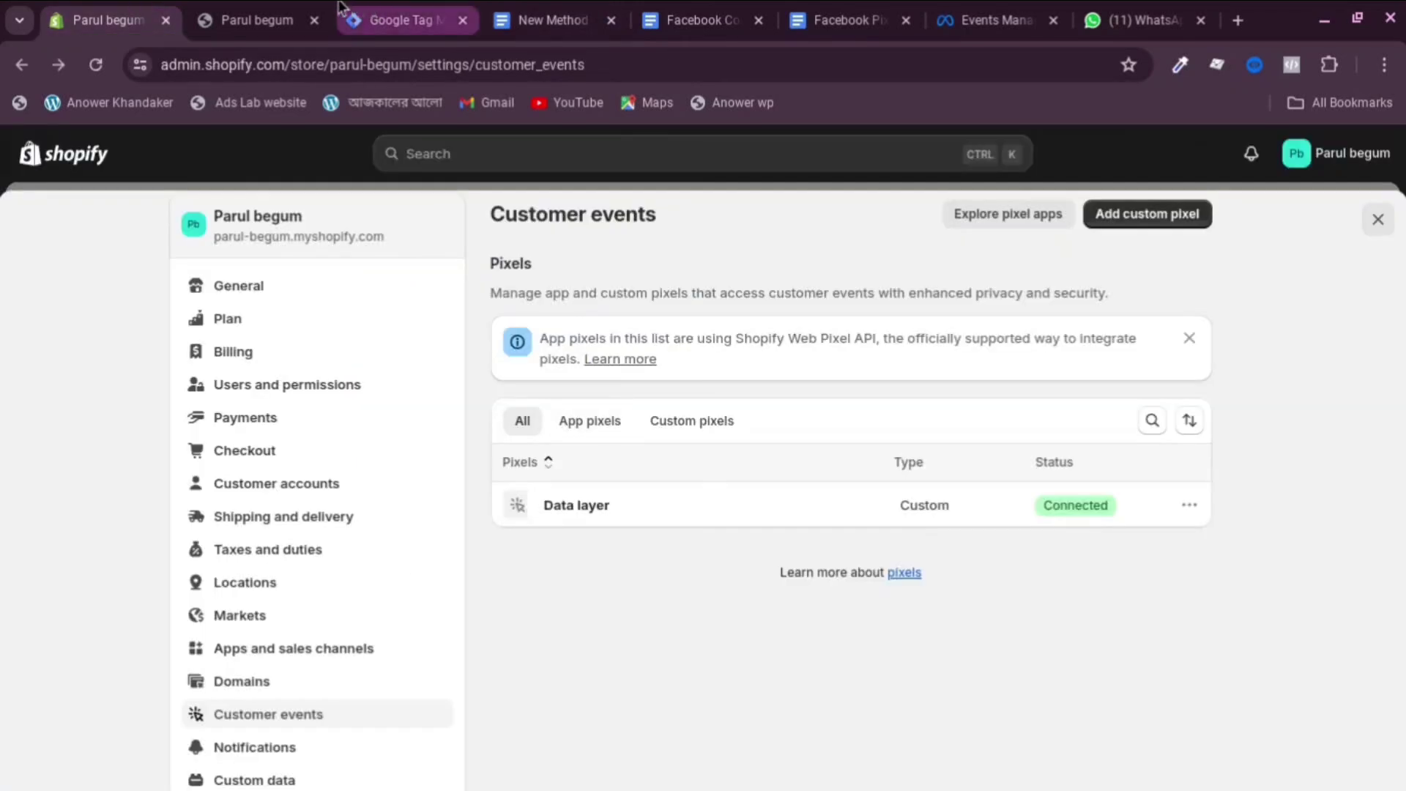
Back in Google Tag Manager, set the new variable's Global Variable Name to the copied dataLayer.
click(359, 14)
double_click(471, 445)
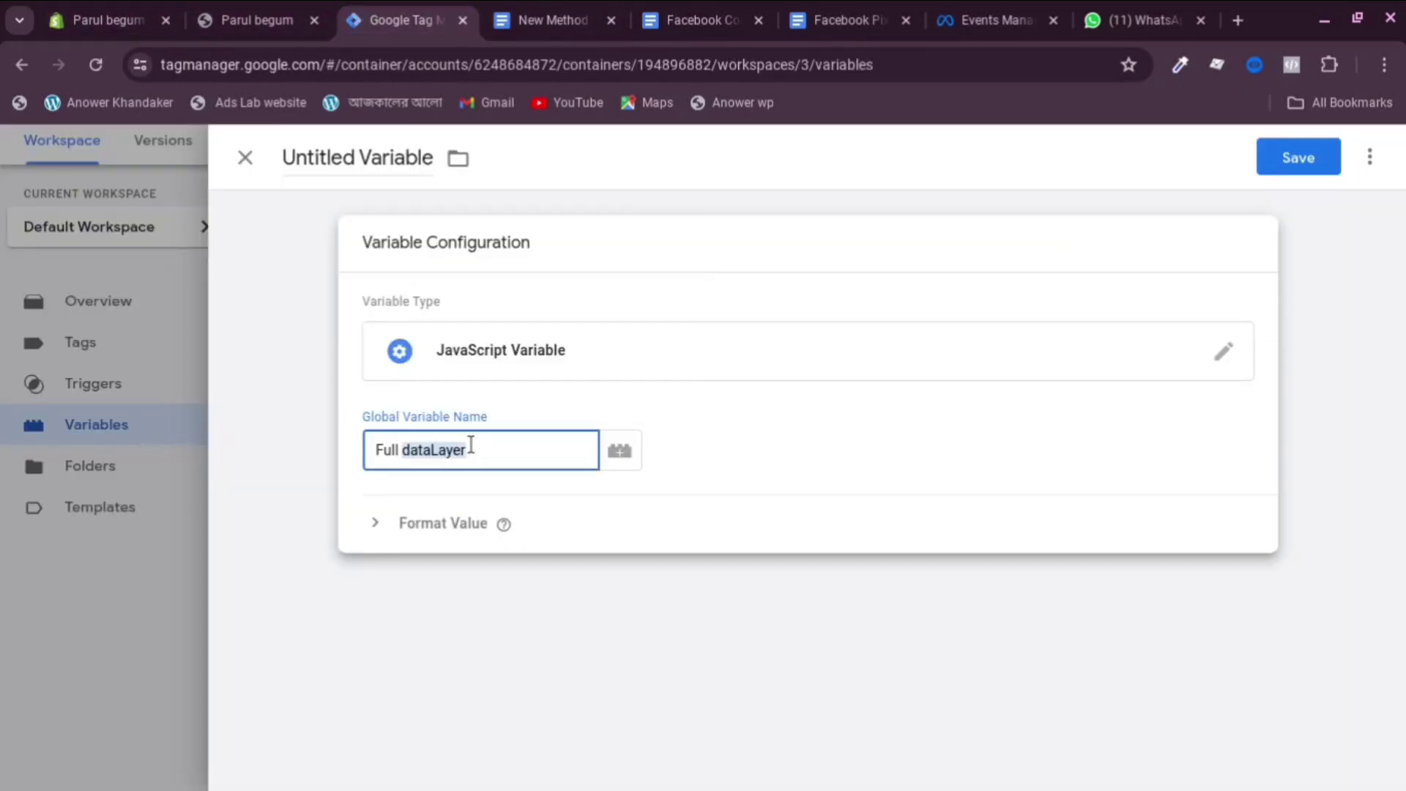
right_click(471, 446)
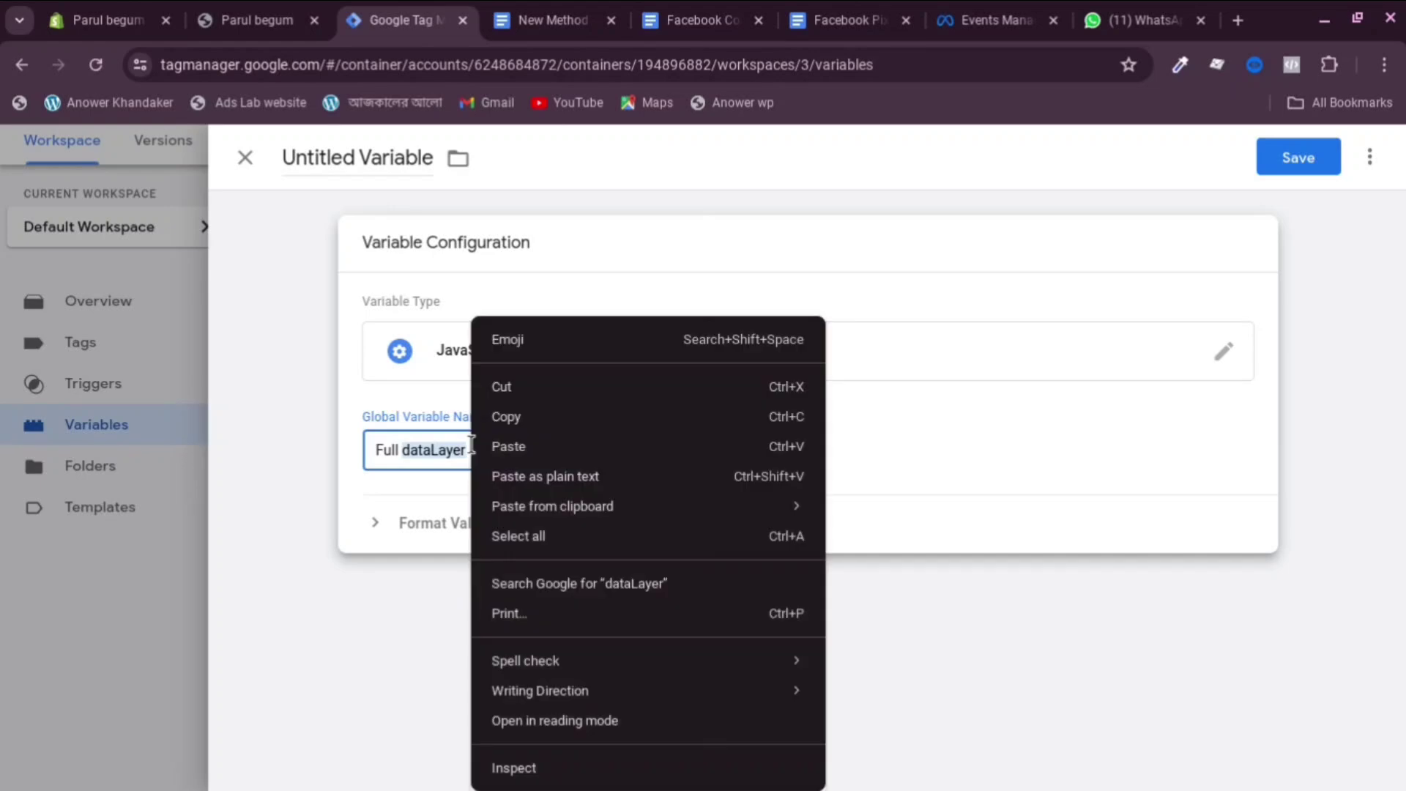
click(422, 461)
triple_click(406, 449)
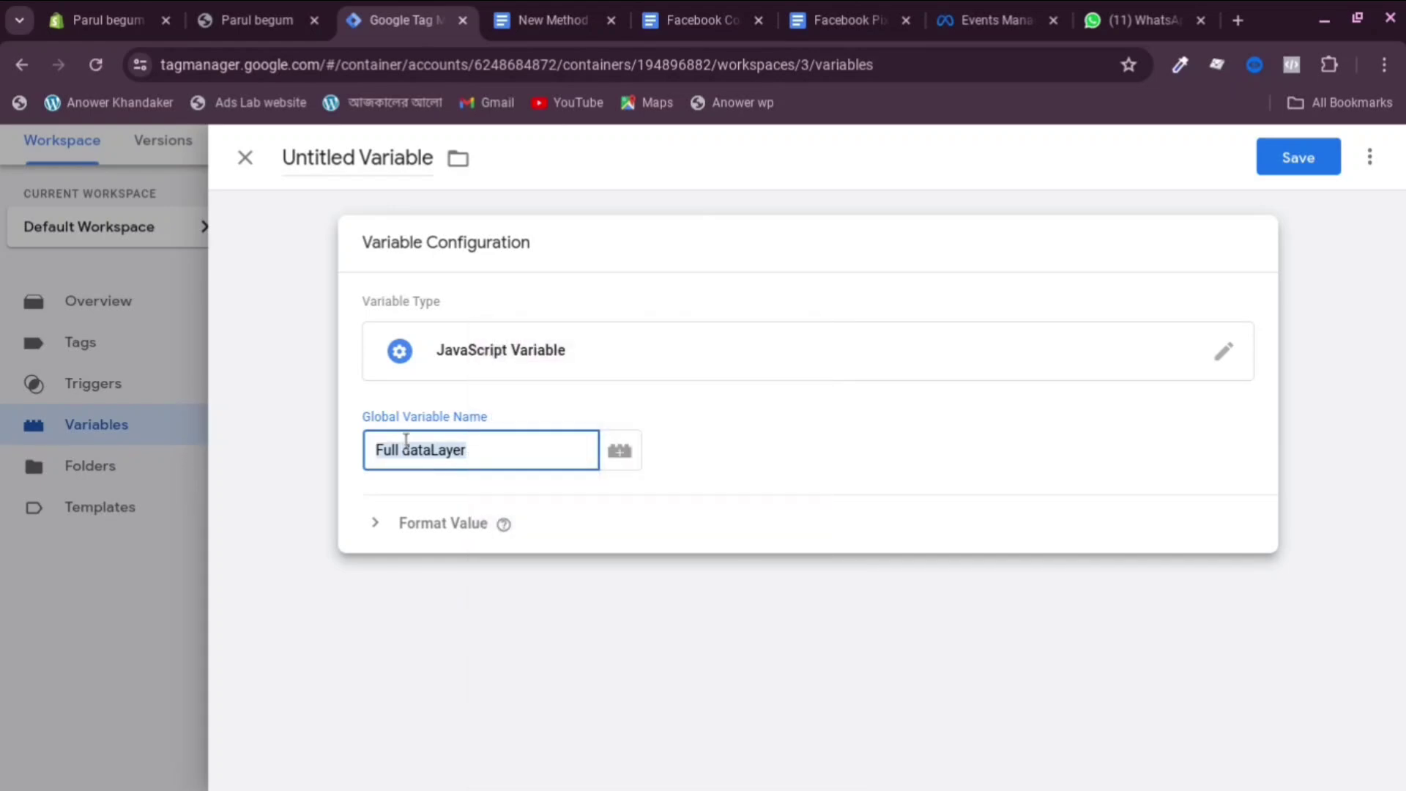
key(ctrl+v)
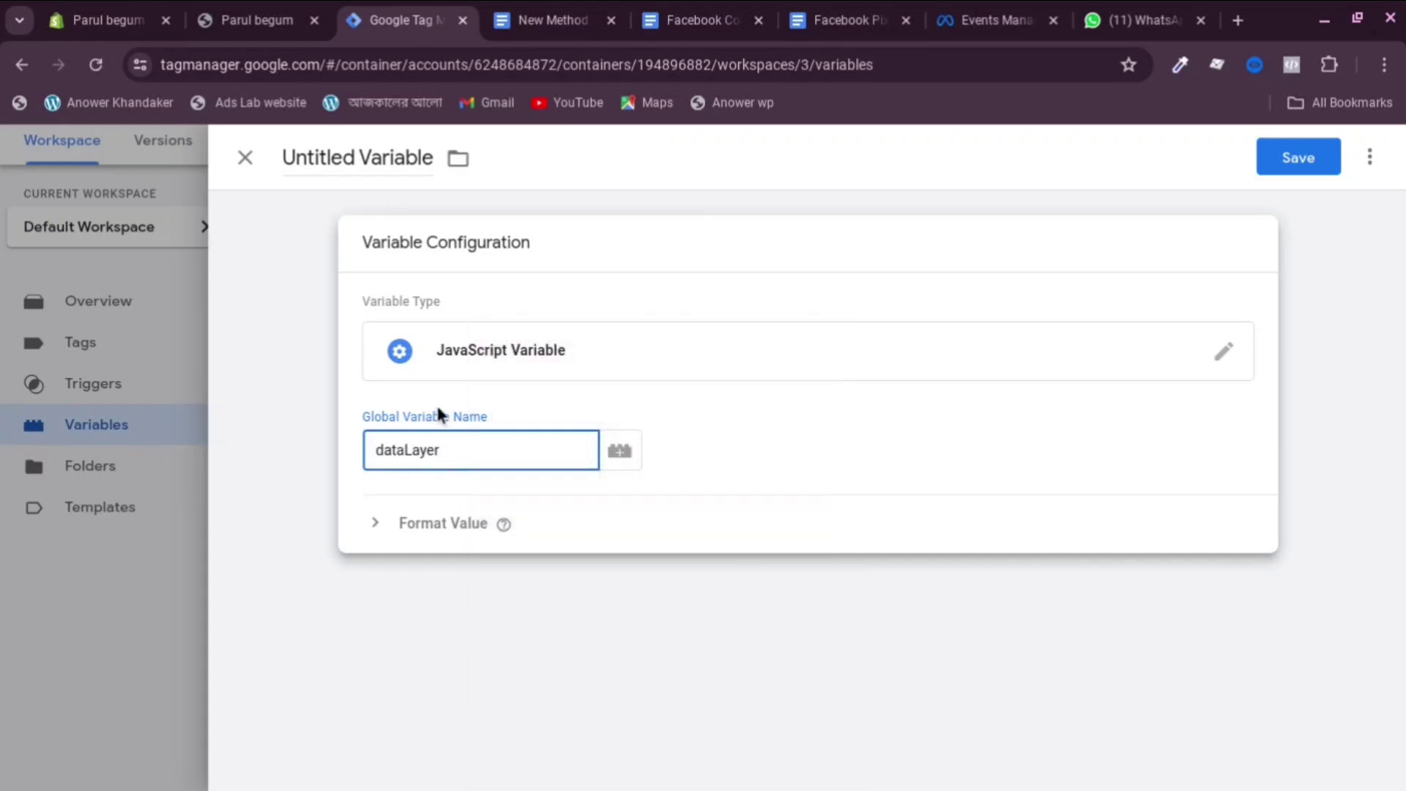
Select the untitled variable's title for renaming and copy the variable name "Full dataLayer" from the Google Docs document.
click(362, 155)
double_click(362, 155)
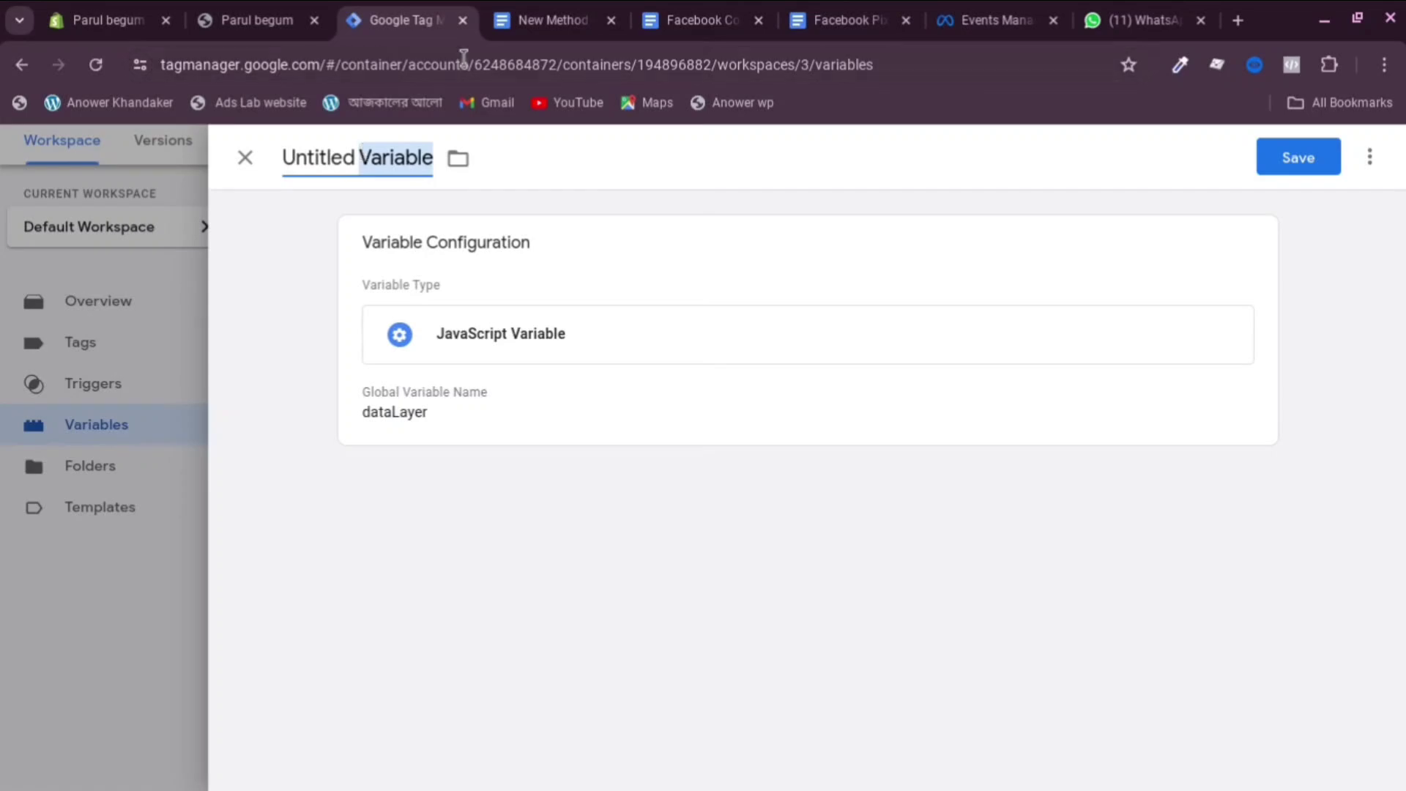
click(548, 20)
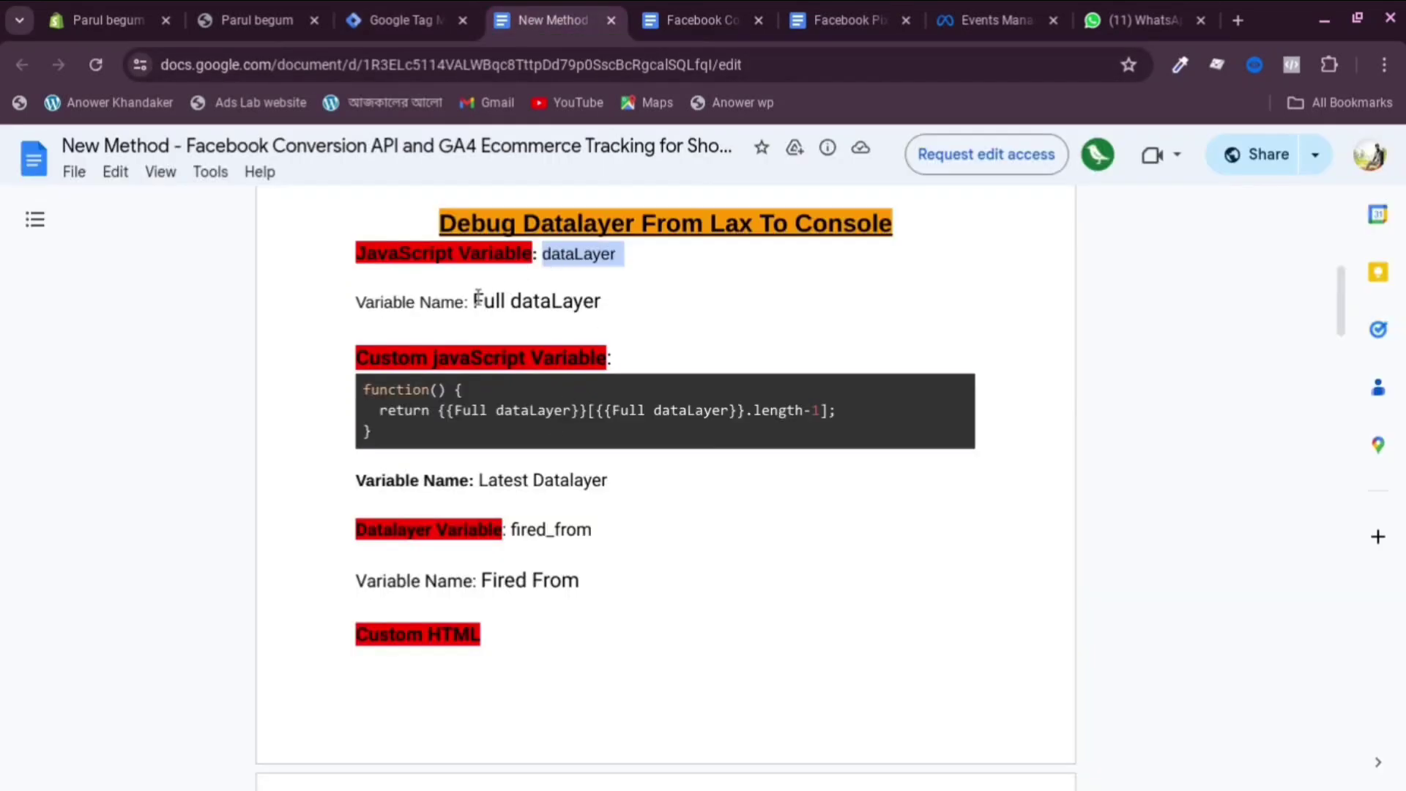
drag(476, 300, 578, 293)
right_click(577, 292)
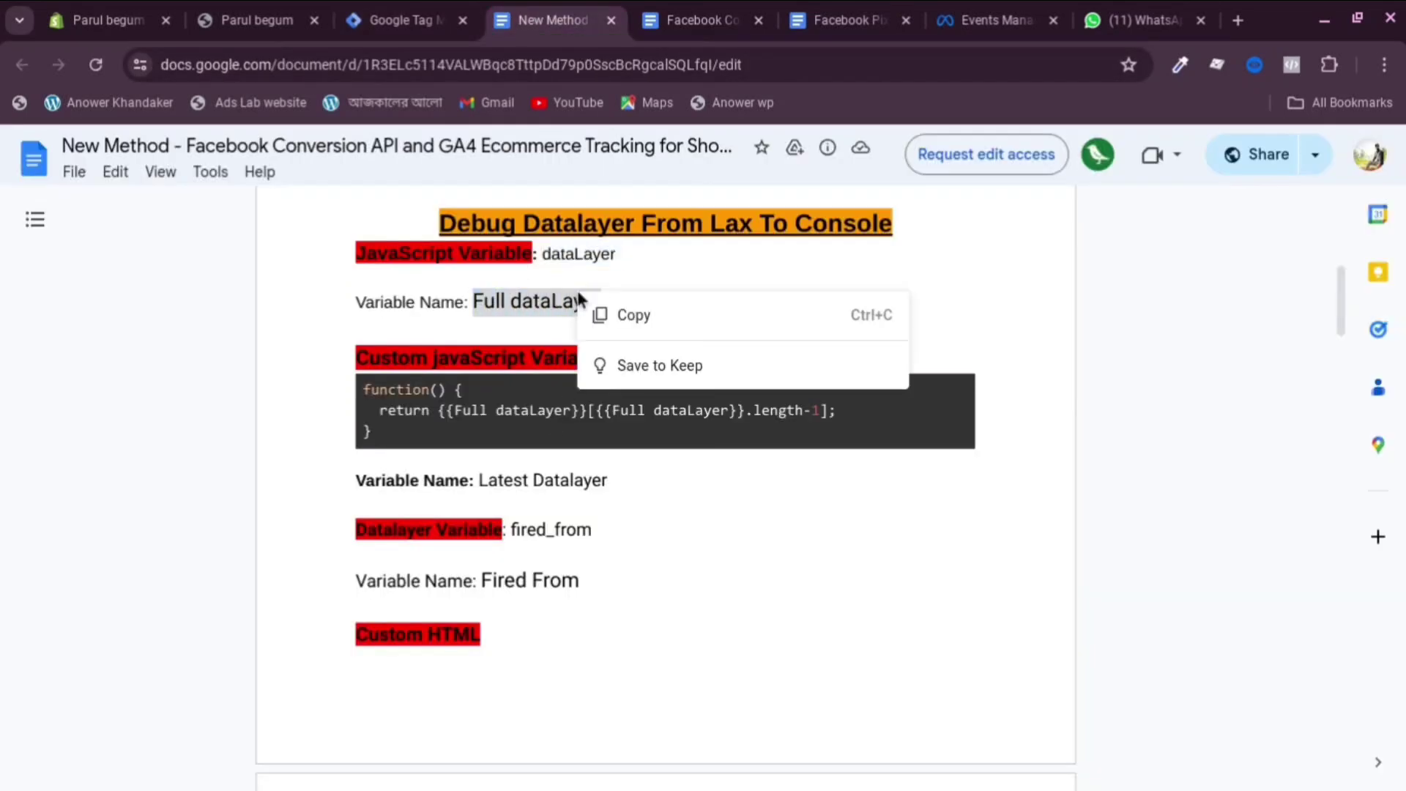
click(640, 318)
Return to Google Tag Manager, name the variable "Full dataLayer" and save it.
click(263, 8)
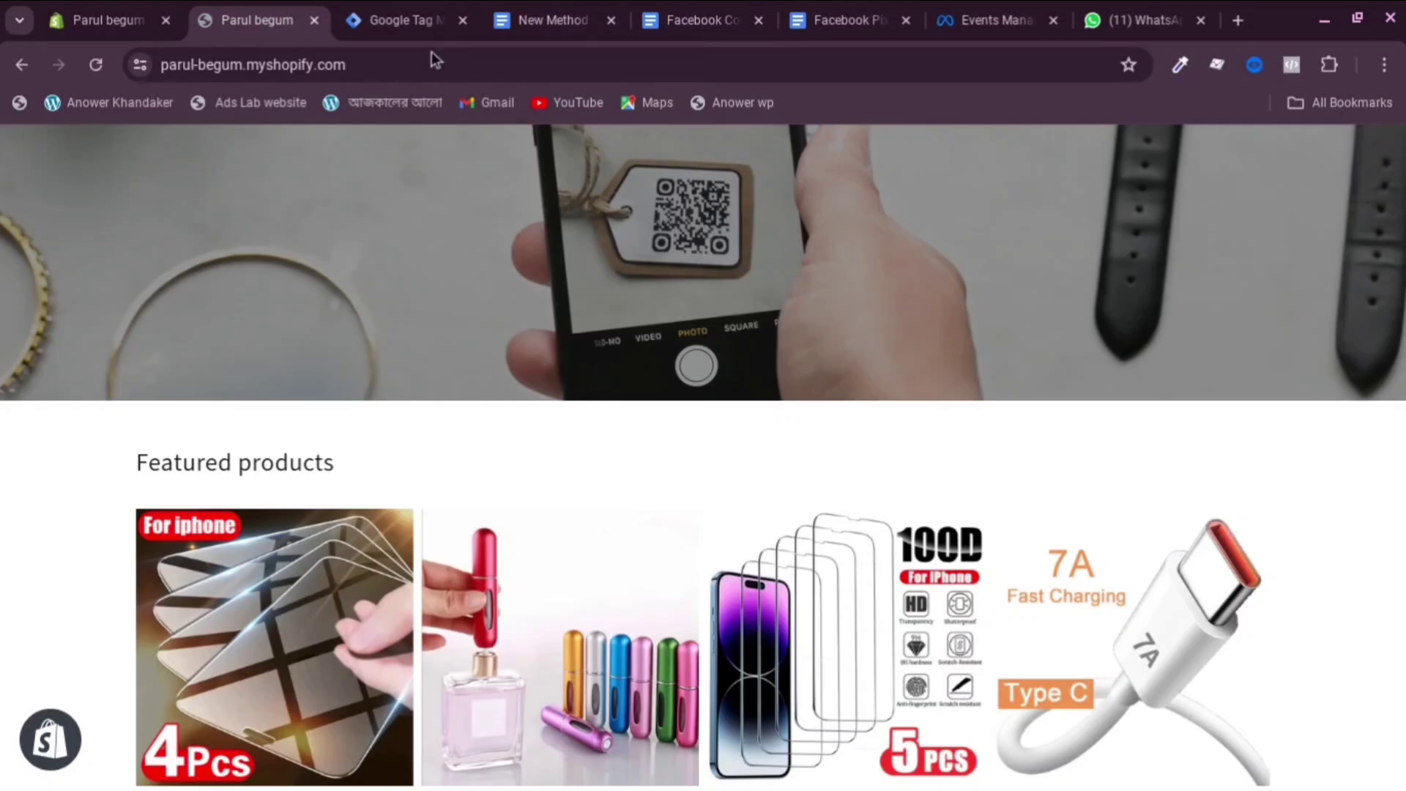
click(407, 20)
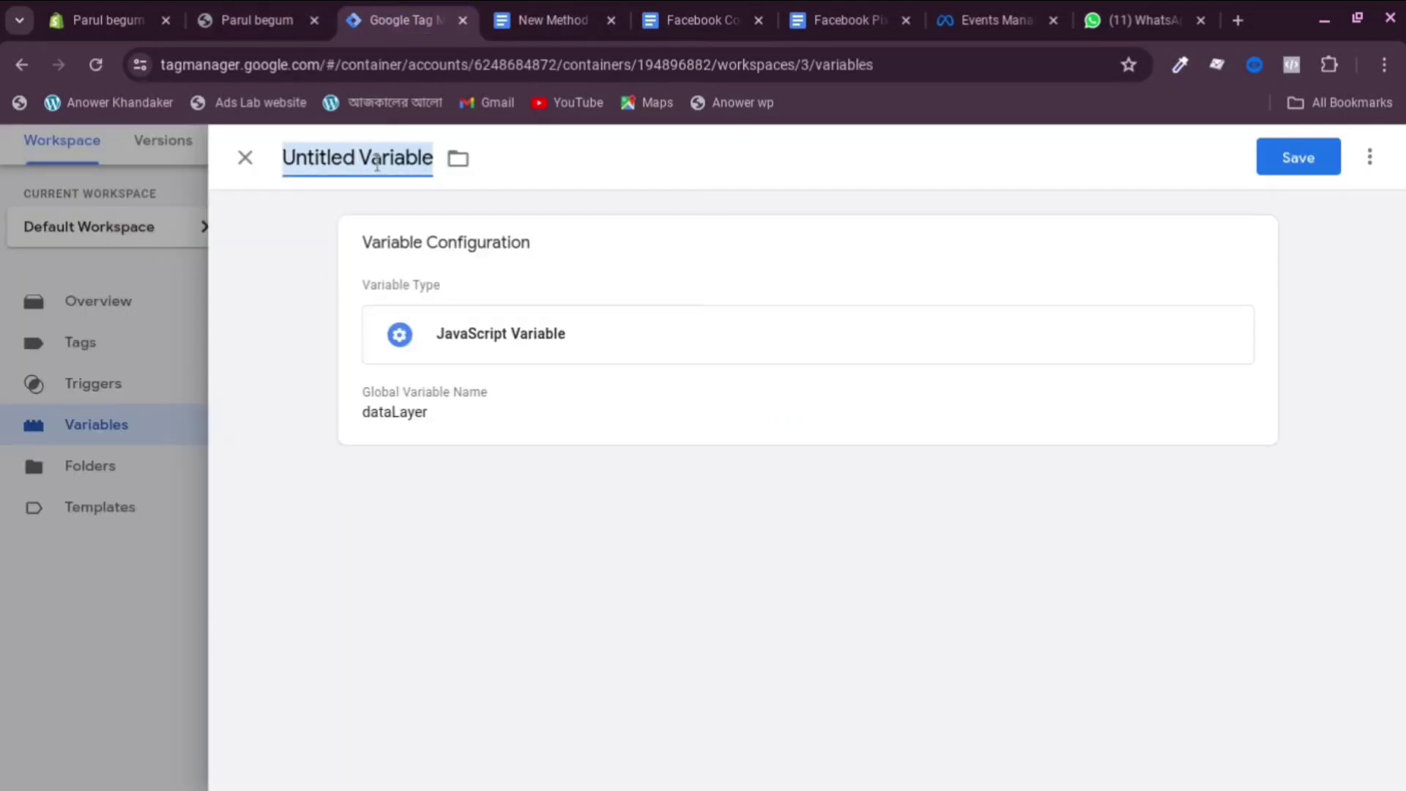
right_click(378, 163)
click(433, 285)
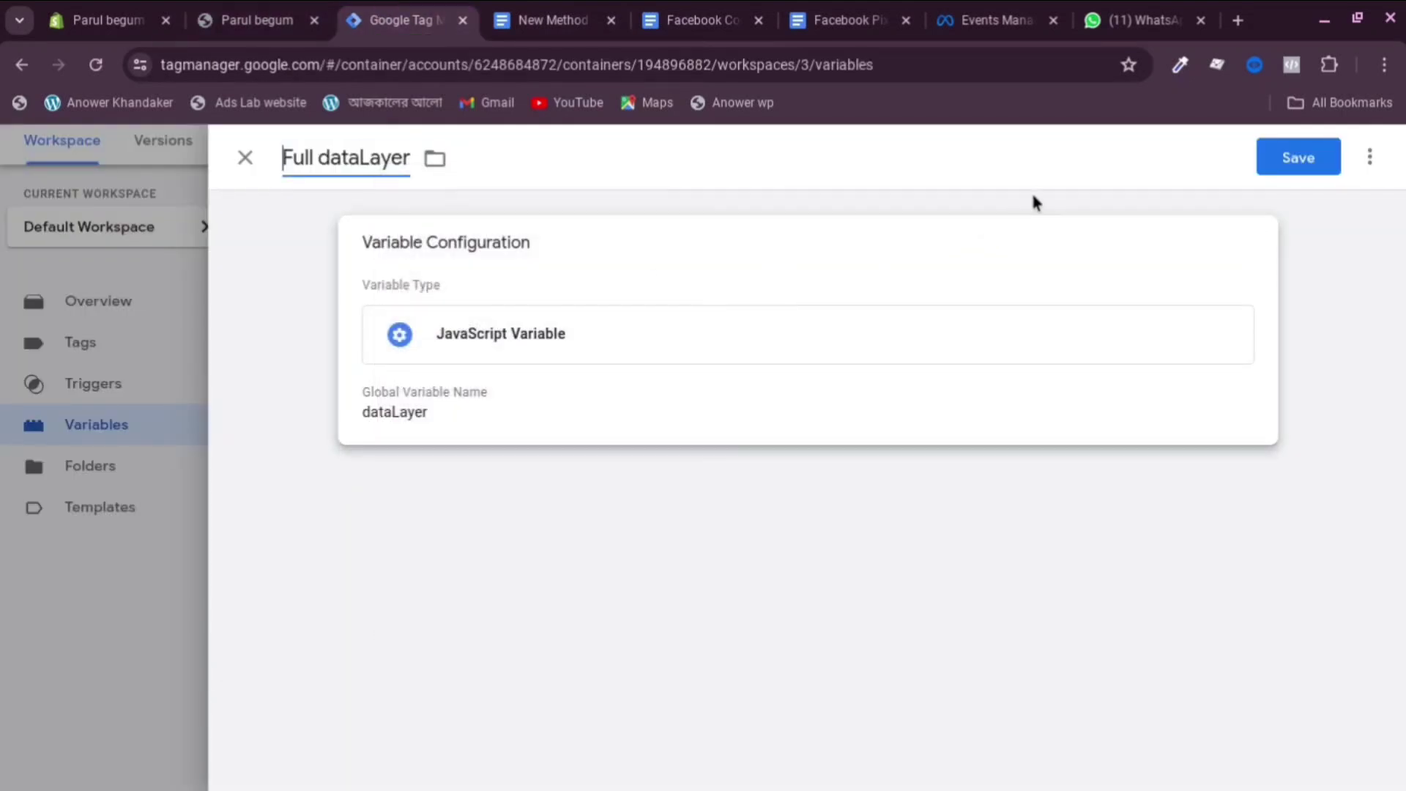
click(1296, 157)
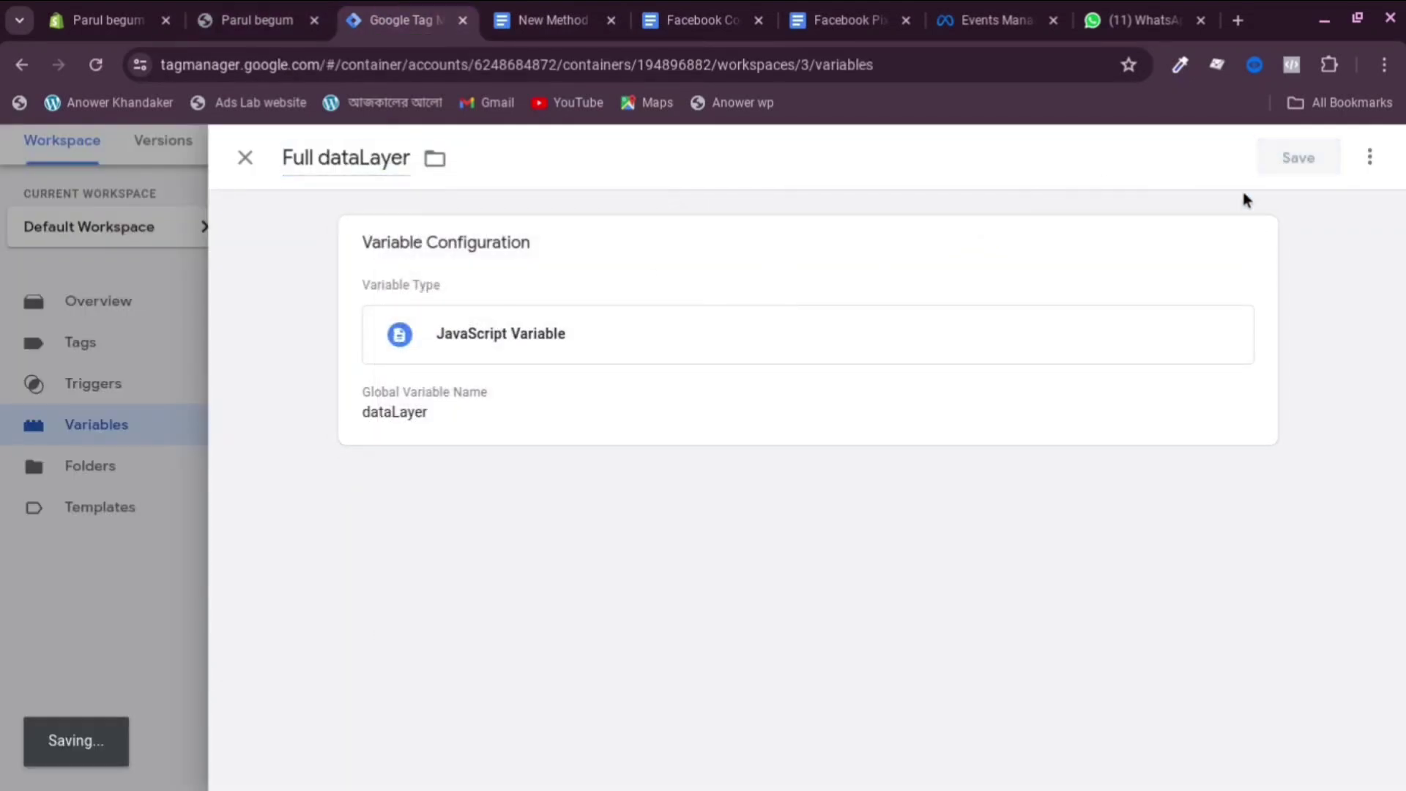
Switch to the "New Method" Google Docs document and copy the Custom JavaScript Variable function that returns the last Full dataLayer entry.
click(566, 20)
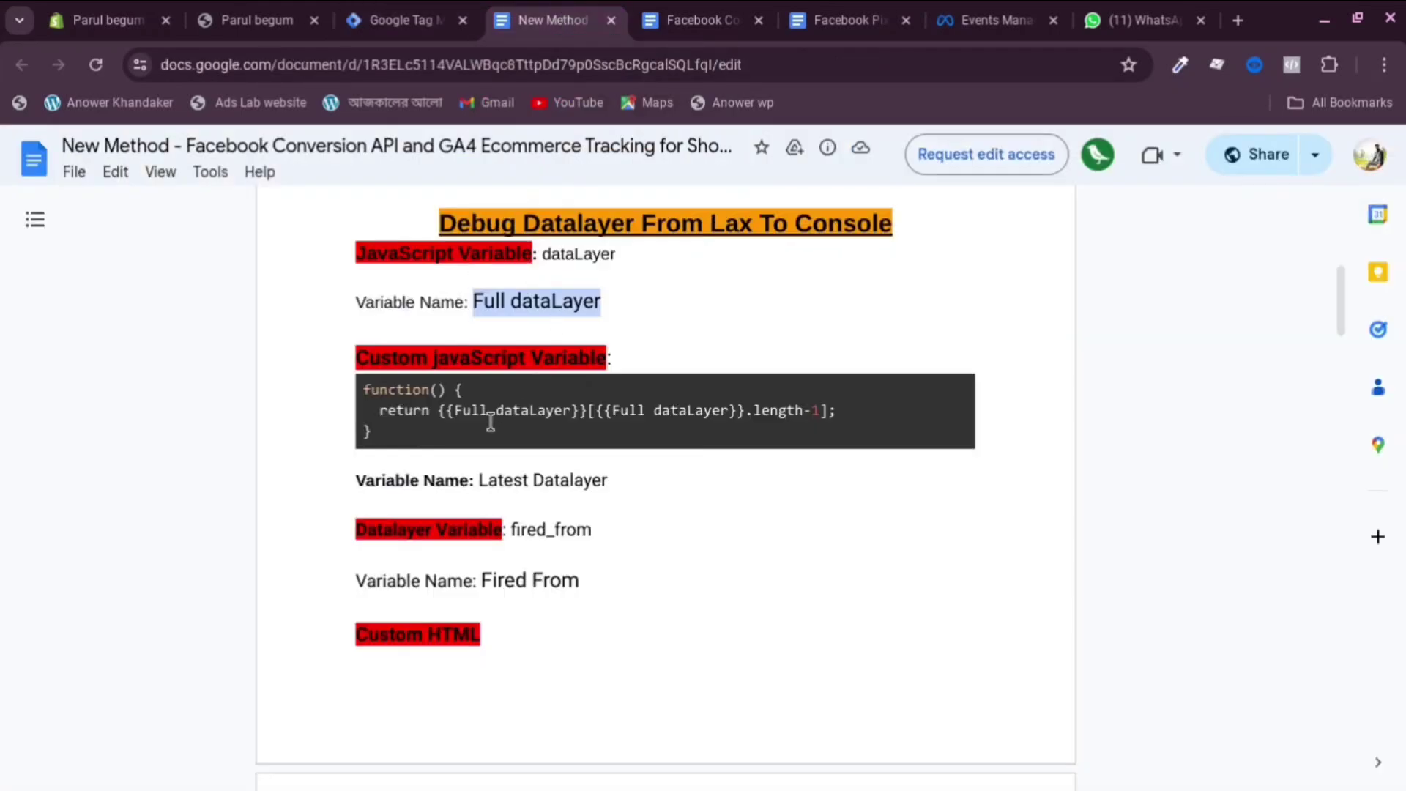
scroll(500, 416, down, 1)
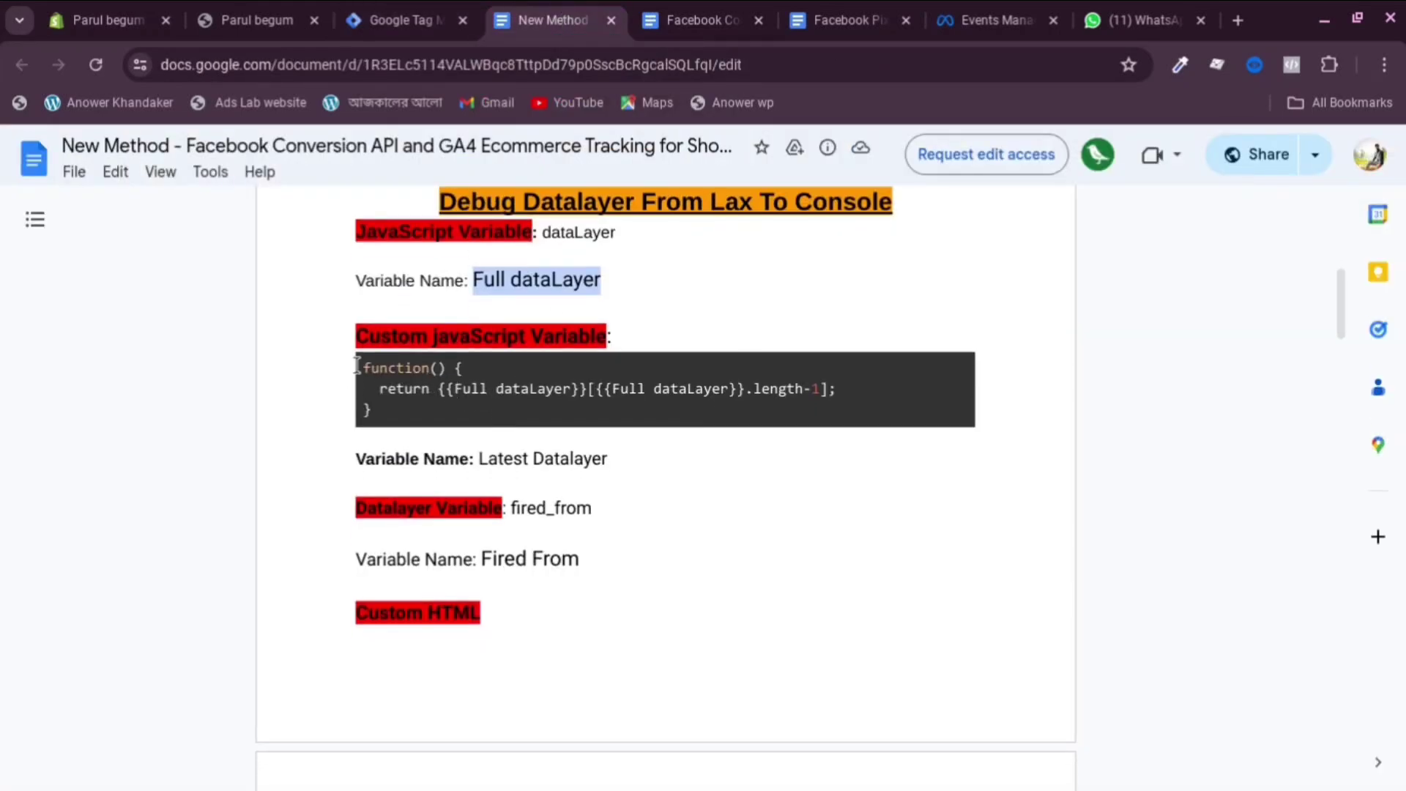
drag(357, 364, 406, 410)
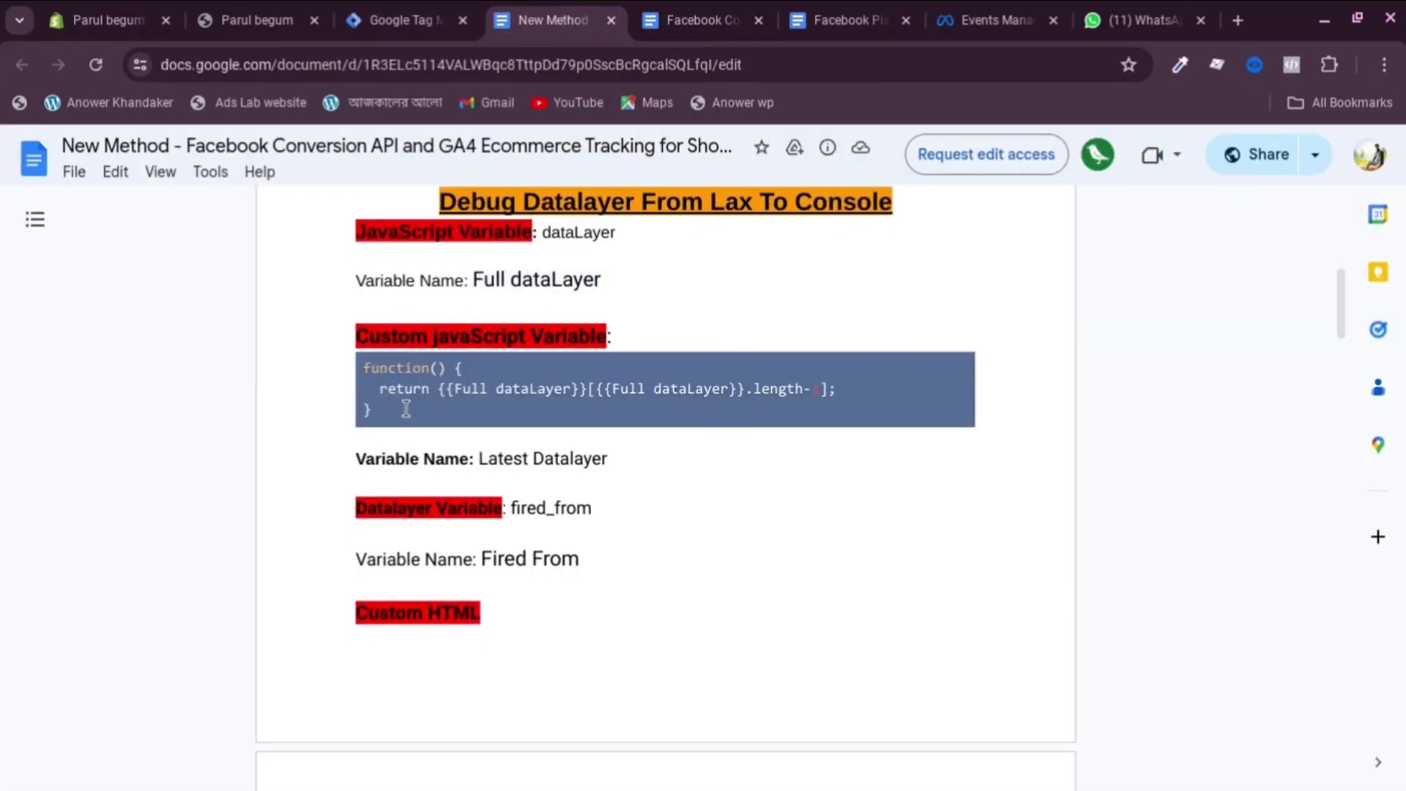
right_click(447, 395)
click(520, 419)
In Google Tag Manager, create a new user-defined Custom JavaScript variable and paste the copied function as its code.
click(396, 16)
click(1318, 604)
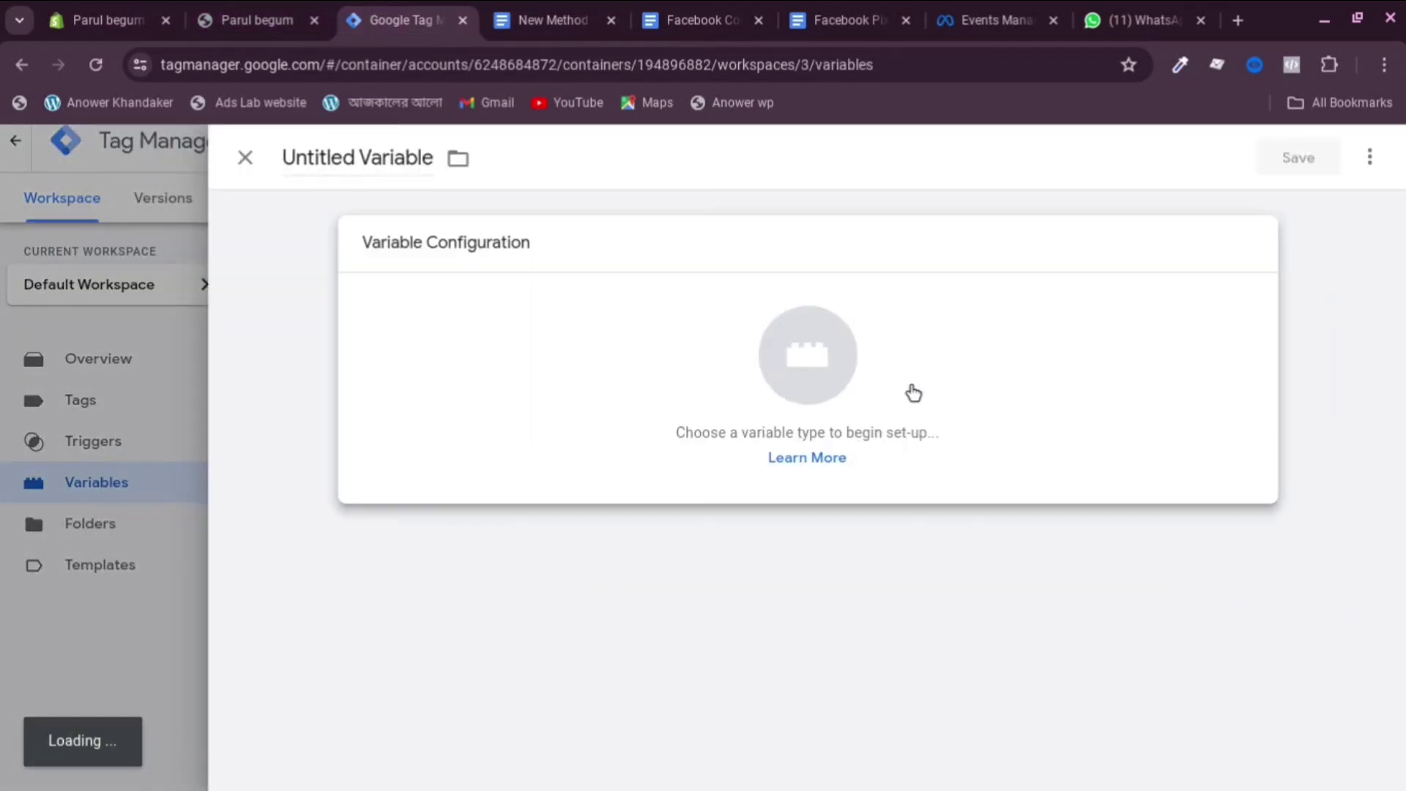
click(910, 393)
scroll(1022, 417, down, 2)
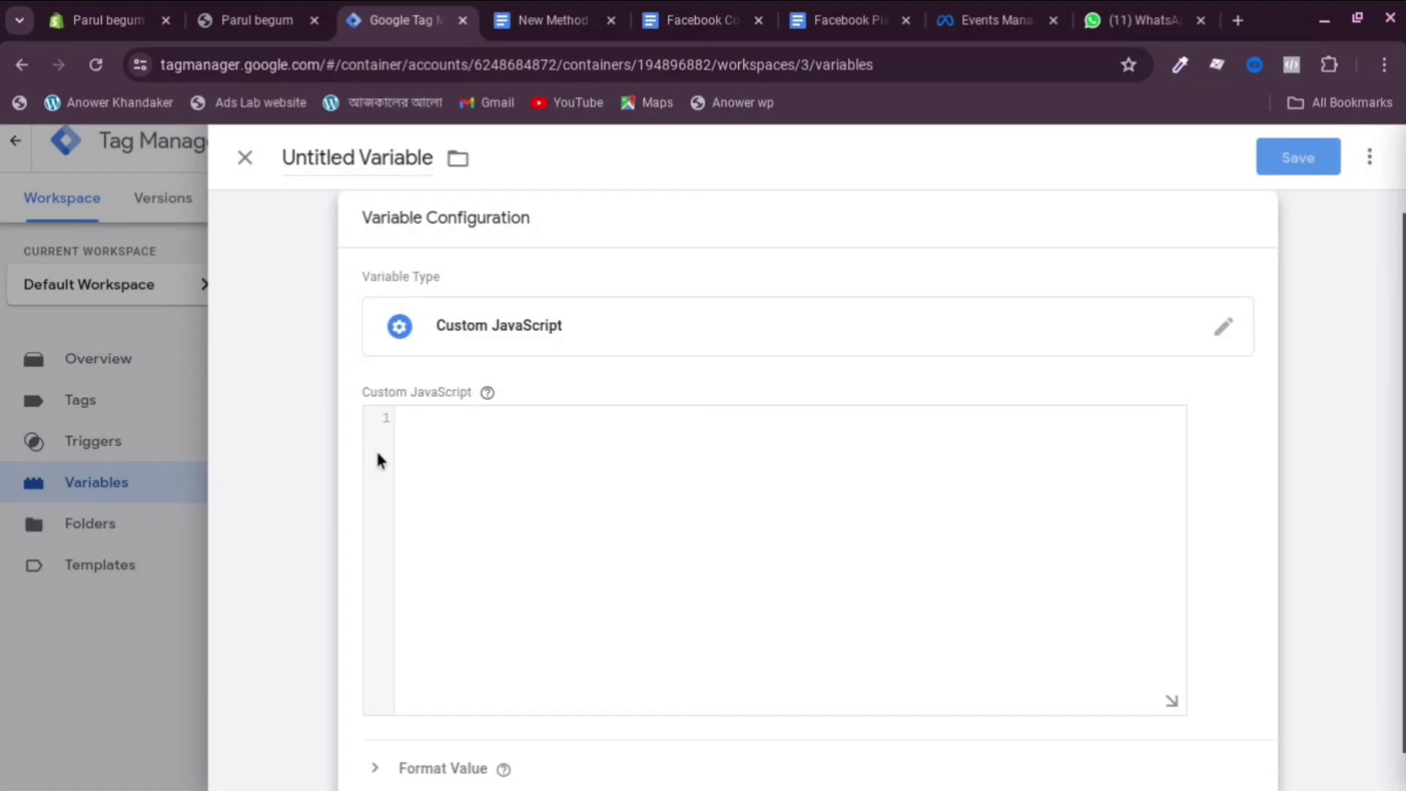
right_click(460, 482)
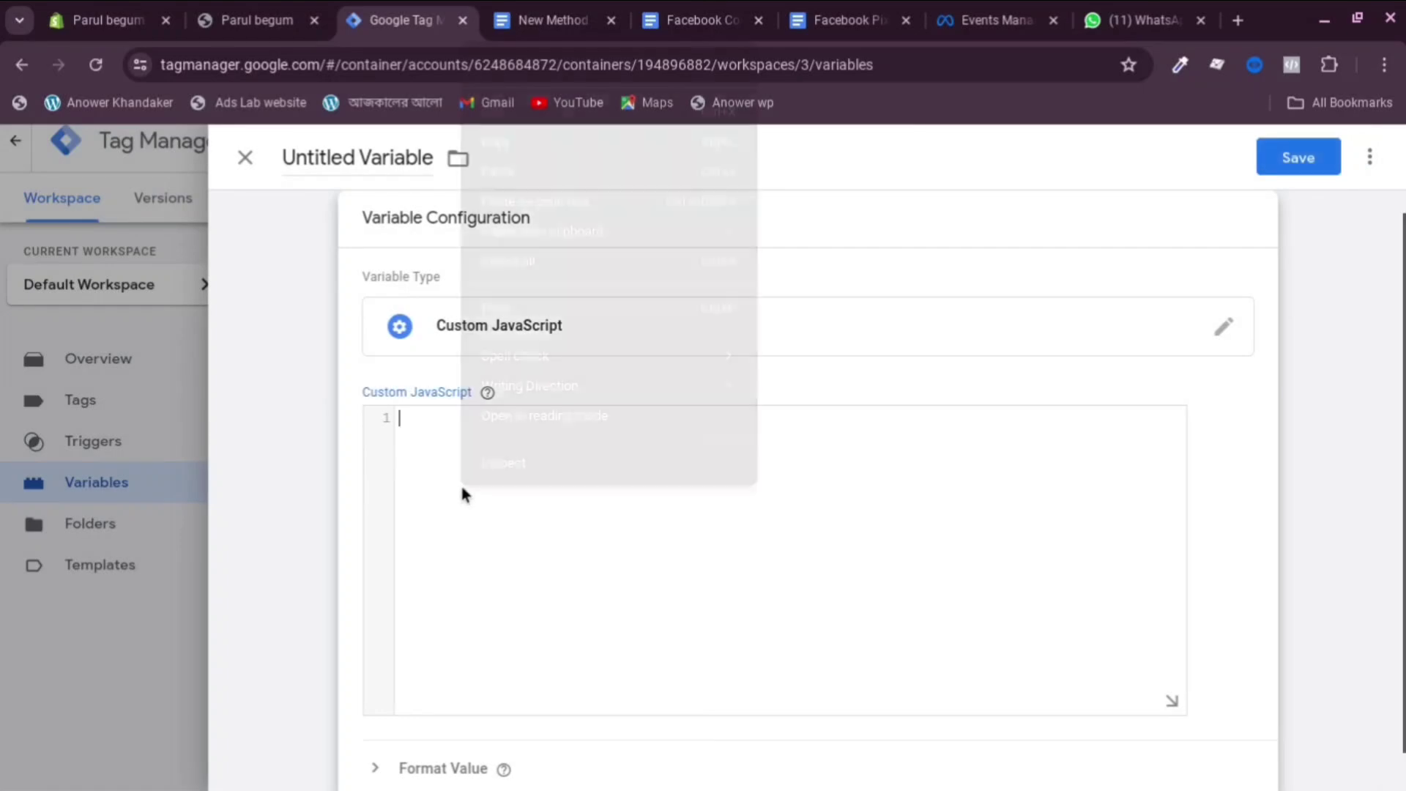
click(516, 171)
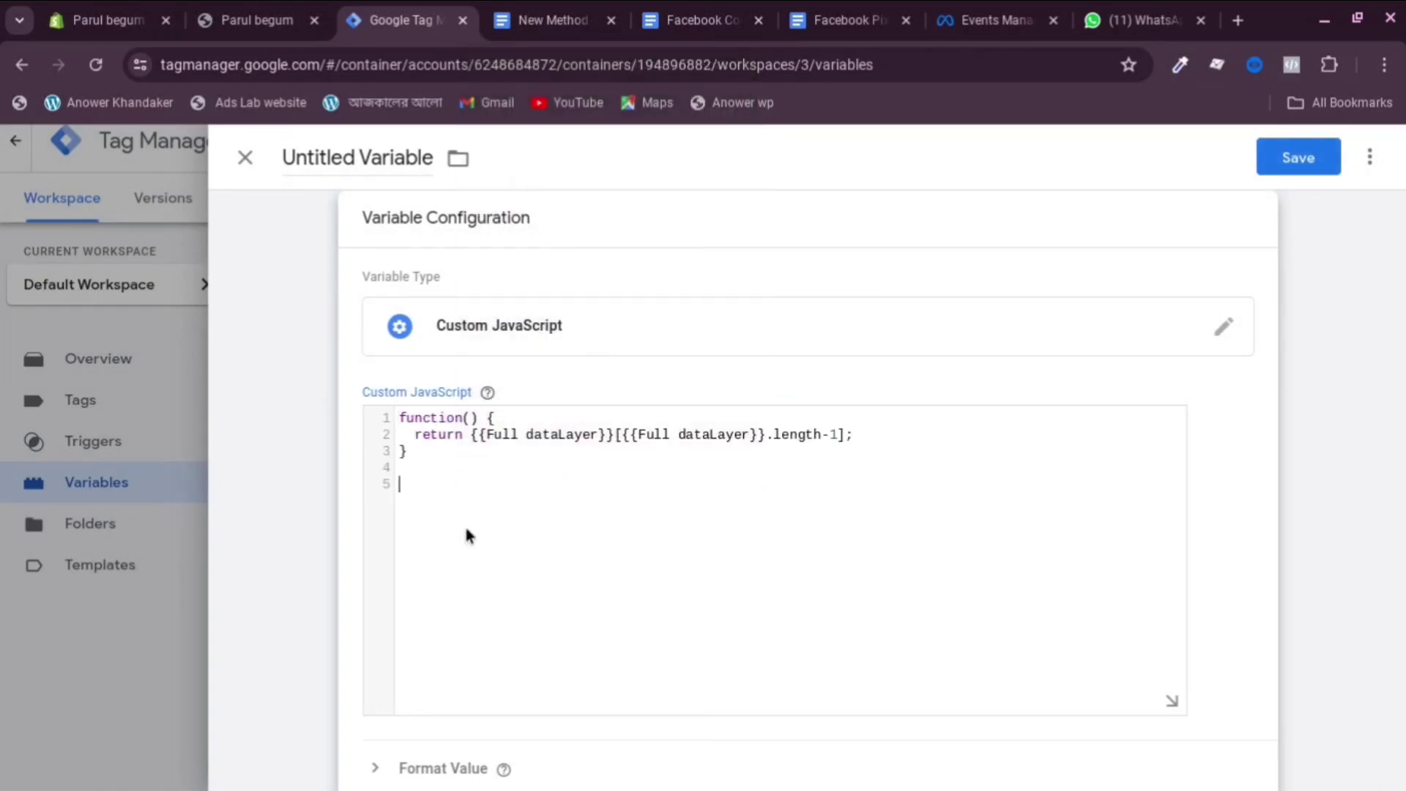
Copy the variable name "Latest Datalayer" from the "New Method" Google Docs document.
click(546, 20)
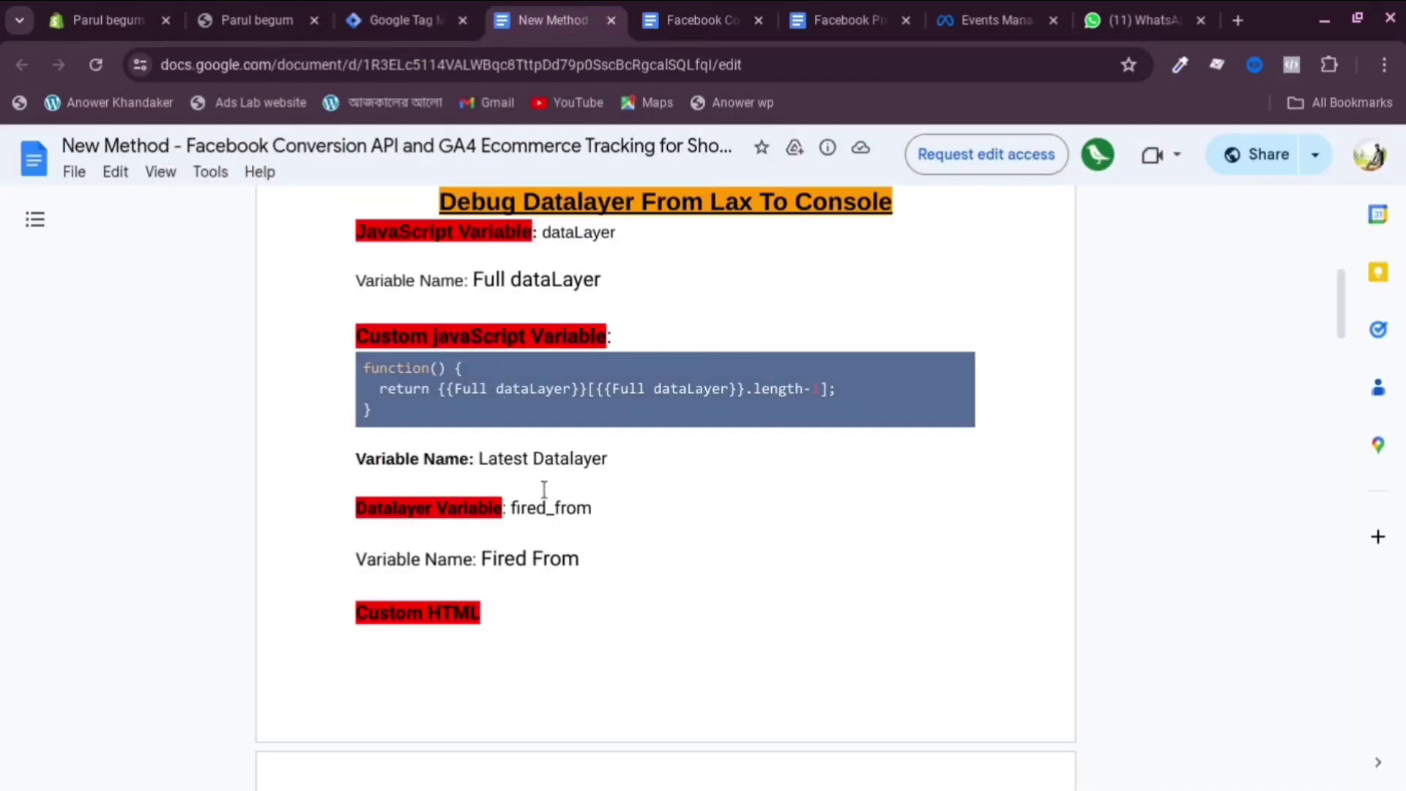
drag(478, 458, 621, 458)
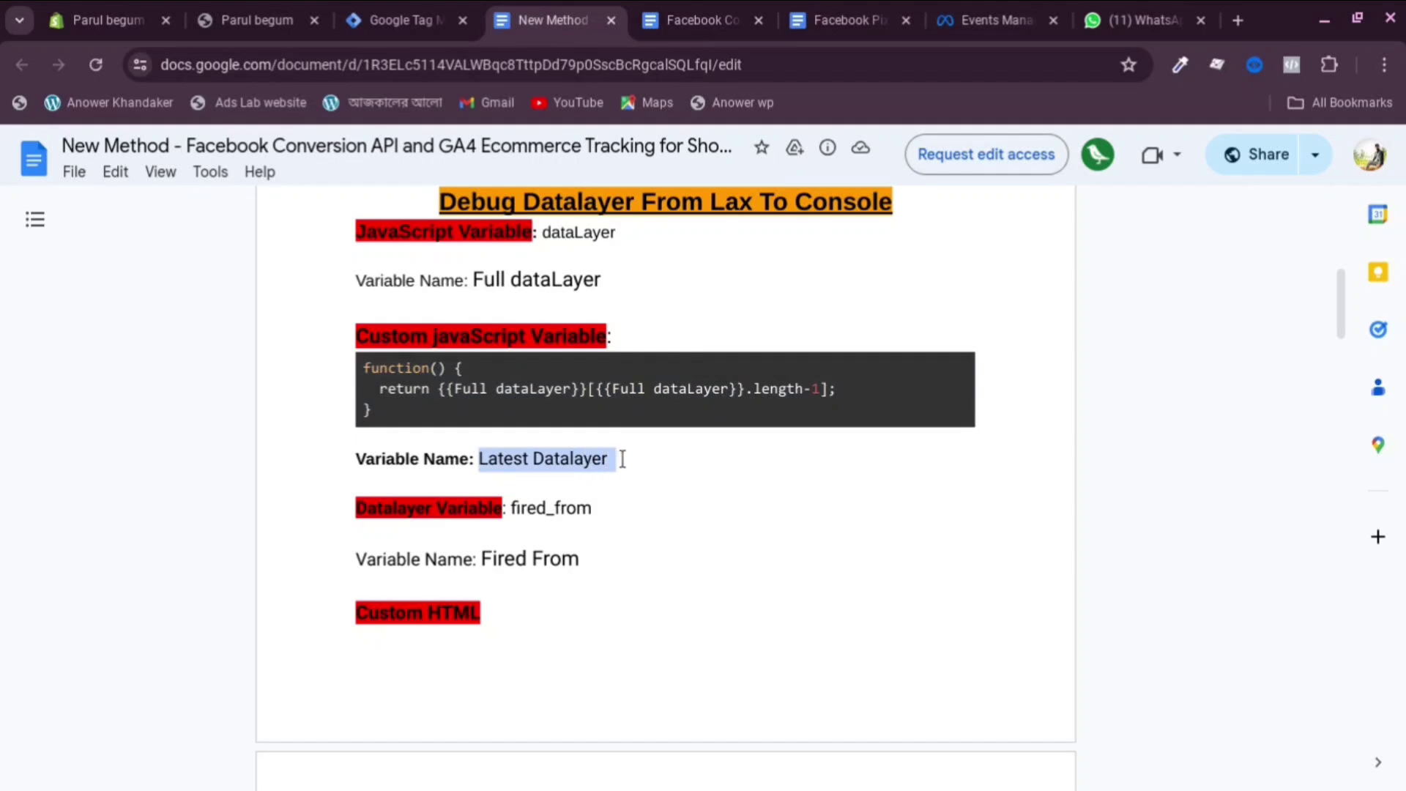
right_click(621, 459)
click(640, 475)
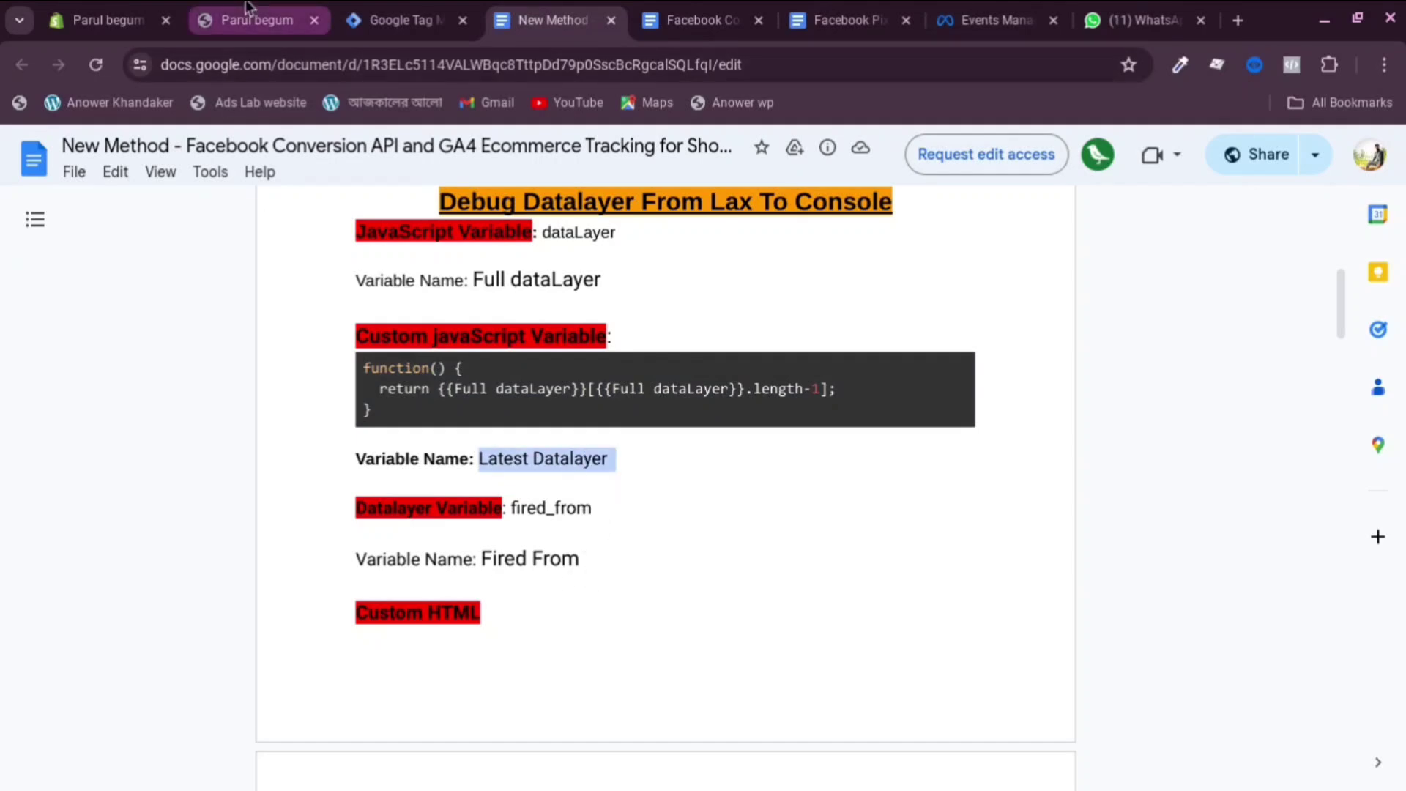
Back in Google Tag Manager, name the Custom JavaScript variable "Latest Datalayer" and save it.
click(399, 19)
click(345, 158)
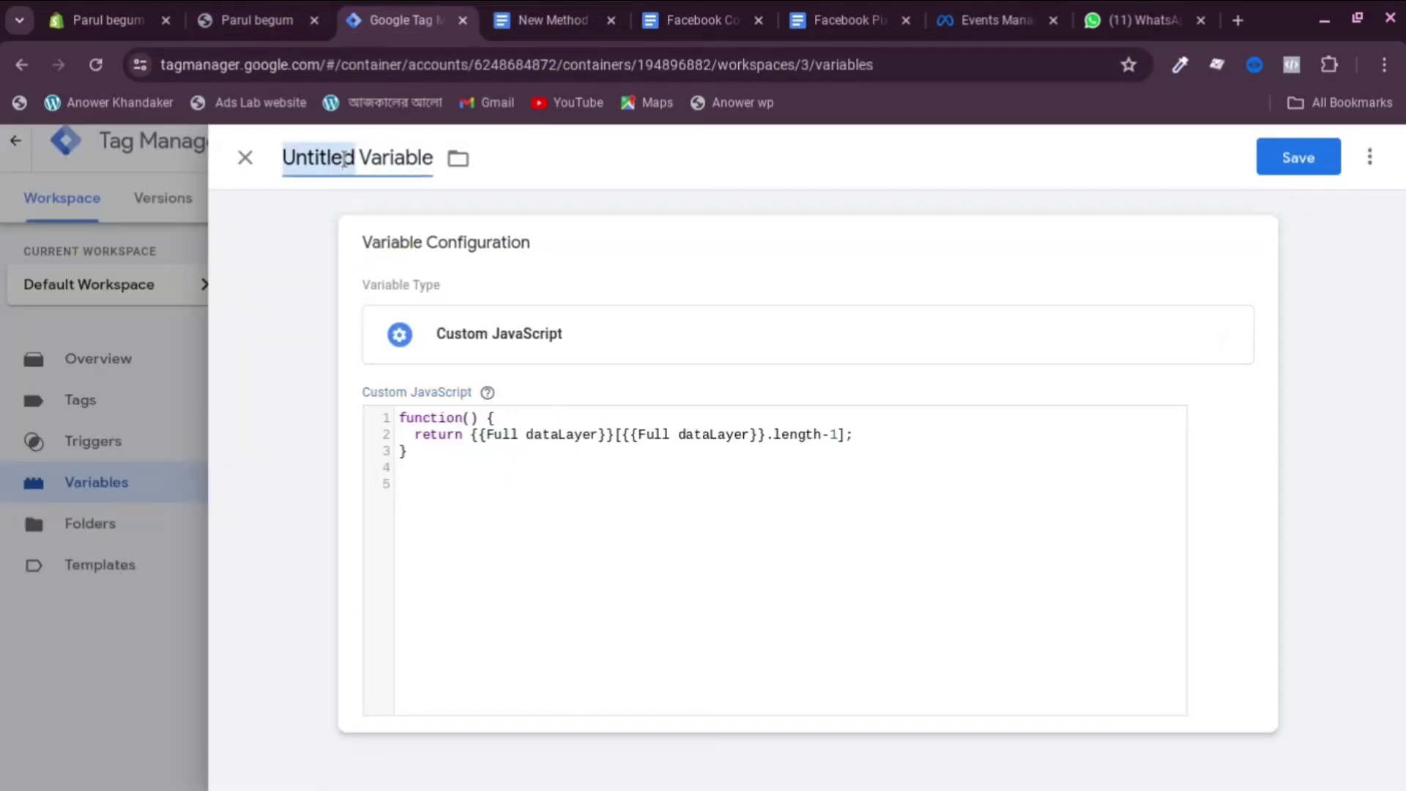
right_click(344, 158)
click(431, 289)
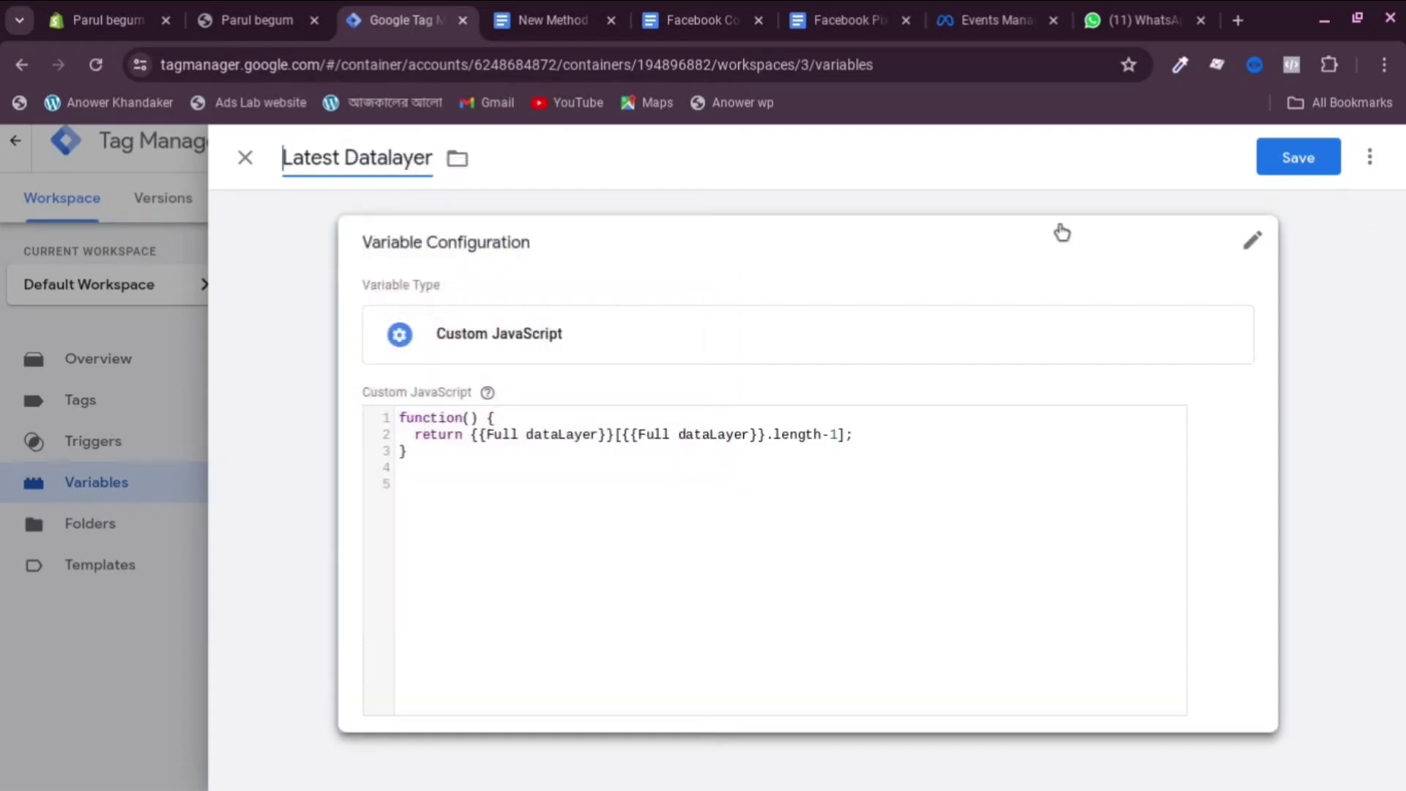
click(1270, 161)
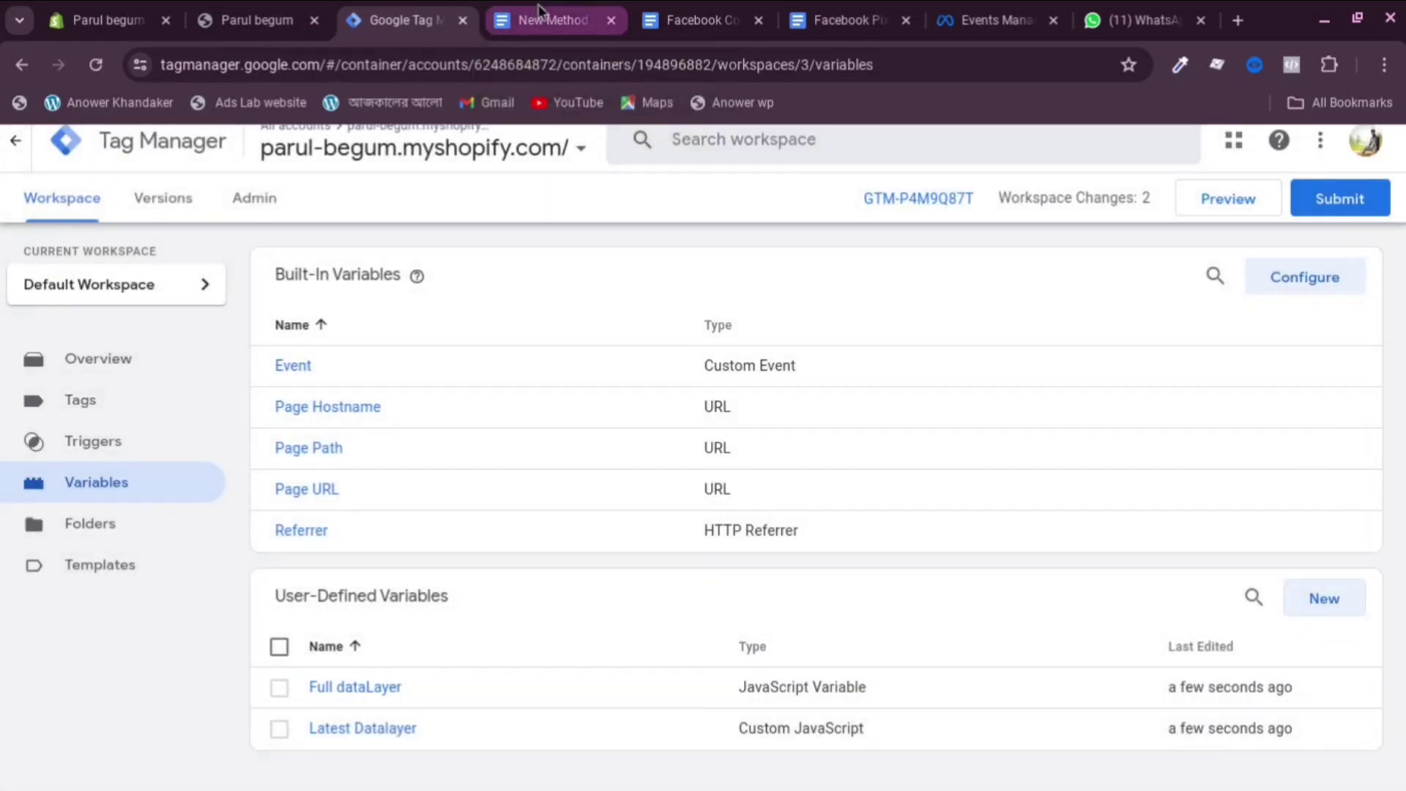
Copy the Datalayer Variable value "fired_from" from the "New Method" Google Docs document.
click(540, 5)
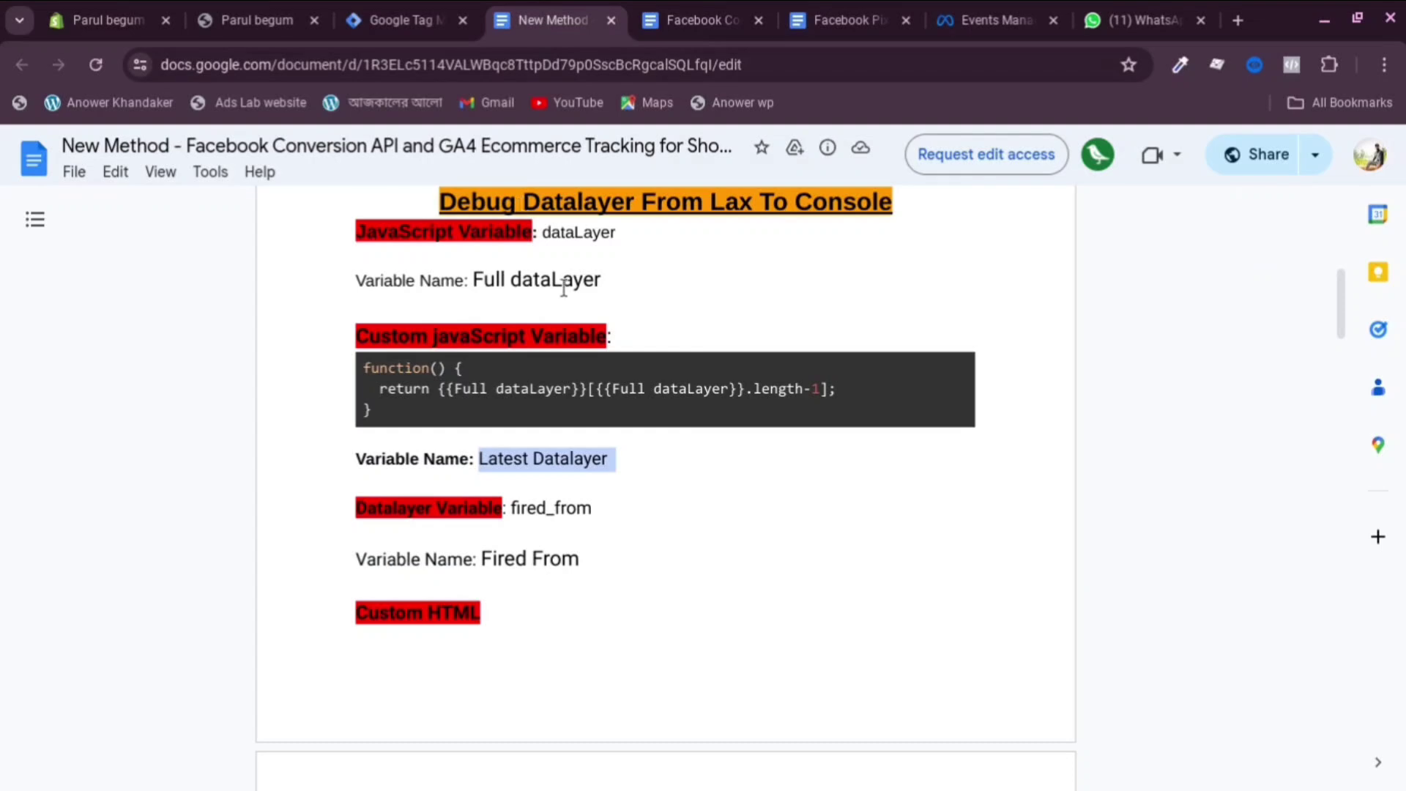
scroll(525, 469, down, 1)
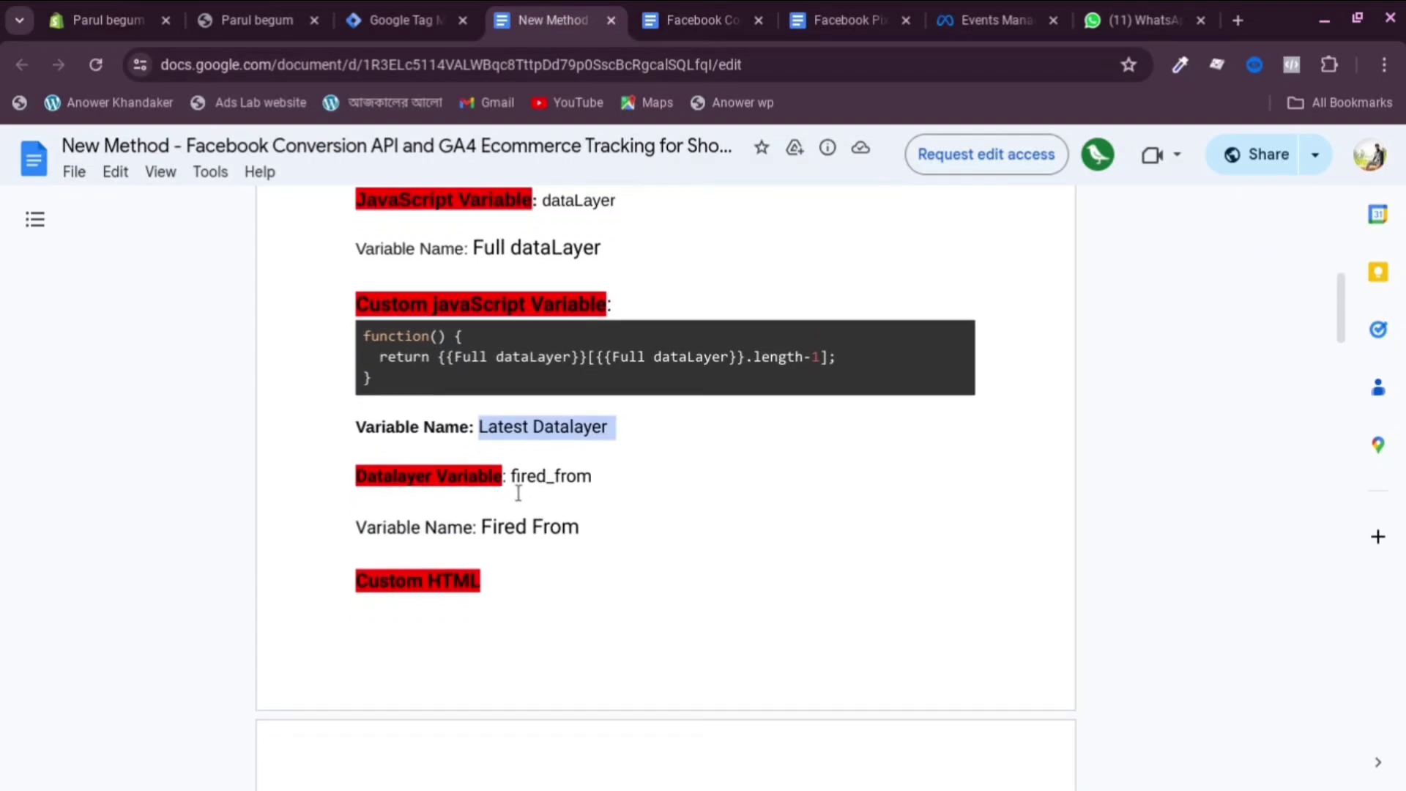
drag(512, 477, 595, 477)
right_click(565, 473)
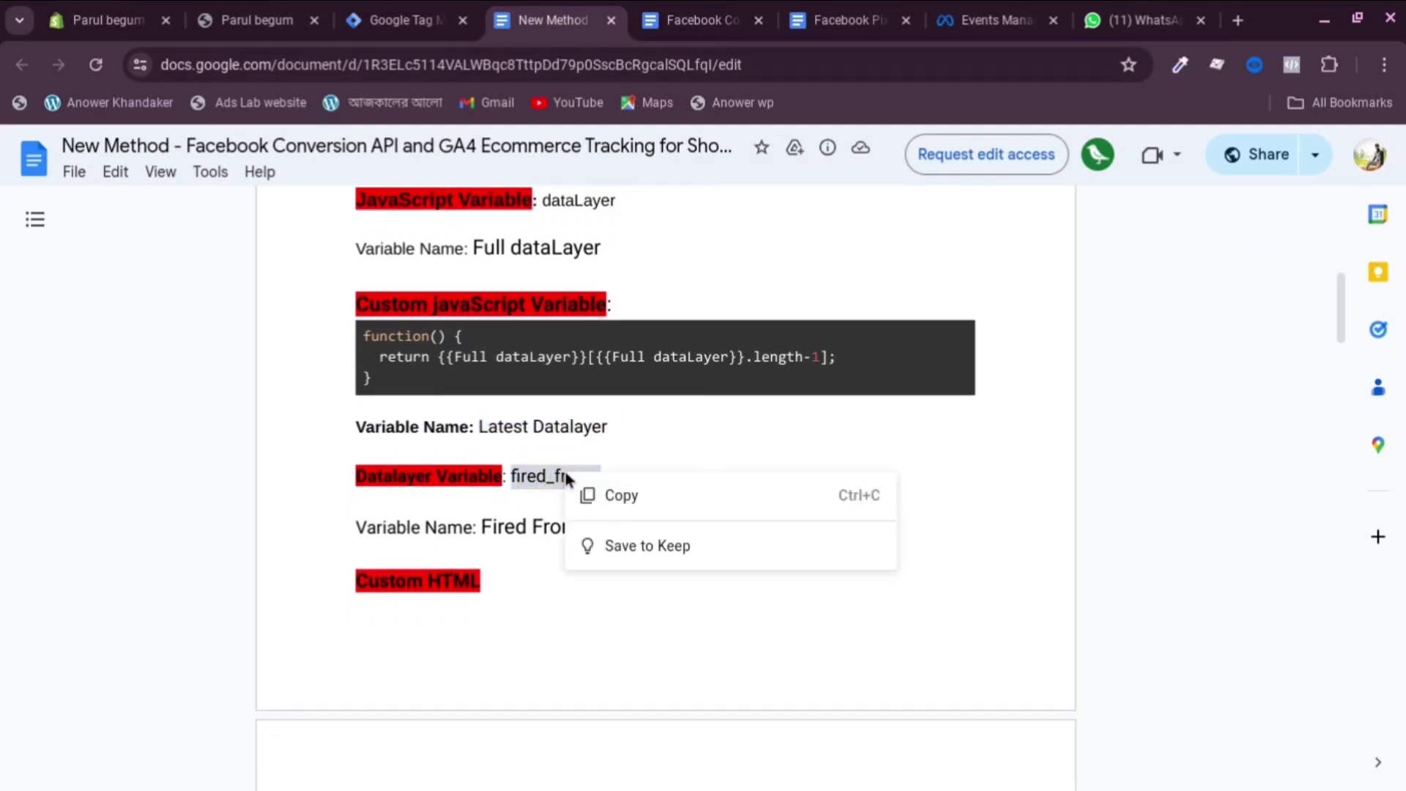
click(619, 497)
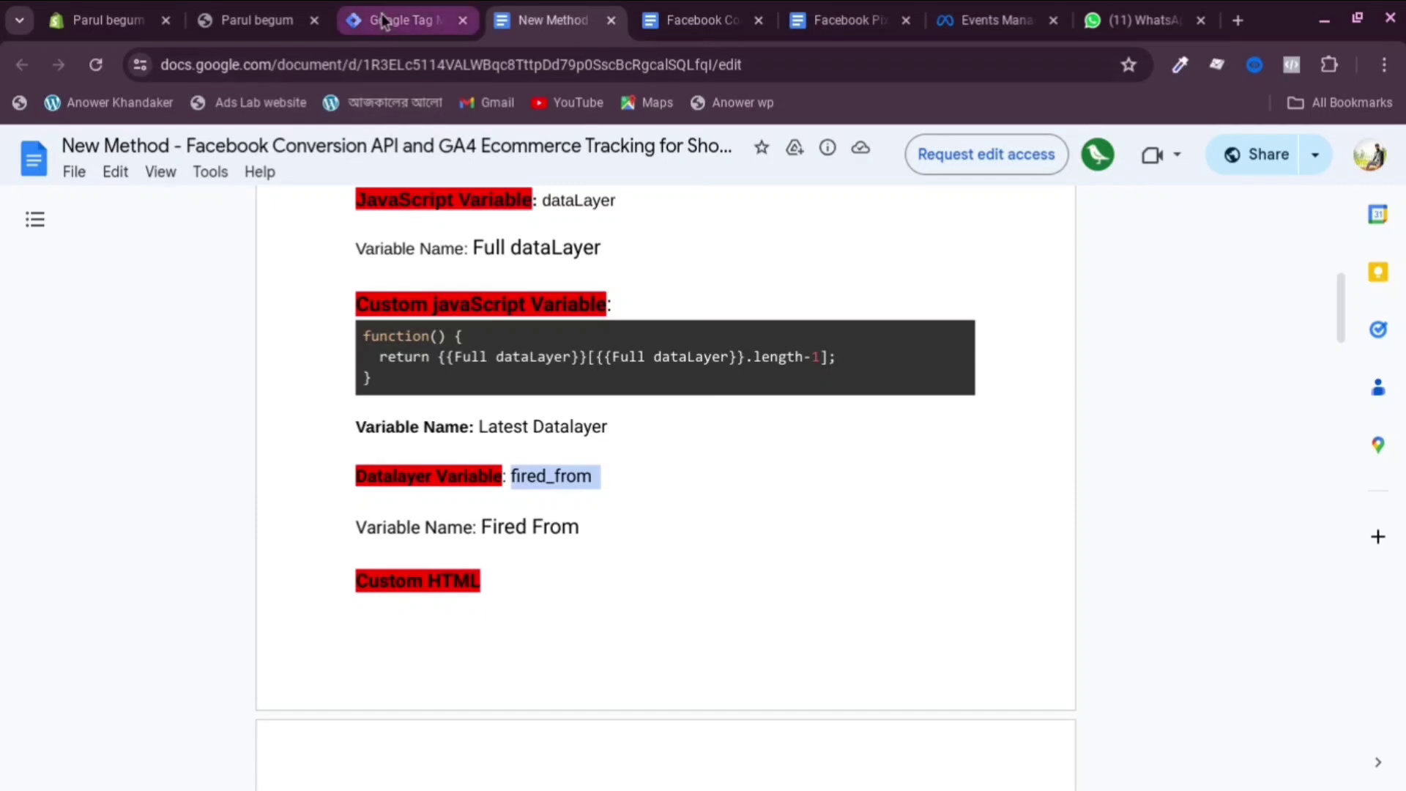
In Google Tag Manager, create a new Data Layer Variable with the Data Layer Variable Name fired_from.
click(406, 20)
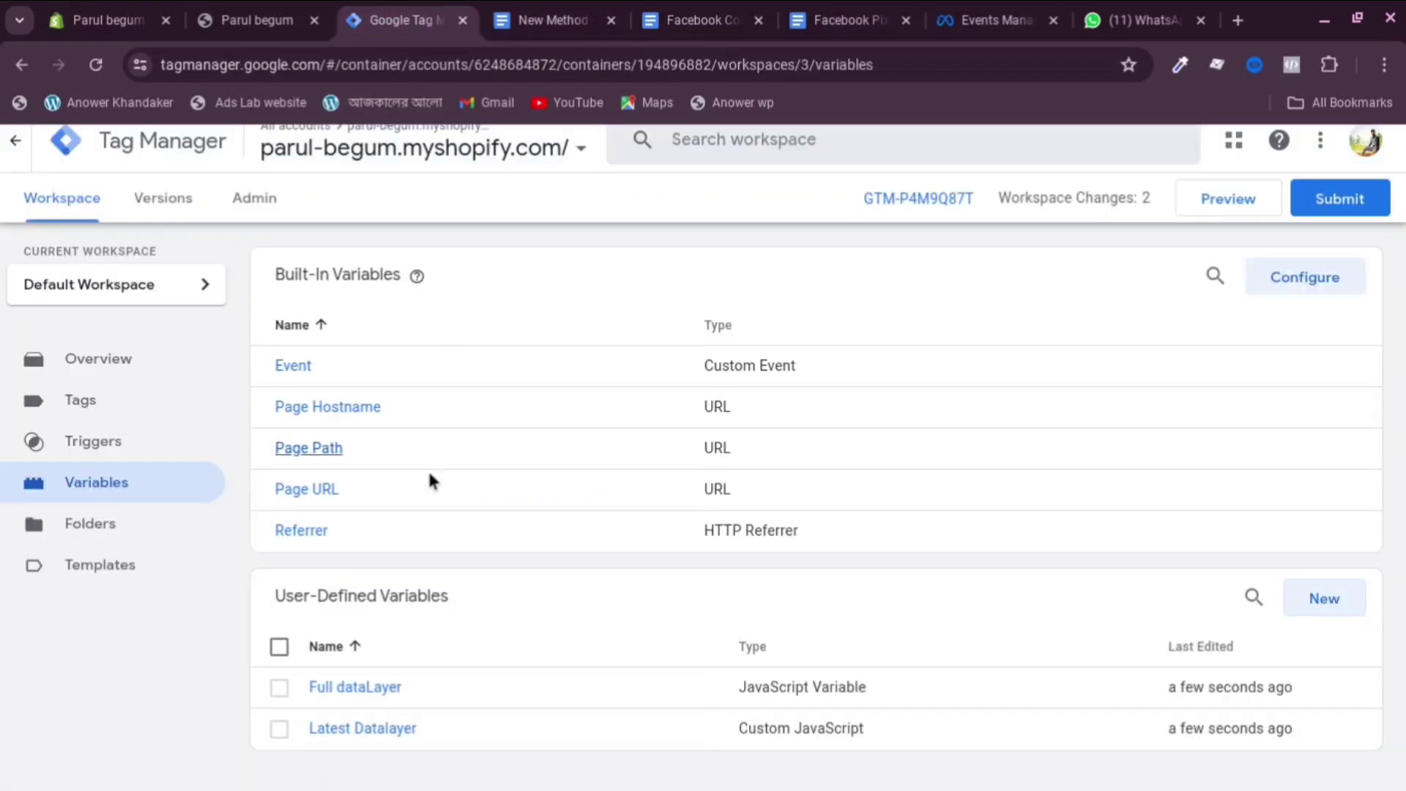
click(1318, 599)
click(553, 19)
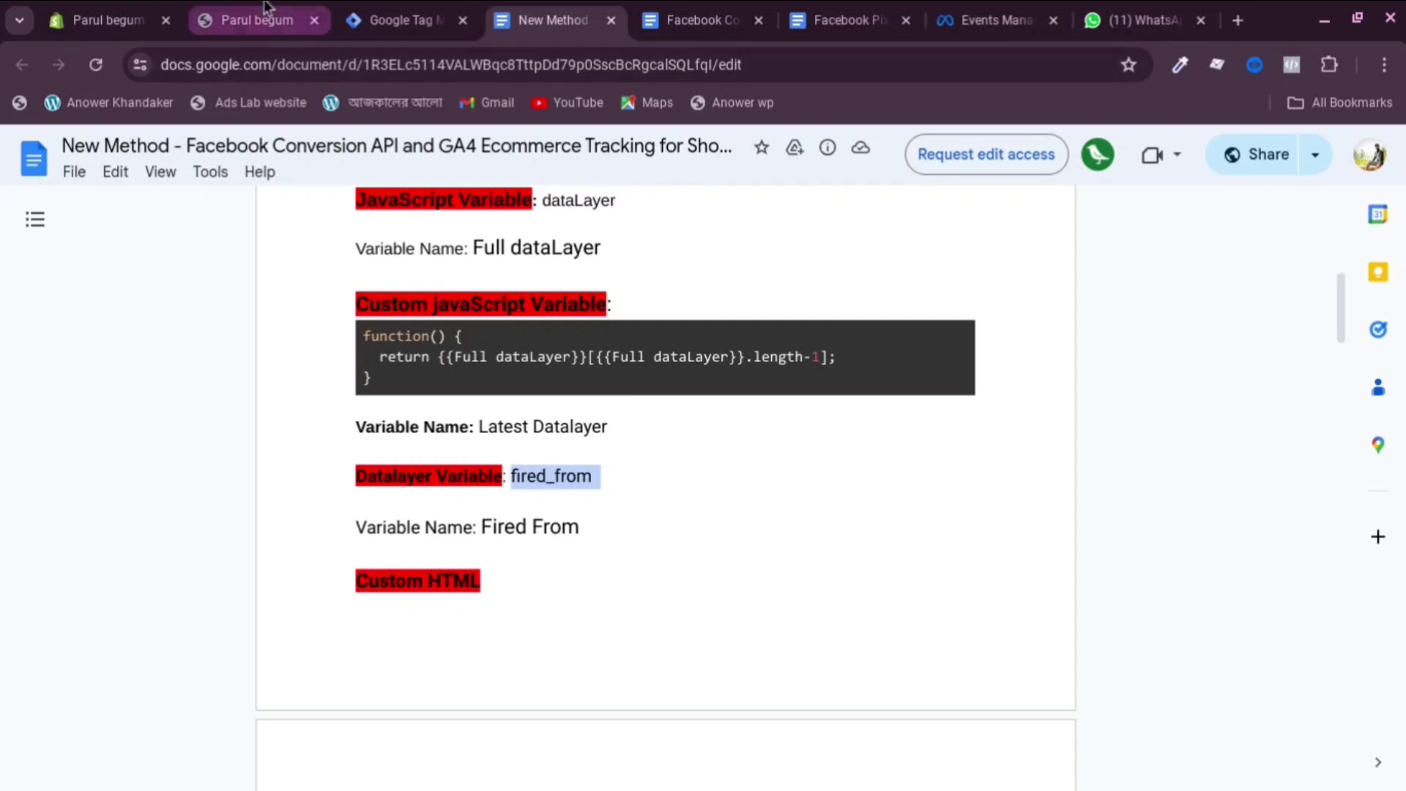
click(304, 20)
click(406, 20)
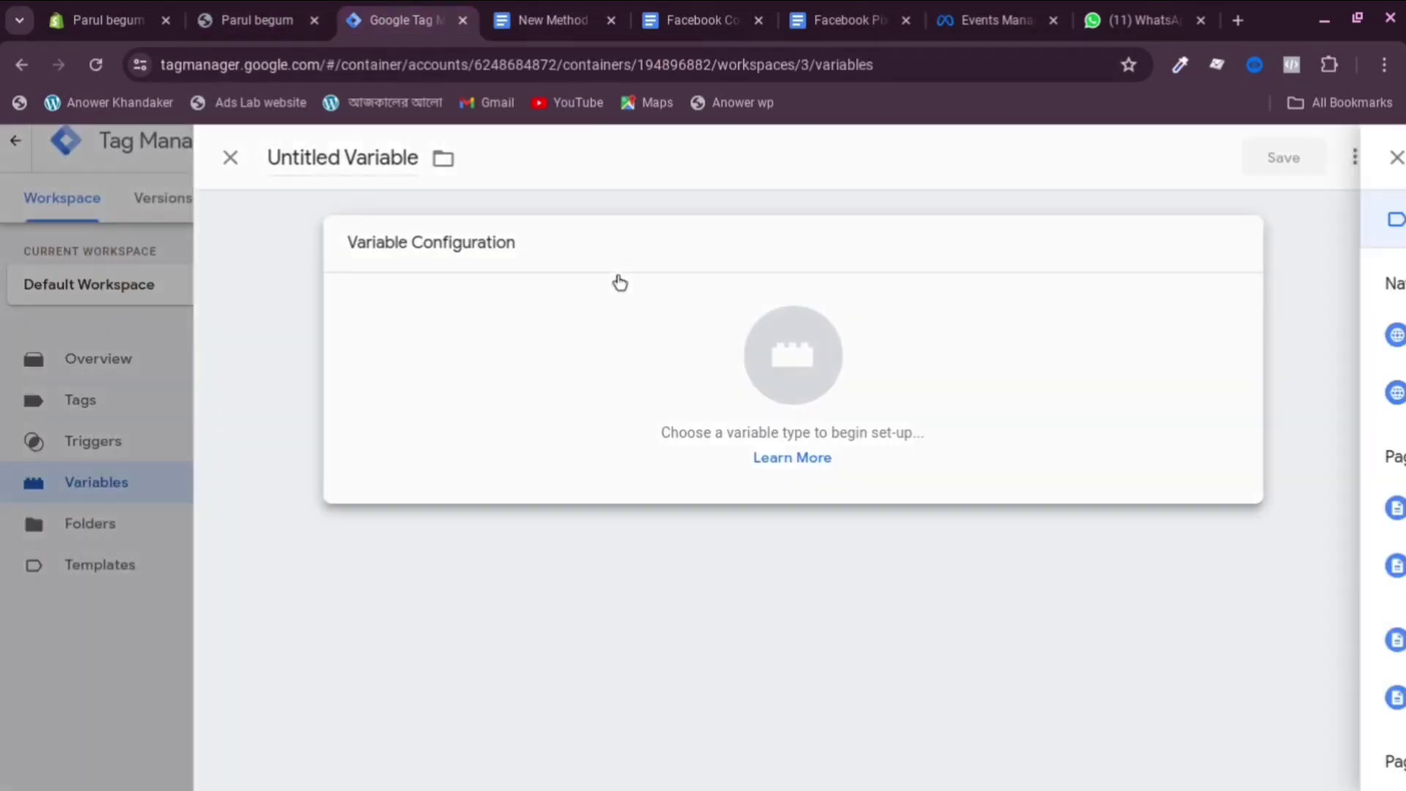
click(618, 279)
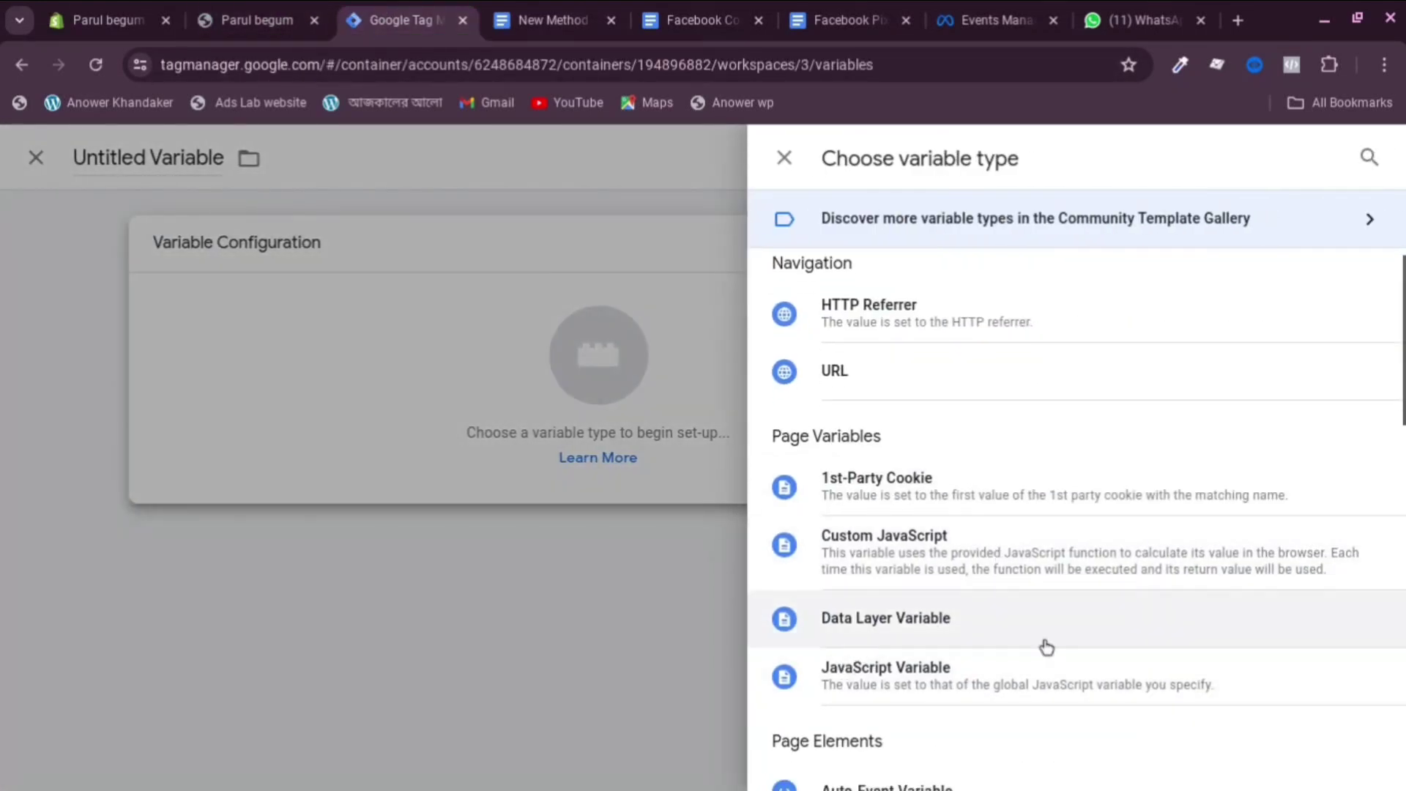
click(932, 618)
click(465, 463)
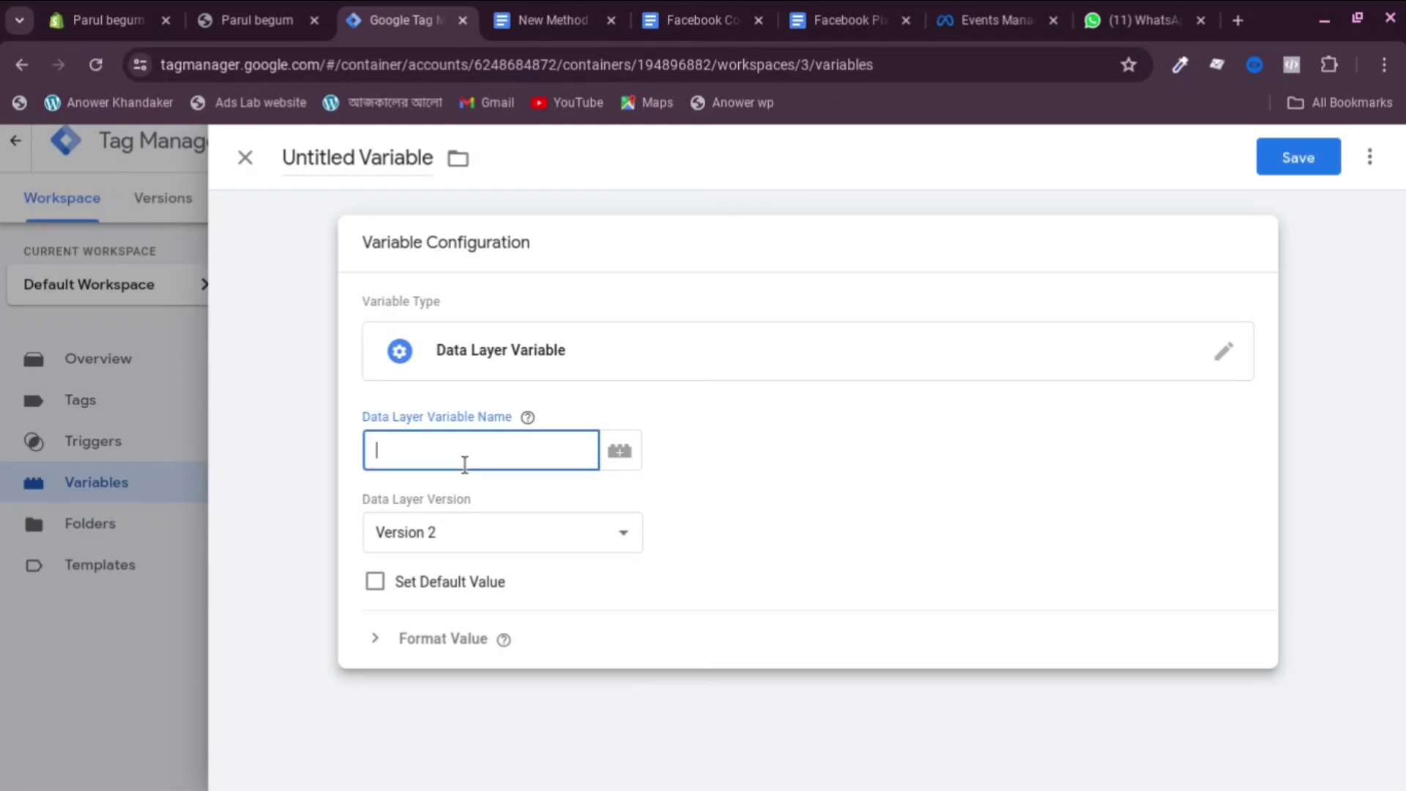
right_click(468, 462)
click(542, 533)
Copy the variable name "Fired From" from the "New Method" Google Docs document.
click(524, 11)
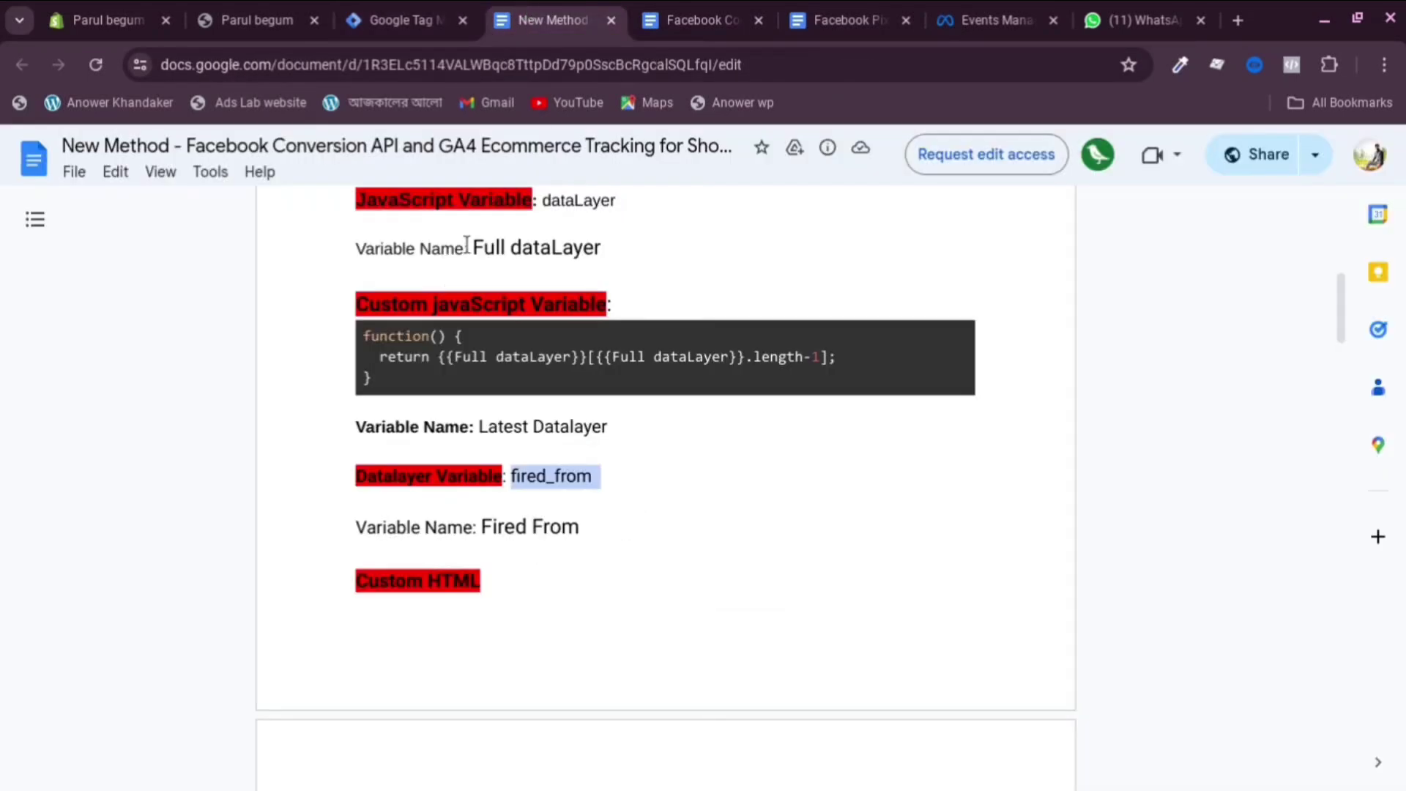
drag(479, 525, 602, 532)
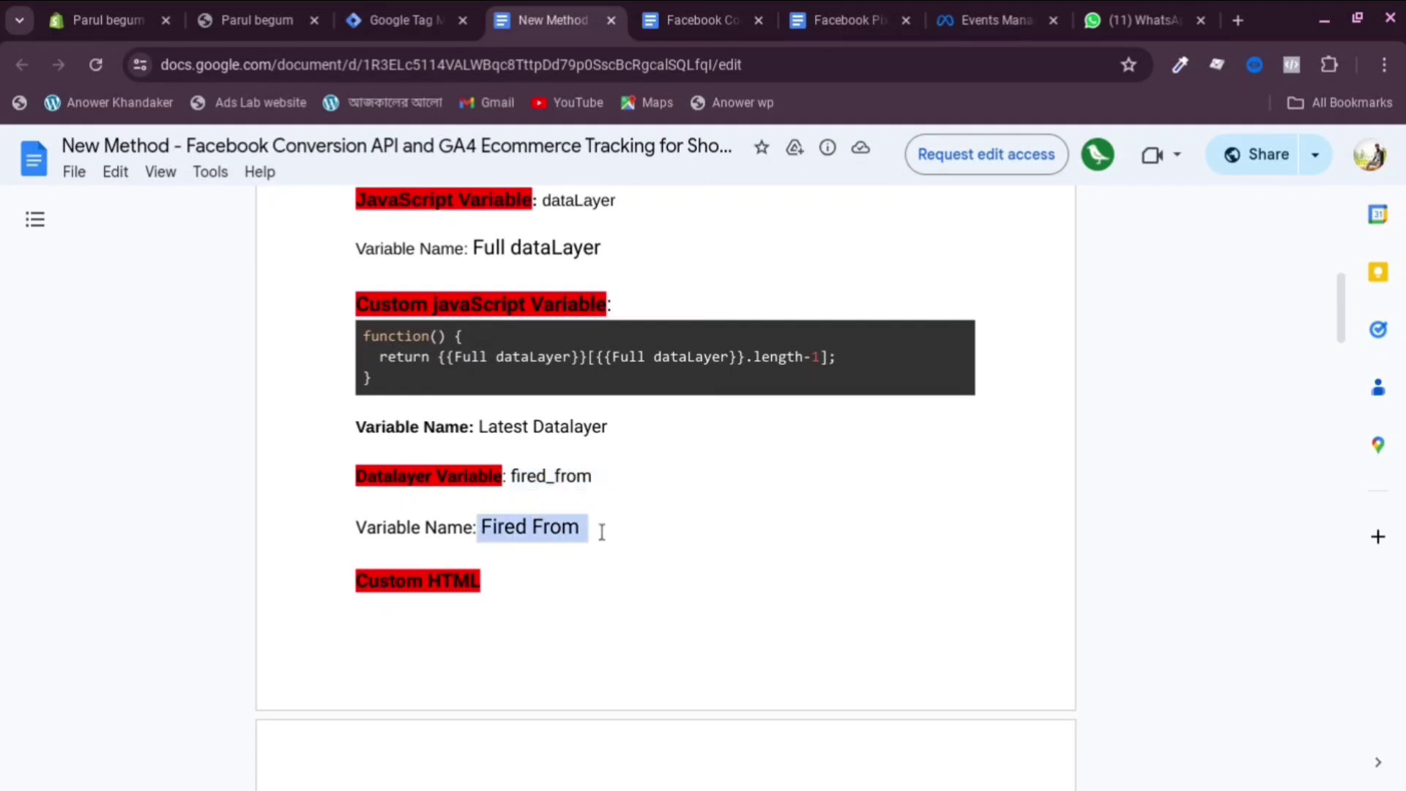
right_click(524, 539)
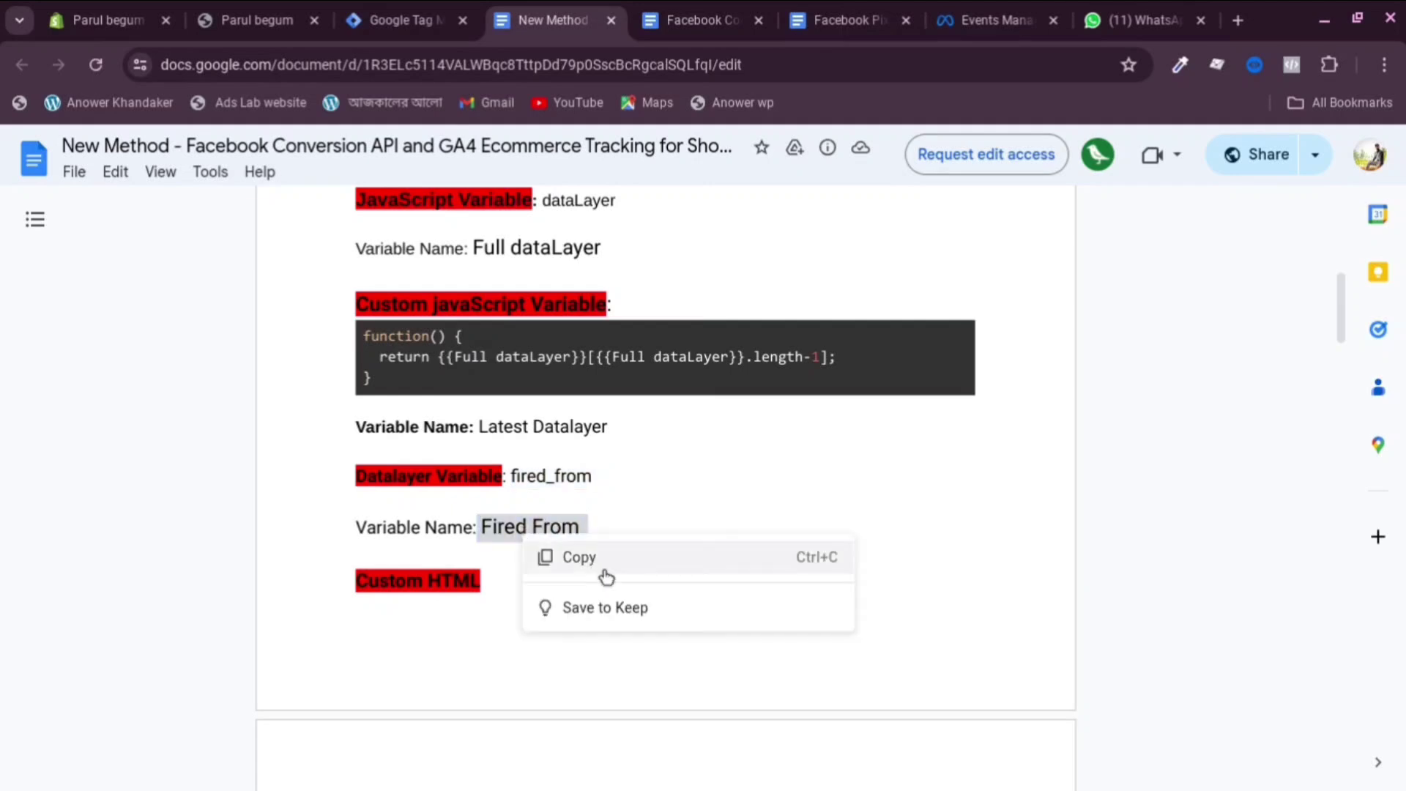
click(575, 556)
Return to Google Tag Manager, name the Data Layer Variable "Fired From" and save it.
click(394, 10)
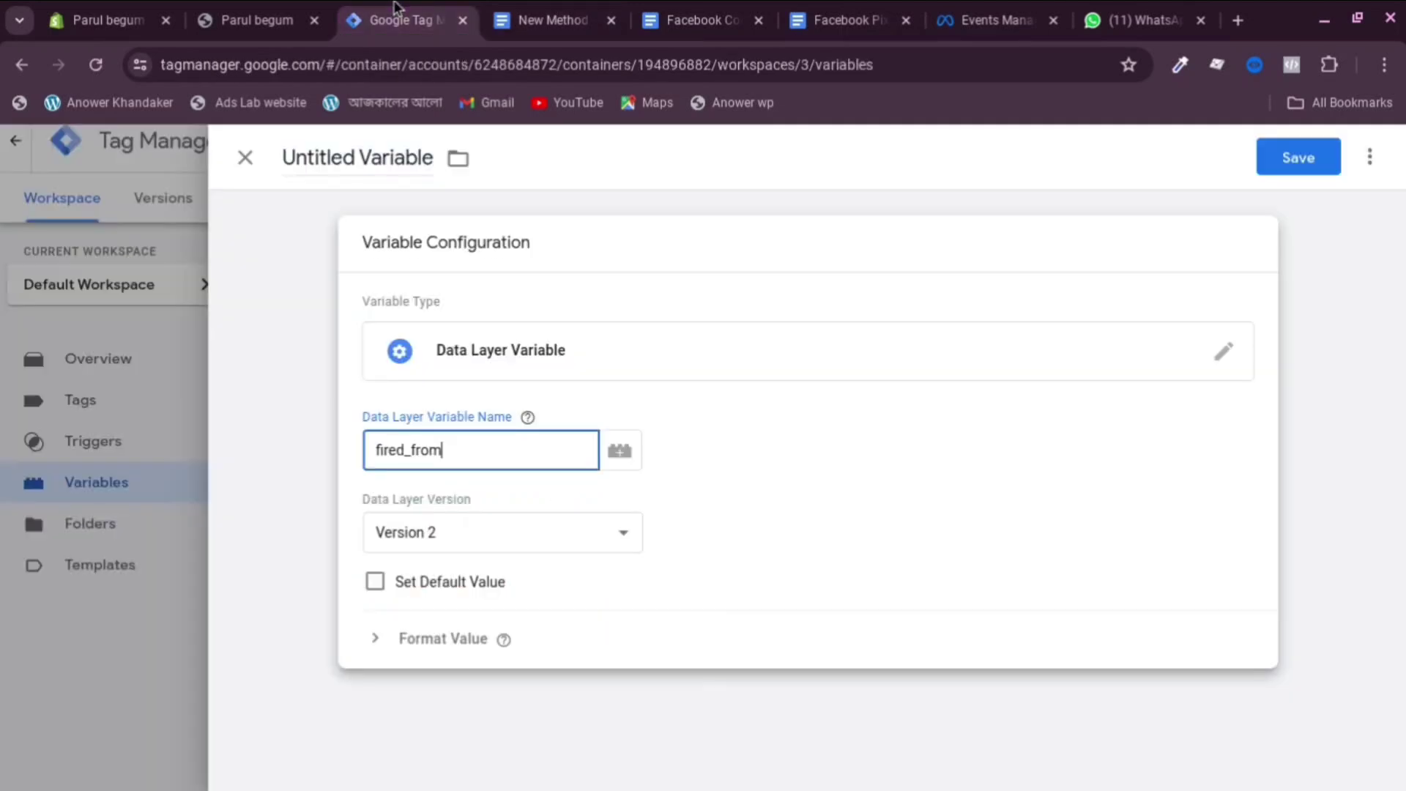
click(357, 159)
triple_click(357, 158)
right_click(356, 159)
click(443, 287)
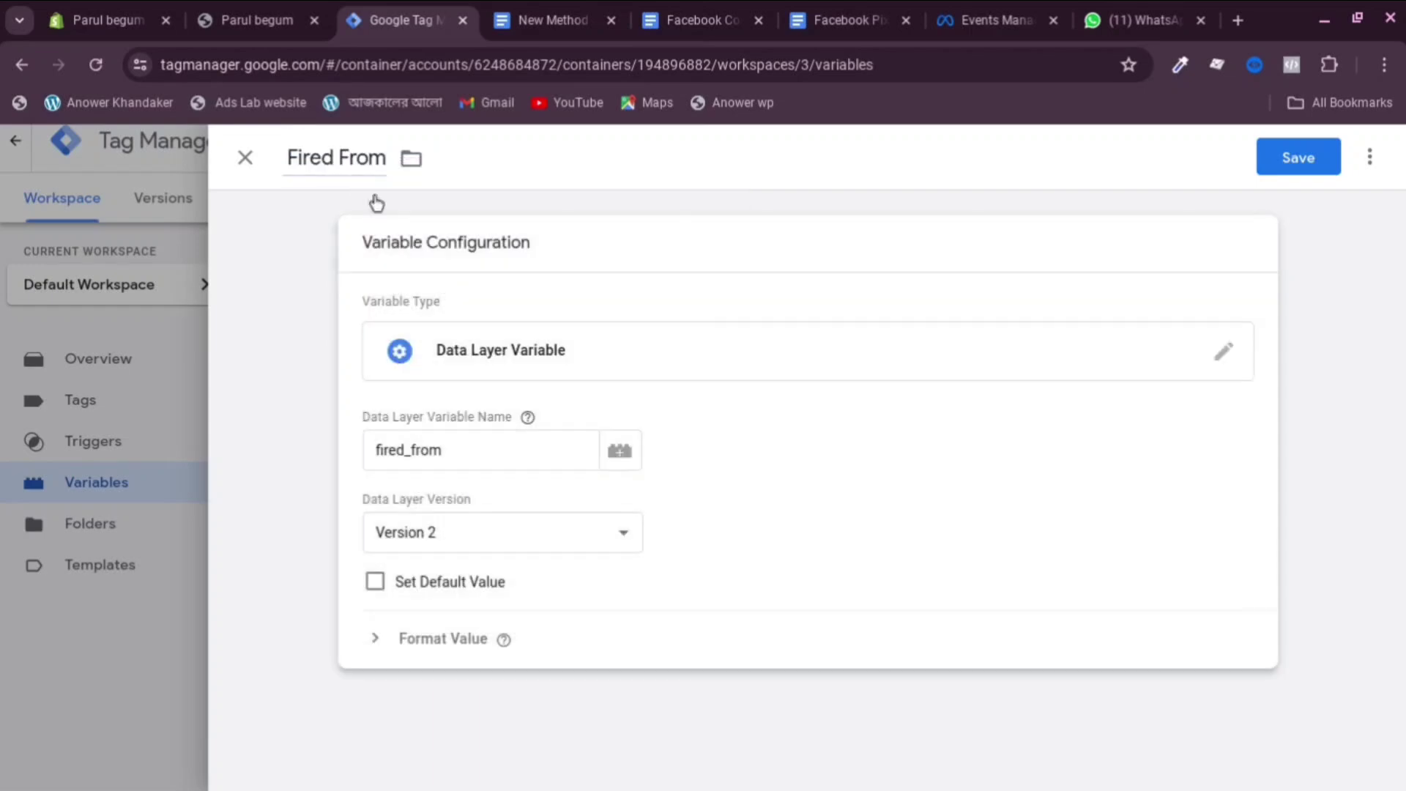
click(1318, 161)
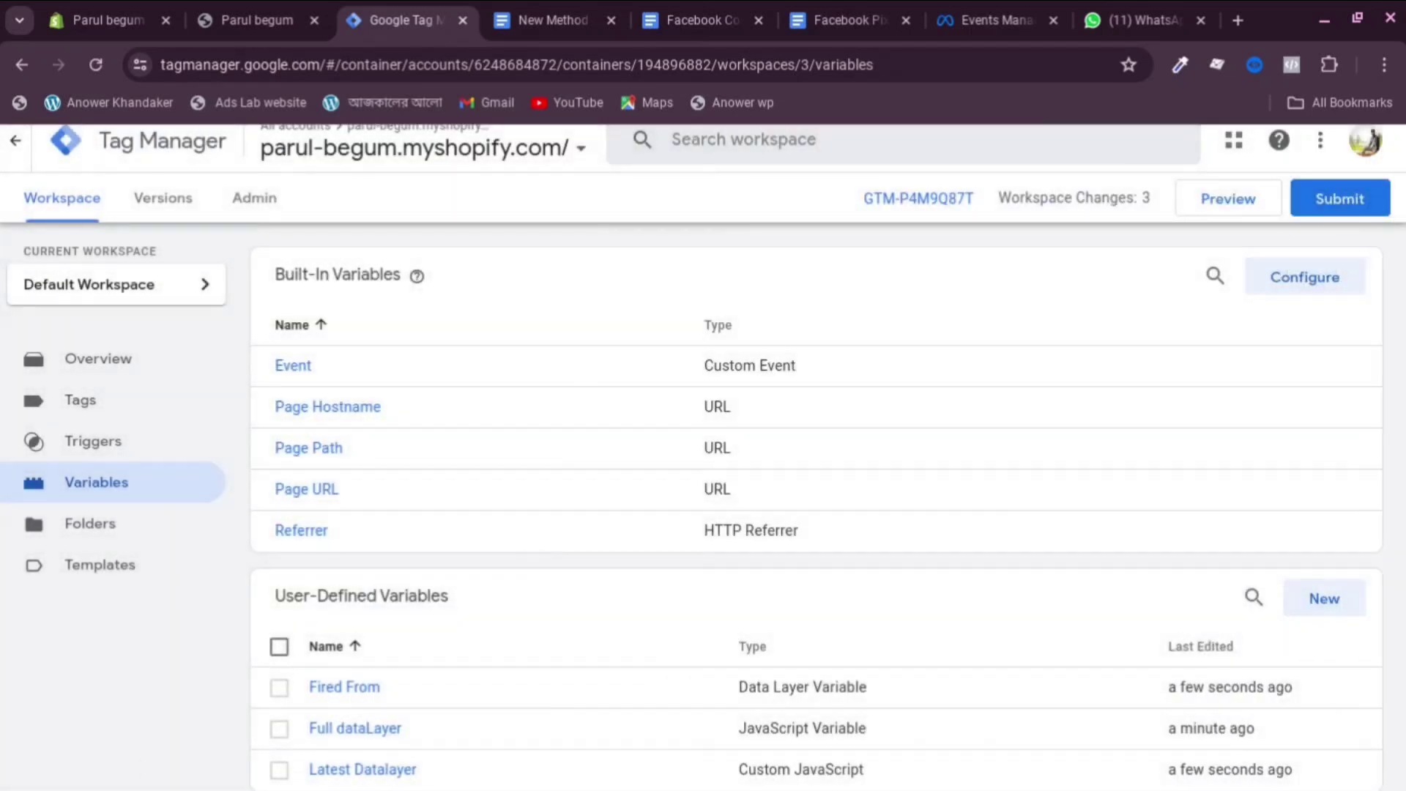
Open the container's tags list and copy the Custom HTML console.log script from the "New Method" Google Docs document.
click(123, 399)
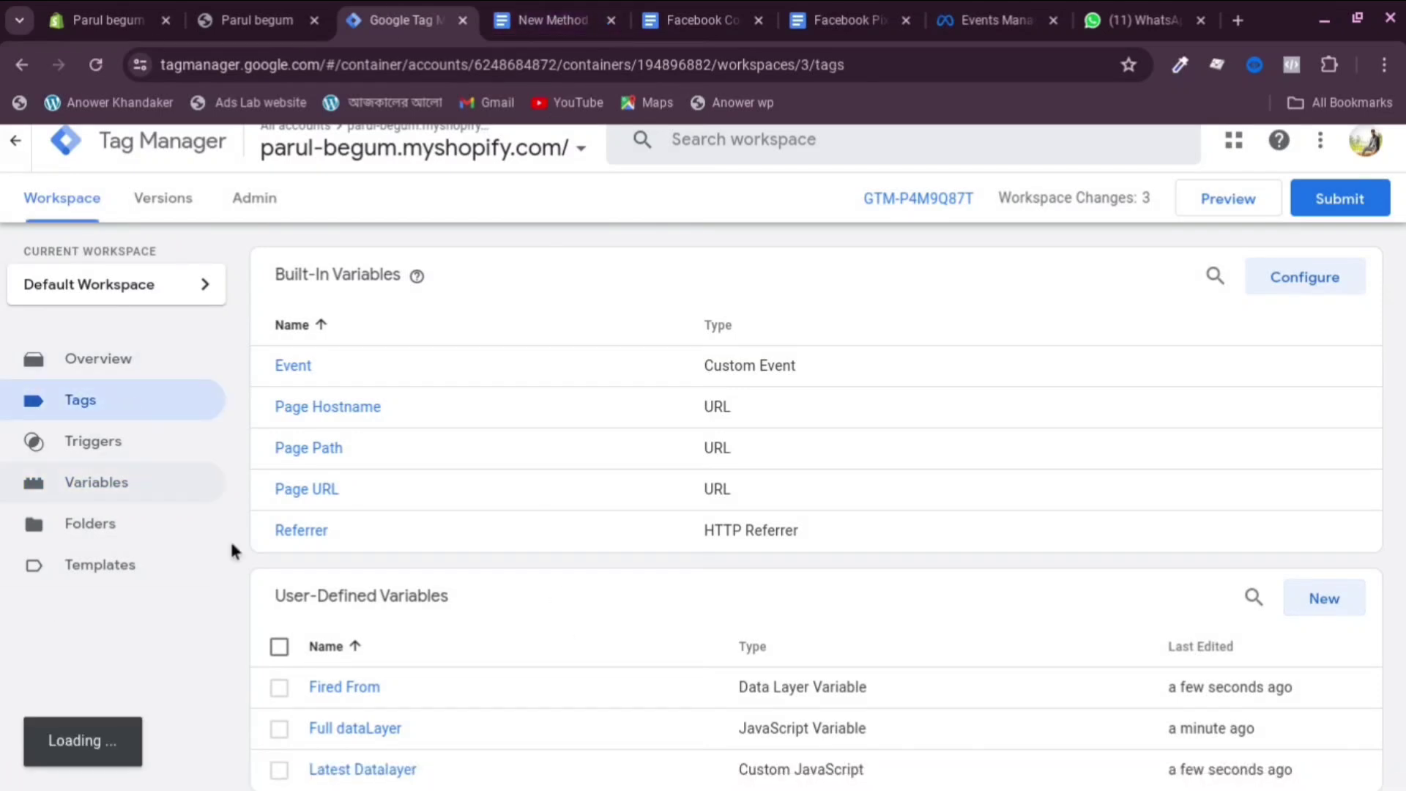
key(ctrl+Tab)
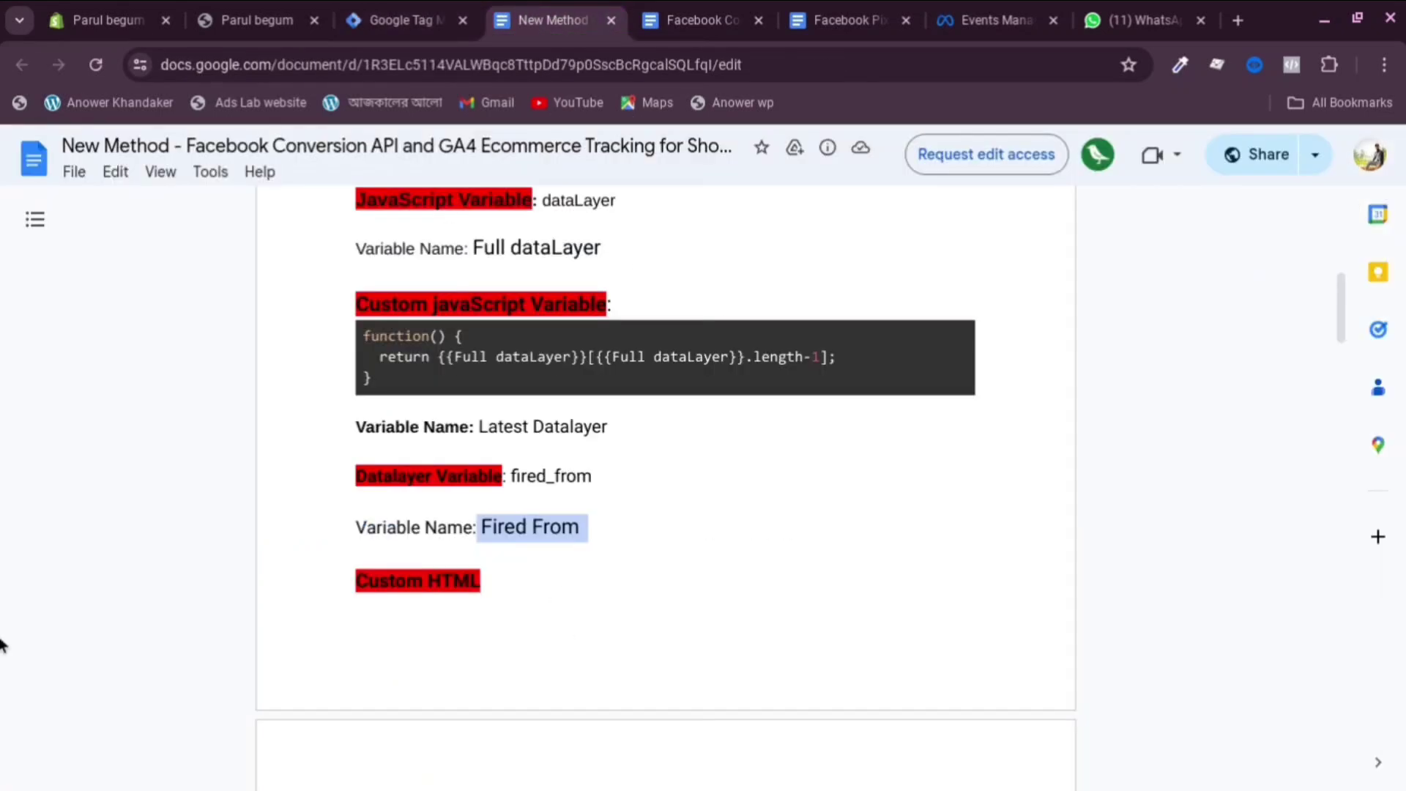
scroll(470, 516, down, 5)
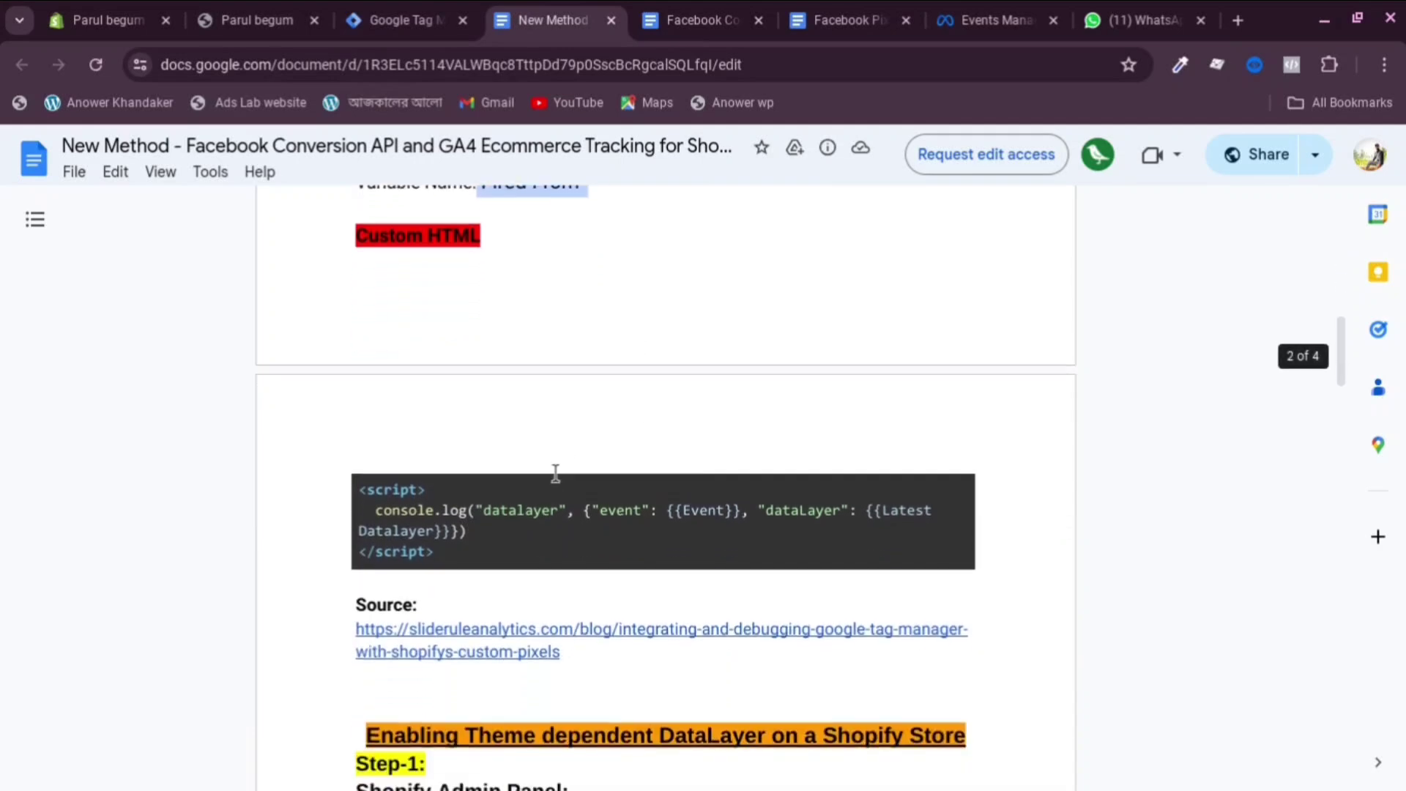
drag(360, 480, 464, 549)
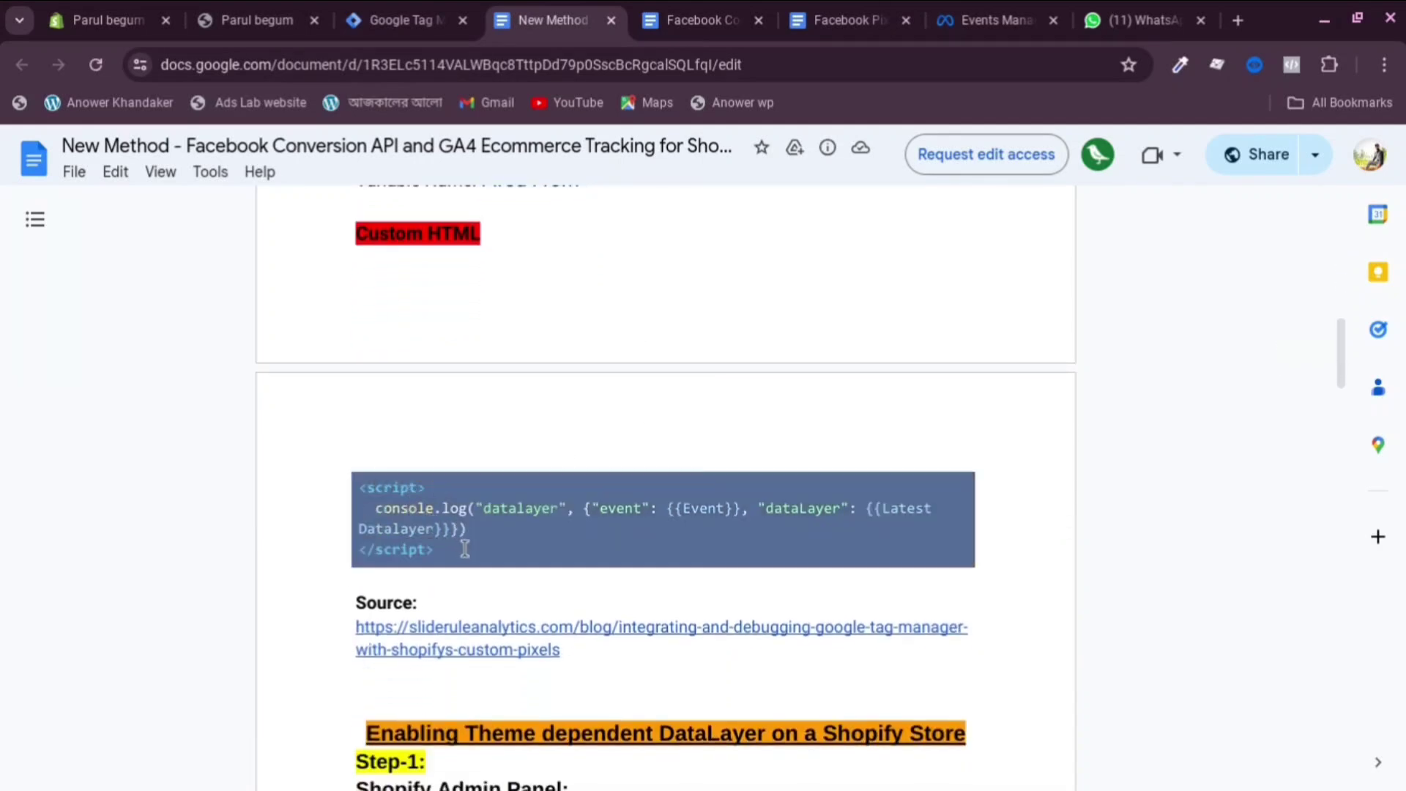
right_click(437, 515)
click(539, 548)
scroll(505, 498, up, 1)
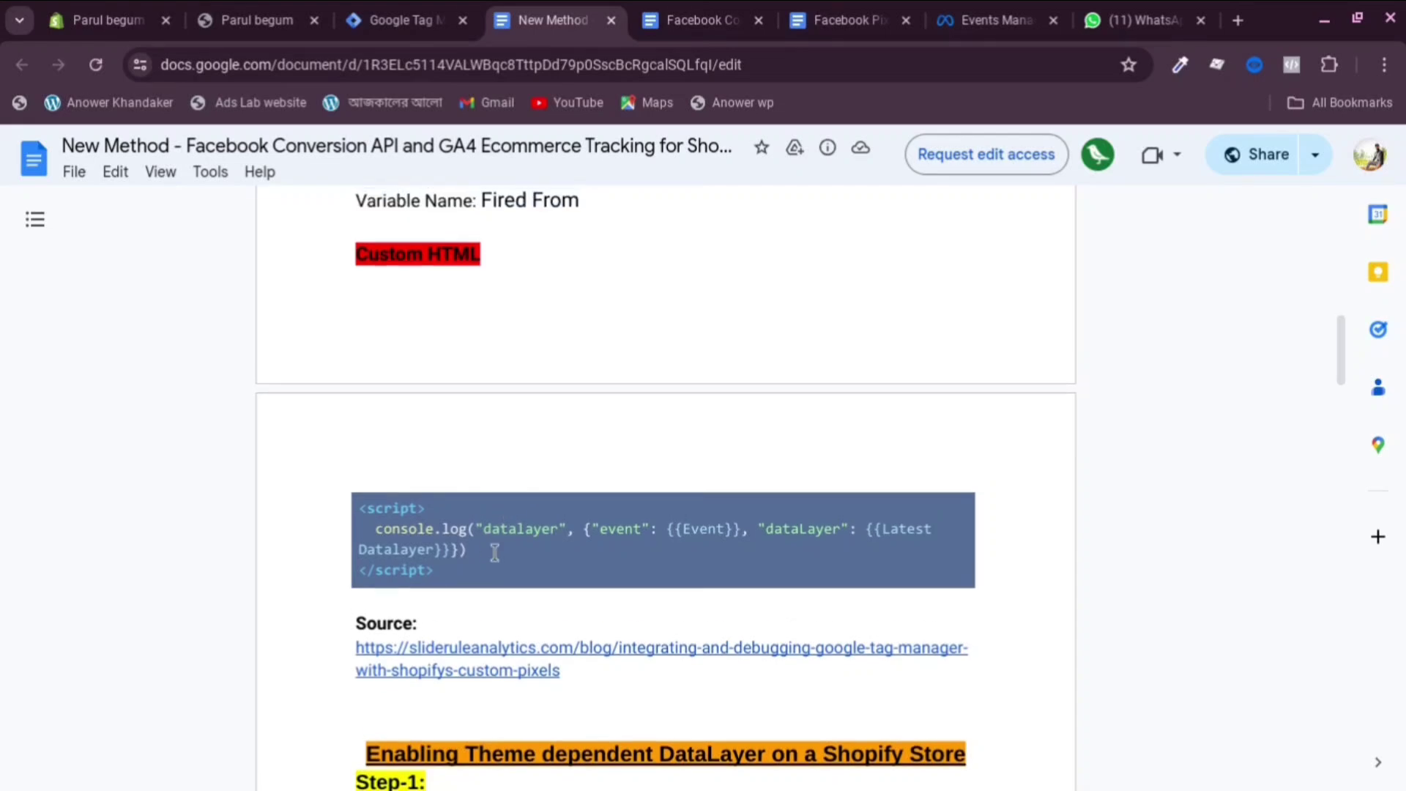
Switch to Google Tag Manager and create a new tag of type Custom HTML.
click(401, 20)
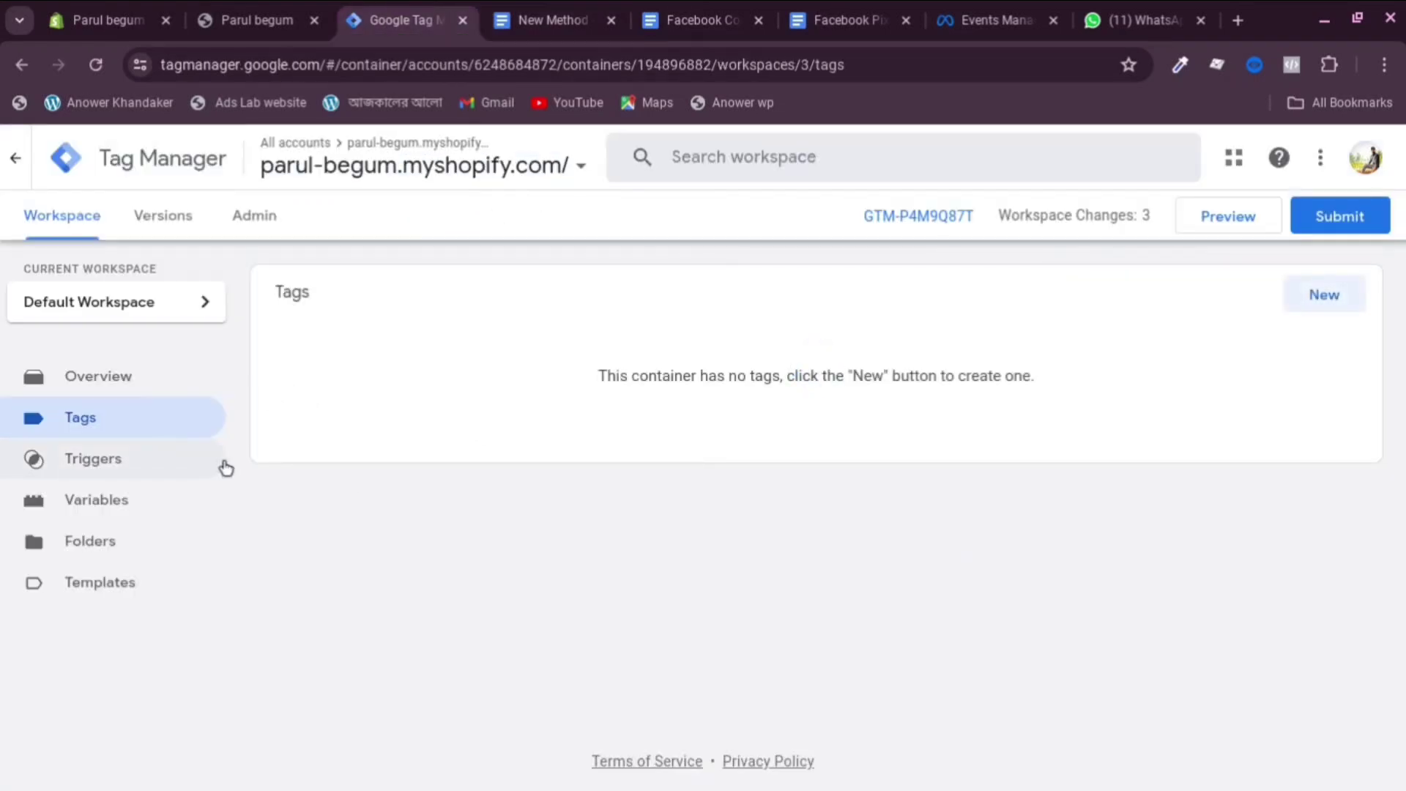
click(1326, 300)
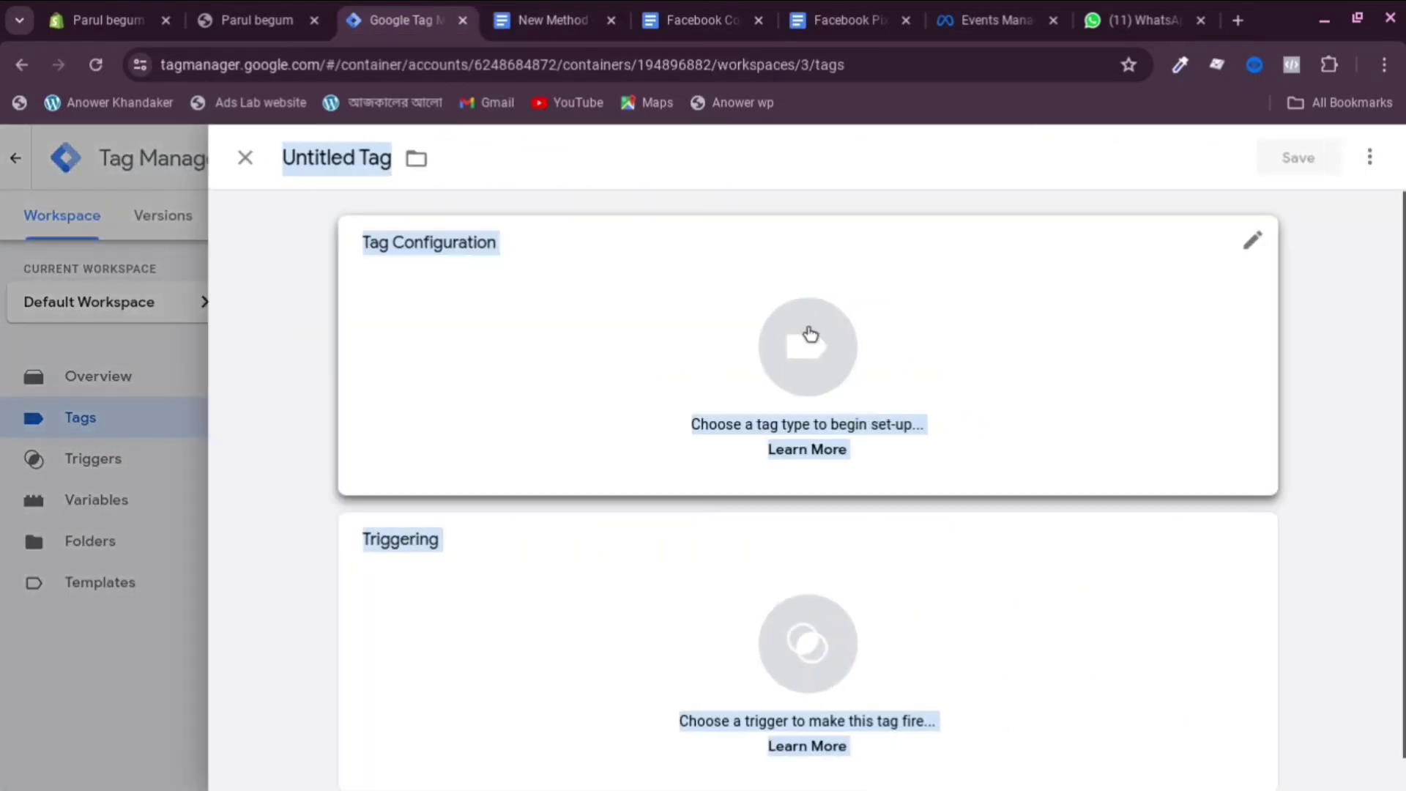
click(810, 335)
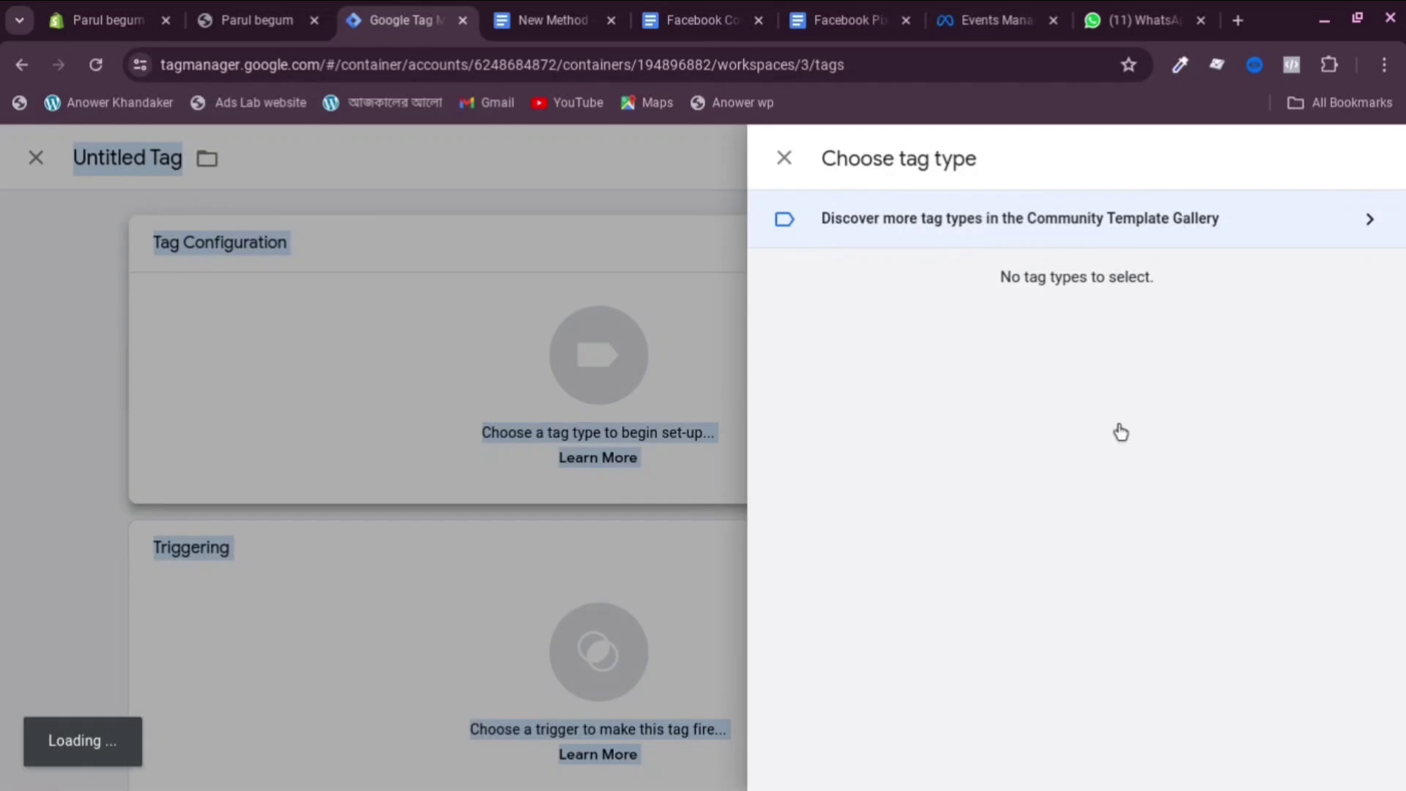
scroll(1001, 496, down, 2)
scroll(1018, 542, down, 1)
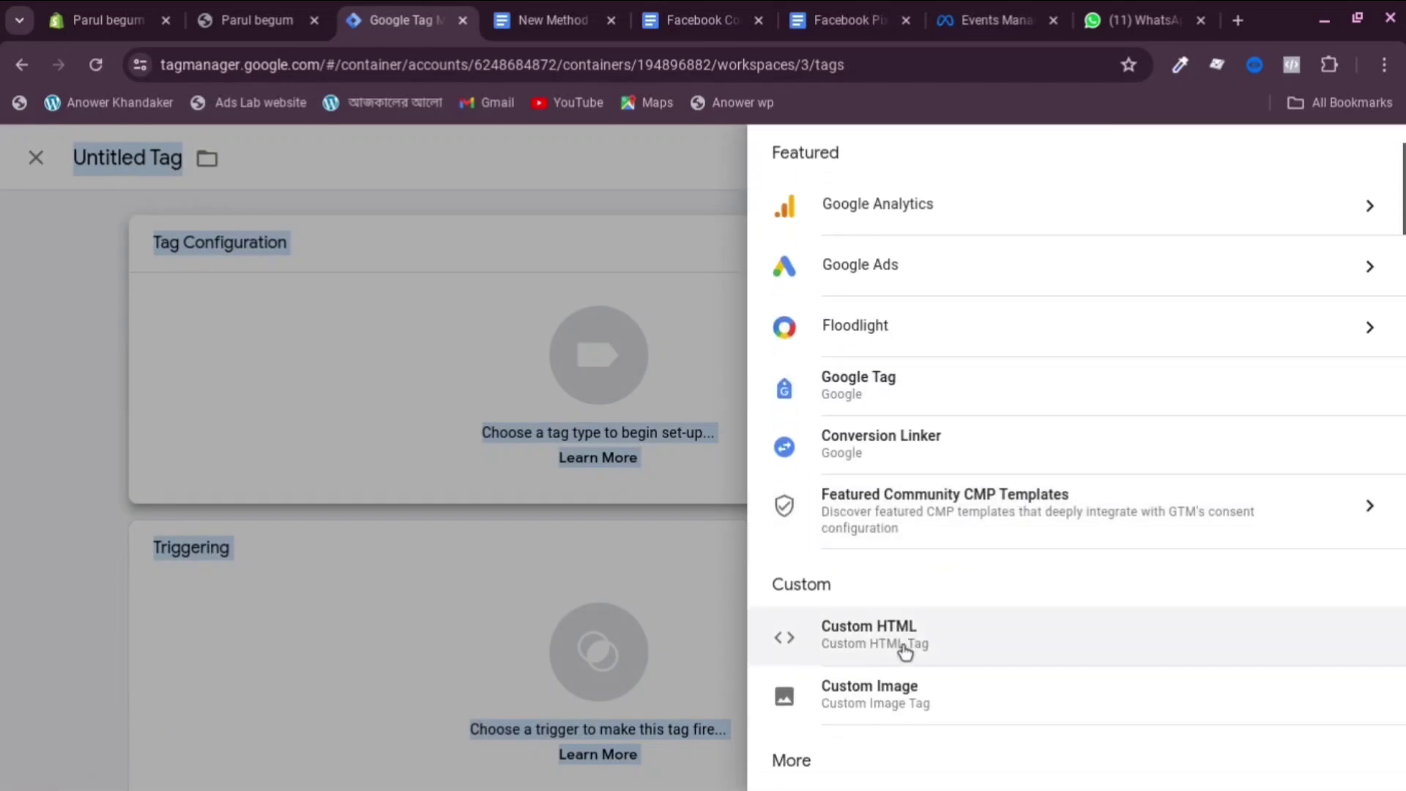
click(926, 634)
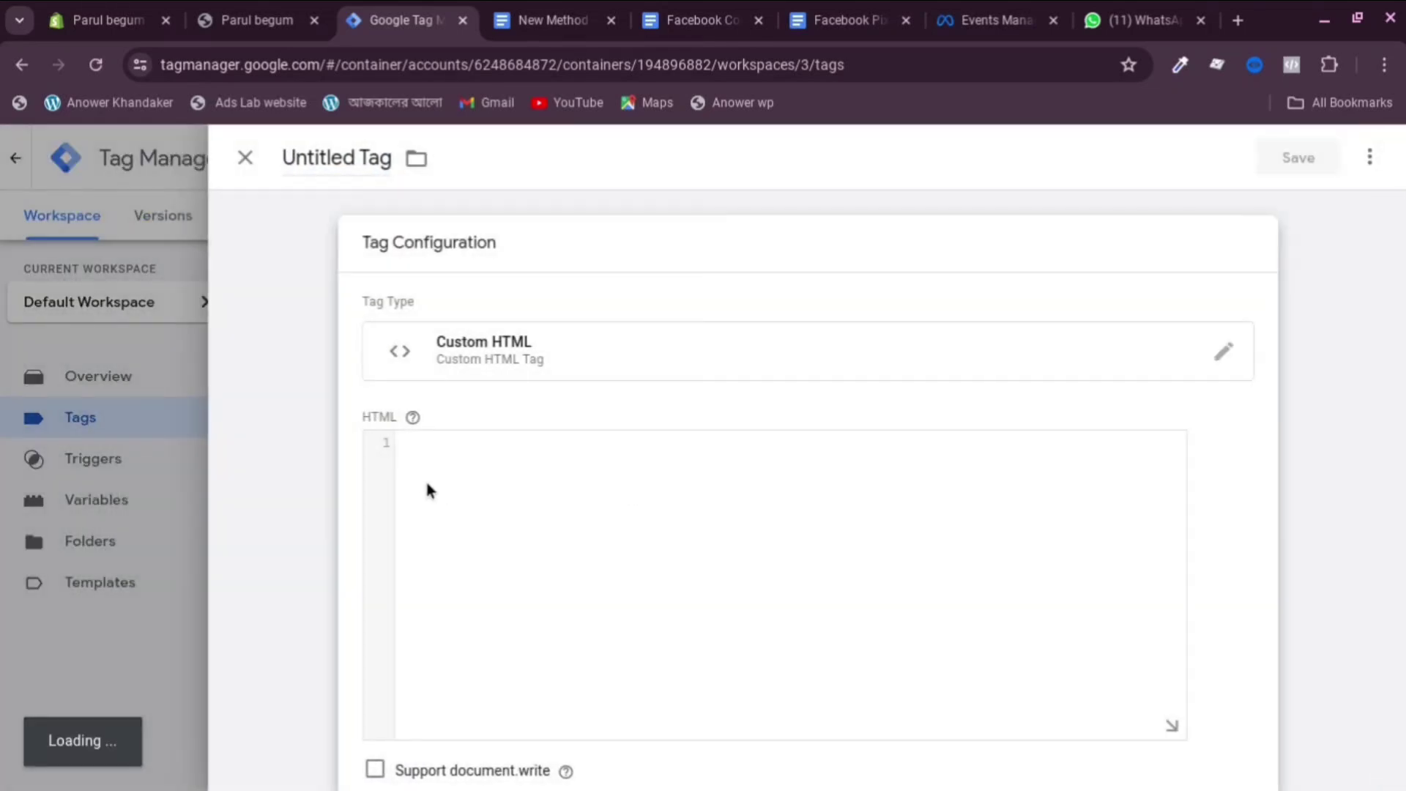
Paste the copied console.log datalayer script into the Custom HTML tag's HTML code.
click(430, 476)
right_click(430, 473)
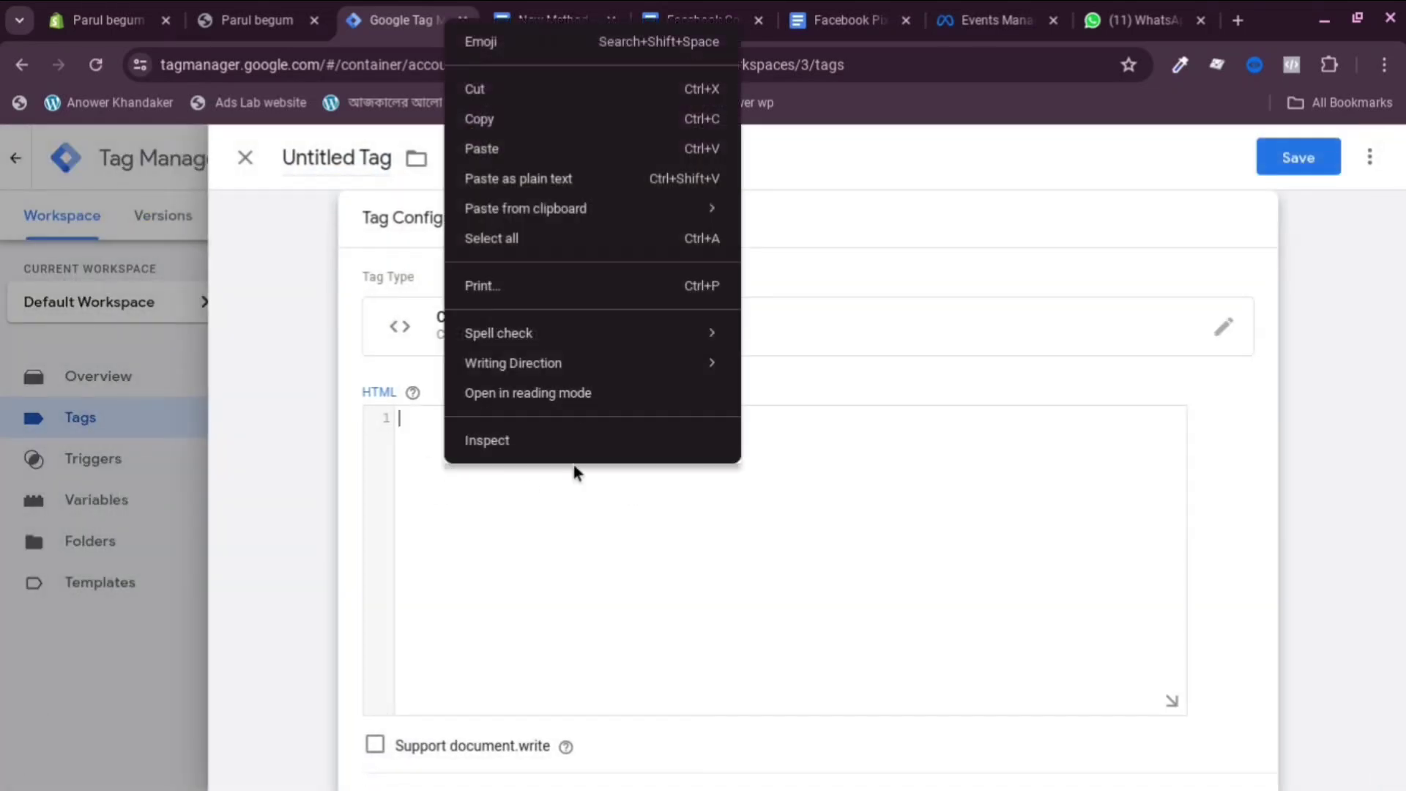
click(500, 147)
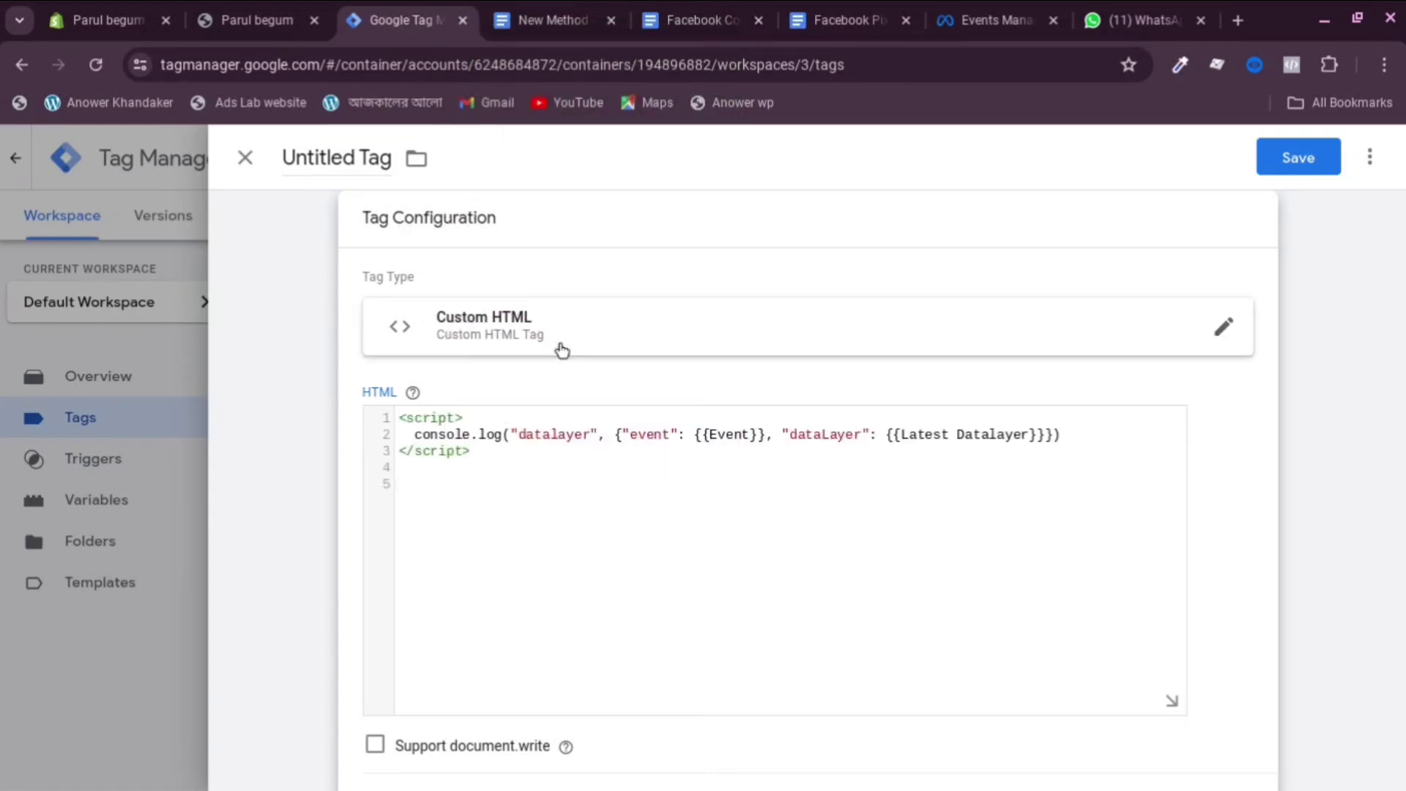
Add a new firing trigger to the tag with the trigger type Custom Event.
scroll(600, 464, down, 5)
click(625, 537)
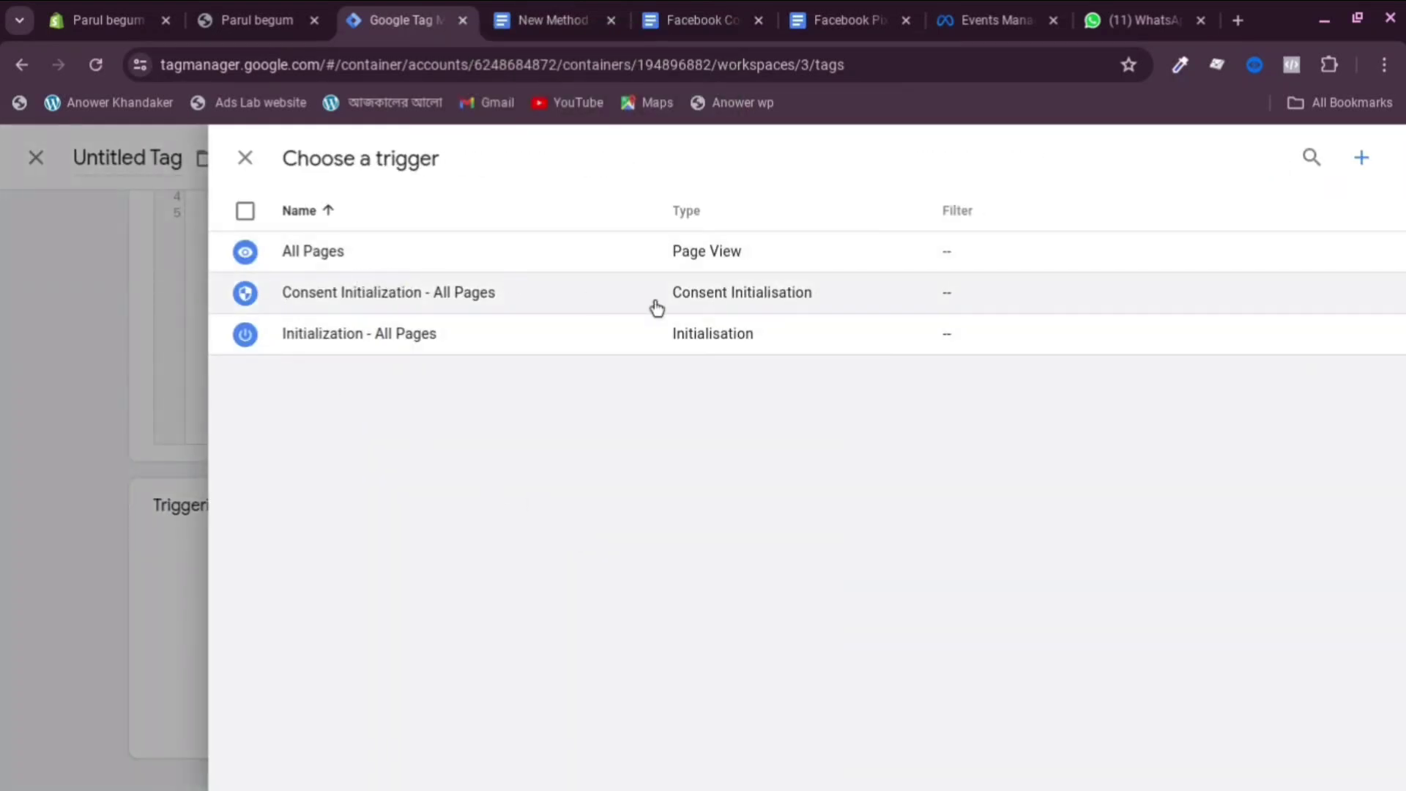
click(1361, 162)
click(948, 308)
scroll(879, 480, down, 3)
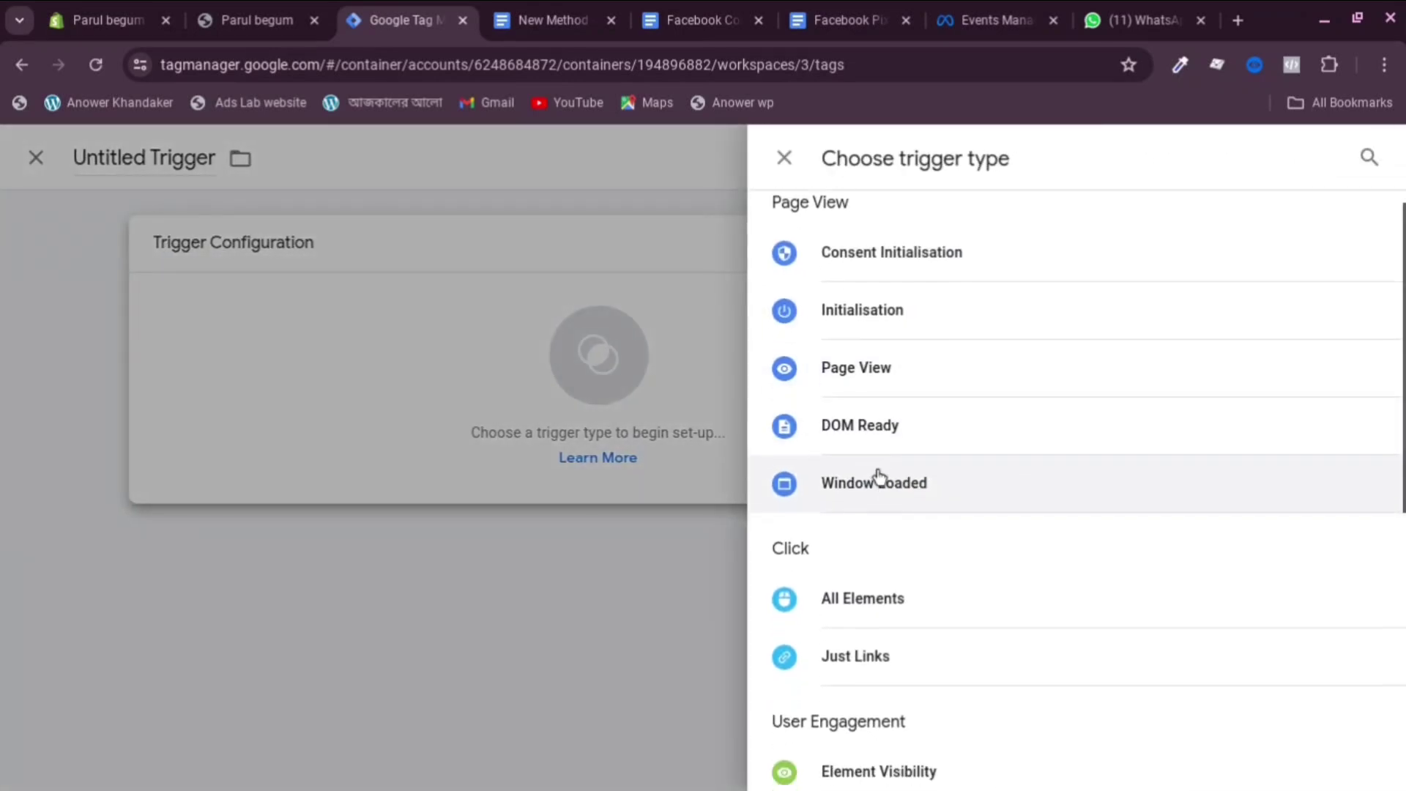
scroll(890, 637, down, 1)
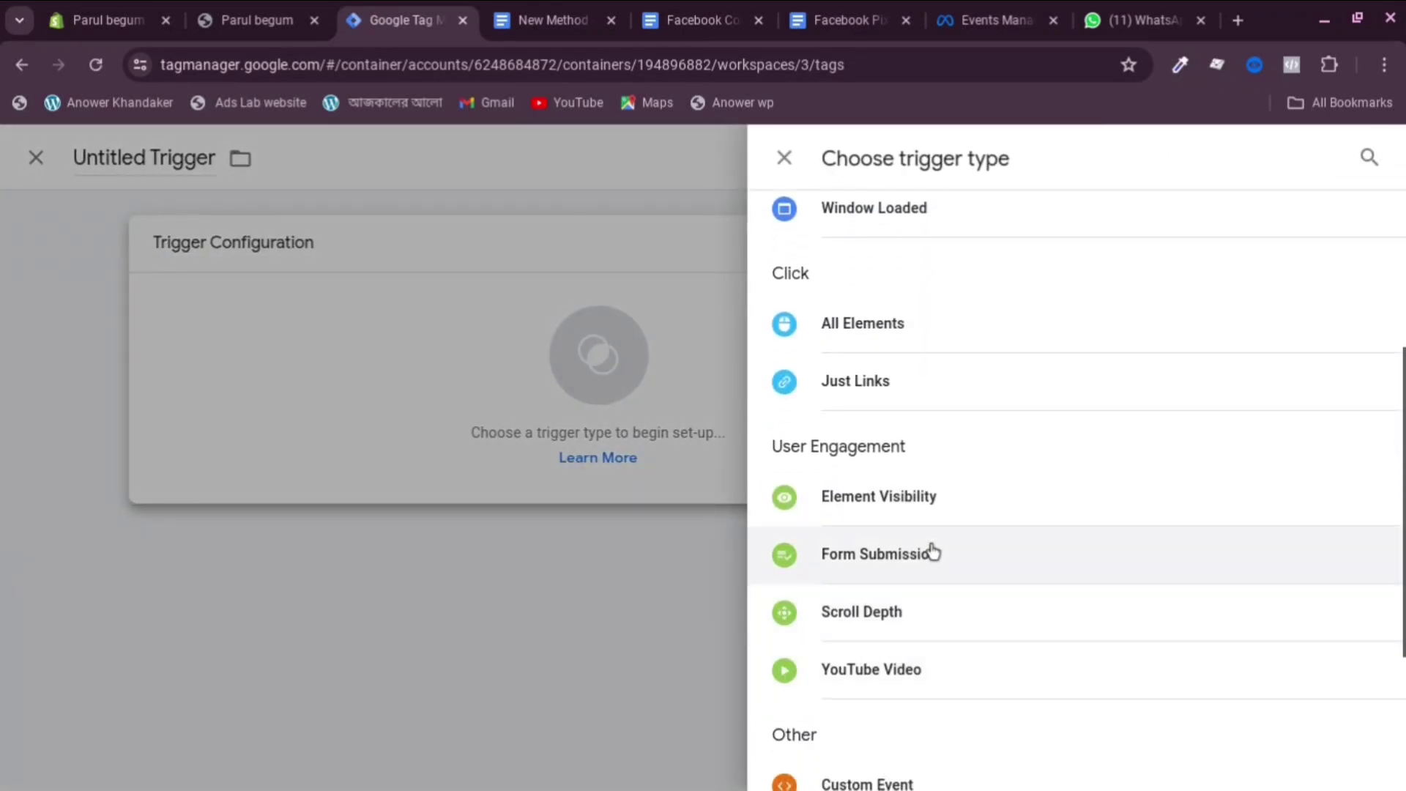
scroll(945, 534, down, 2)
click(876, 654)
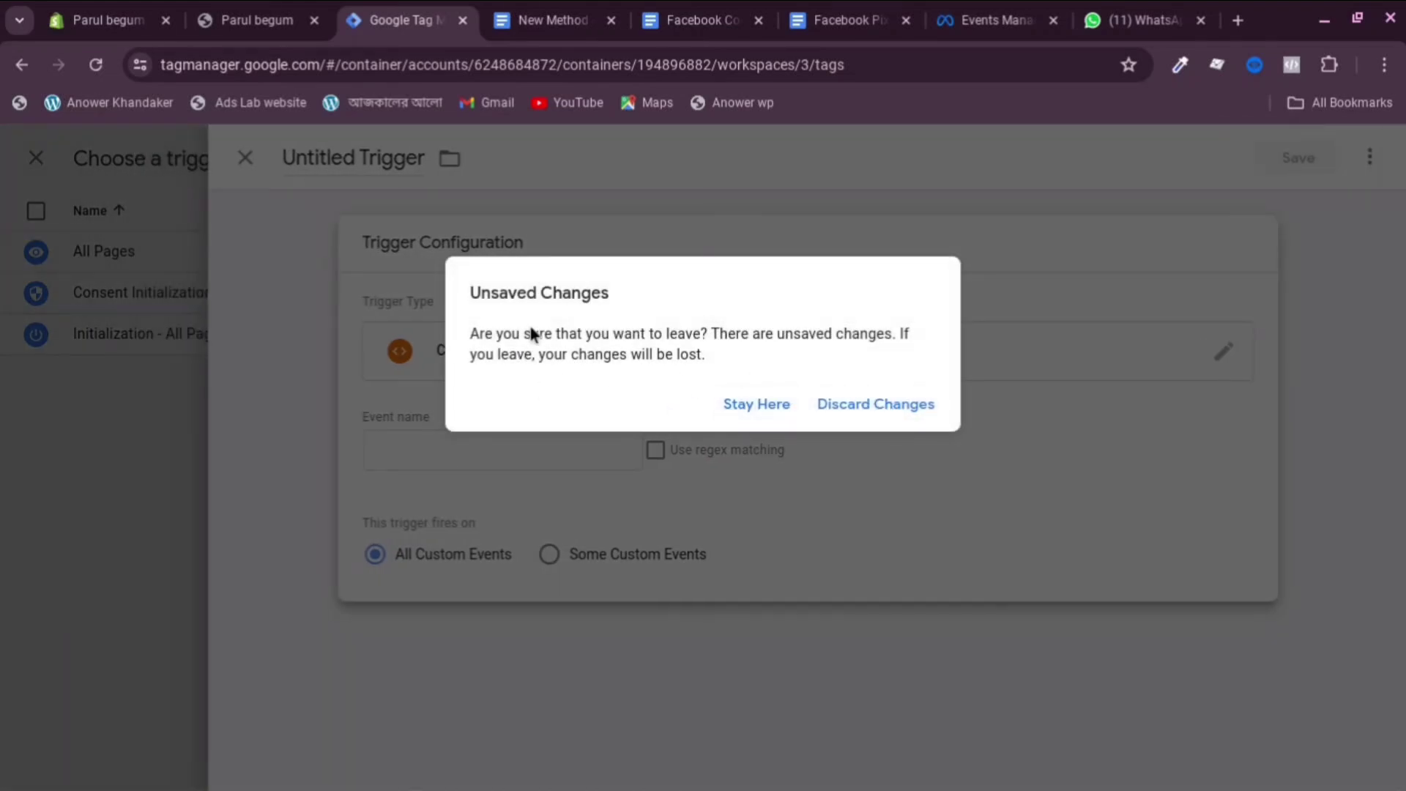
click(758, 405)
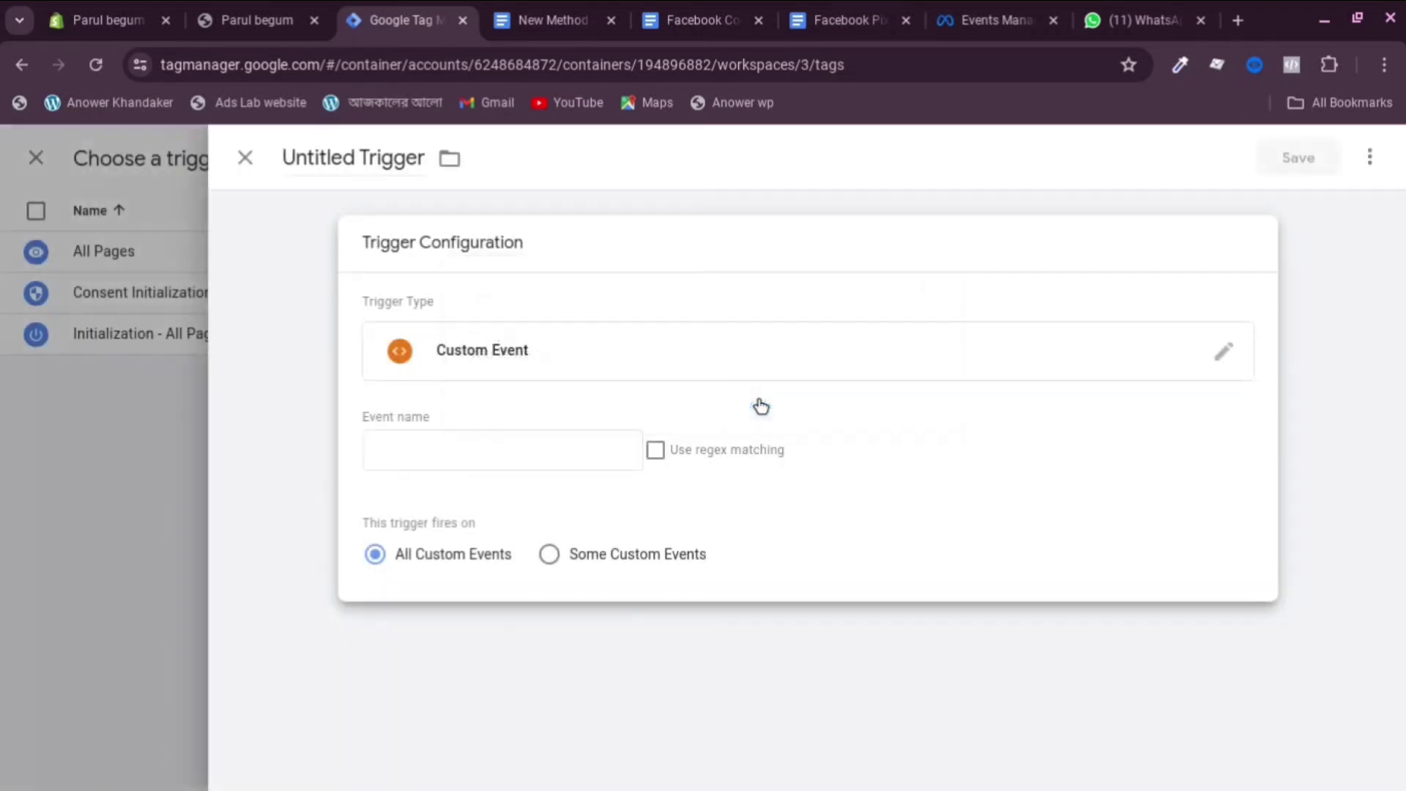
Make the trigger fire on Some Custom Events, with a condition using the variable Fired From and the operator equals.
click(550, 557)
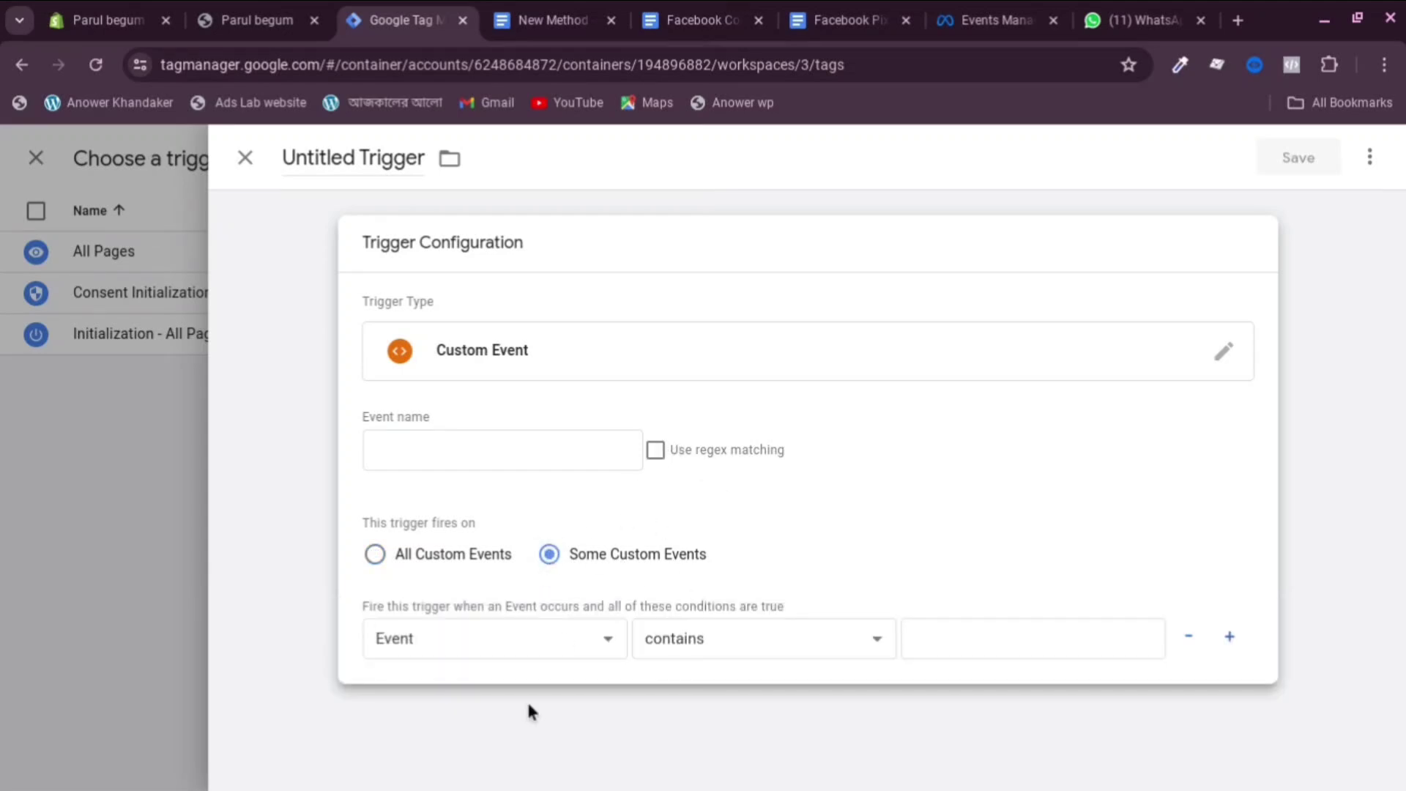
click(454, 641)
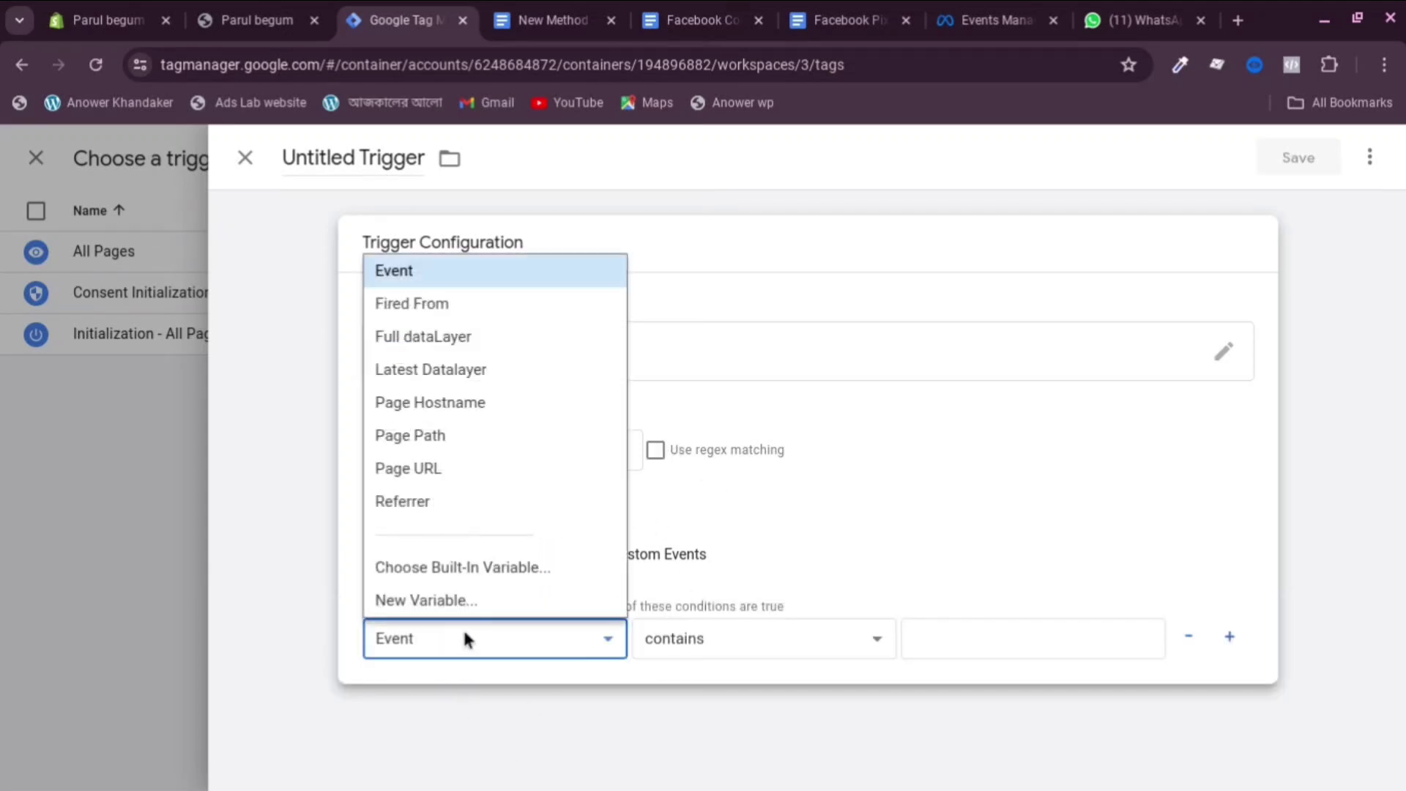
click(463, 306)
click(703, 637)
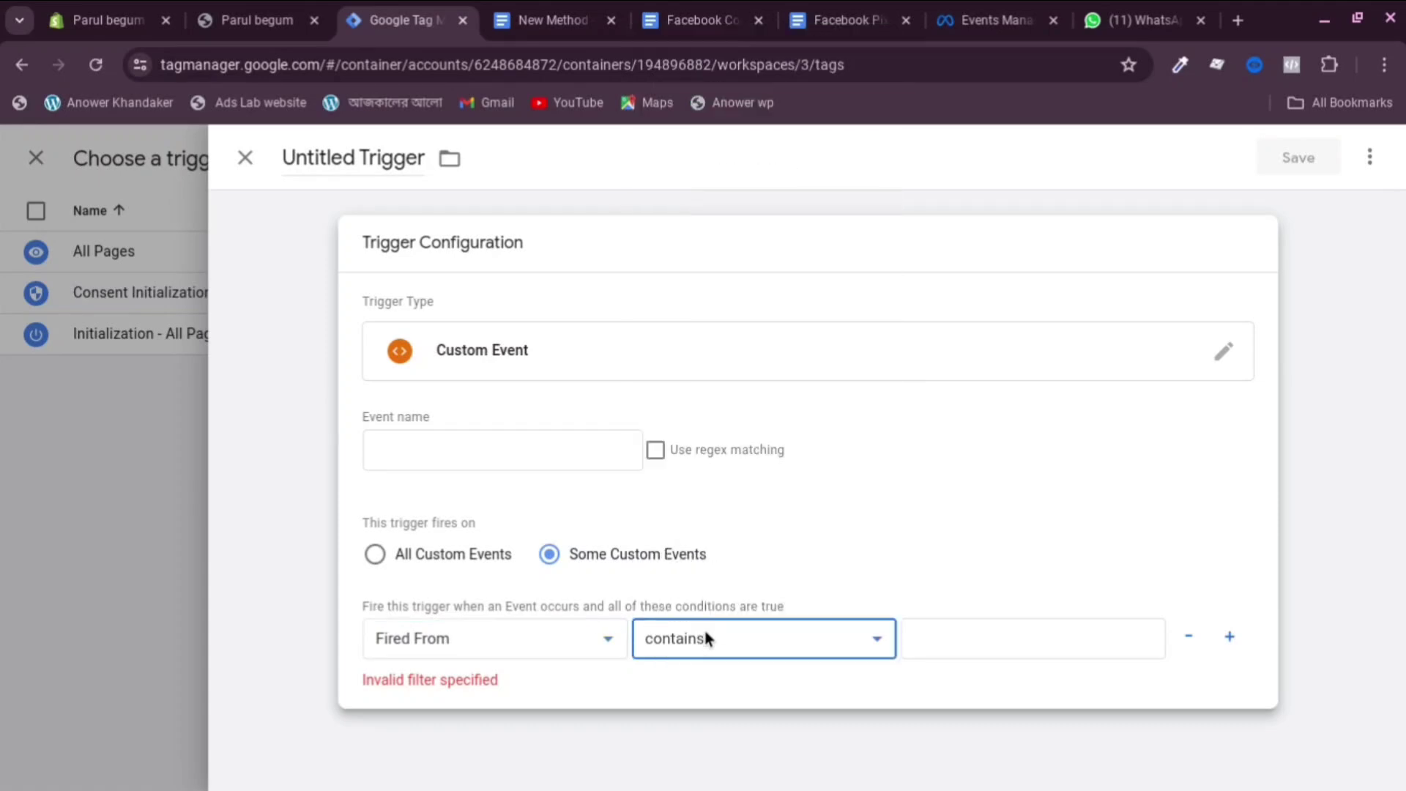
click(878, 641)
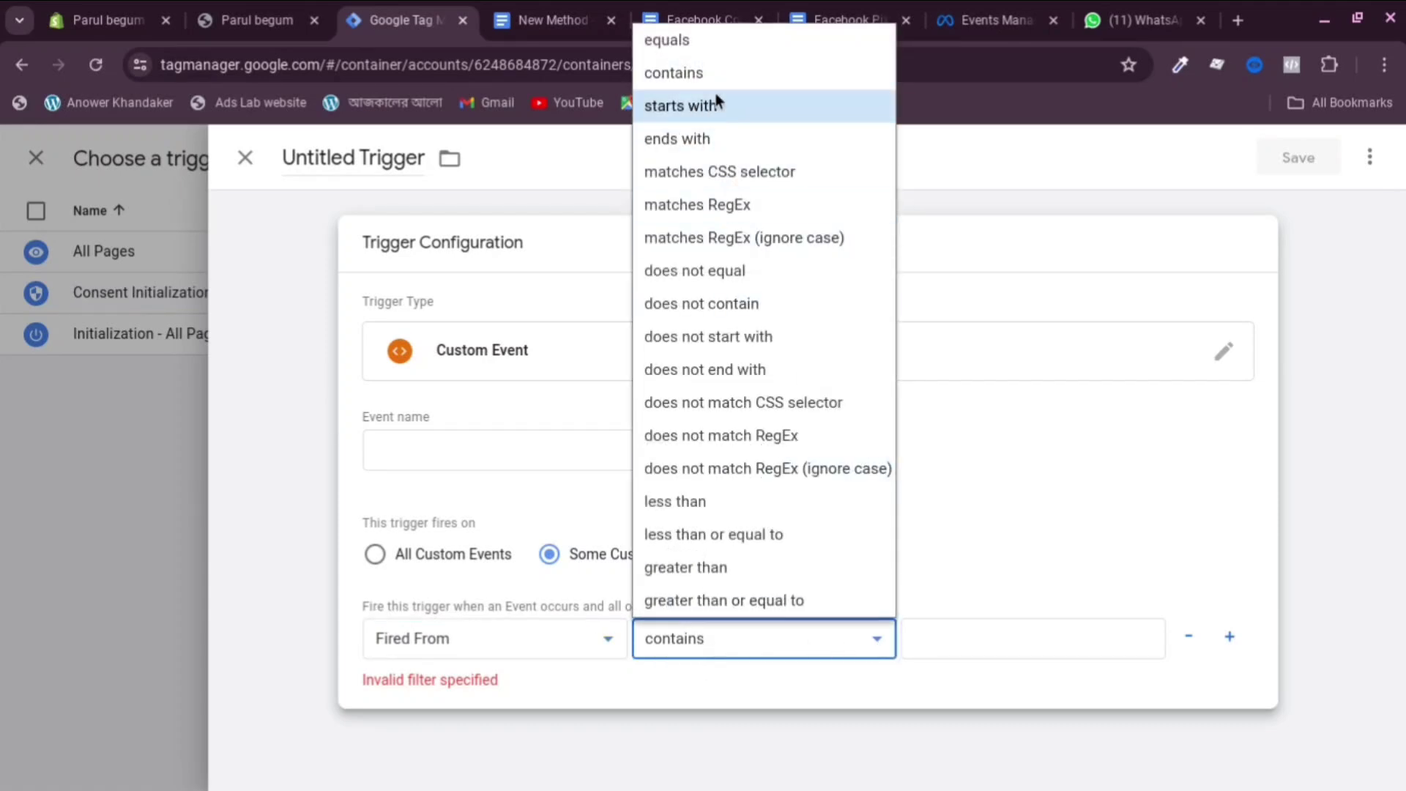
click(710, 42)
click(935, 650)
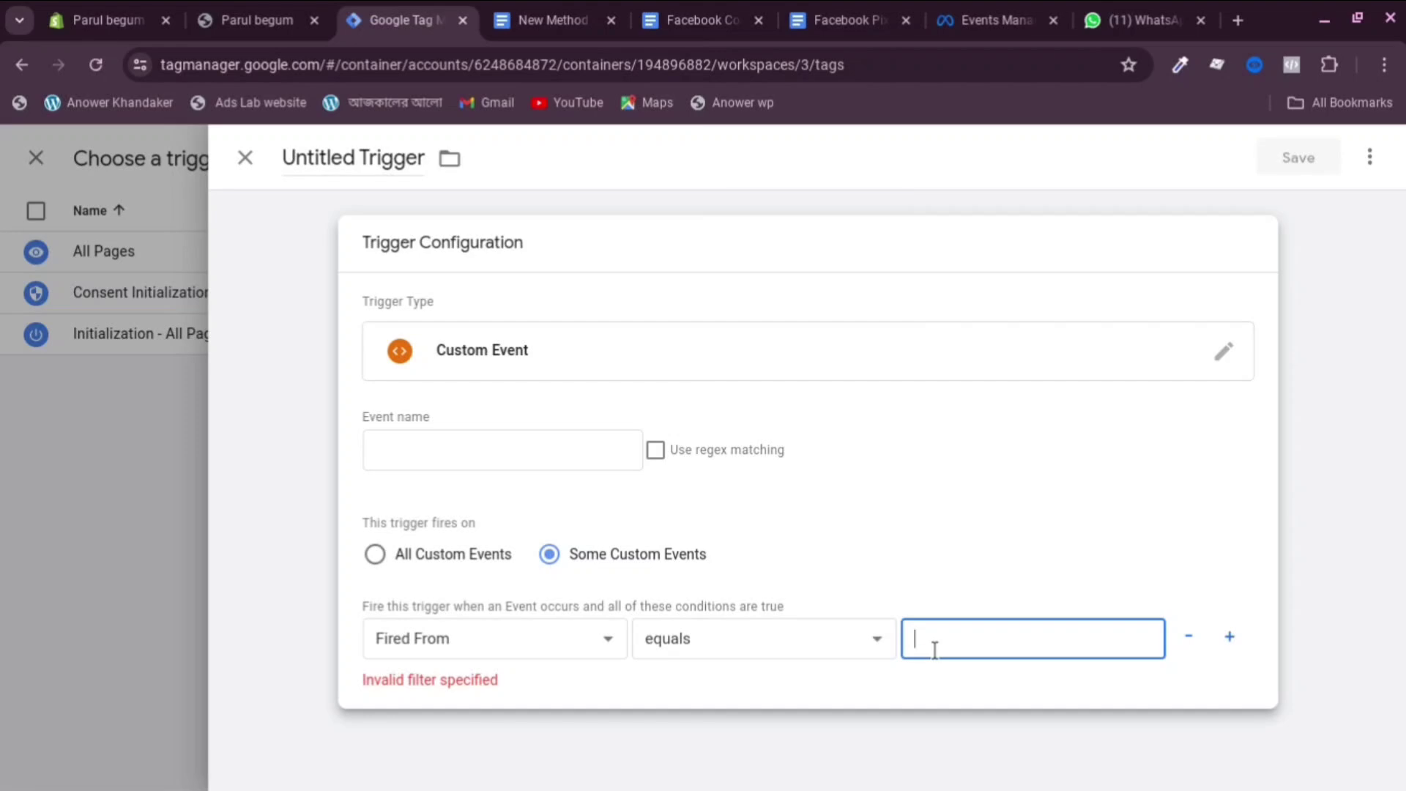
Set the trigger's event name to "." with regex matching enabled, and enter custom_event as the Fired From condition value.
click(441, 440)
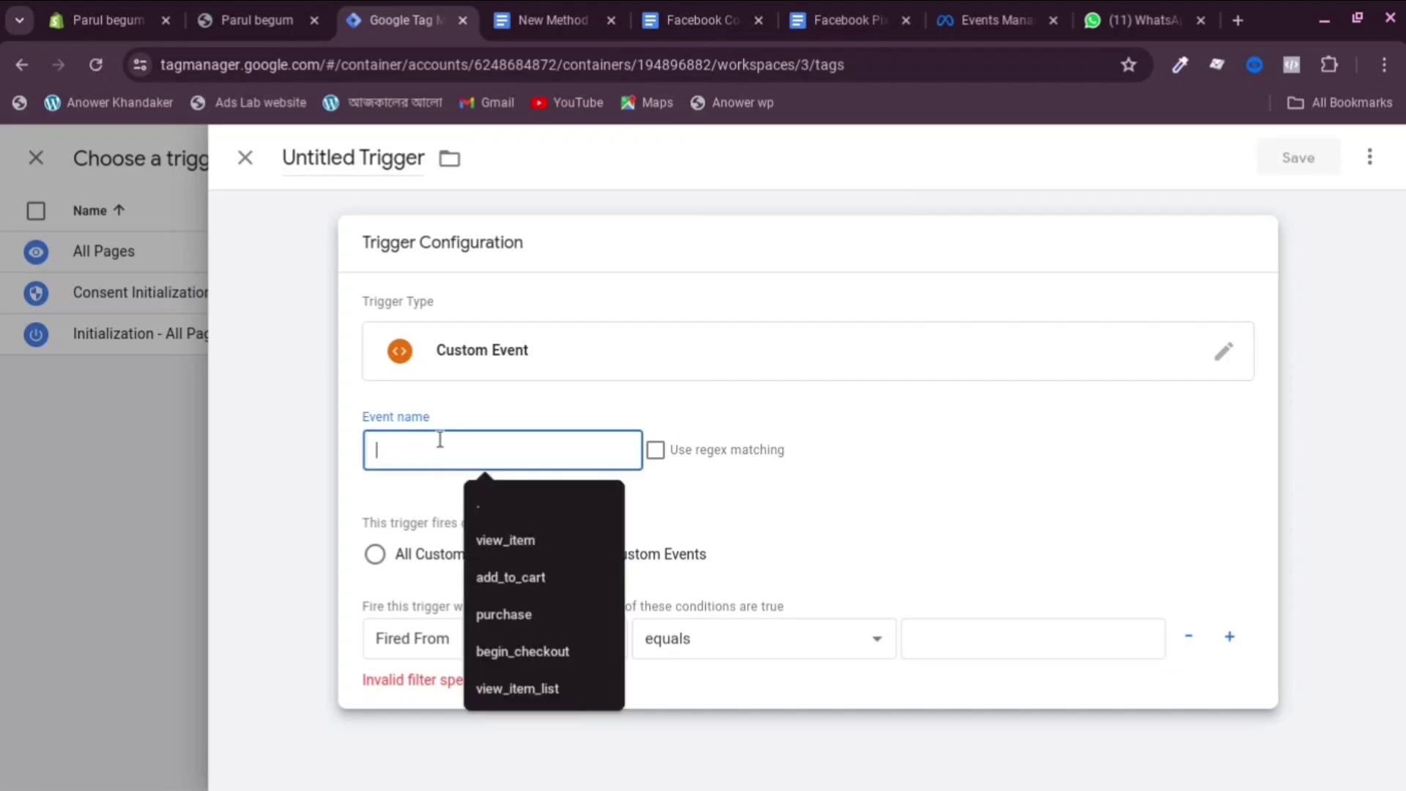
text(.)
key(Escape)
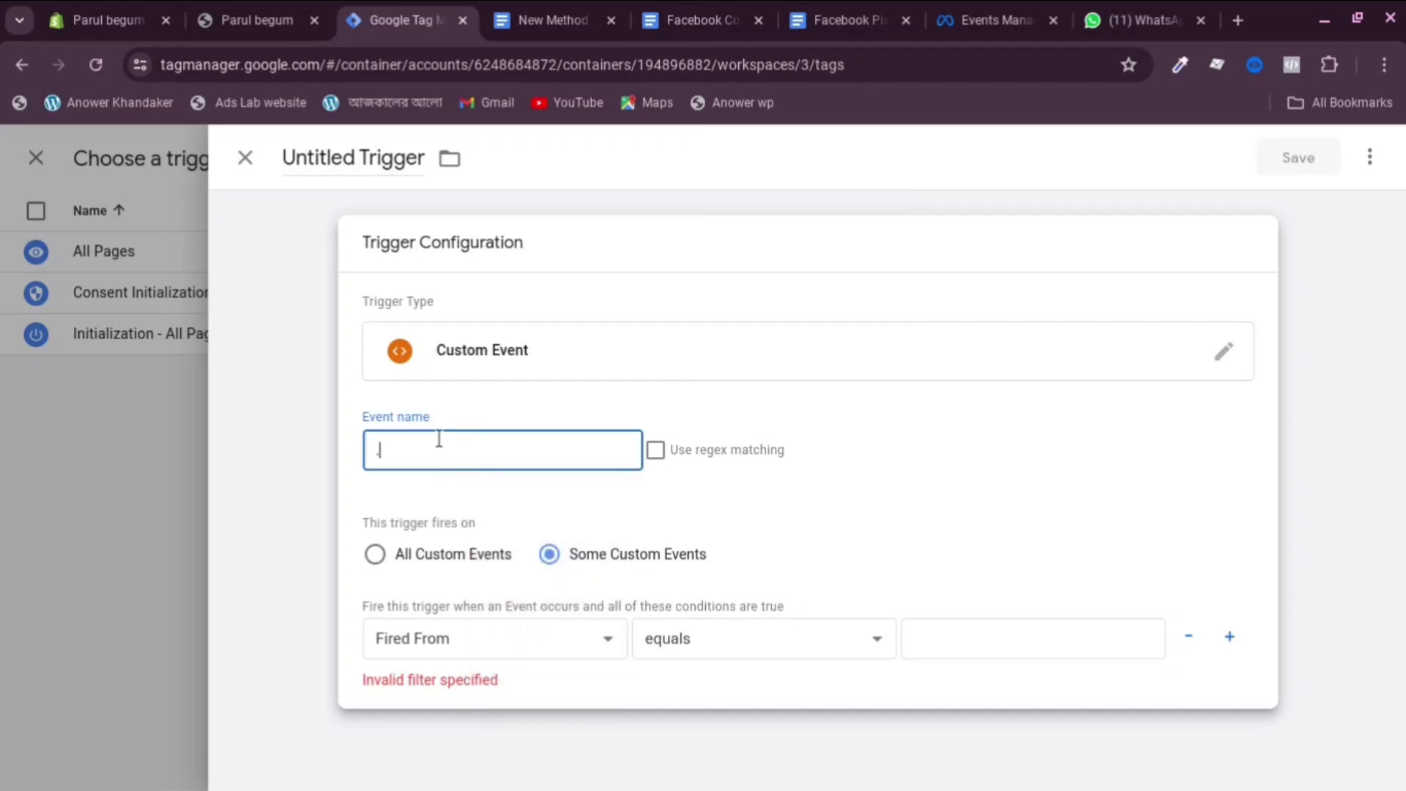
click(933, 646)
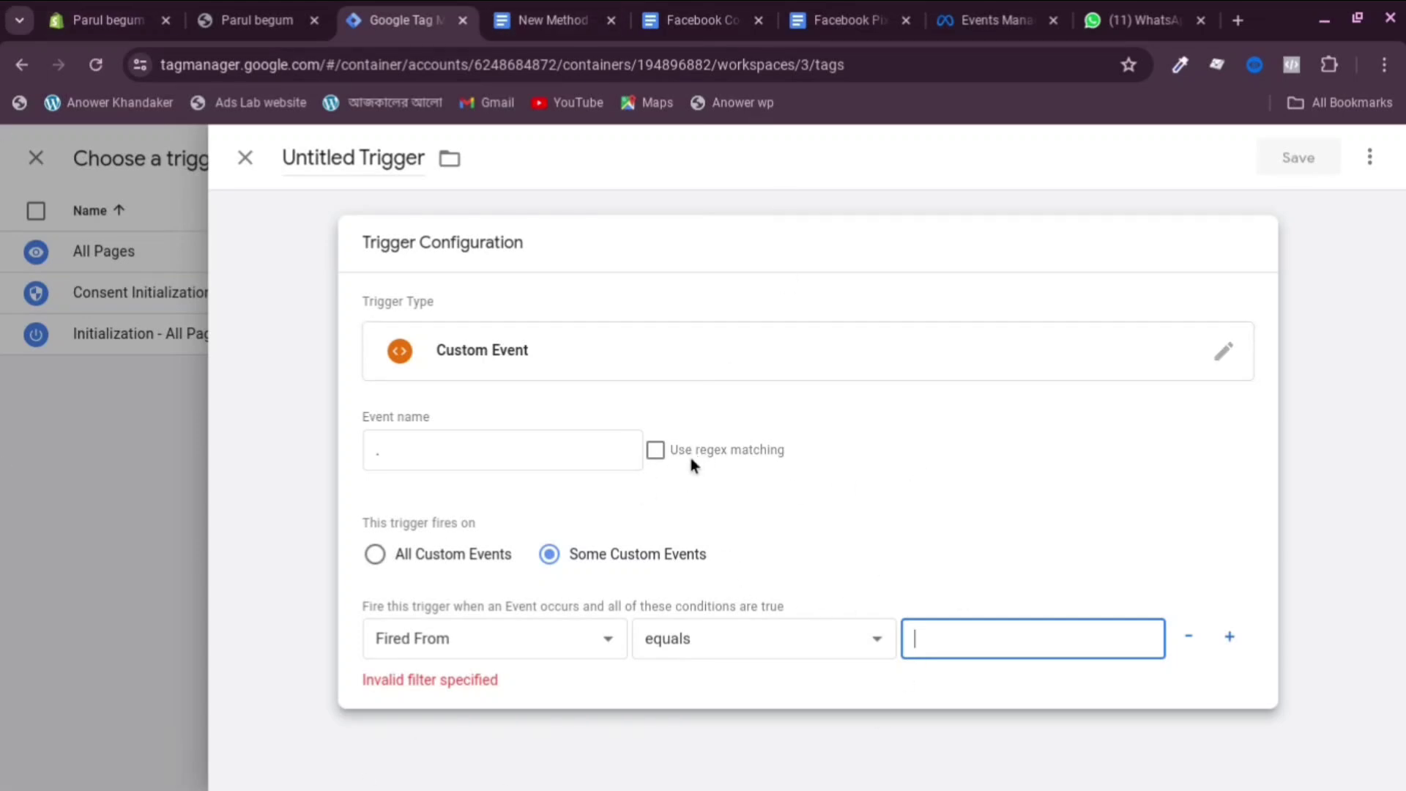
click(657, 452)
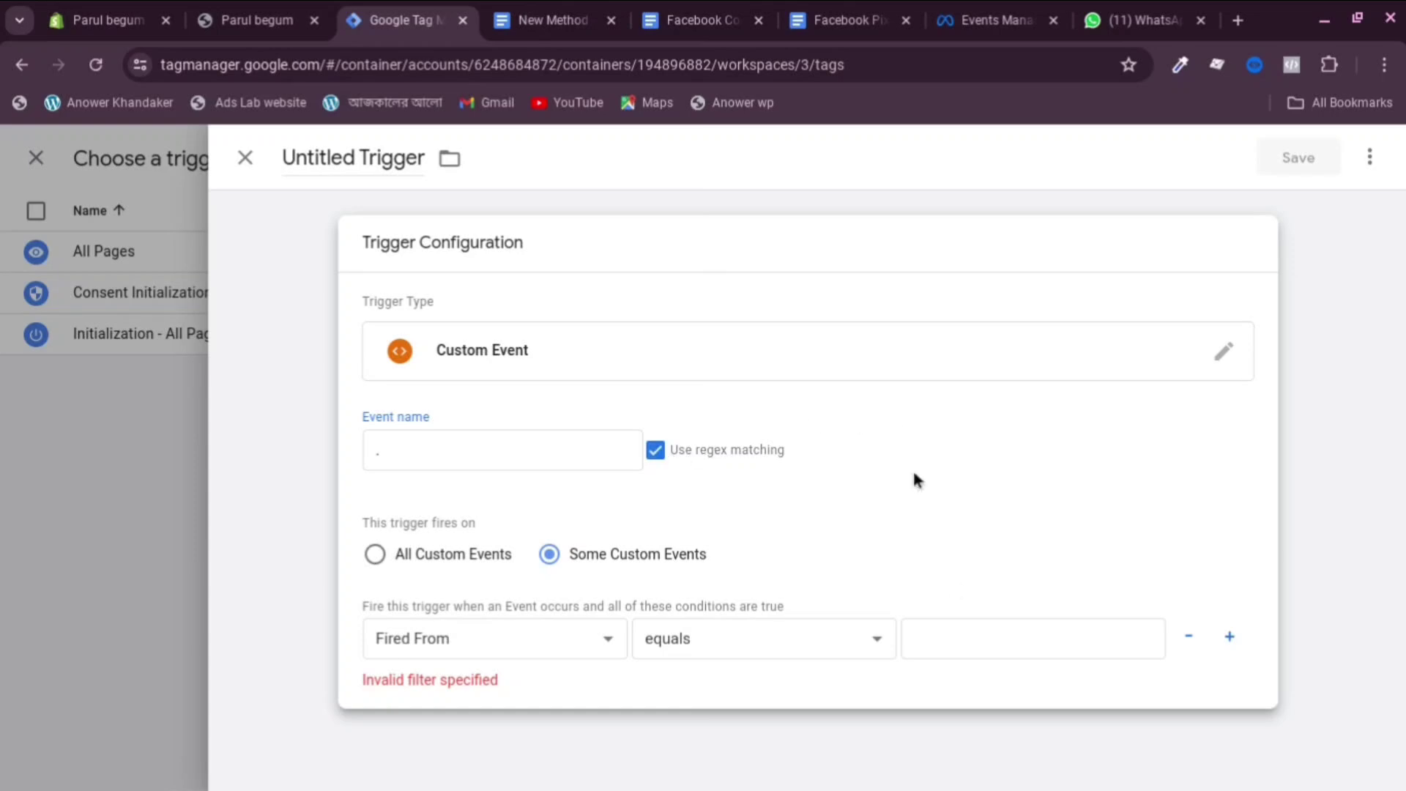
click(946, 649)
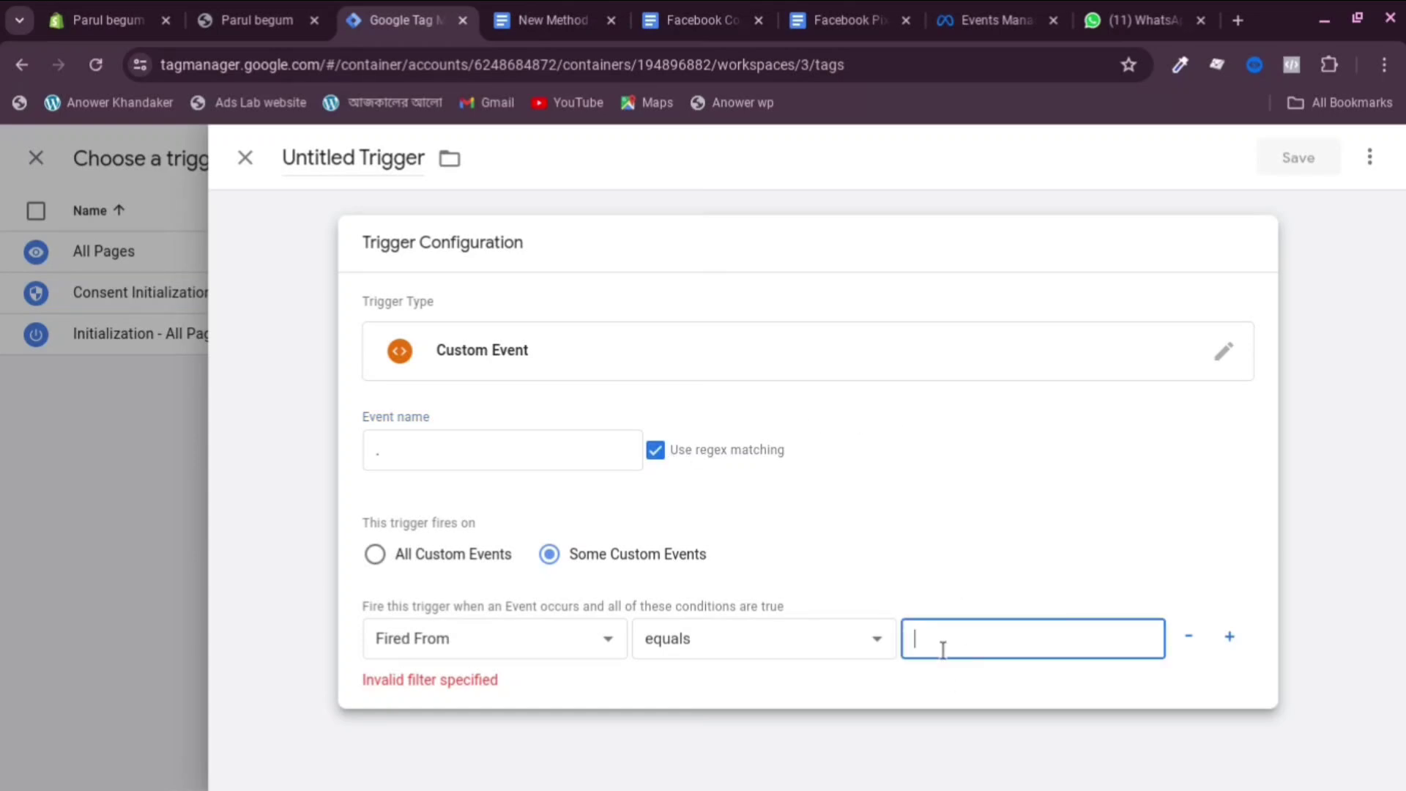
text(custom_event)
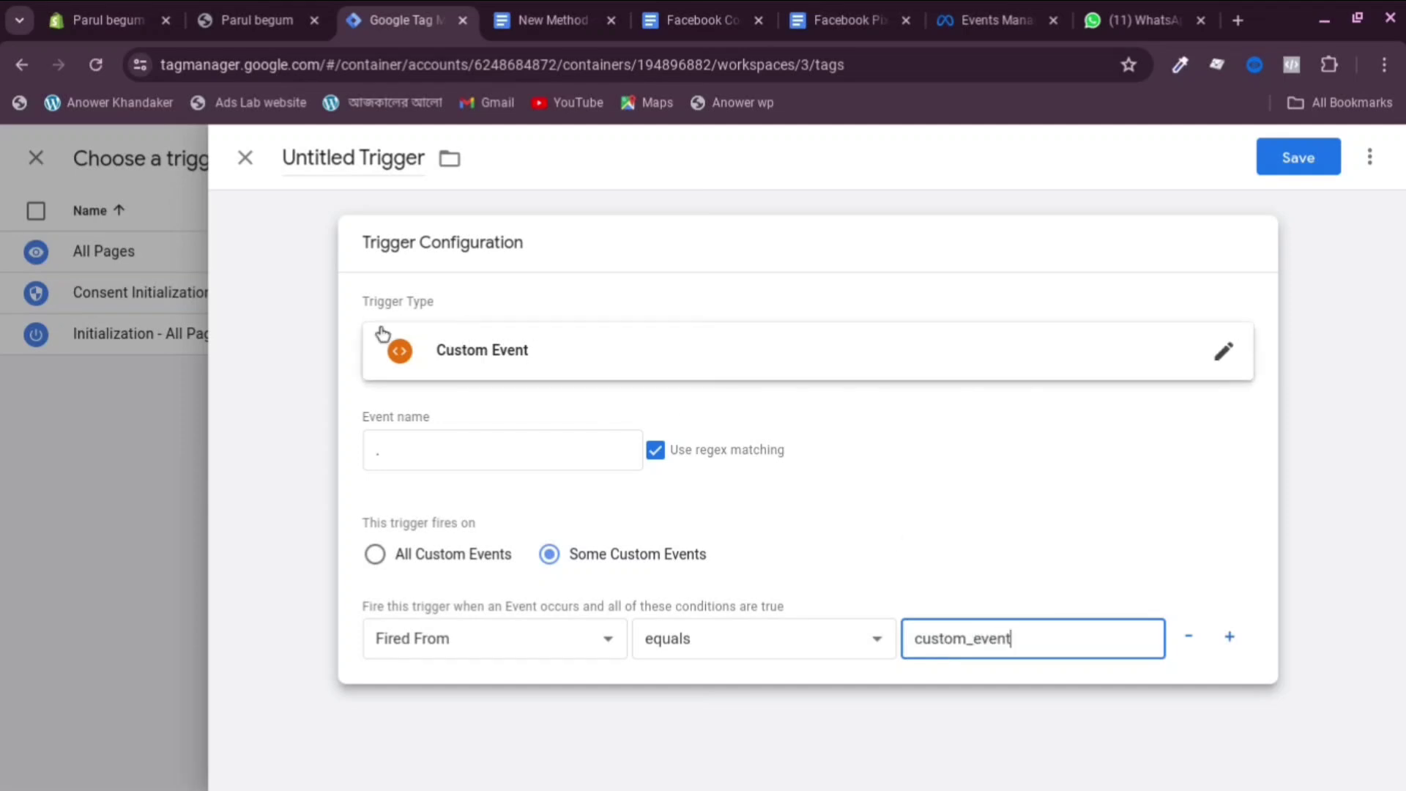
Name the Custom Event trigger "Long Datalayer" and save it to the tag.
click(357, 157)
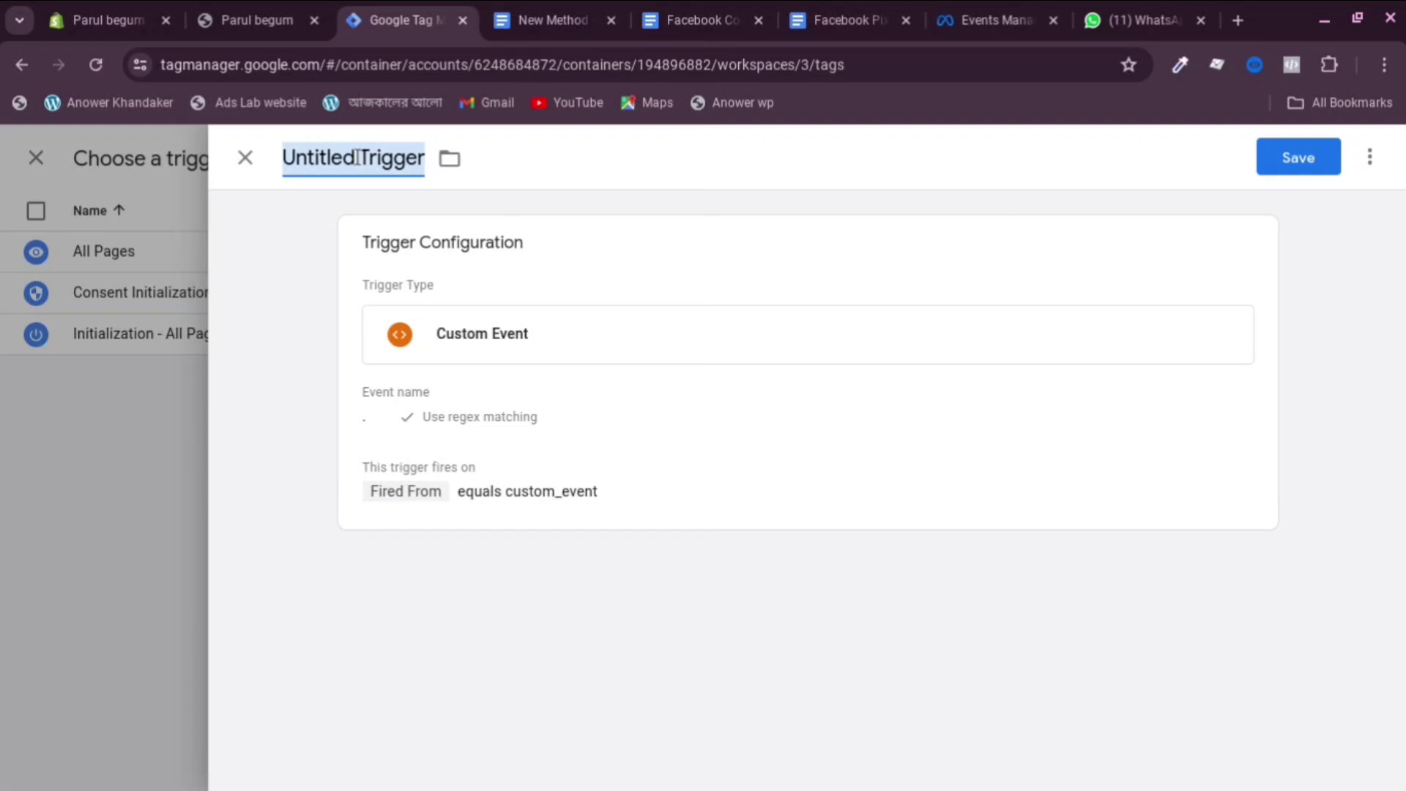
text(Lo)
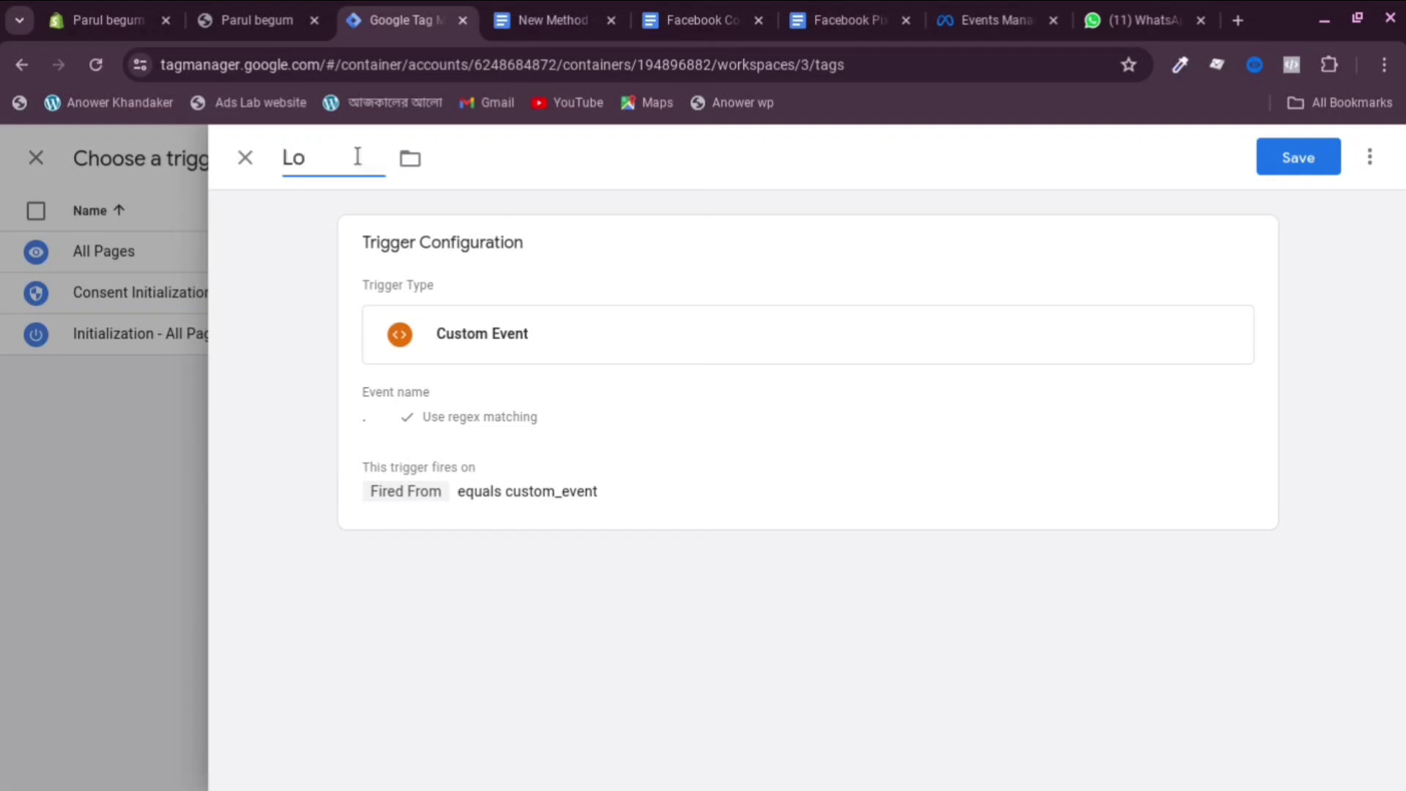
text(ng DataL)
key(BackSpace)
text(layer)
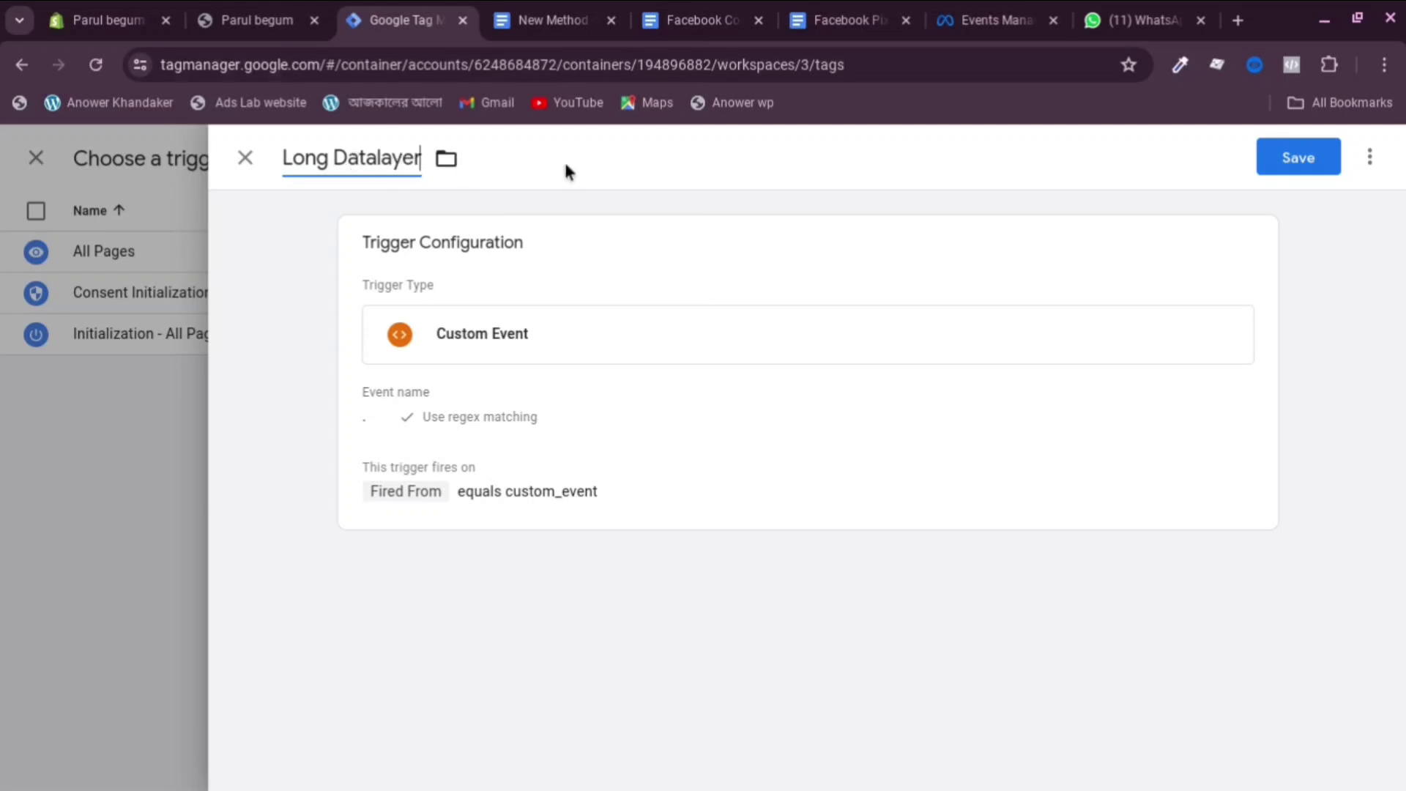
click(1298, 158)
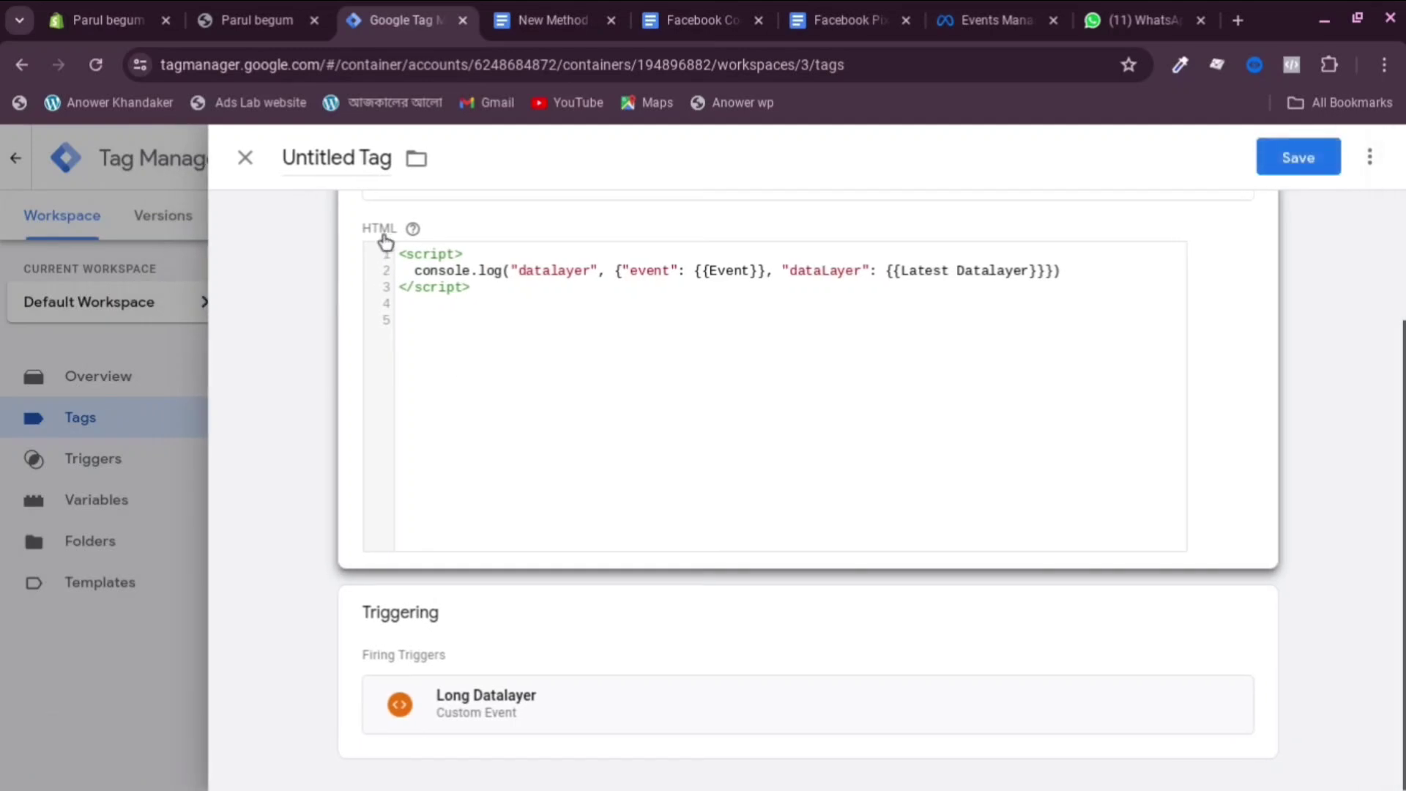
Name the Custom HTML tag "Data Layer".
scroll(386, 235, up, 2)
click(352, 164)
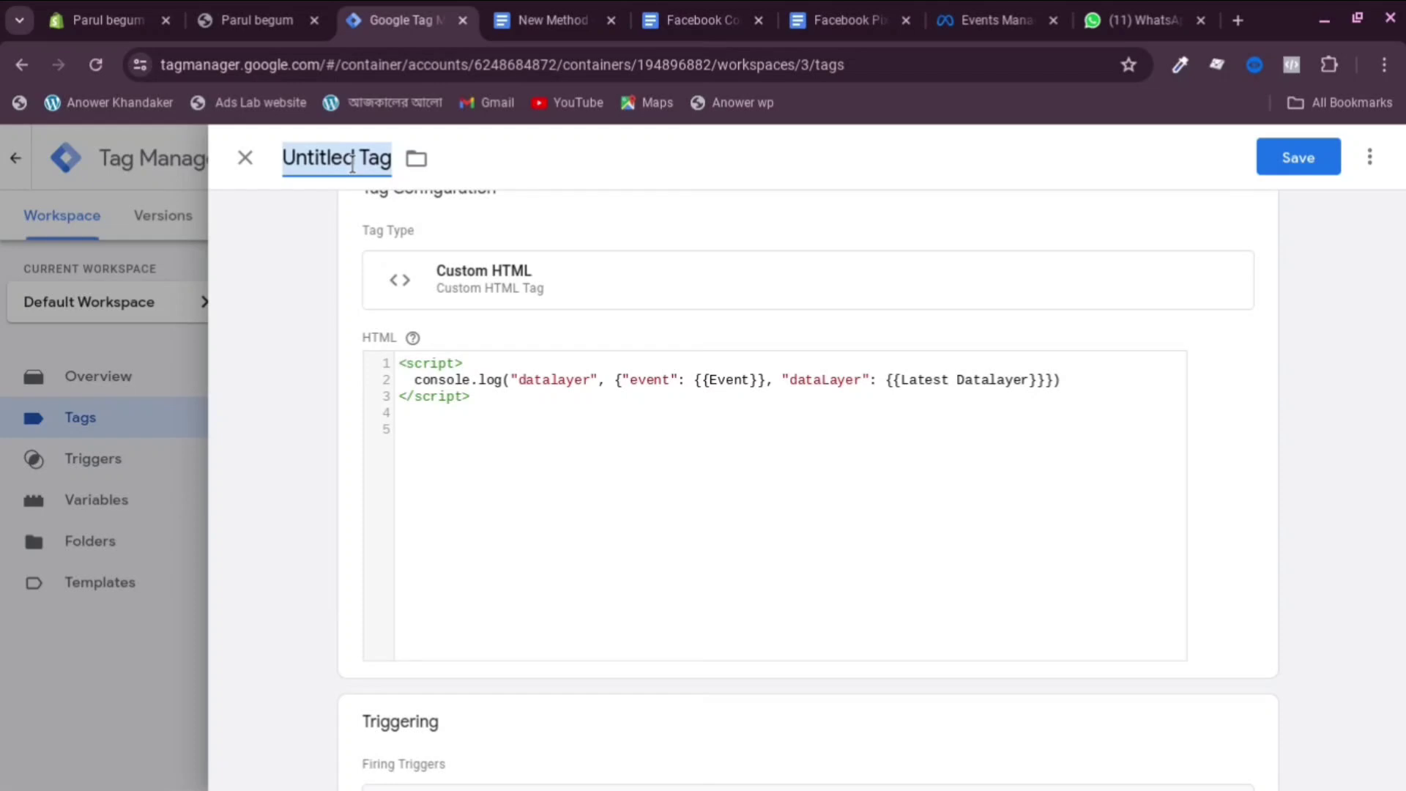
text(D)
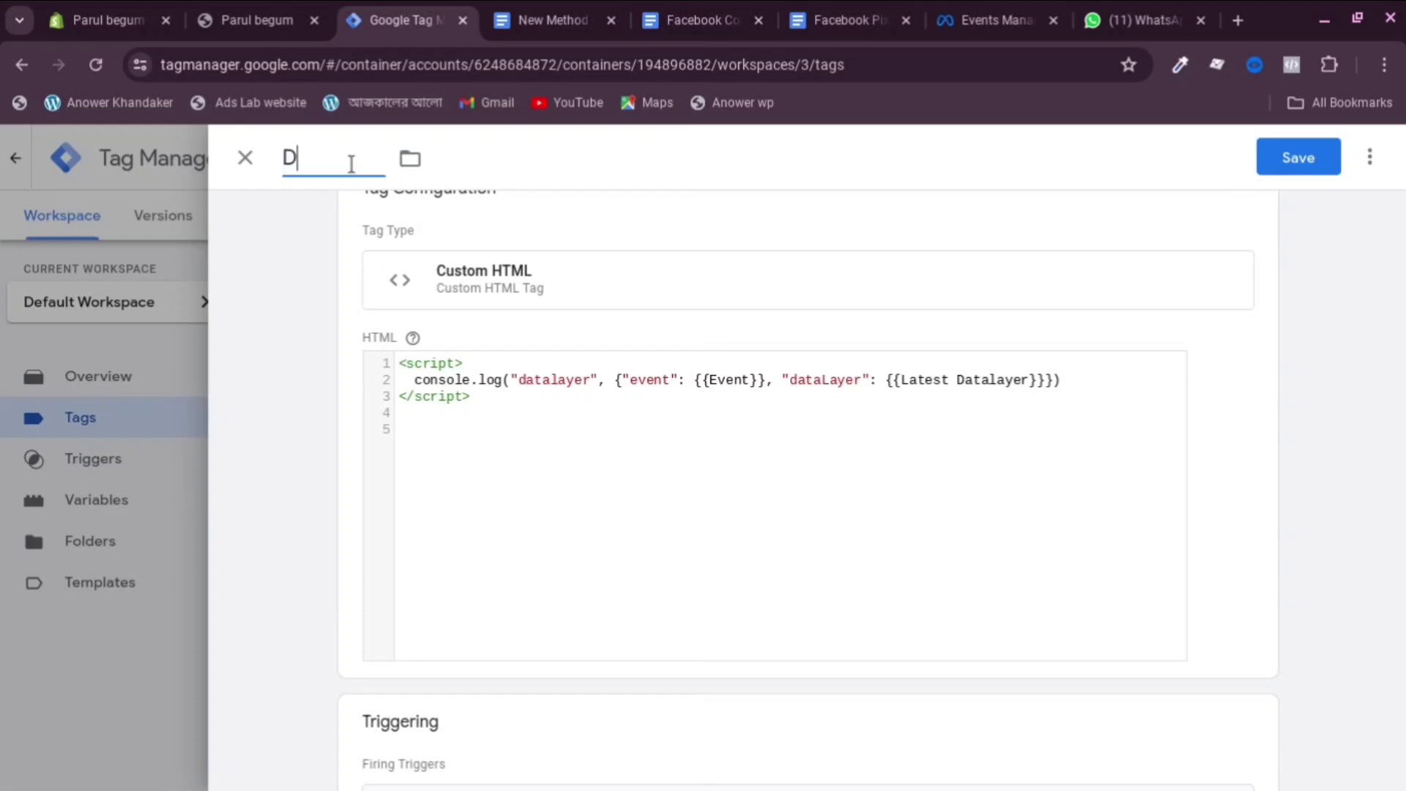
text(ar)
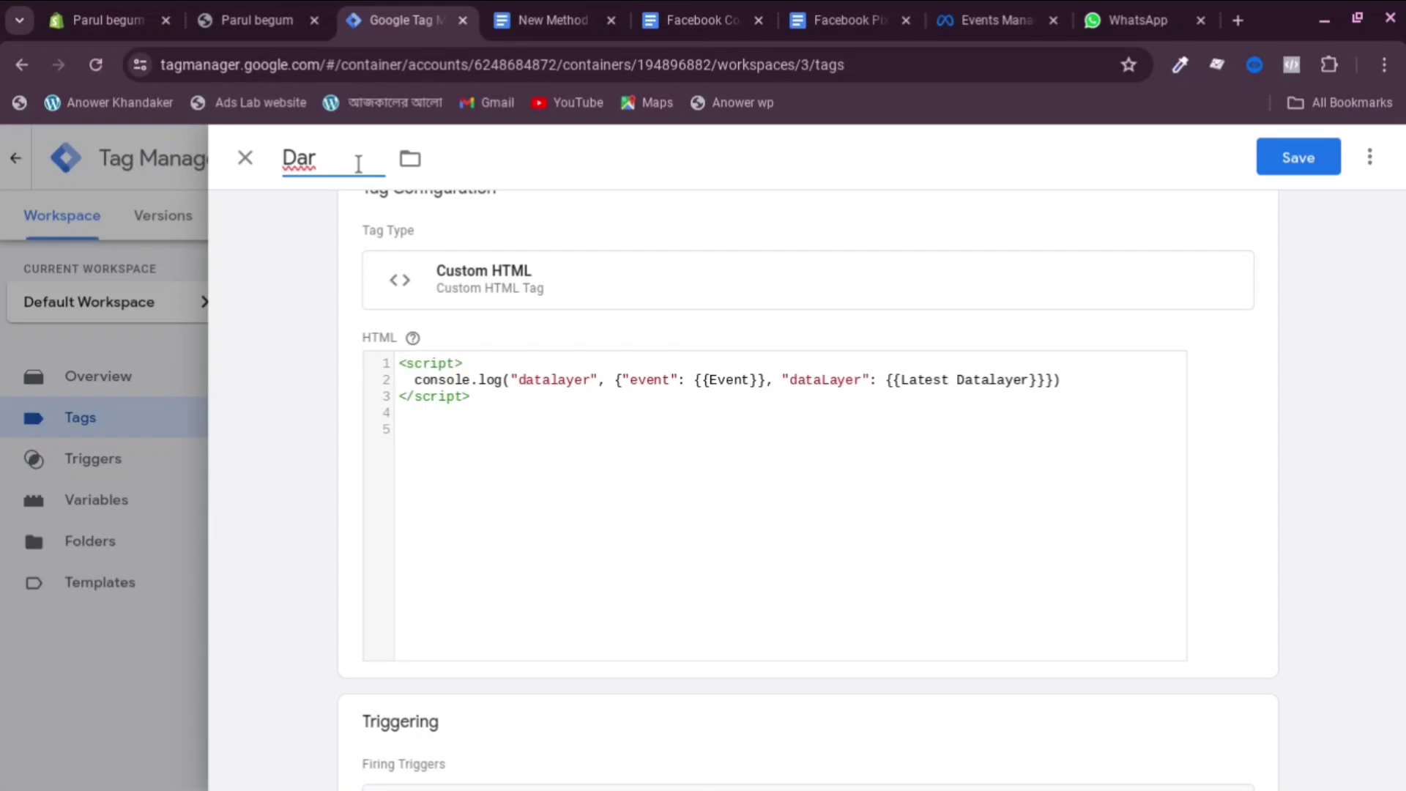
key(BackSpace)
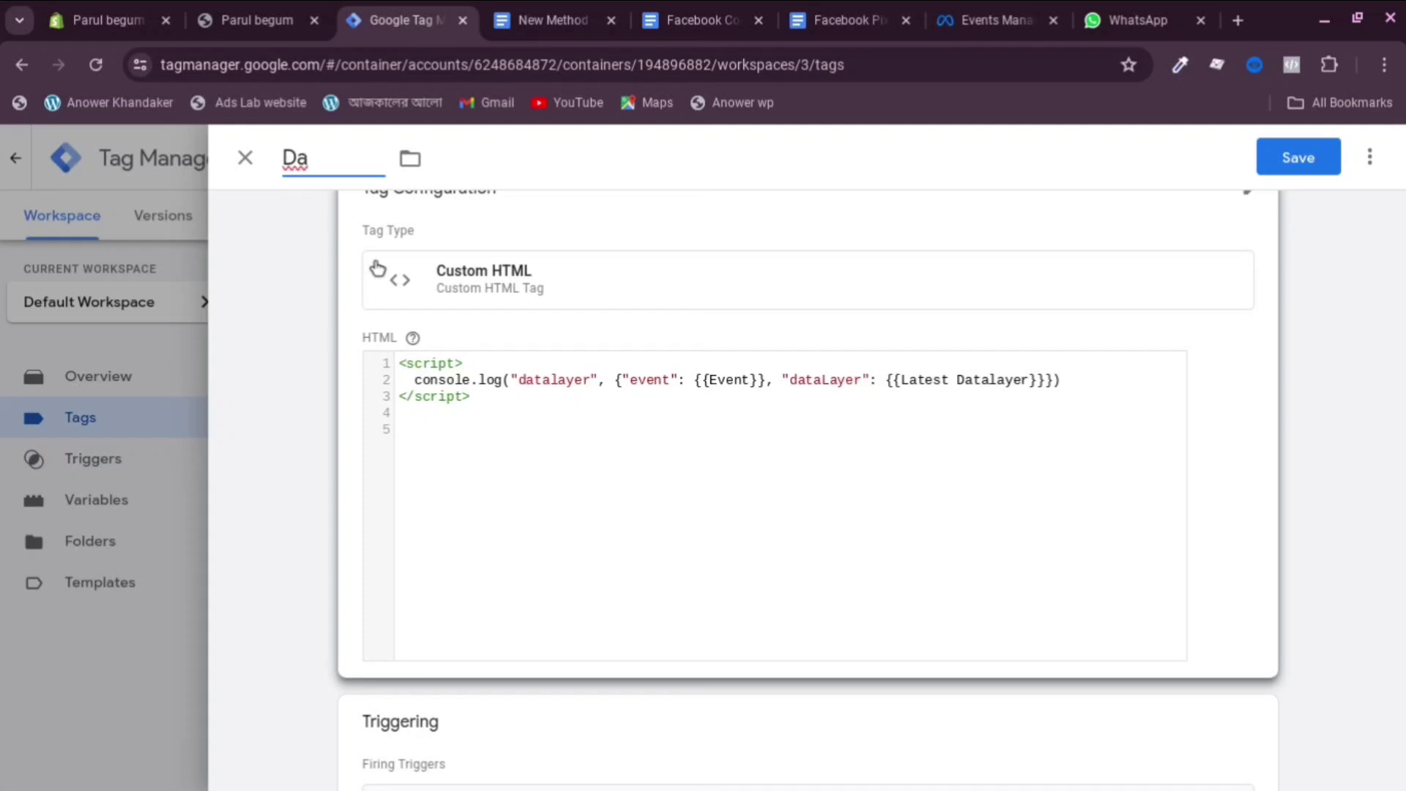
key(BackSpace)
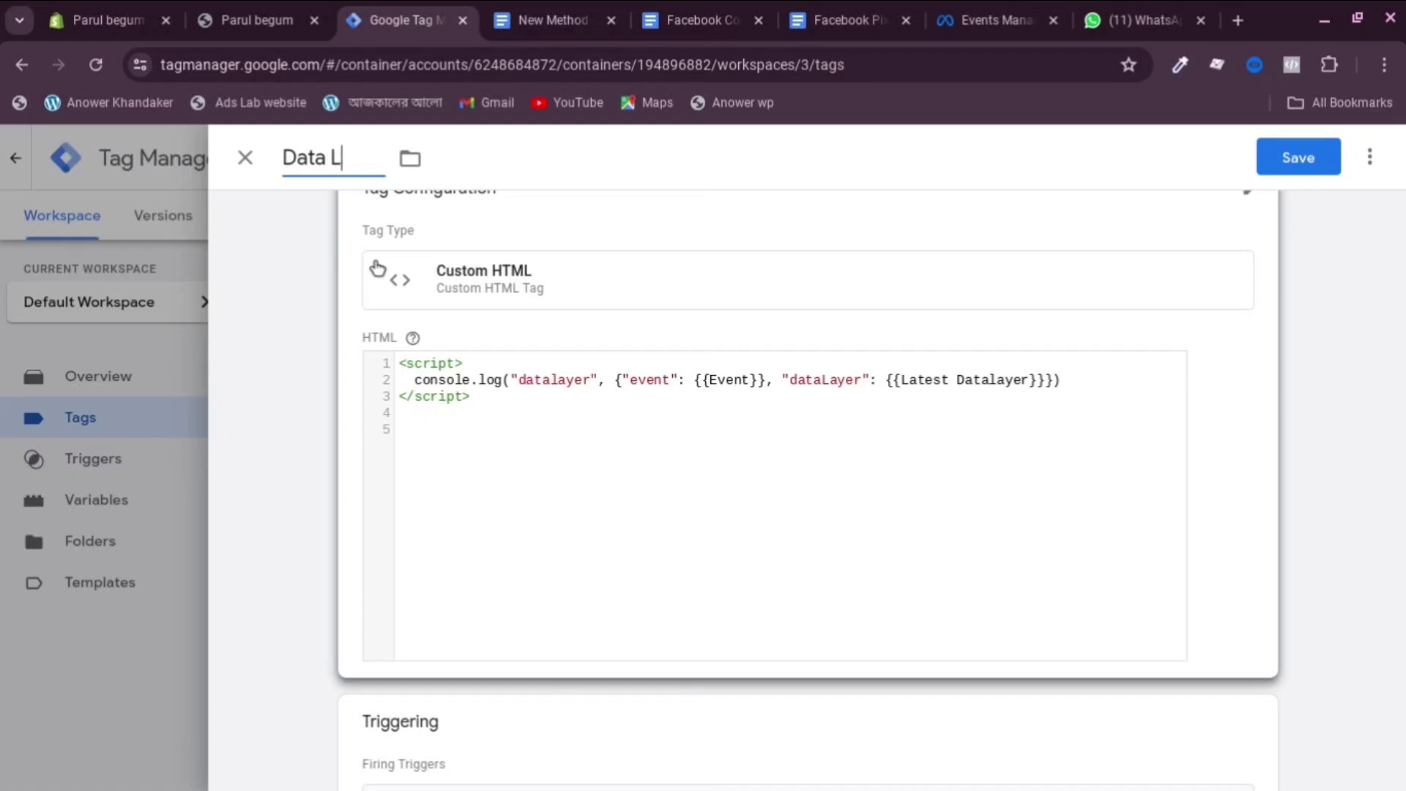
text(er)
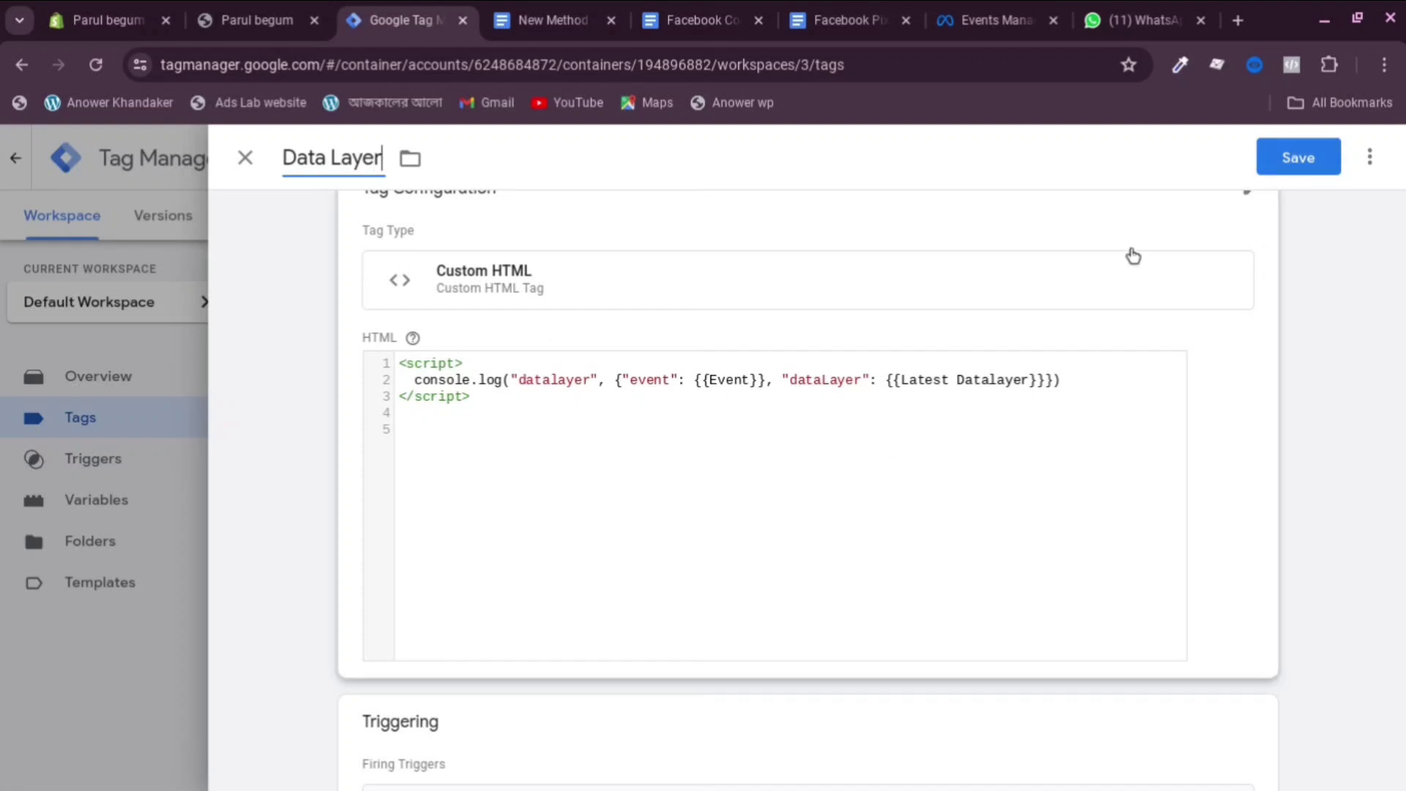
click(1324, 21)
click(1380, 775)
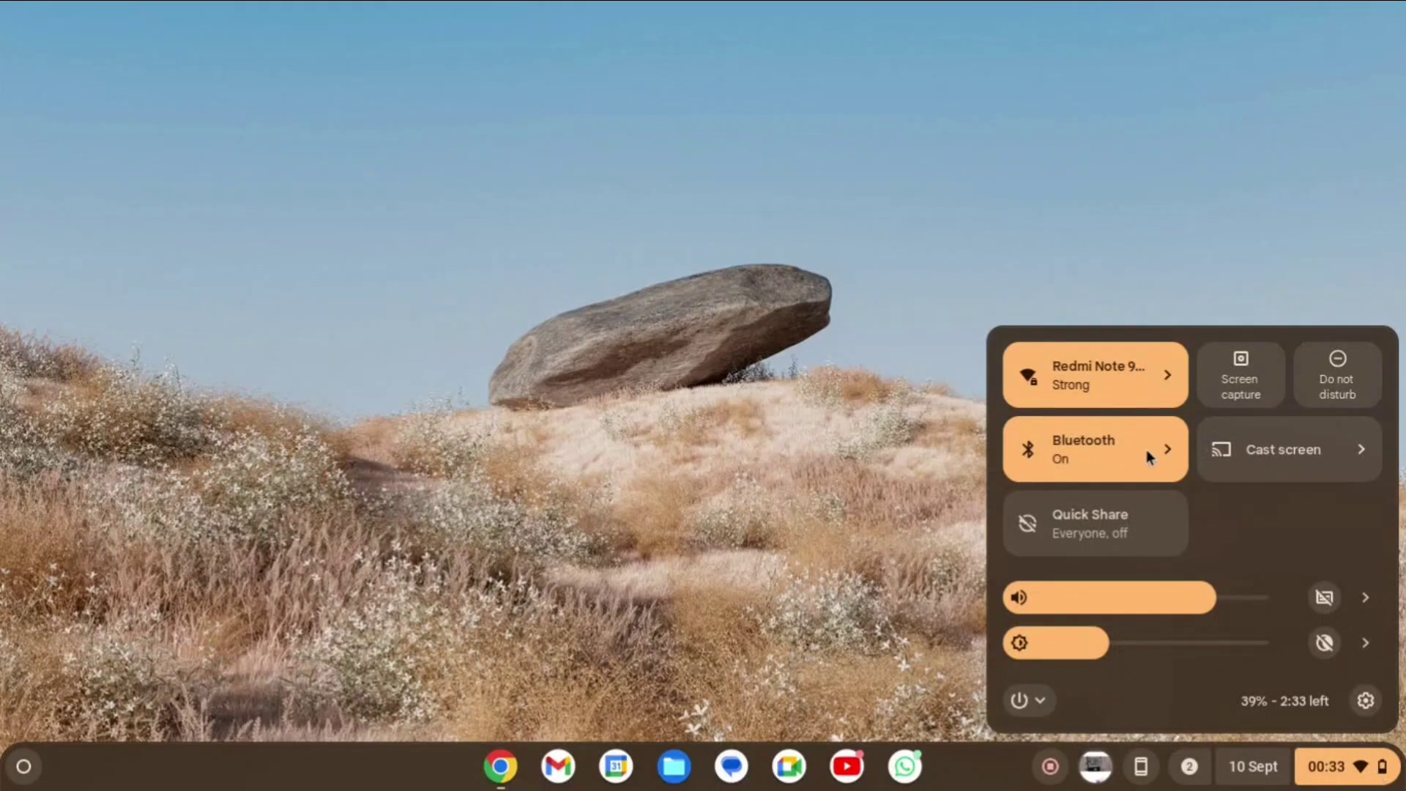
click(870, 393)
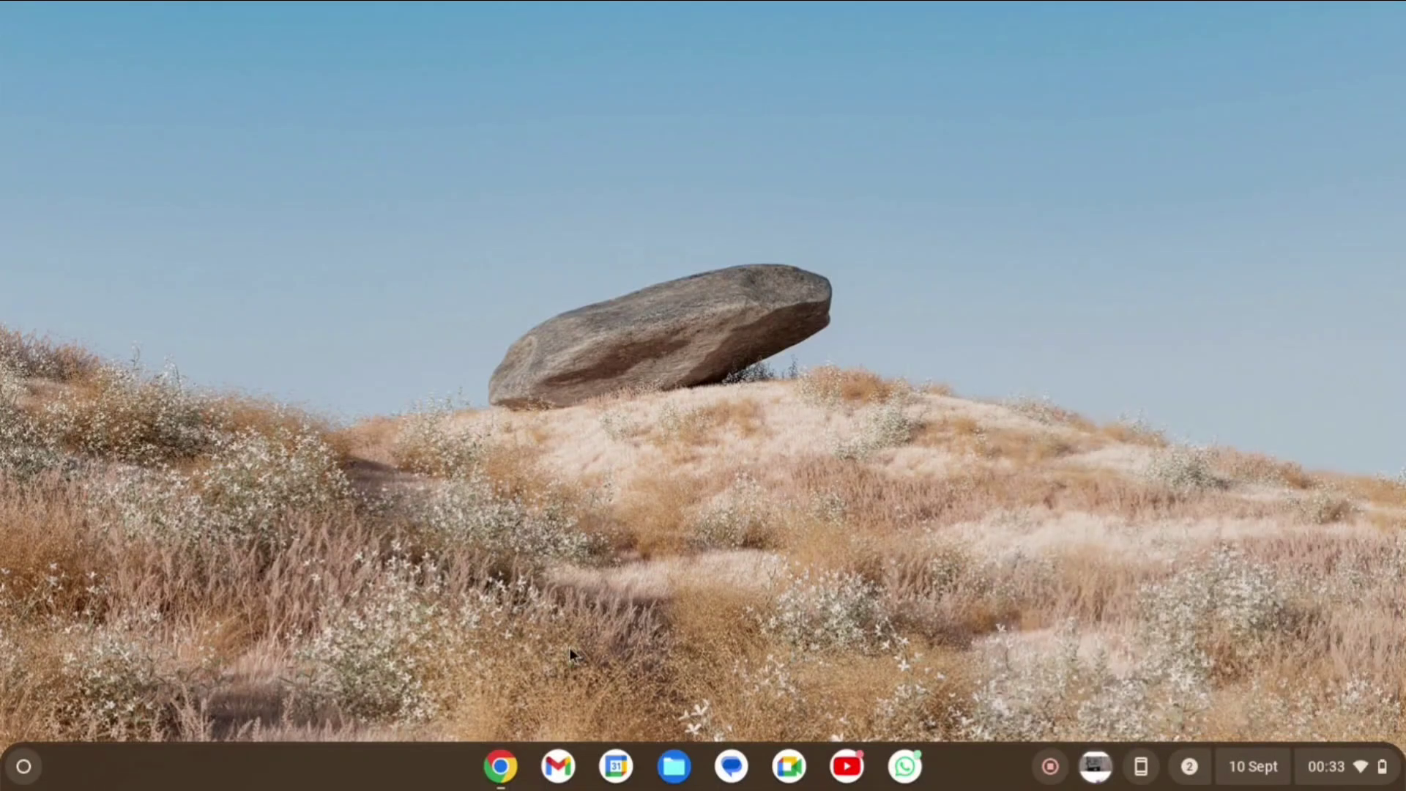
Save the Data Layer tag and publish the workspace changes to the Live environment, leaving the version name and description blank.
click(500, 766)
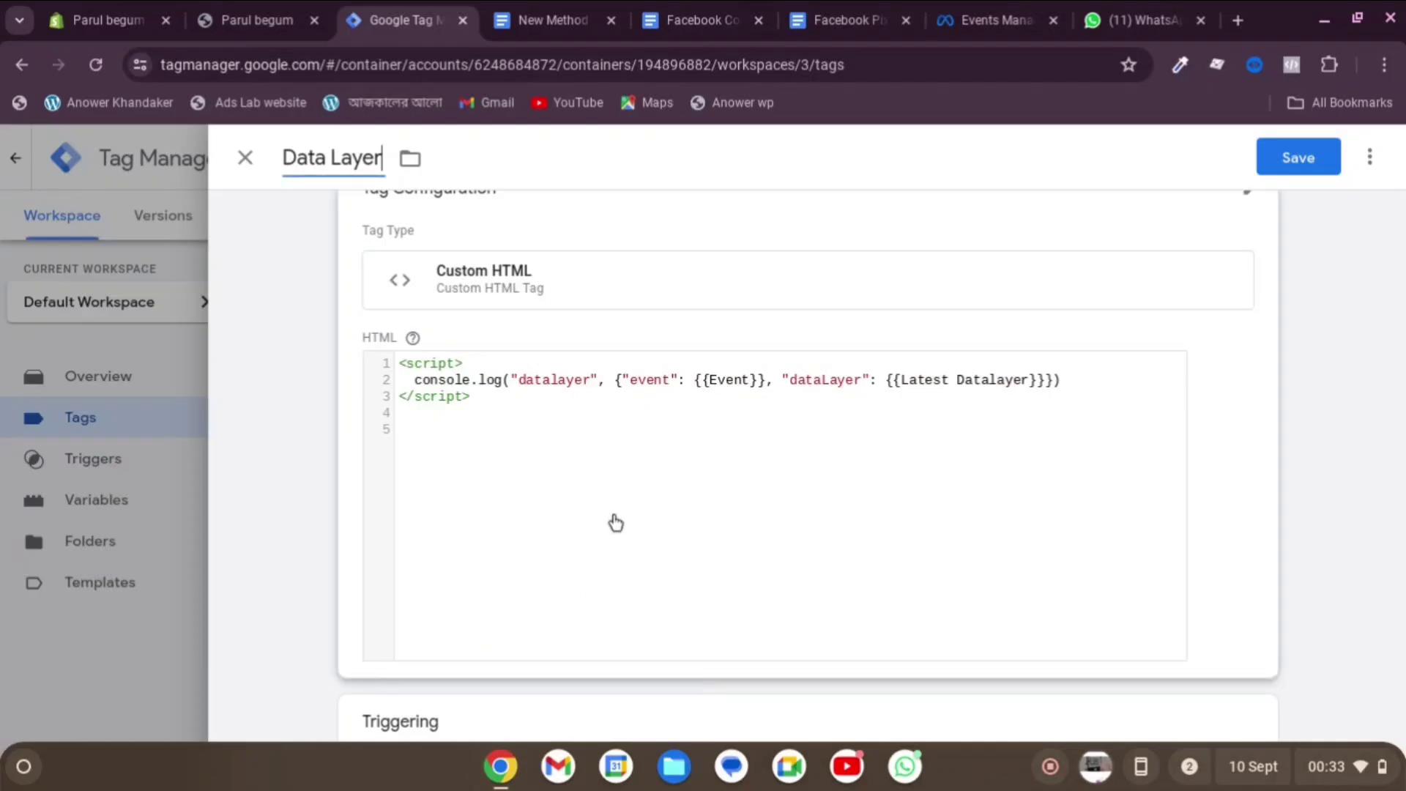
click(1287, 164)
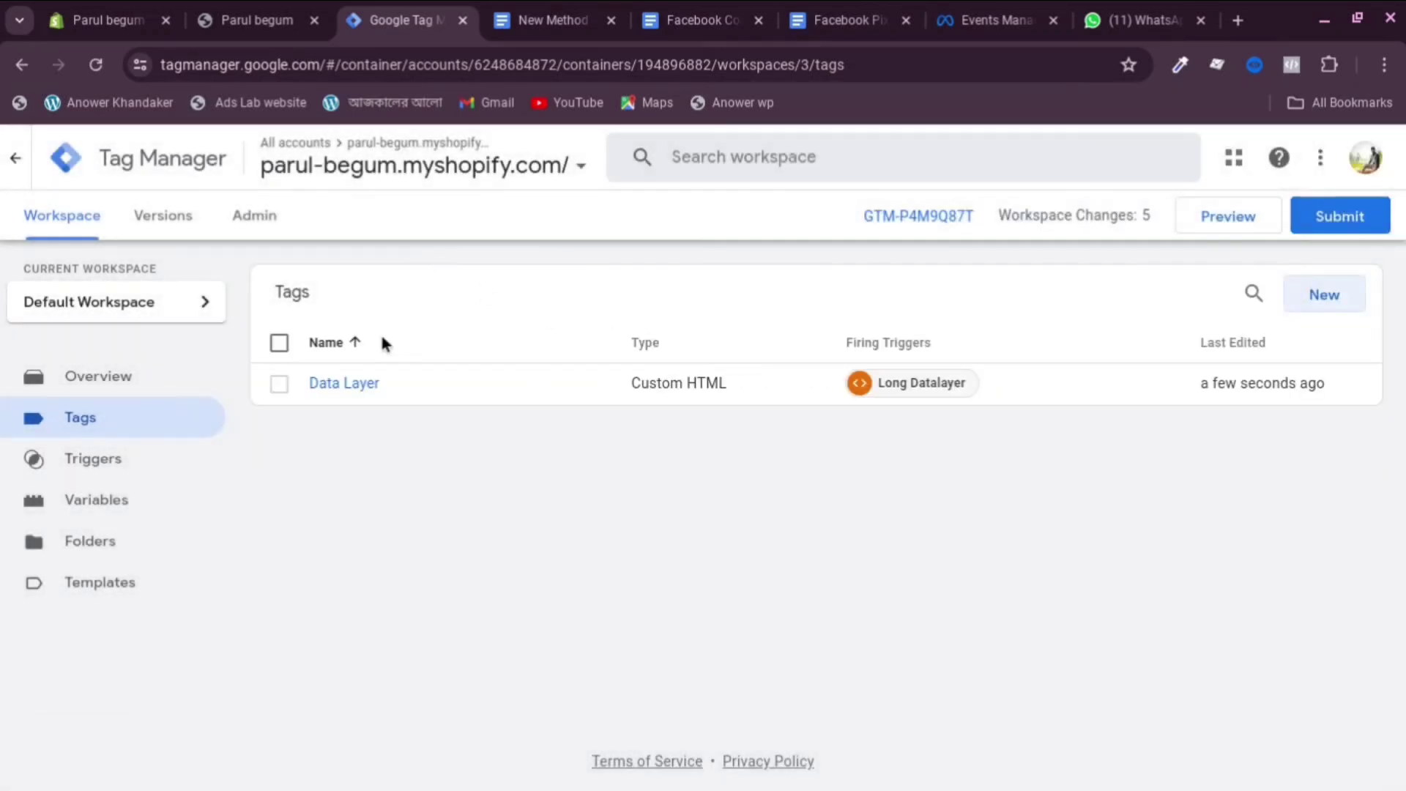
click(1340, 216)
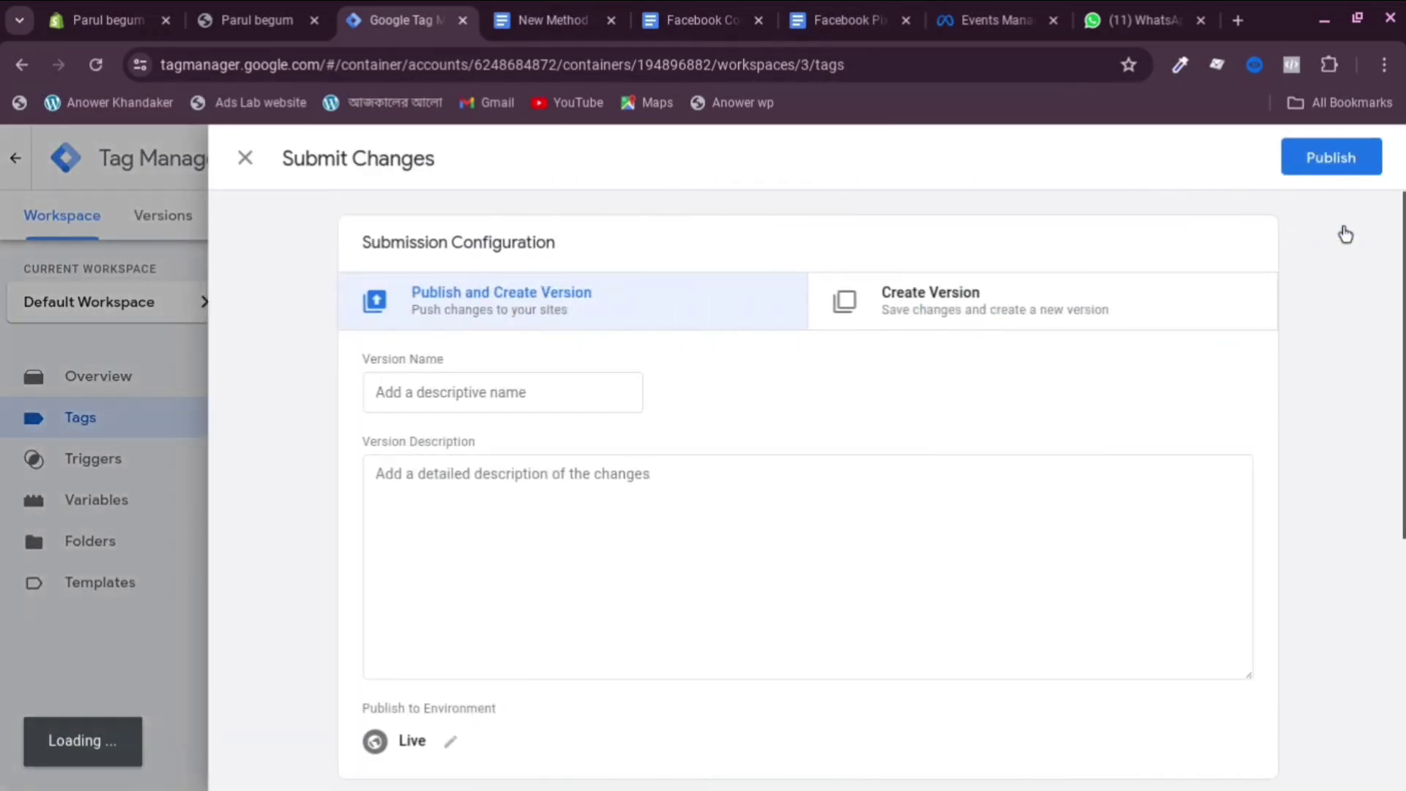
click(155, 450)
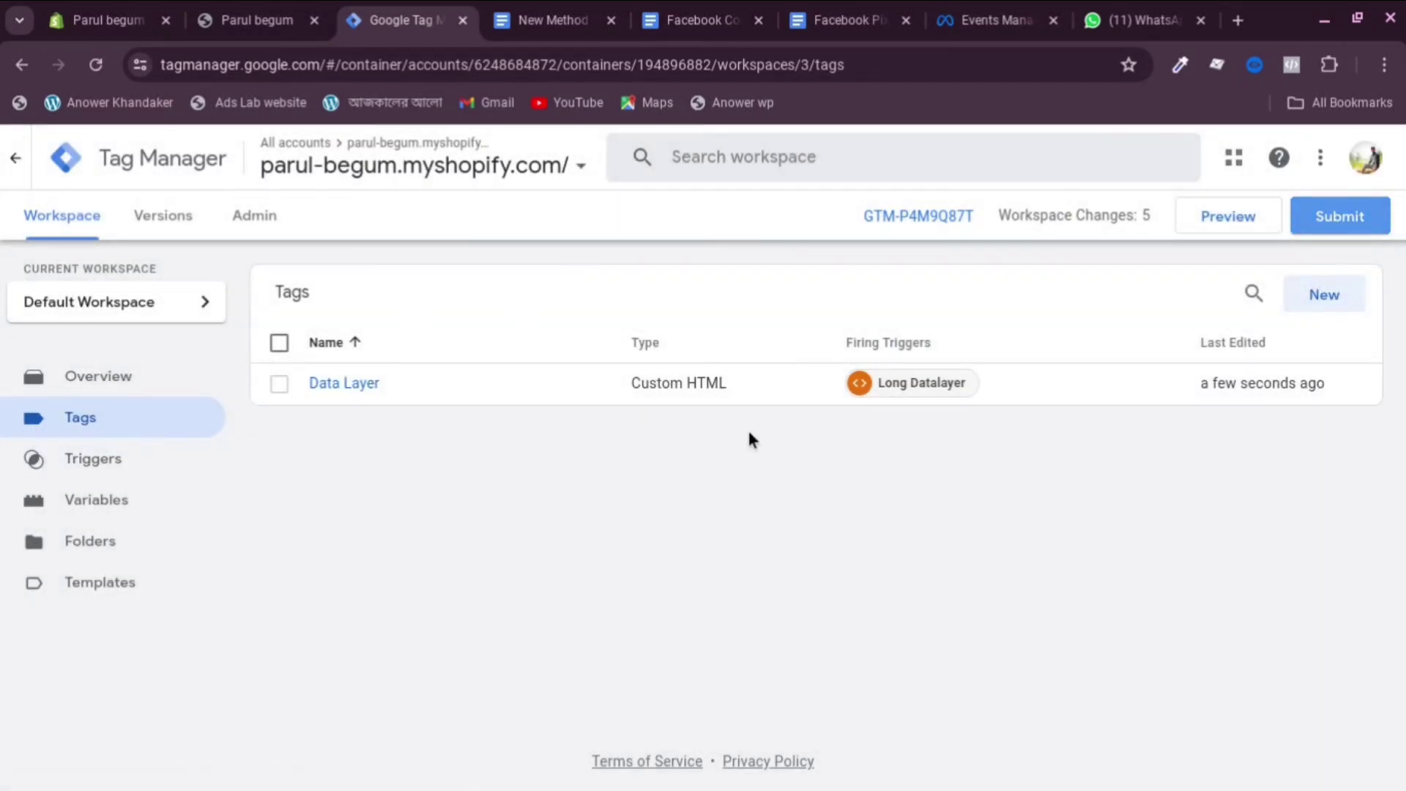
click(1340, 216)
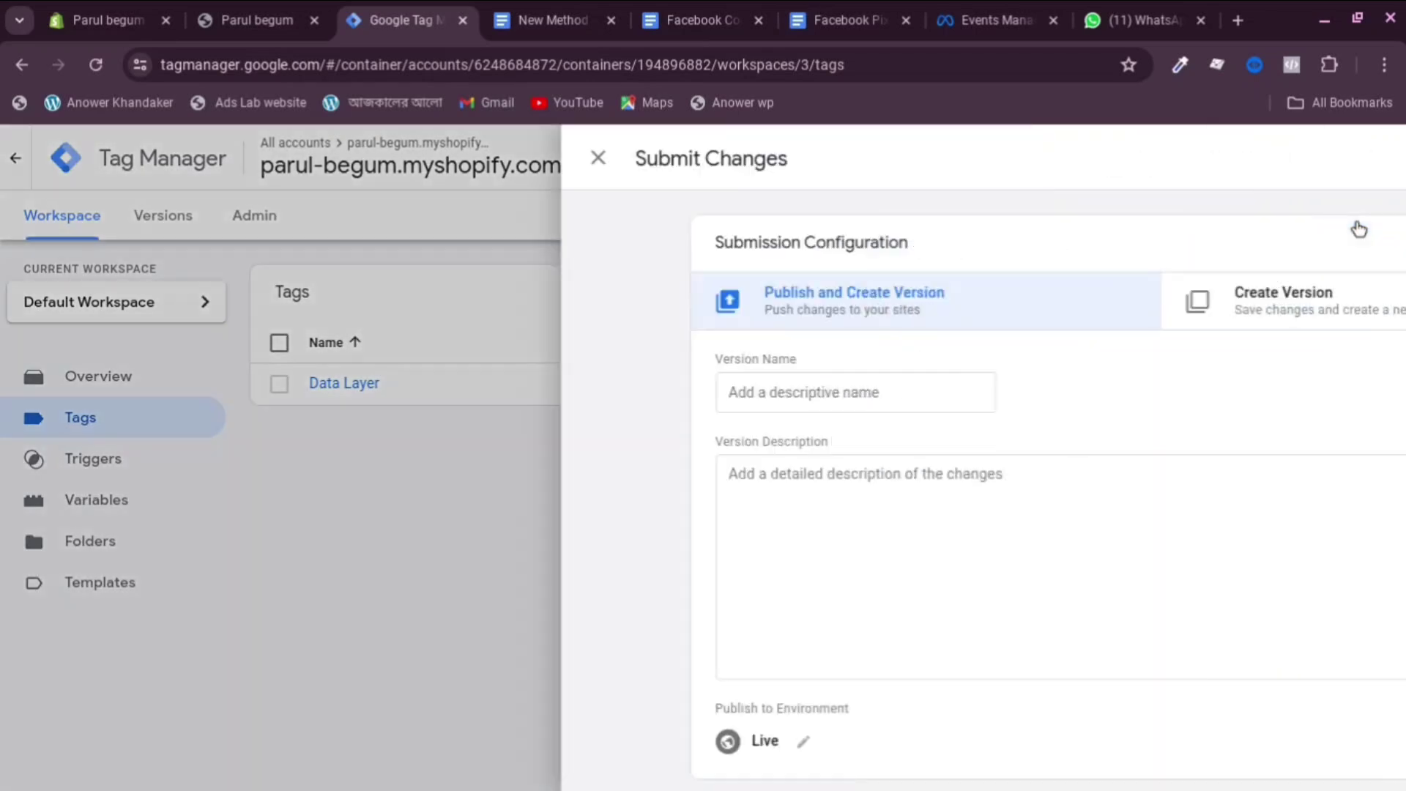
click(1348, 159)
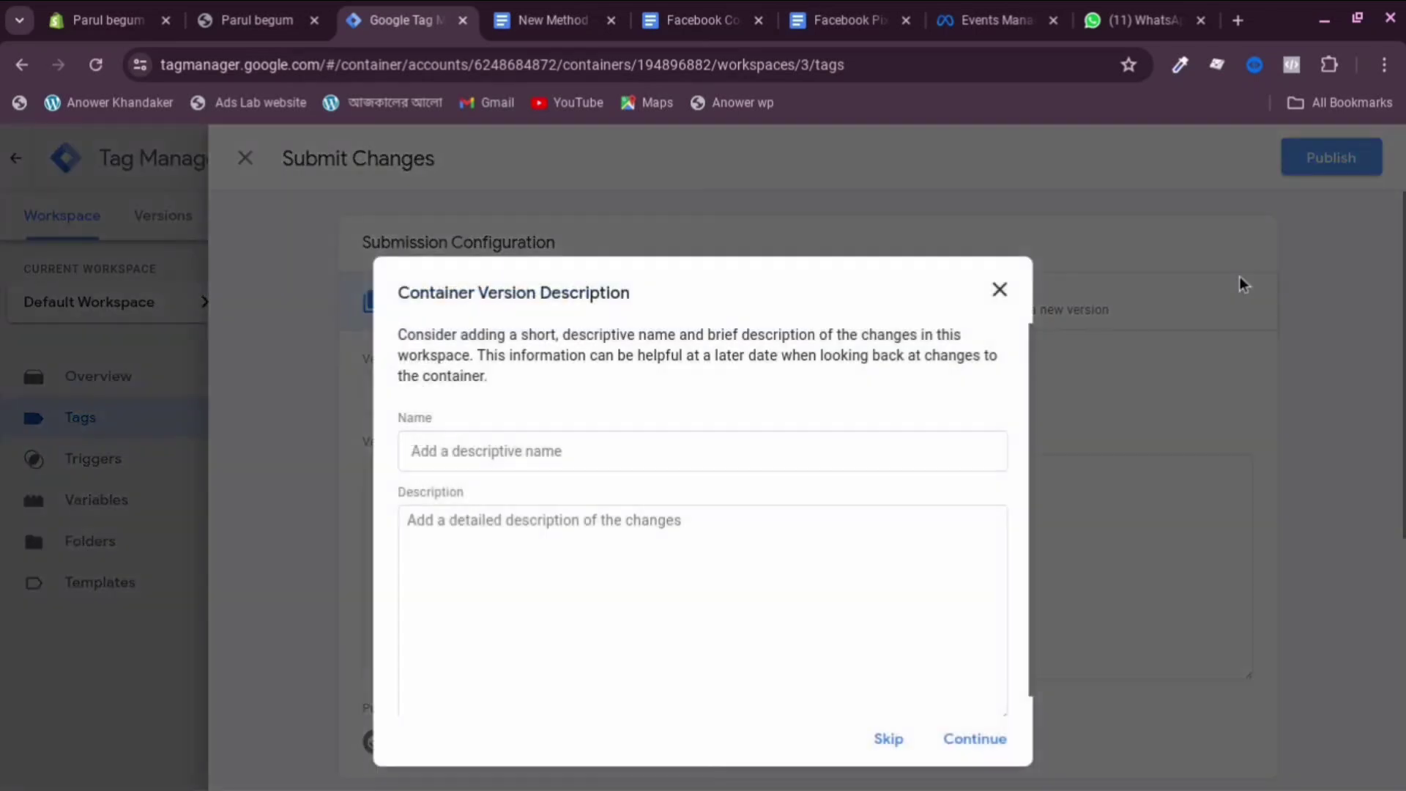
click(984, 739)
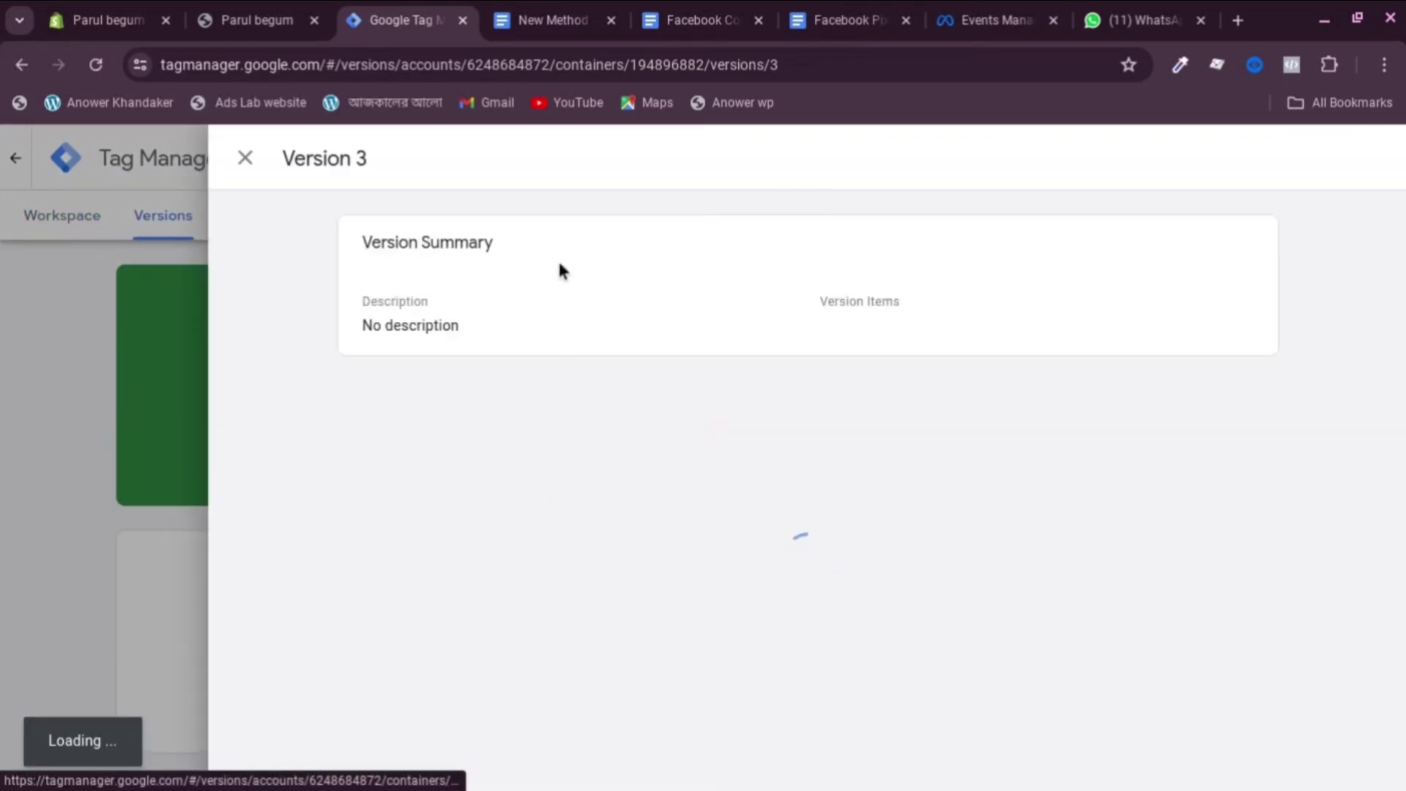
Close the published version's summary and return to the container's workspace.
click(235, 167)
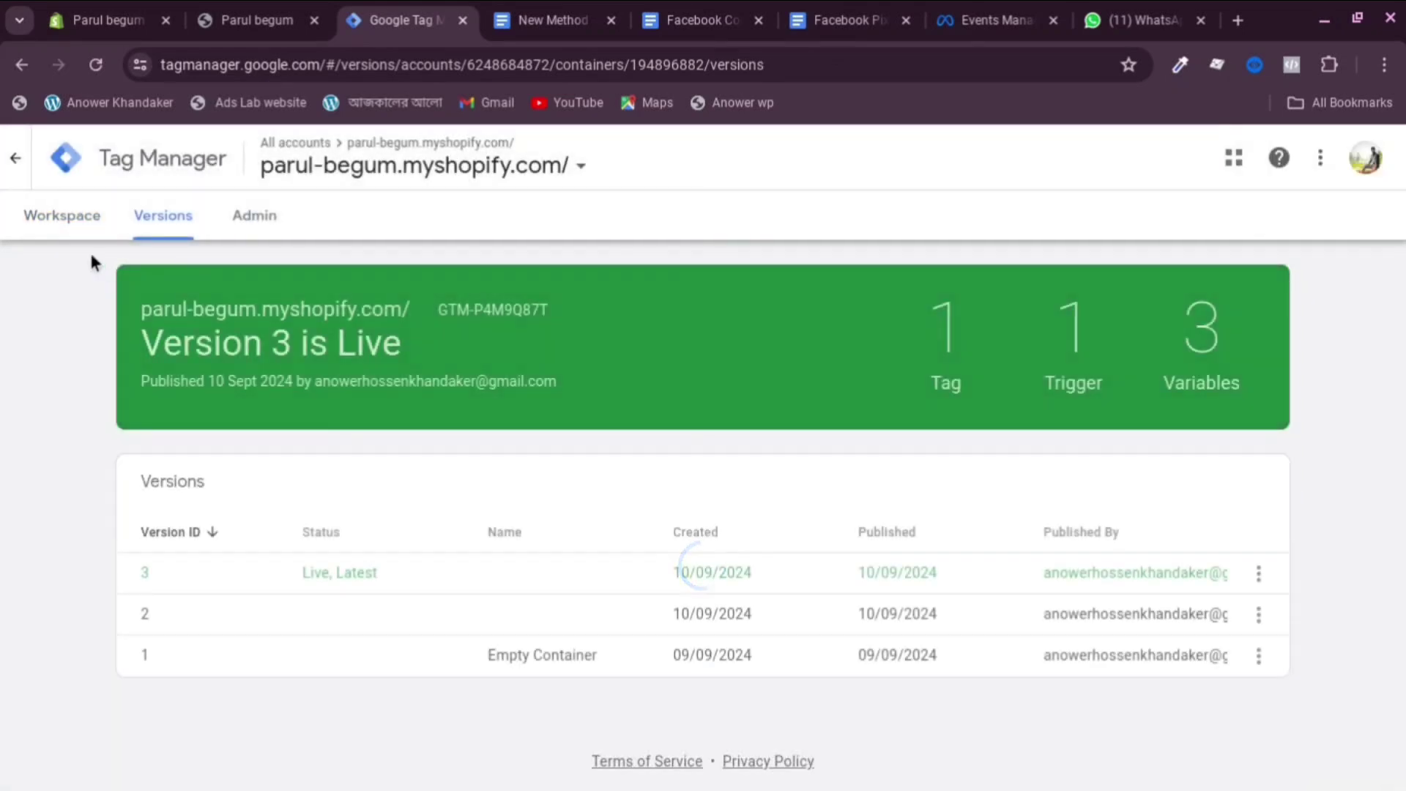
click(52, 219)
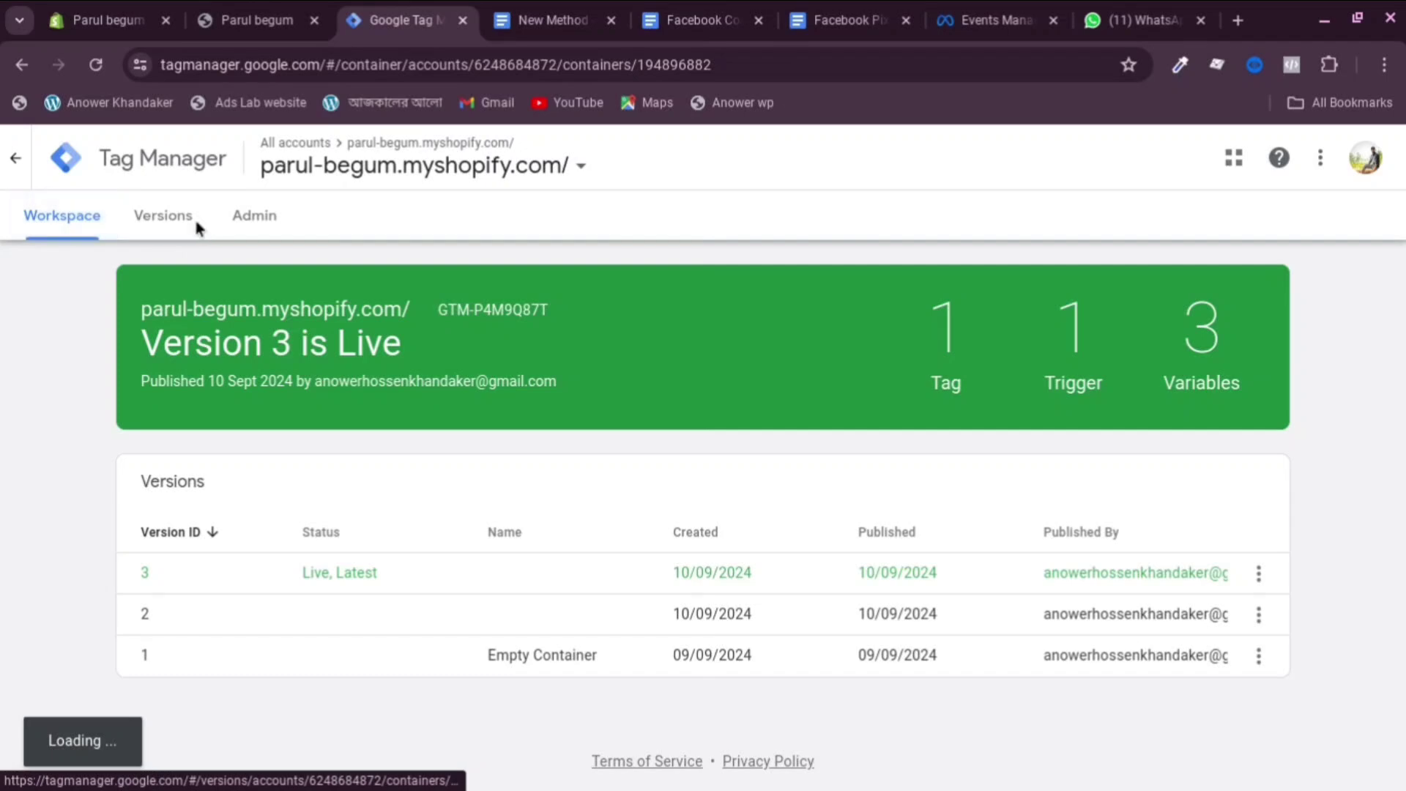
click(170, 229)
click(69, 226)
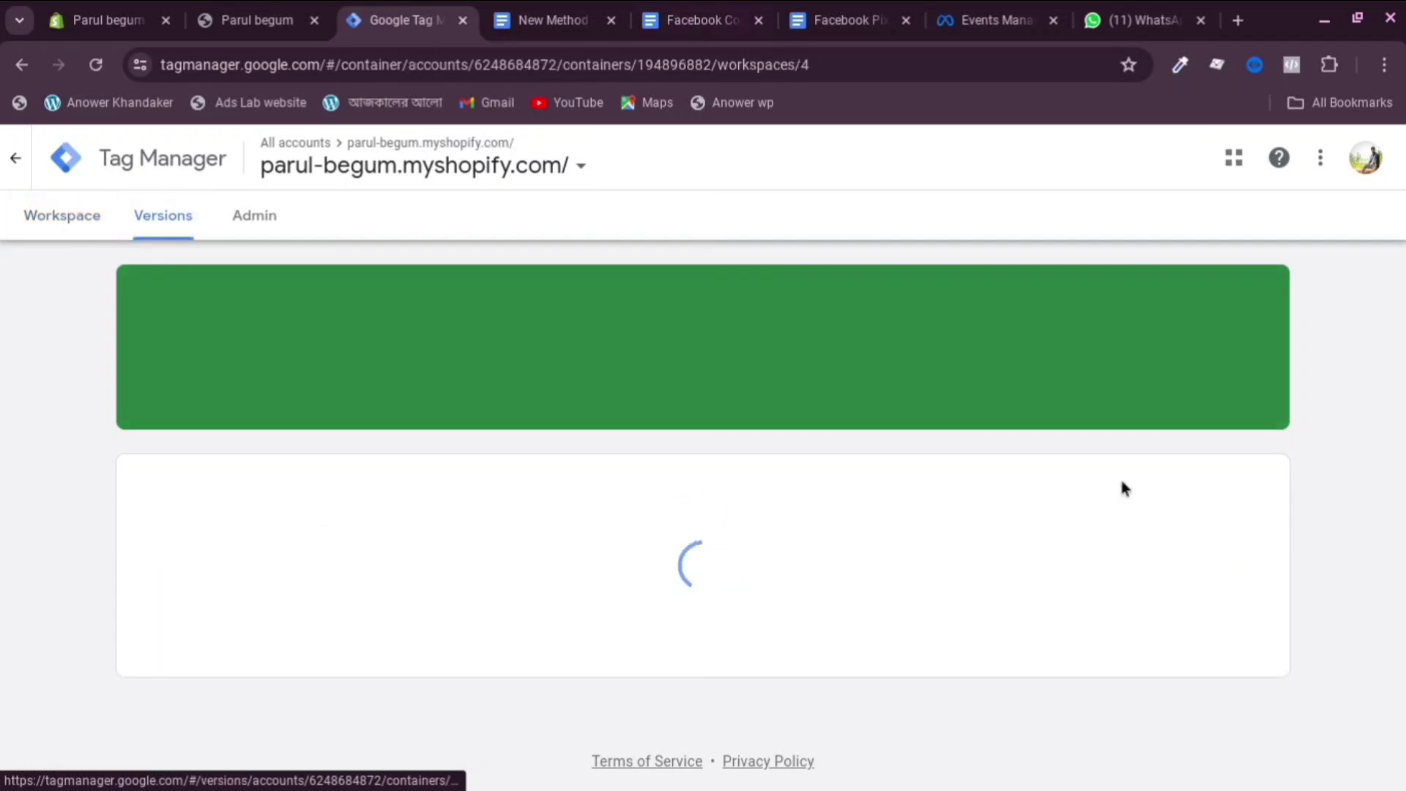
Reload the Shopify store's home page in the storefront tab.
click(241, 16)
click(95, 65)
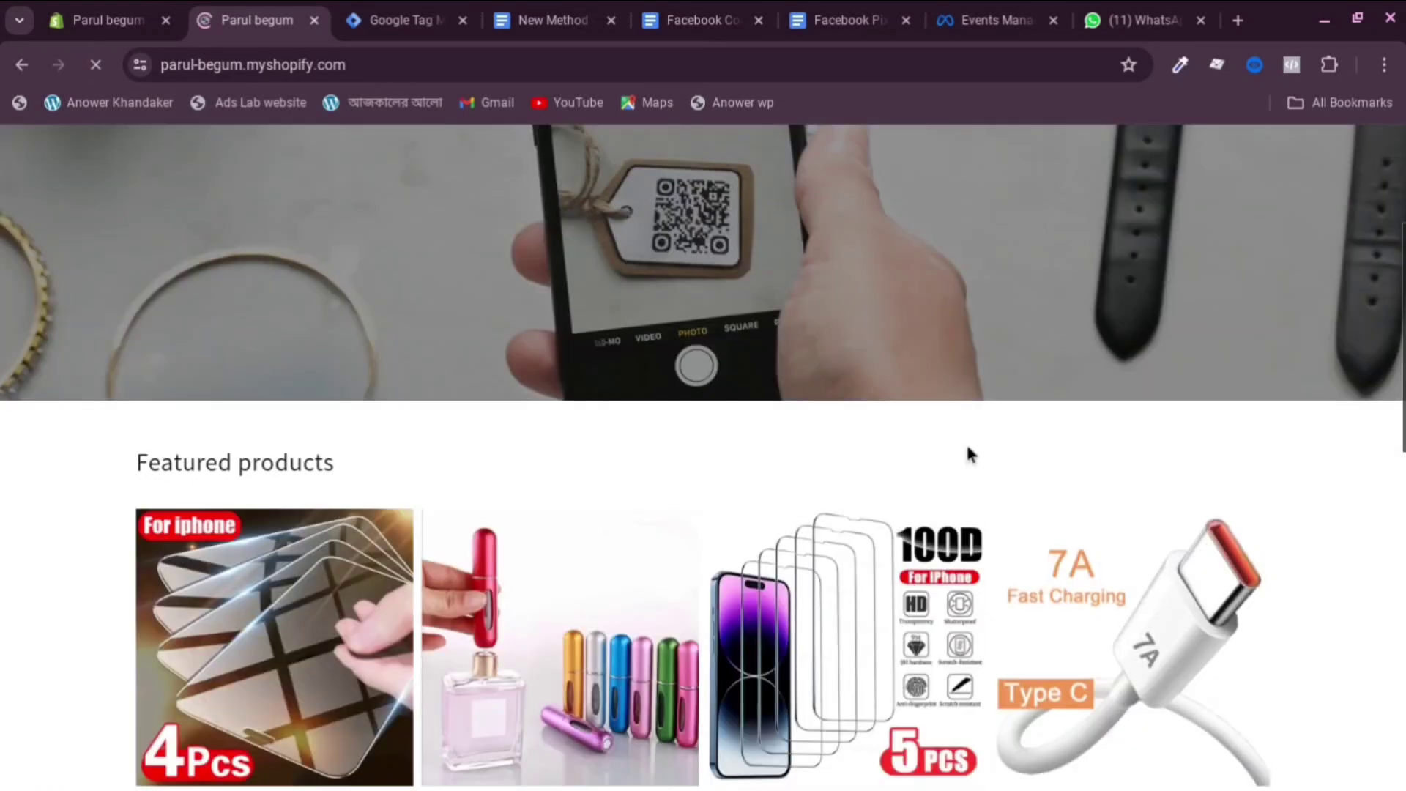
right_click(748, 257)
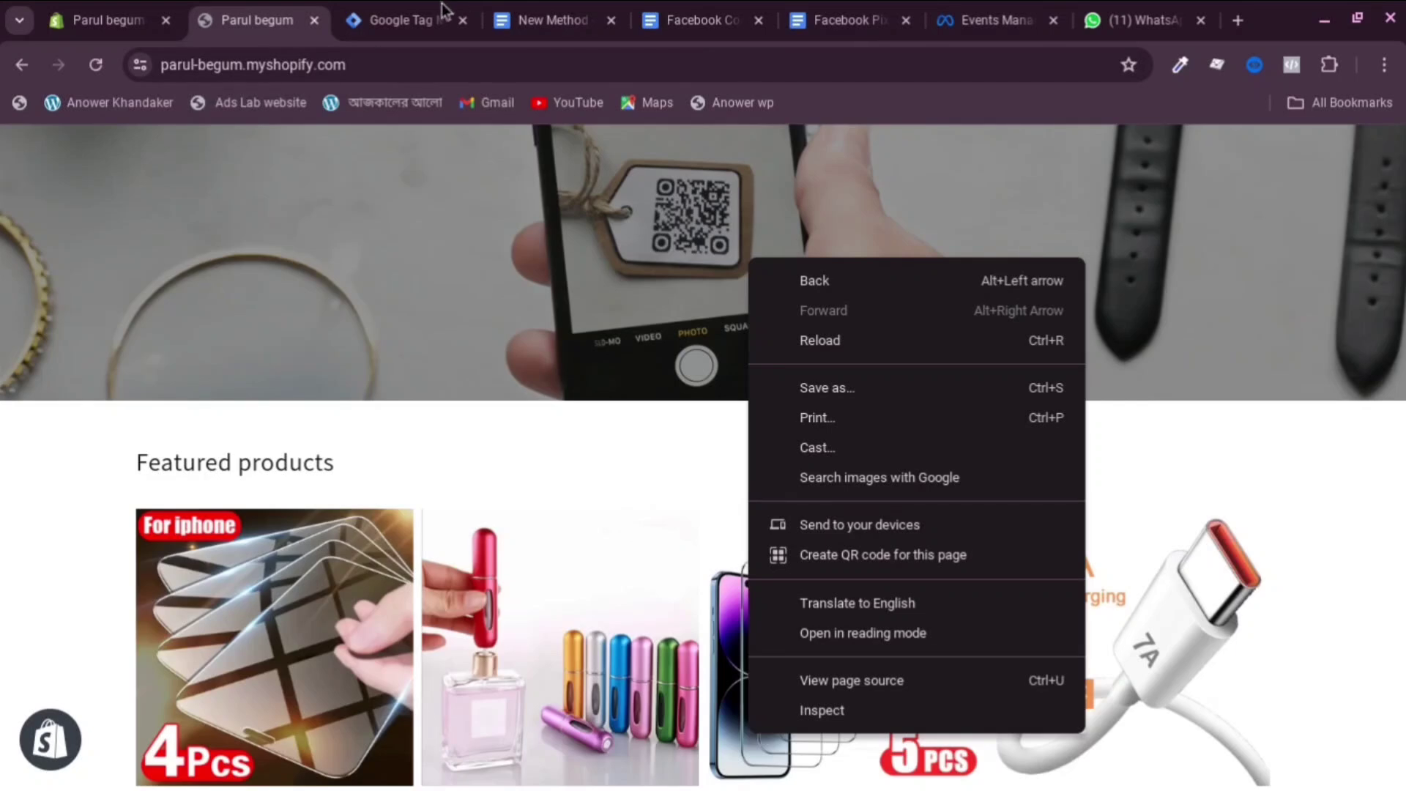
key(Escape)
Start preview mode for the Tag Manager container and copy the Shopify storefront's URL.
click(367, 23)
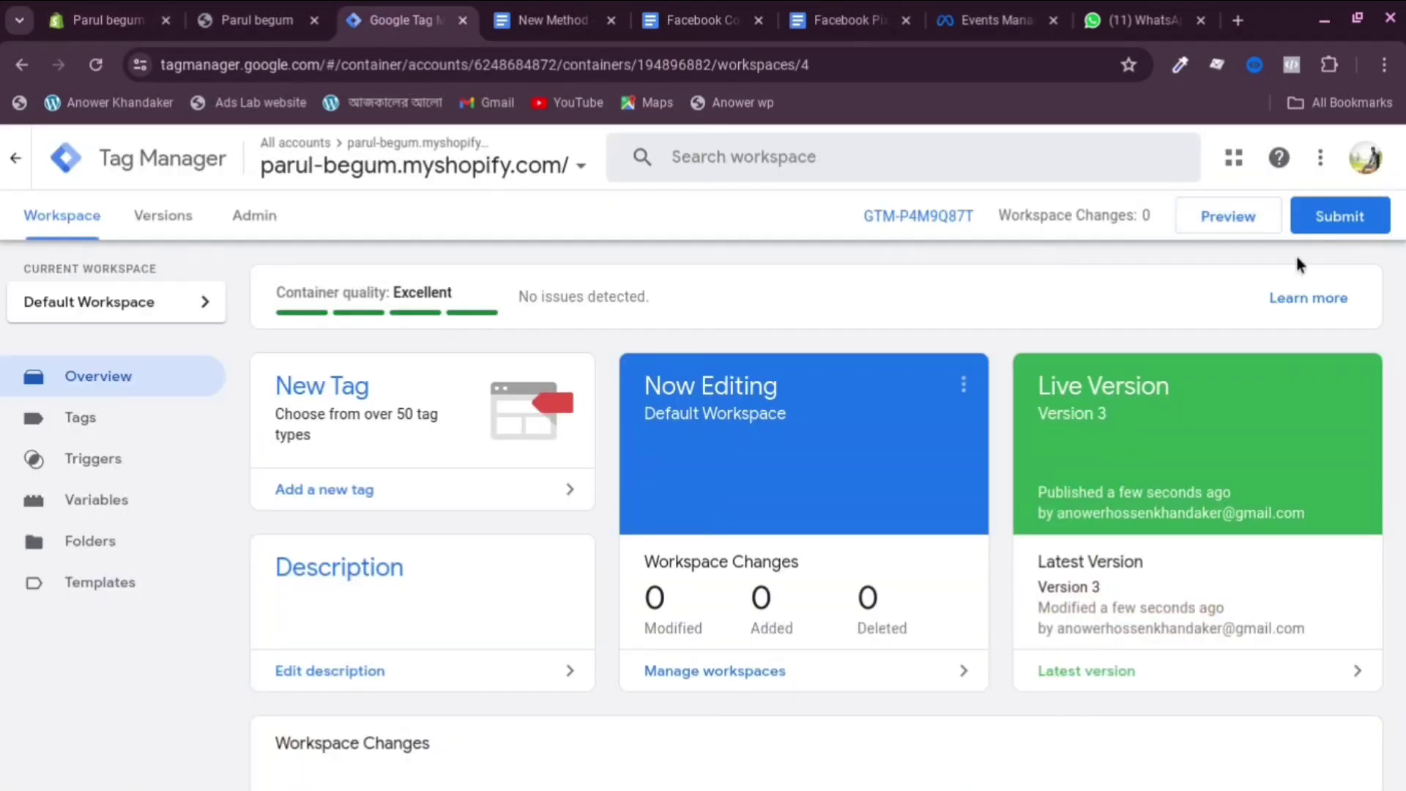
click(1229, 223)
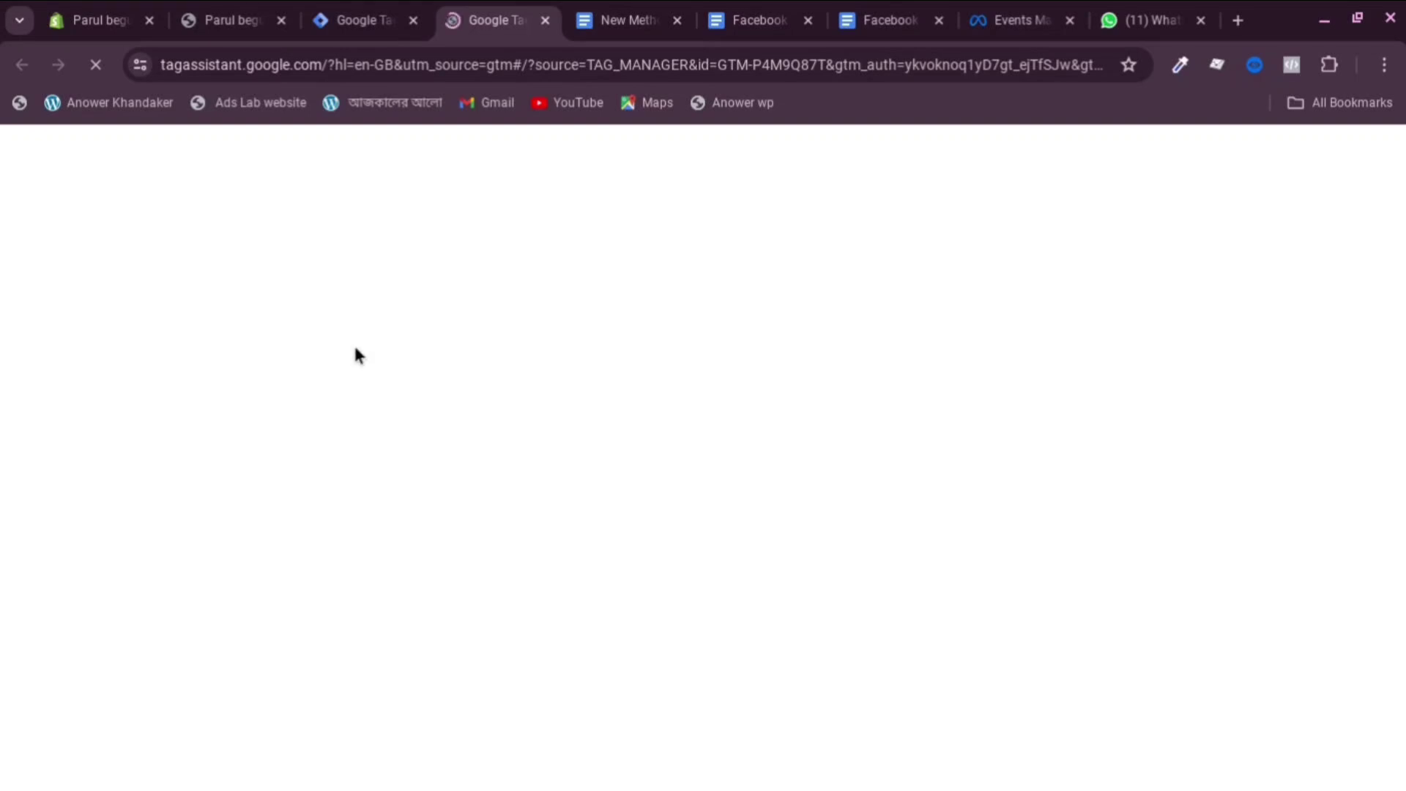
click(581, 566)
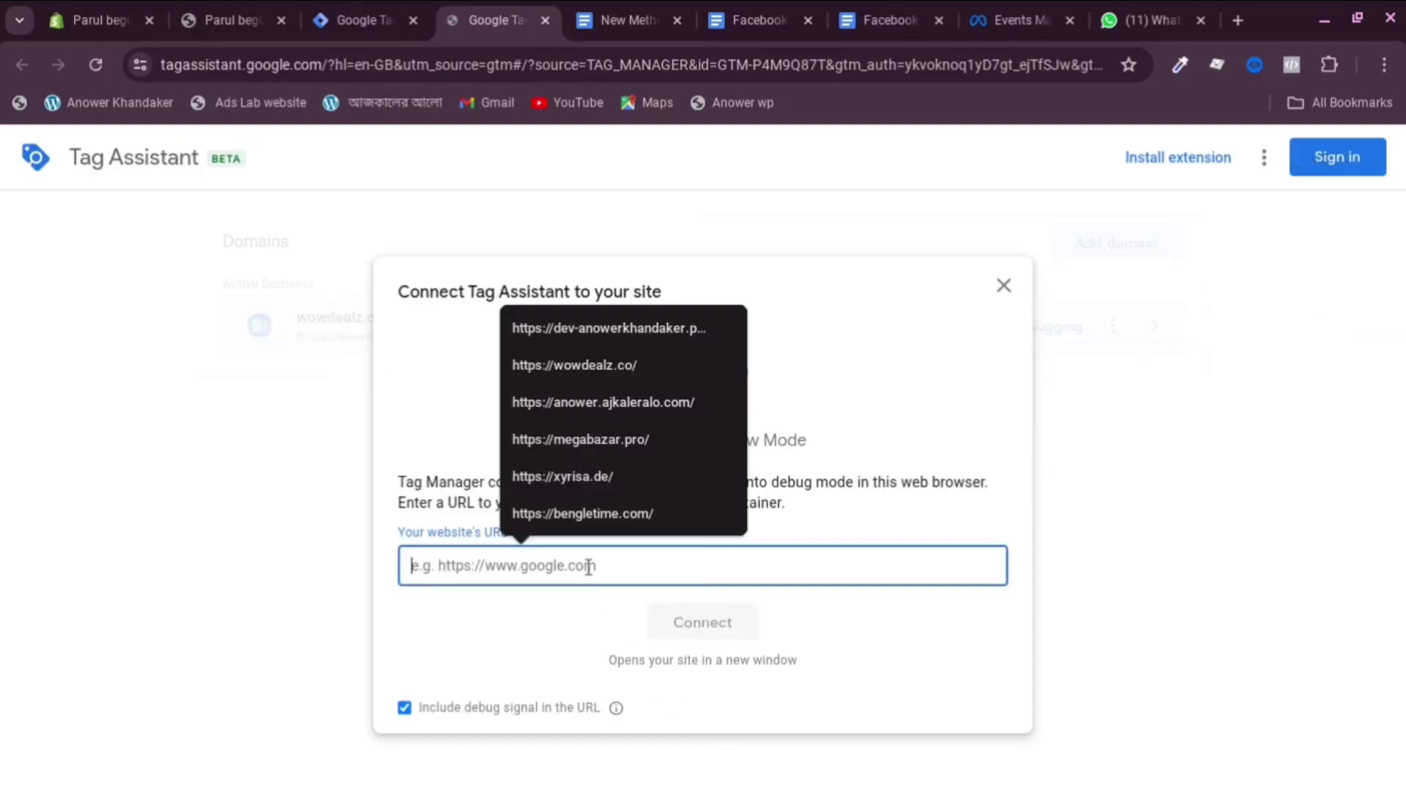
click(233, 19)
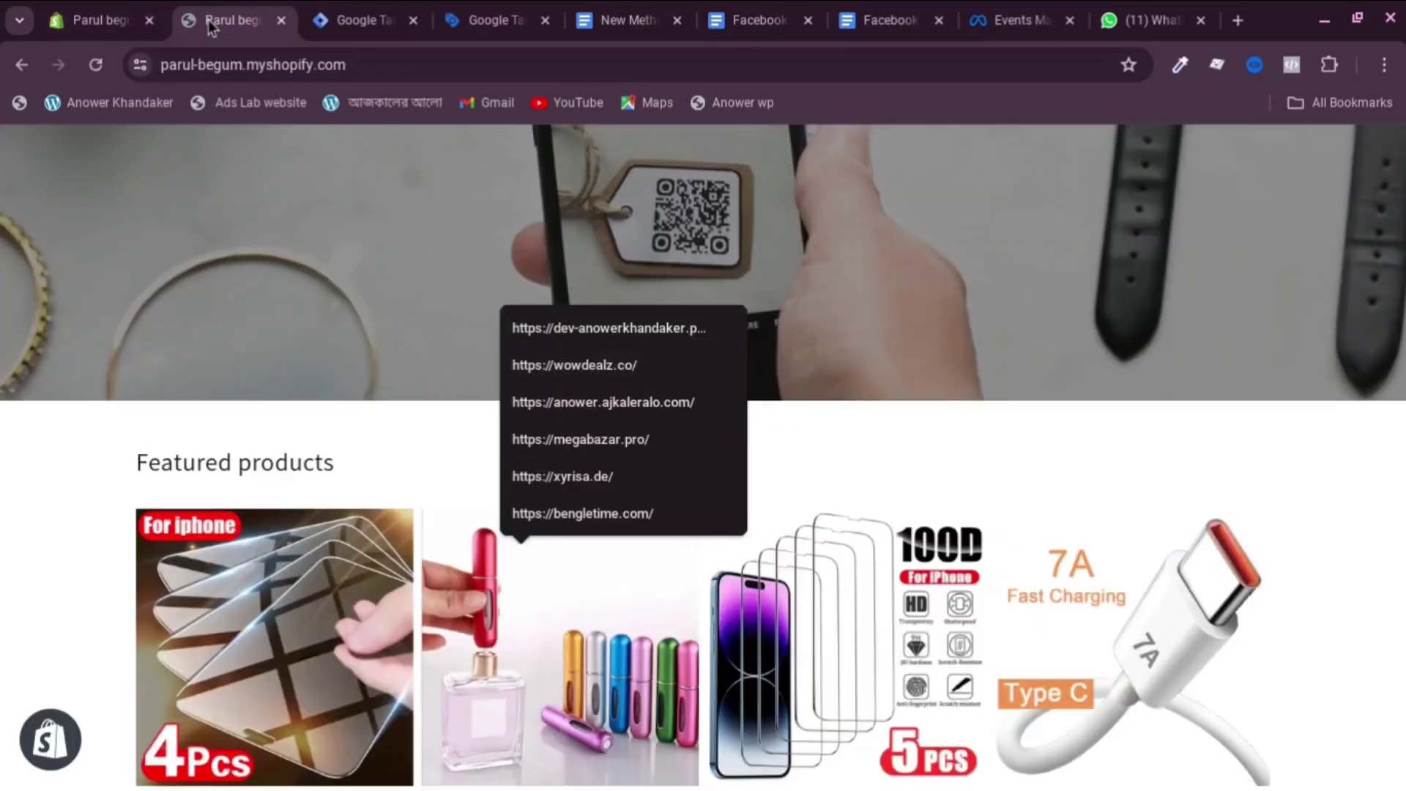
click(416, 78)
right_click(416, 77)
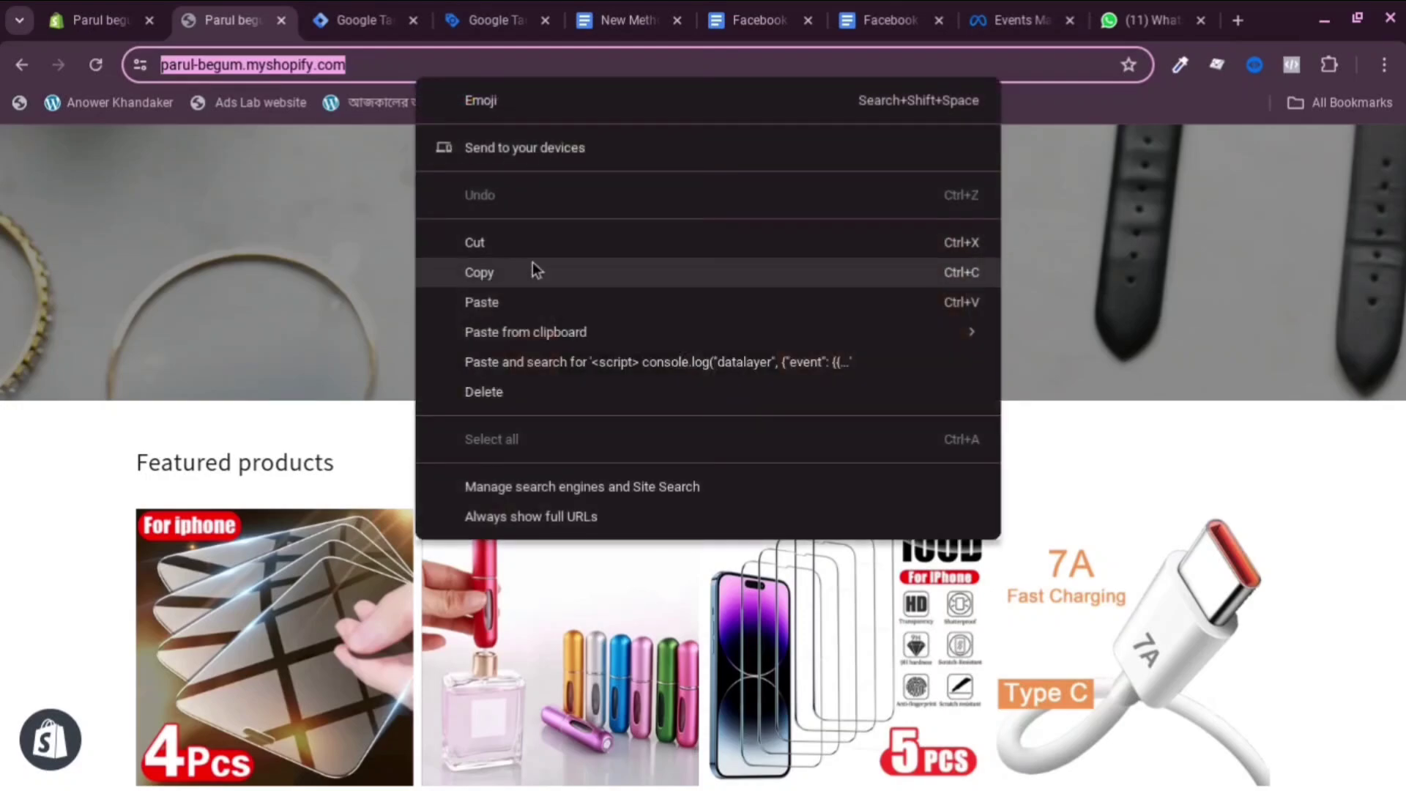
click(505, 271)
Try to connect Tag Assistant to the copied Shopify store URL with the debug signal included.
click(497, 17)
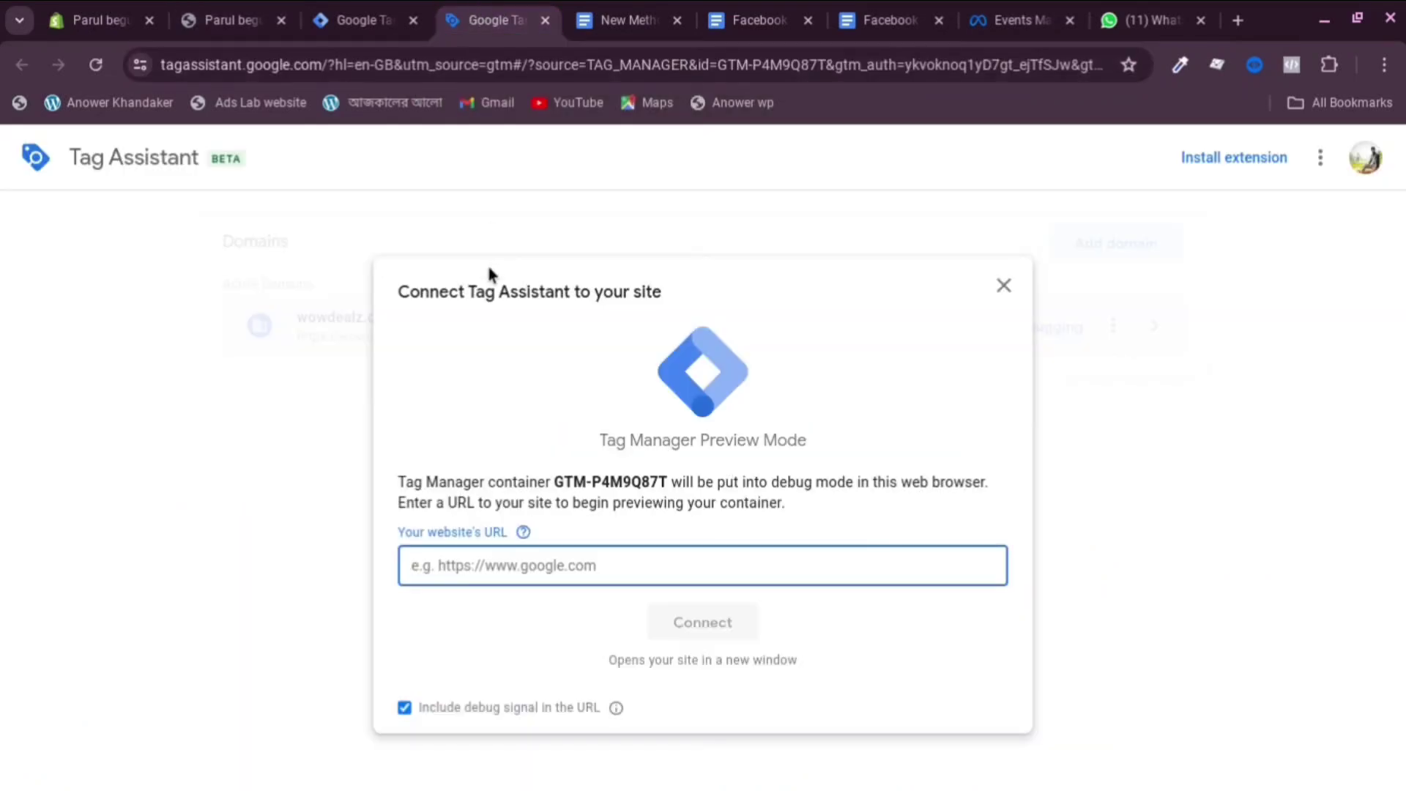
right_click(500, 565)
click(564, 301)
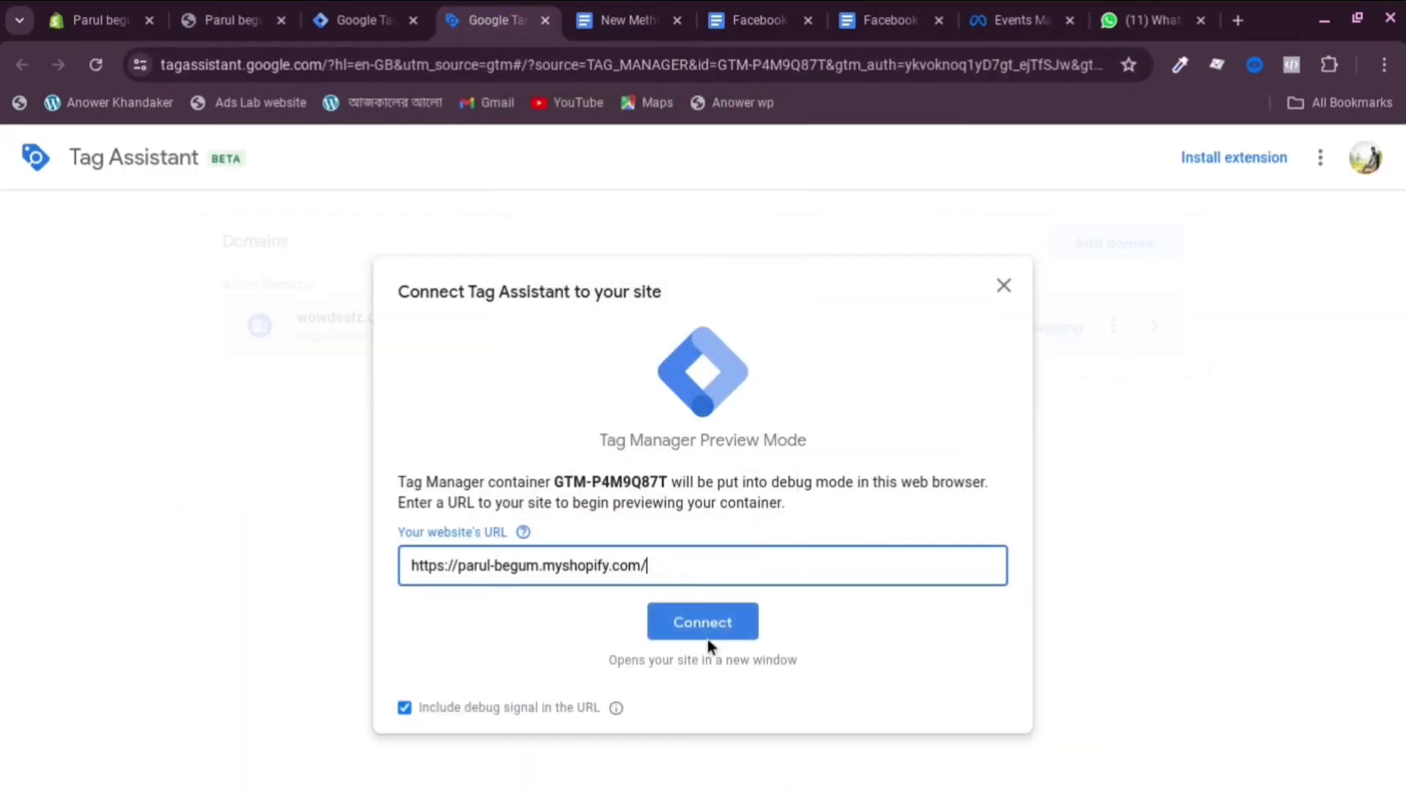
click(707, 634)
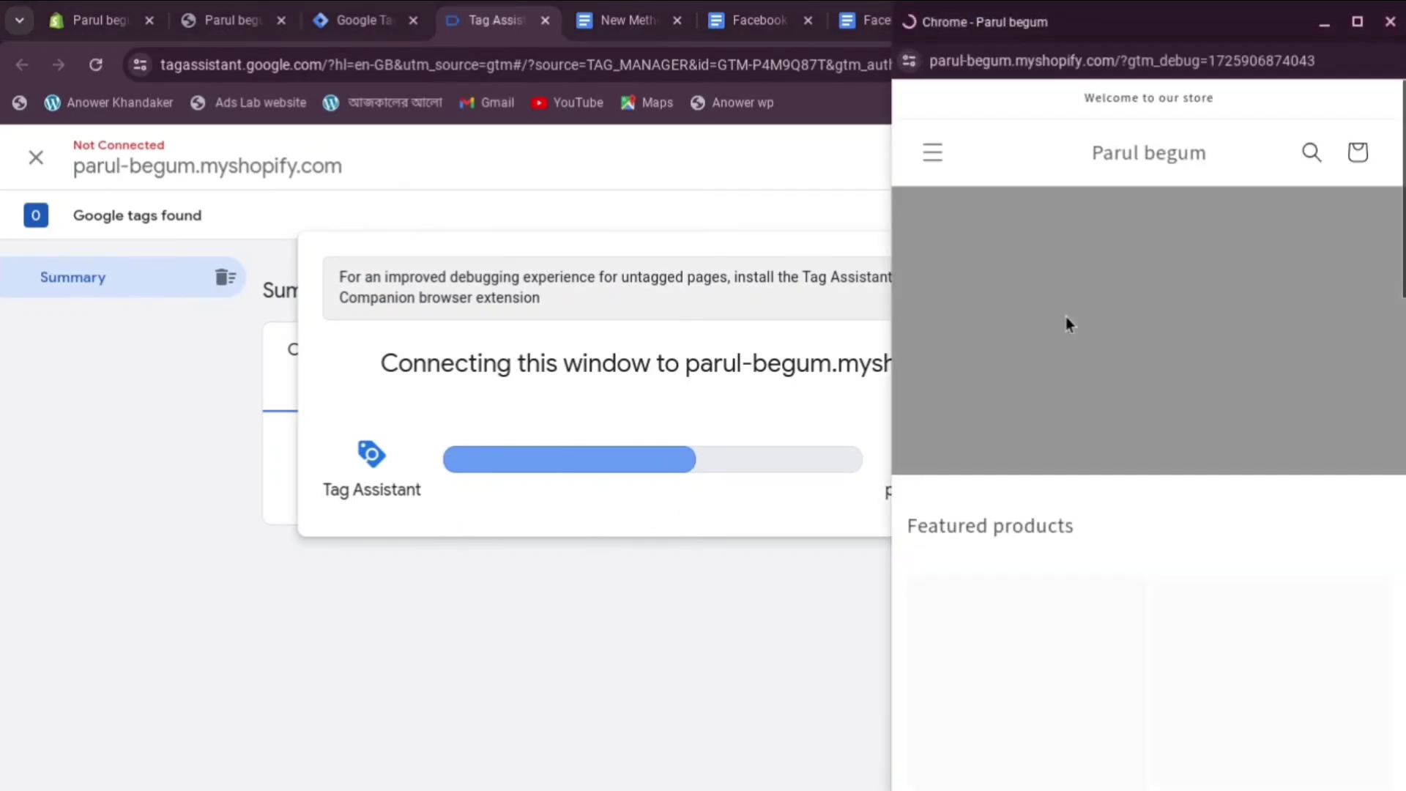
Browse the featured products in the debug window and examine the 4PCS Tempered Glass product page down to its purchase options.
scroll(1111, 484, down, 5)
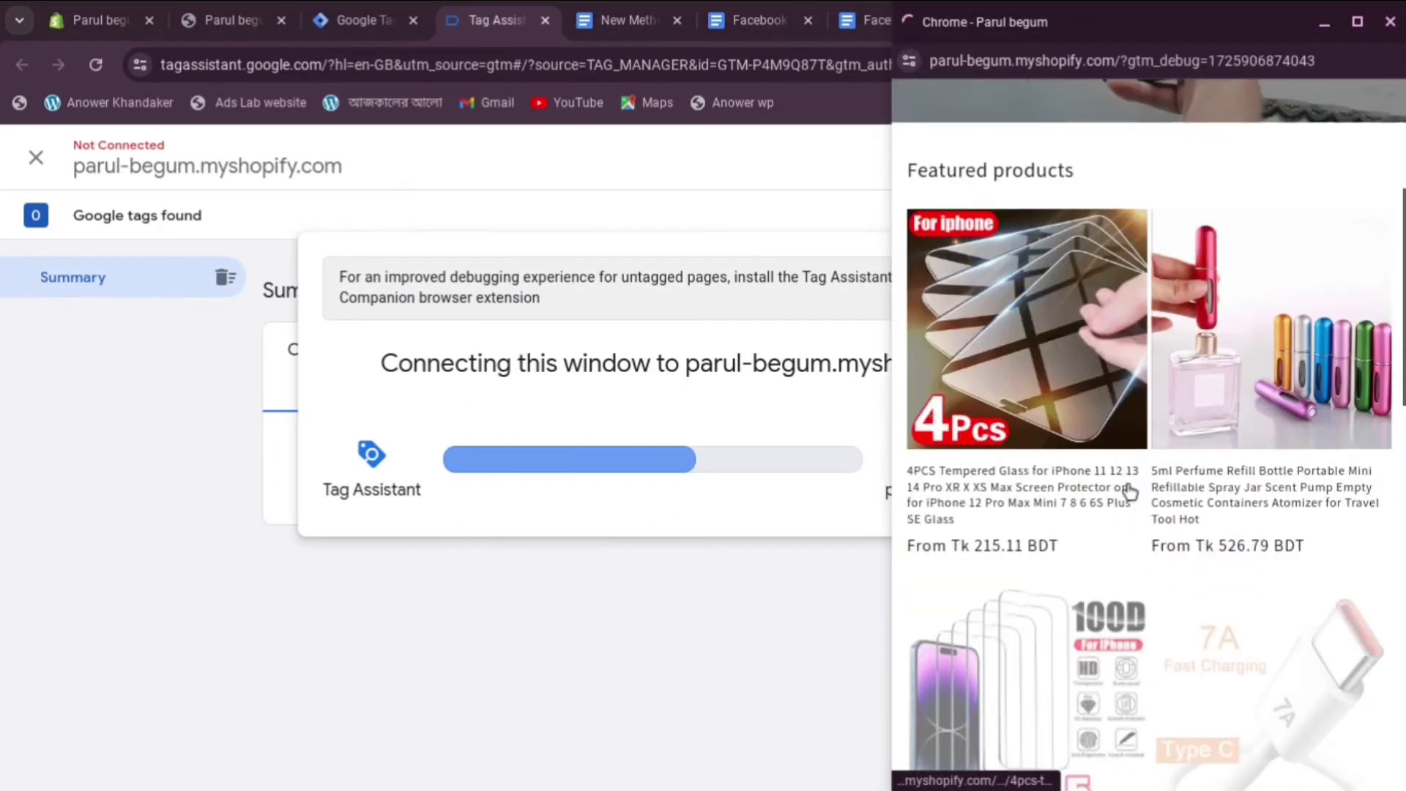
scroll(1130, 492, down, 3)
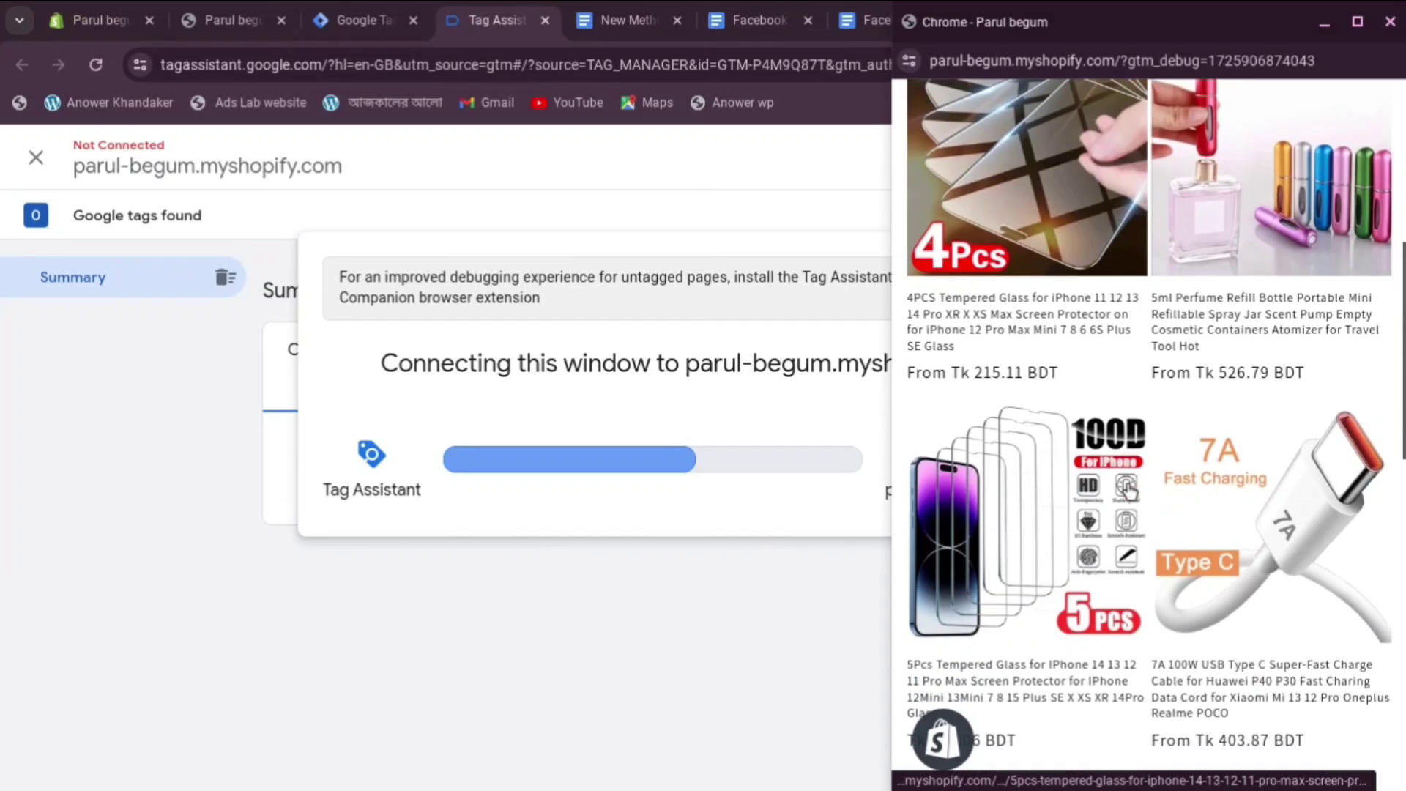
scroll(1129, 491, up, 8)
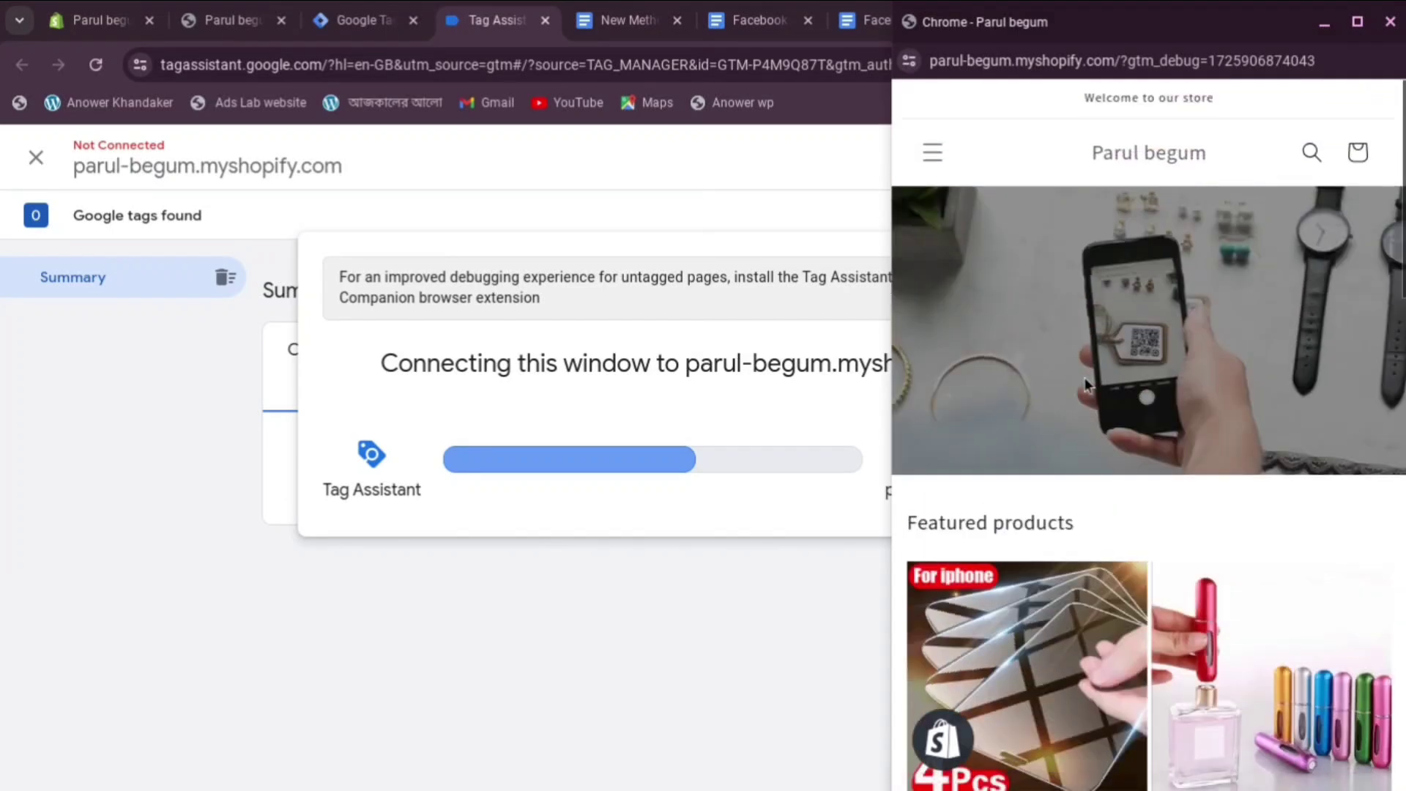
scroll(1098, 381, down, 5)
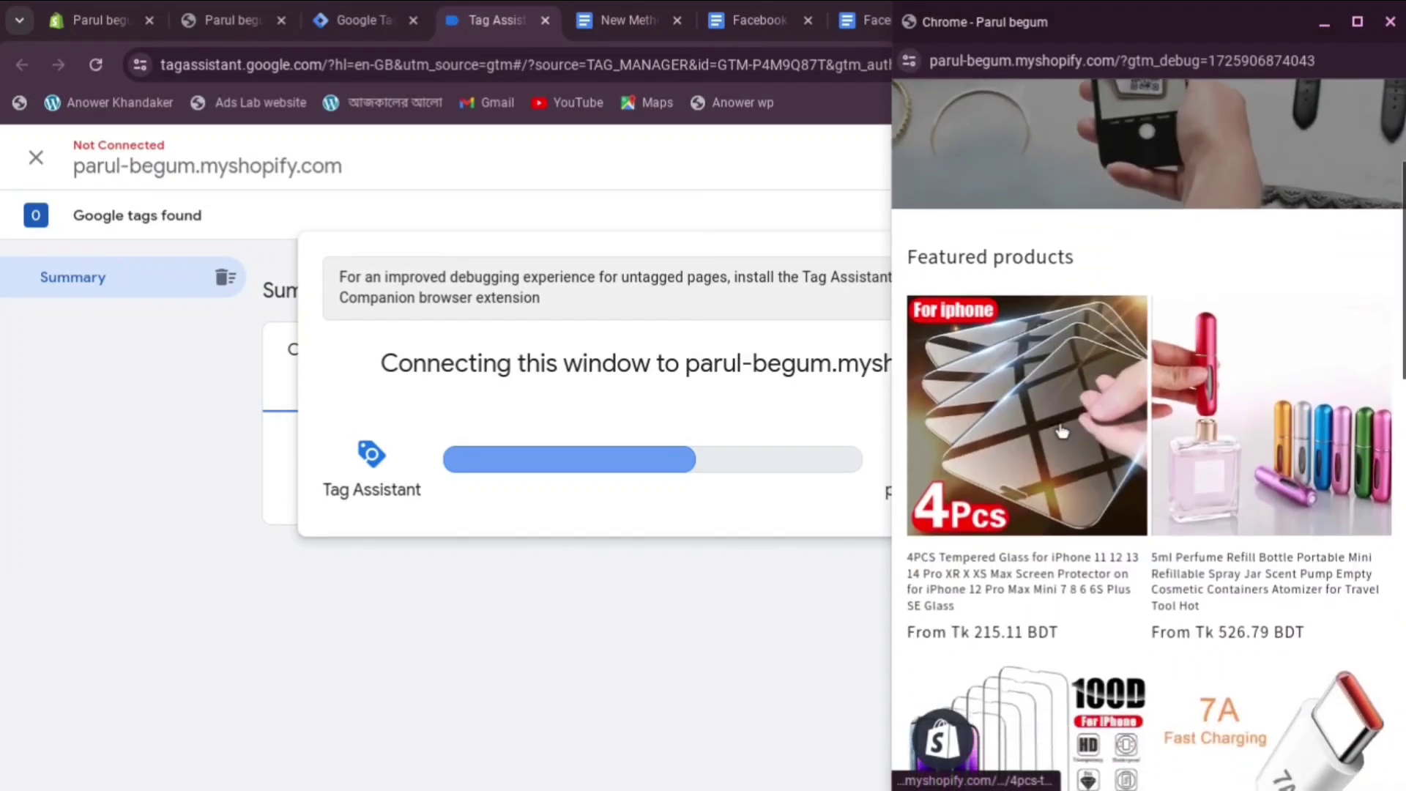
click(1057, 374)
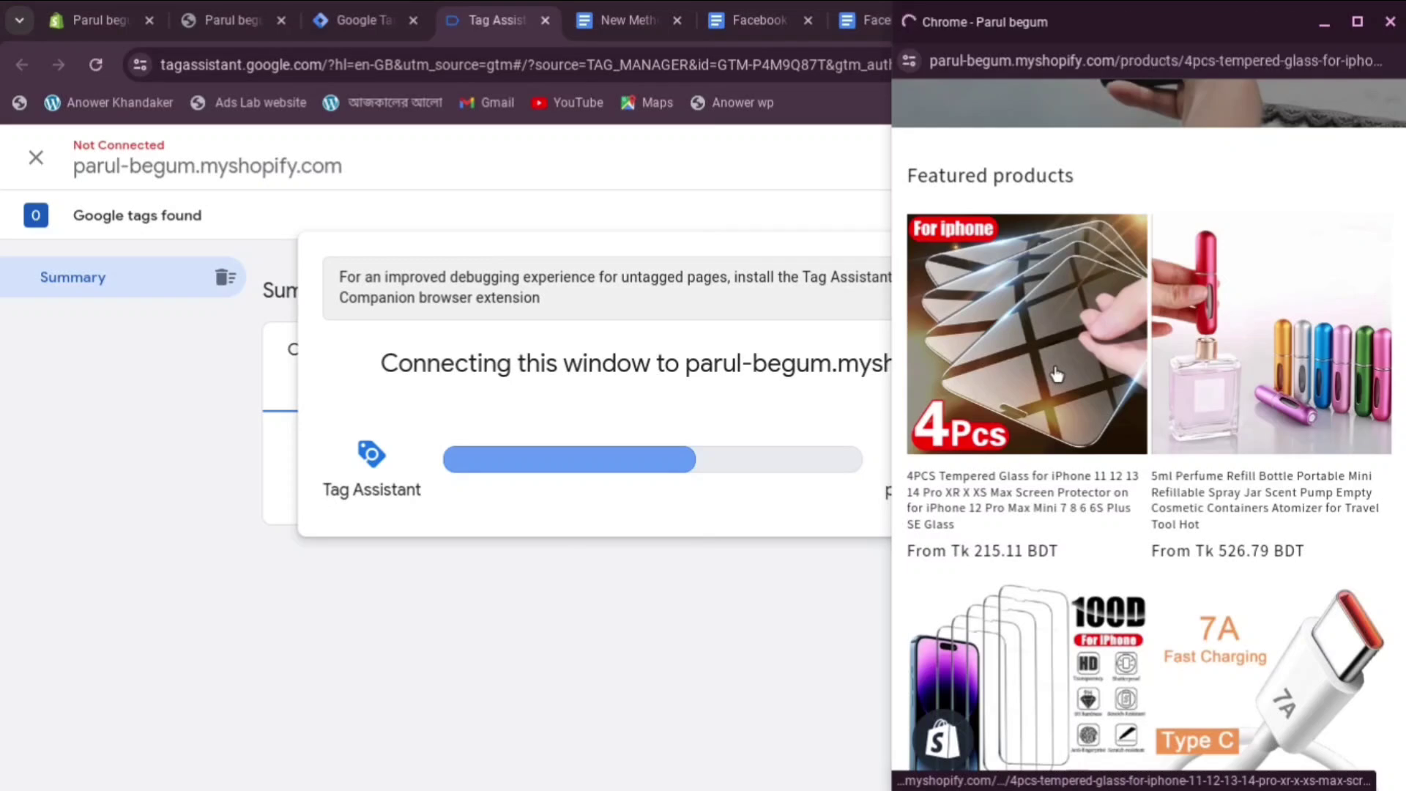
scroll(1057, 374, down, 7)
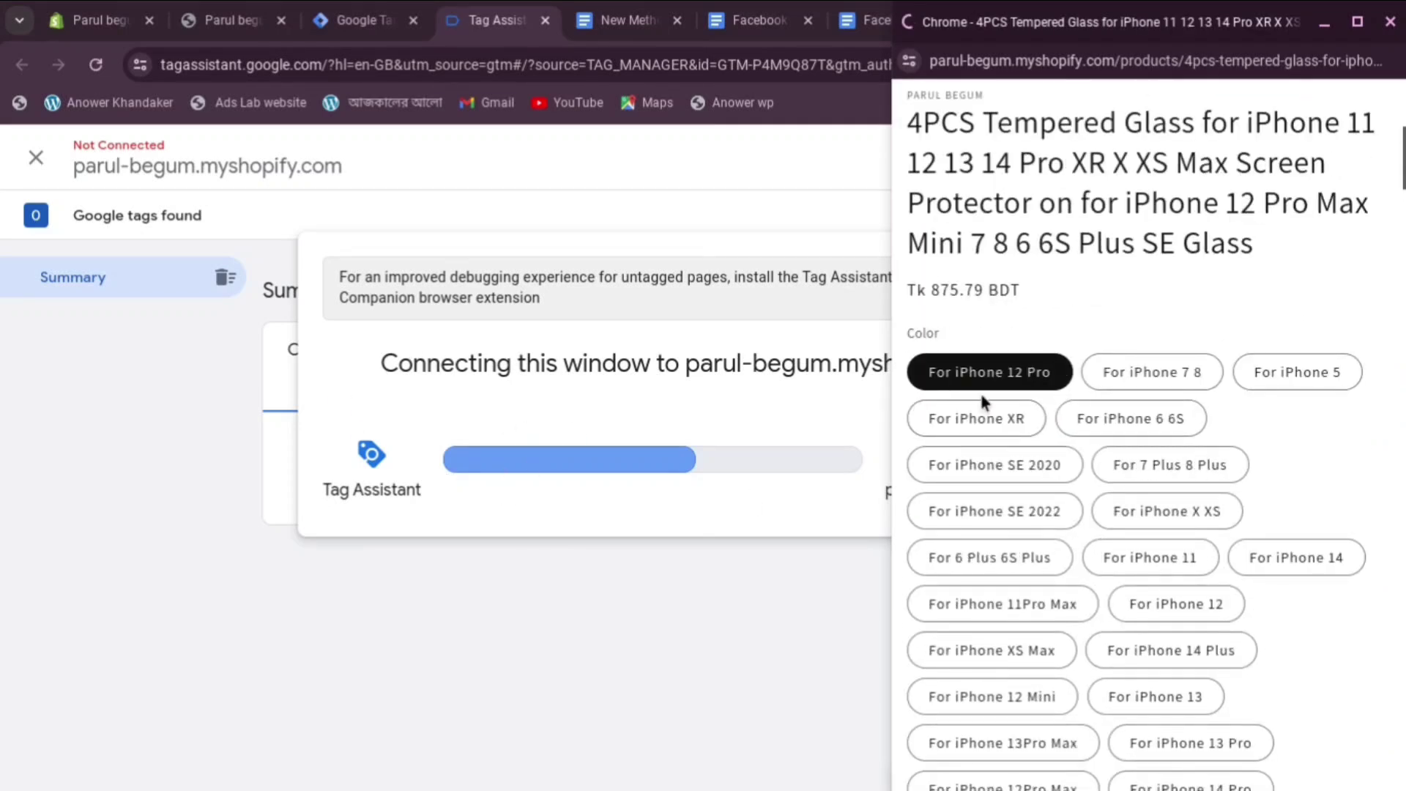
scroll(1026, 388, up, 1)
scroll(1034, 383, up, 4)
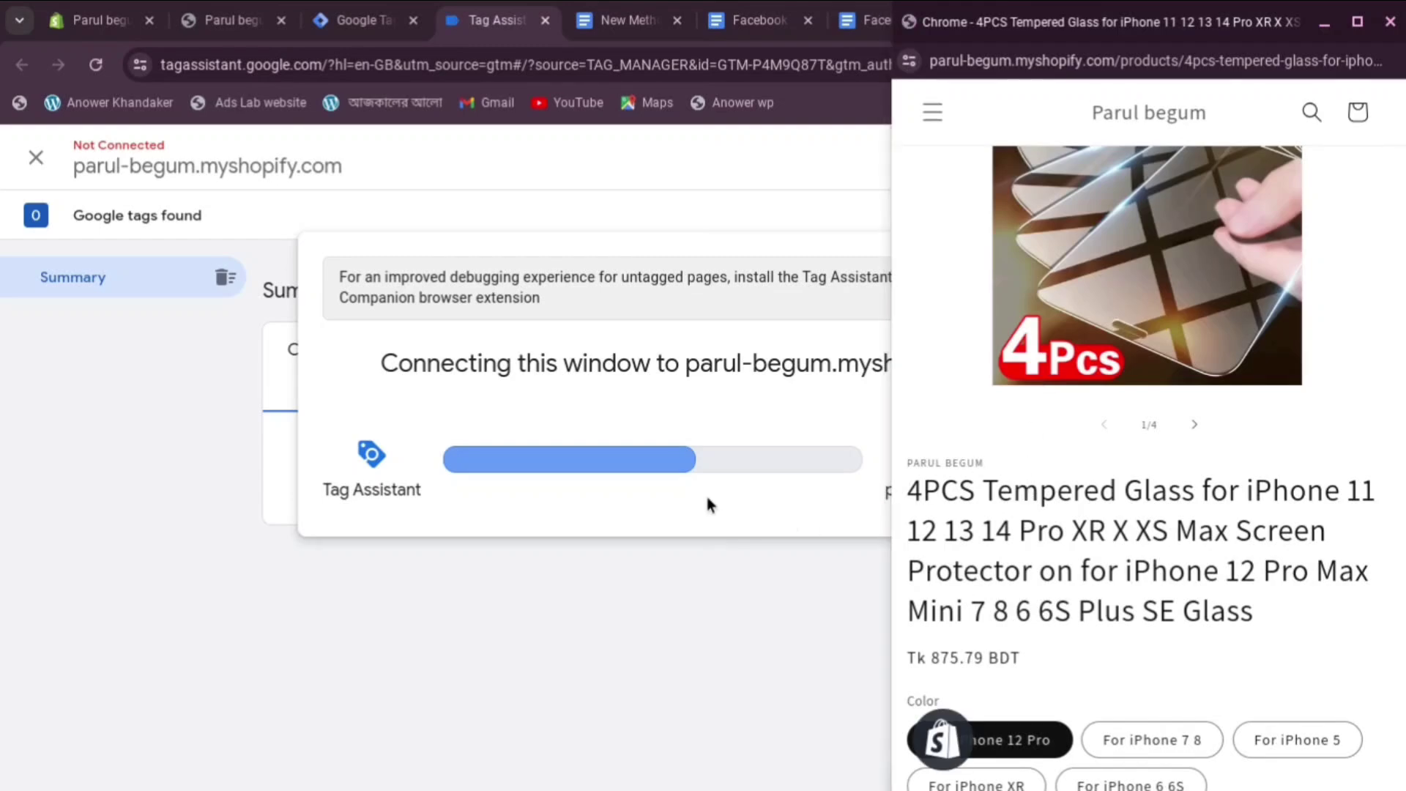
scroll(1050, 422, down, 9)
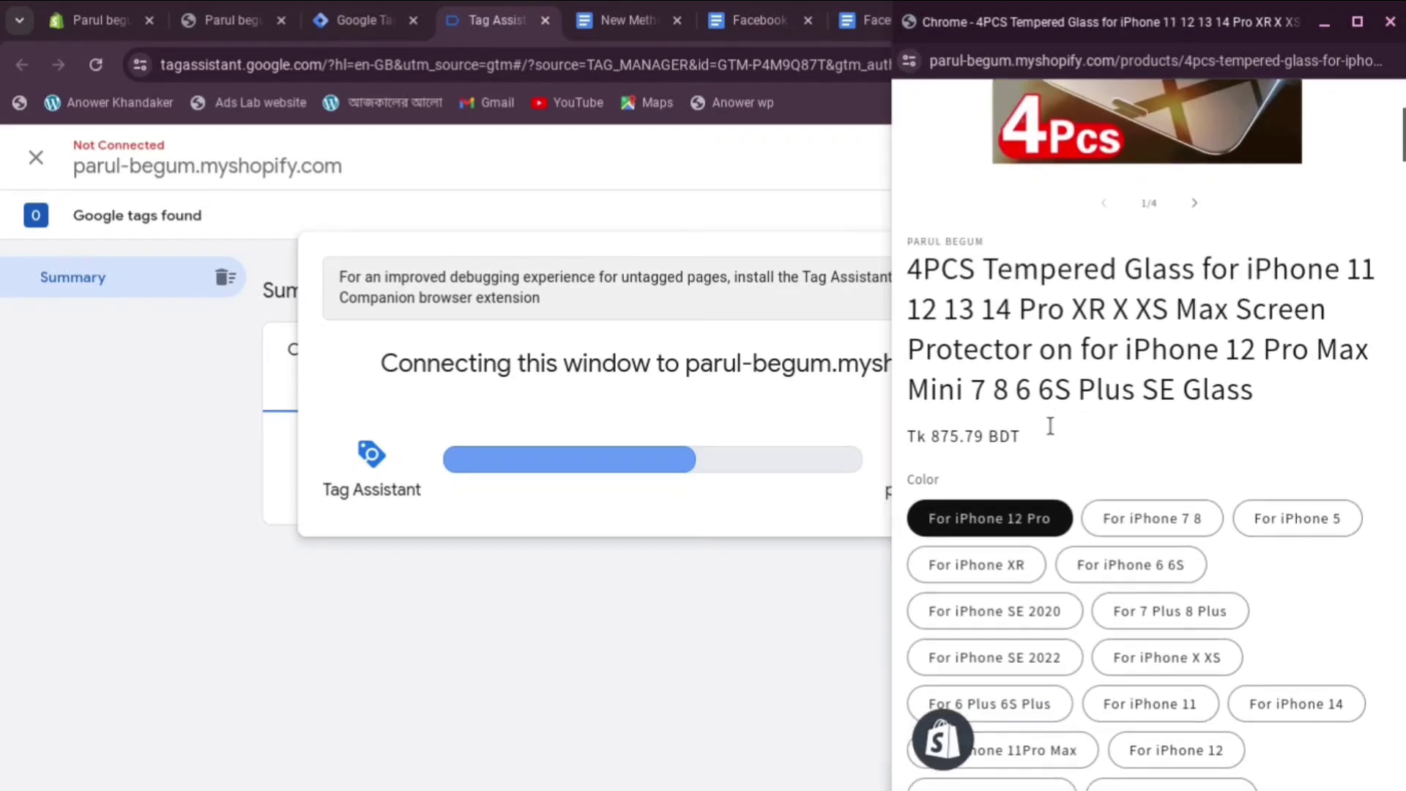
scroll(1050, 424, down, 8)
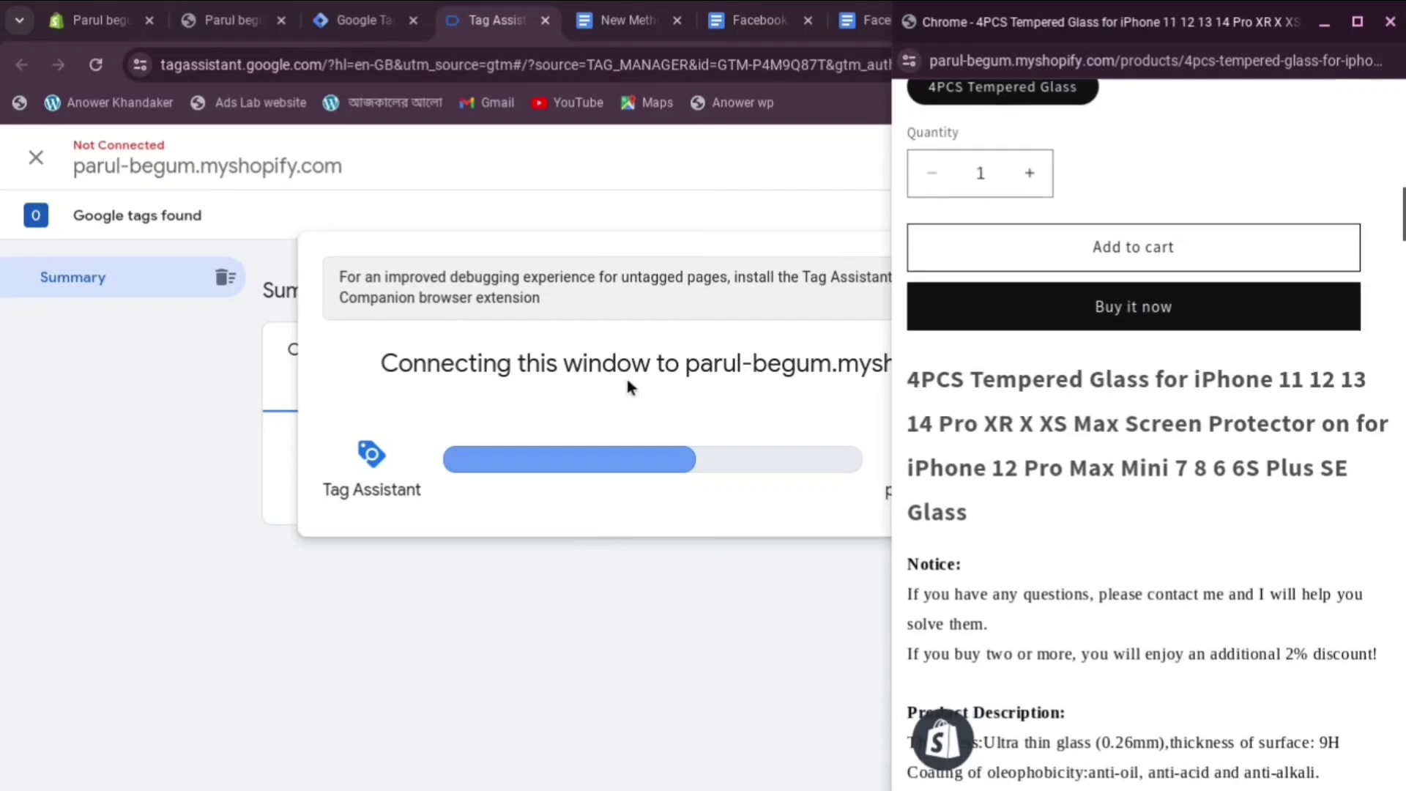
Close the Tag Assistant preview session and go back to Tag Manager.
click(674, 411)
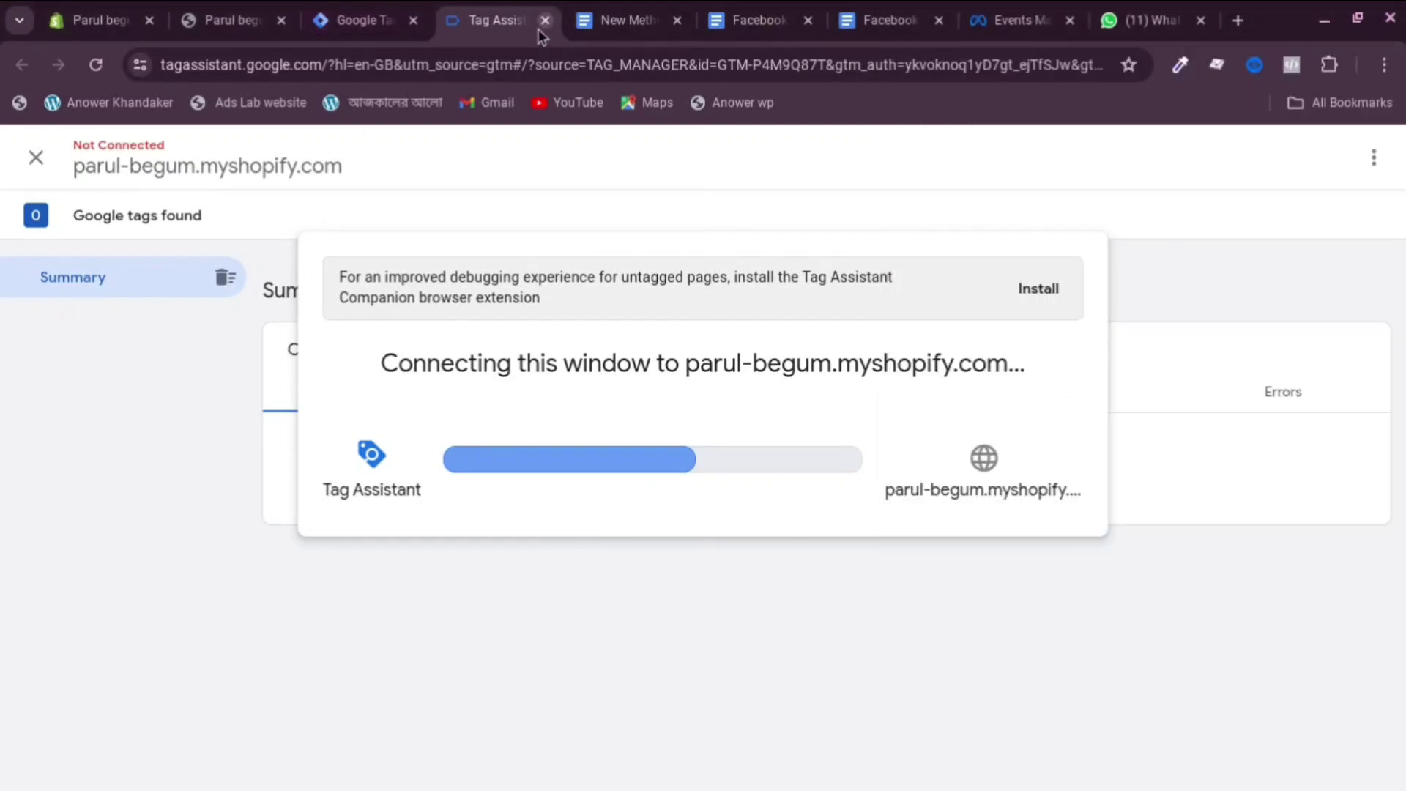
key(ctrl+w)
click(354, 20)
Reload the Shopify storefront and inspect the page's logged data layer events in the developer tools Console.
click(223, 9)
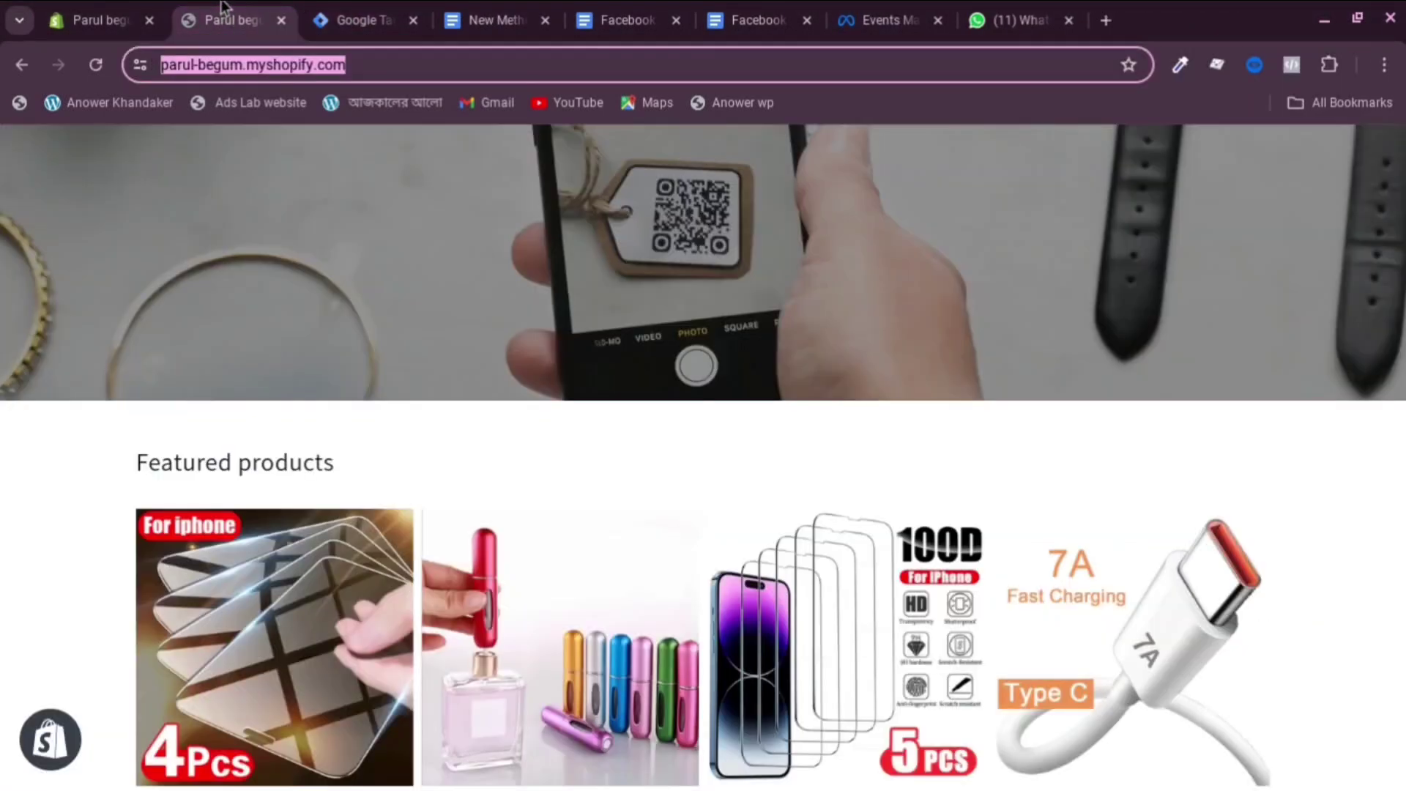
click(95, 64)
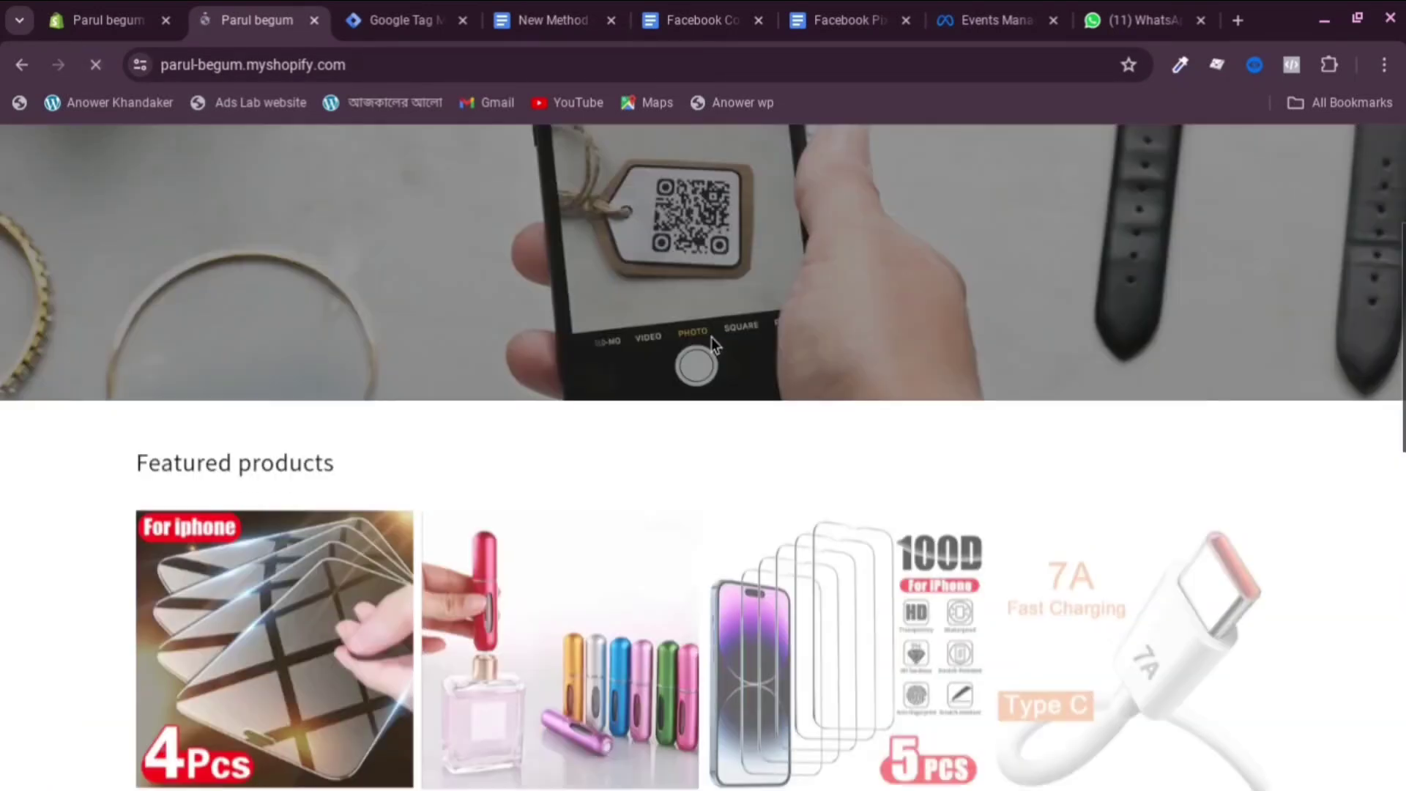
right_click(703, 424)
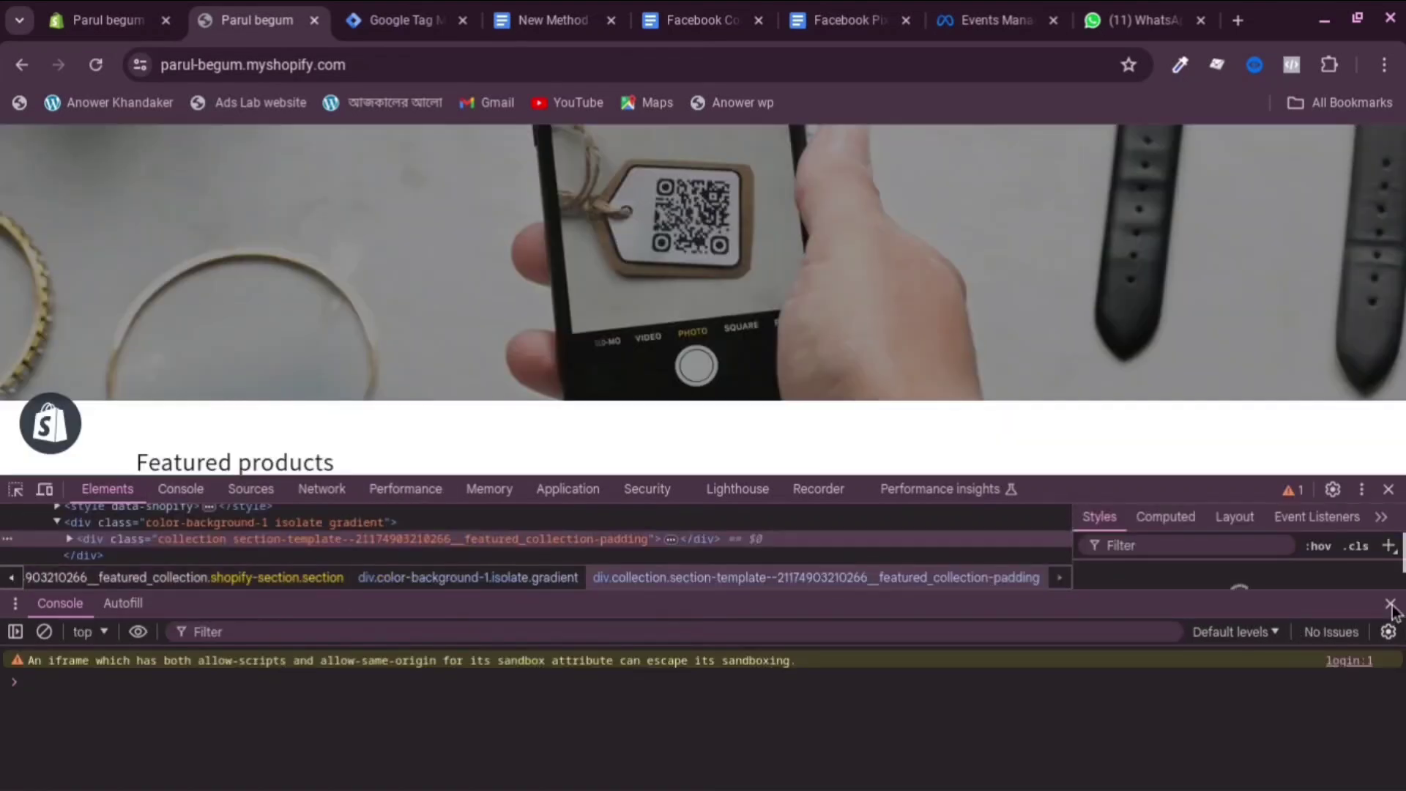
click(1390, 604)
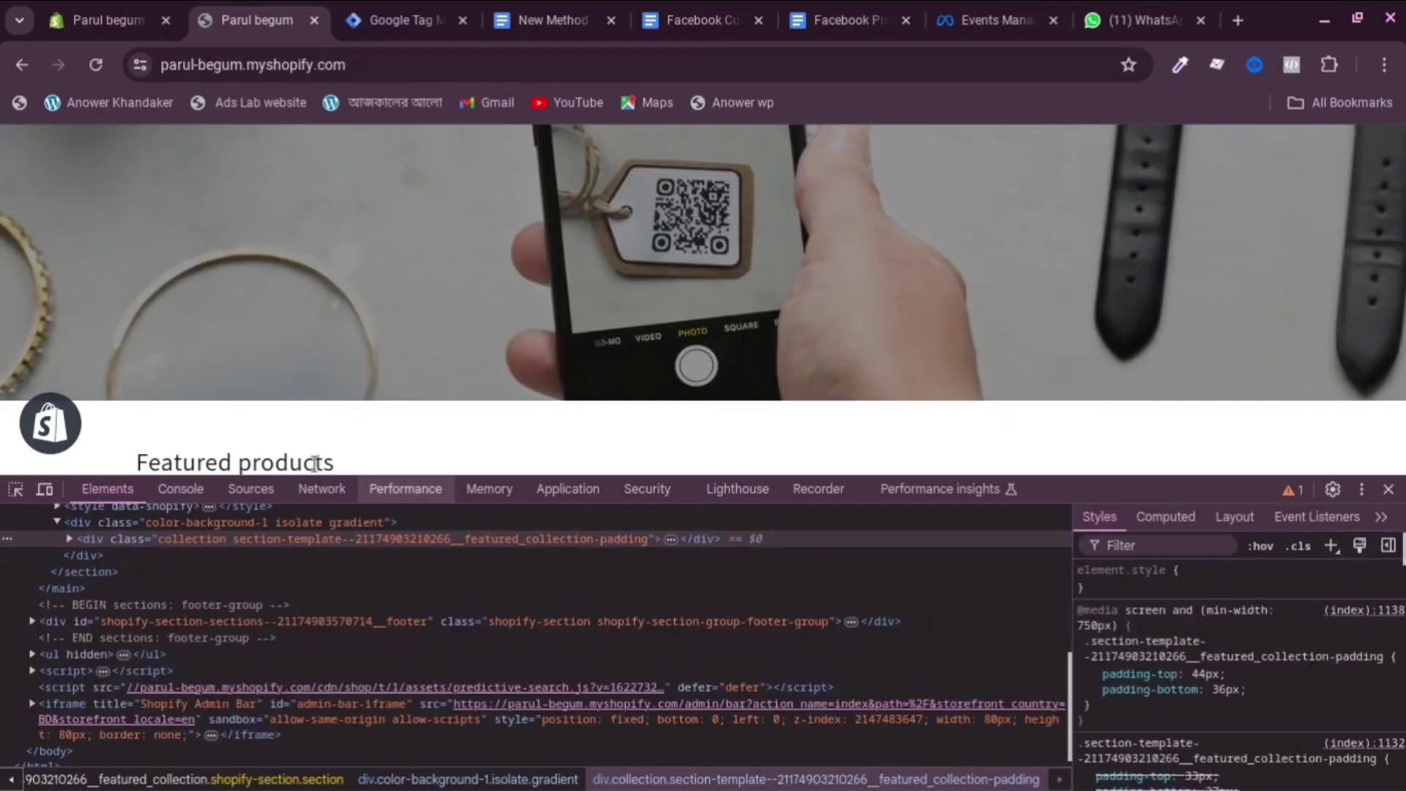
click(191, 495)
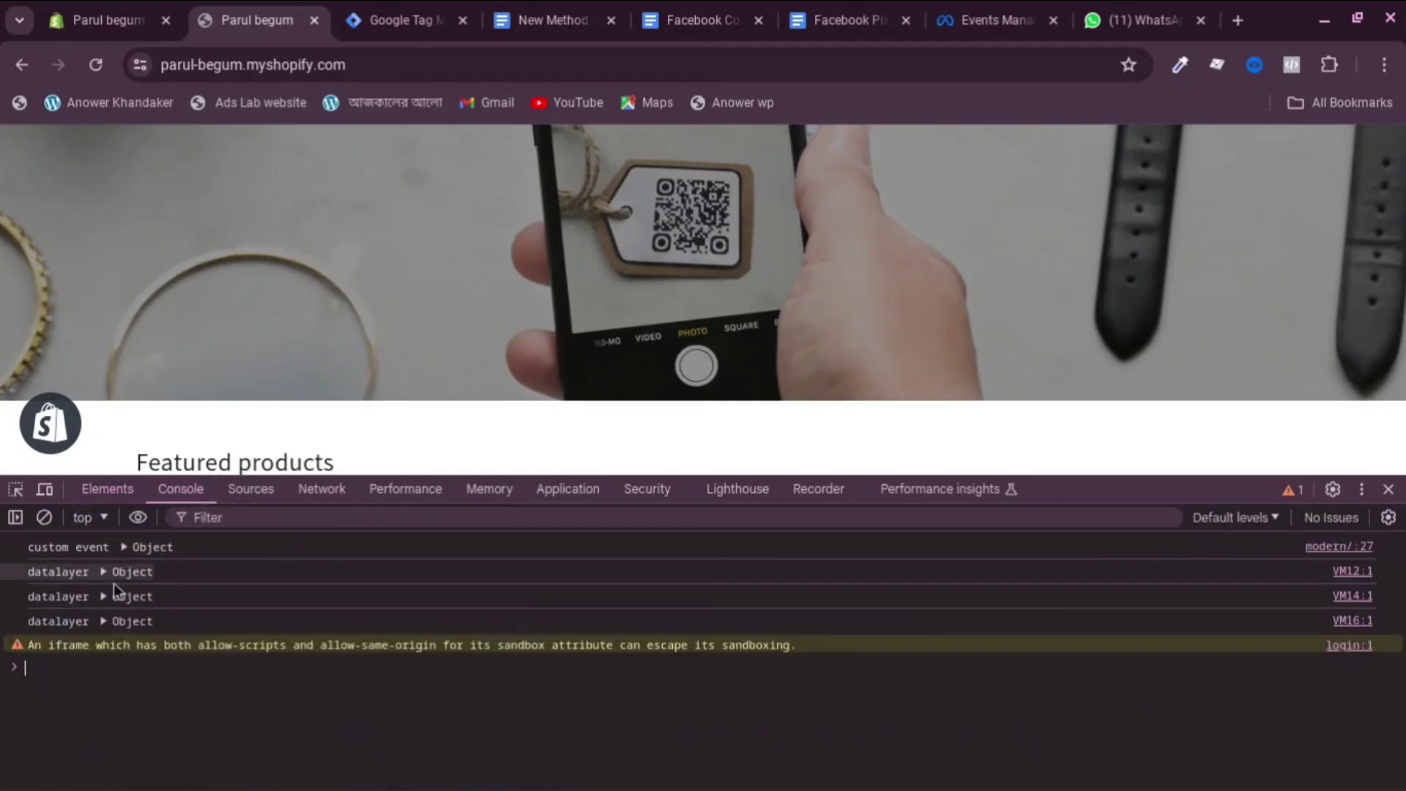
Switch the Console's execution context from the top page to the web-pixel-sandbox-CUSTOM-114950426 frame.
scroll(448, 397, down, 10)
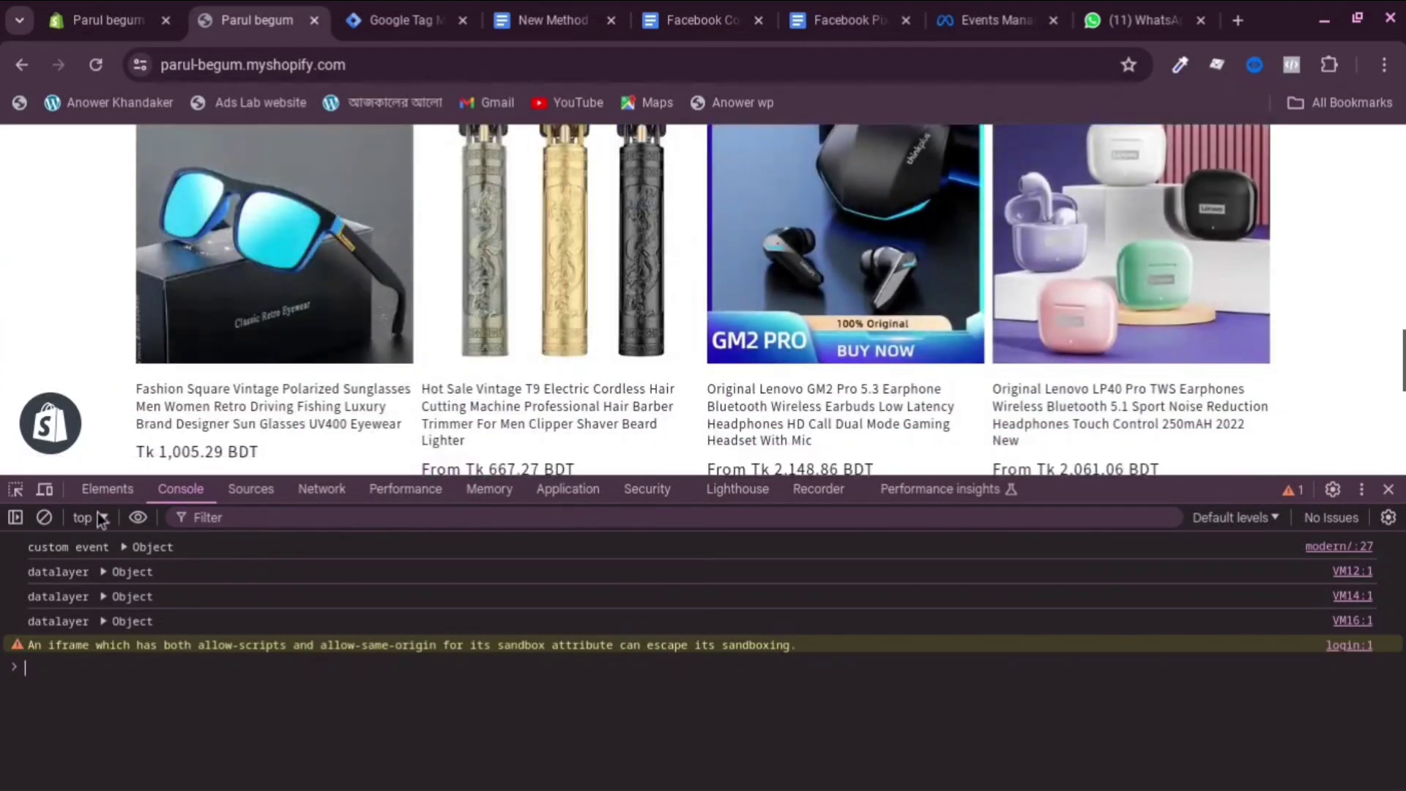
click(101, 520)
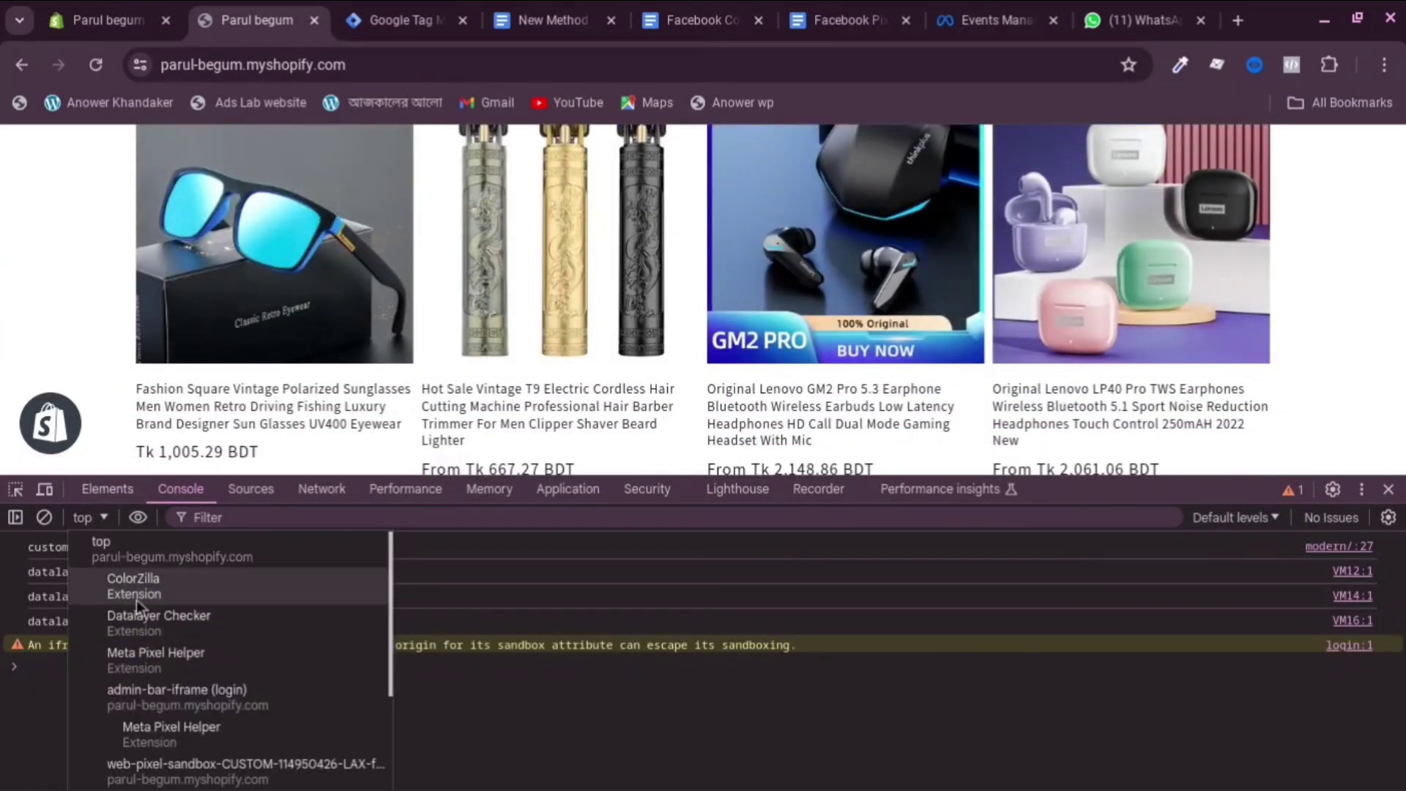
scroll(223, 608, down, 3)
scroll(227, 613, down, 1)
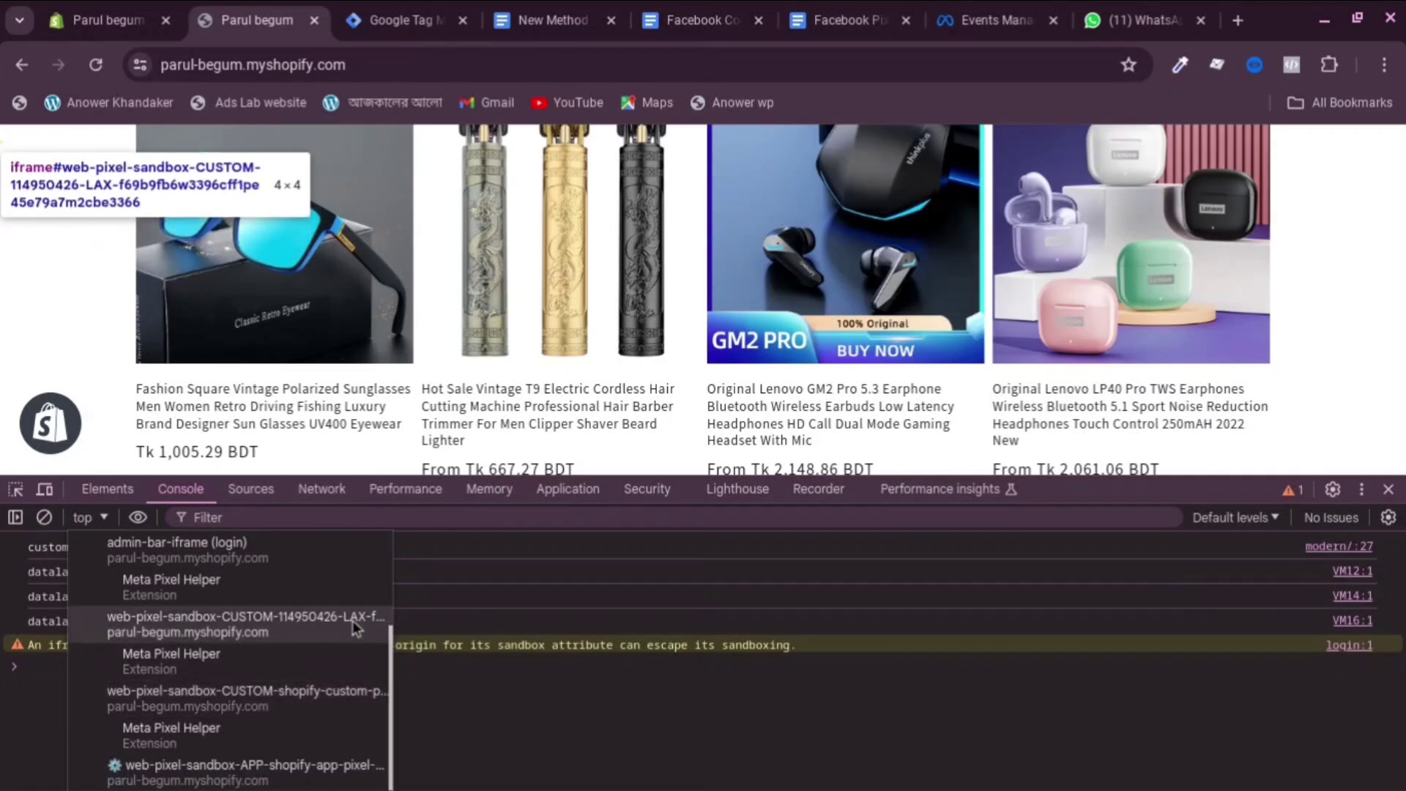
click(300, 615)
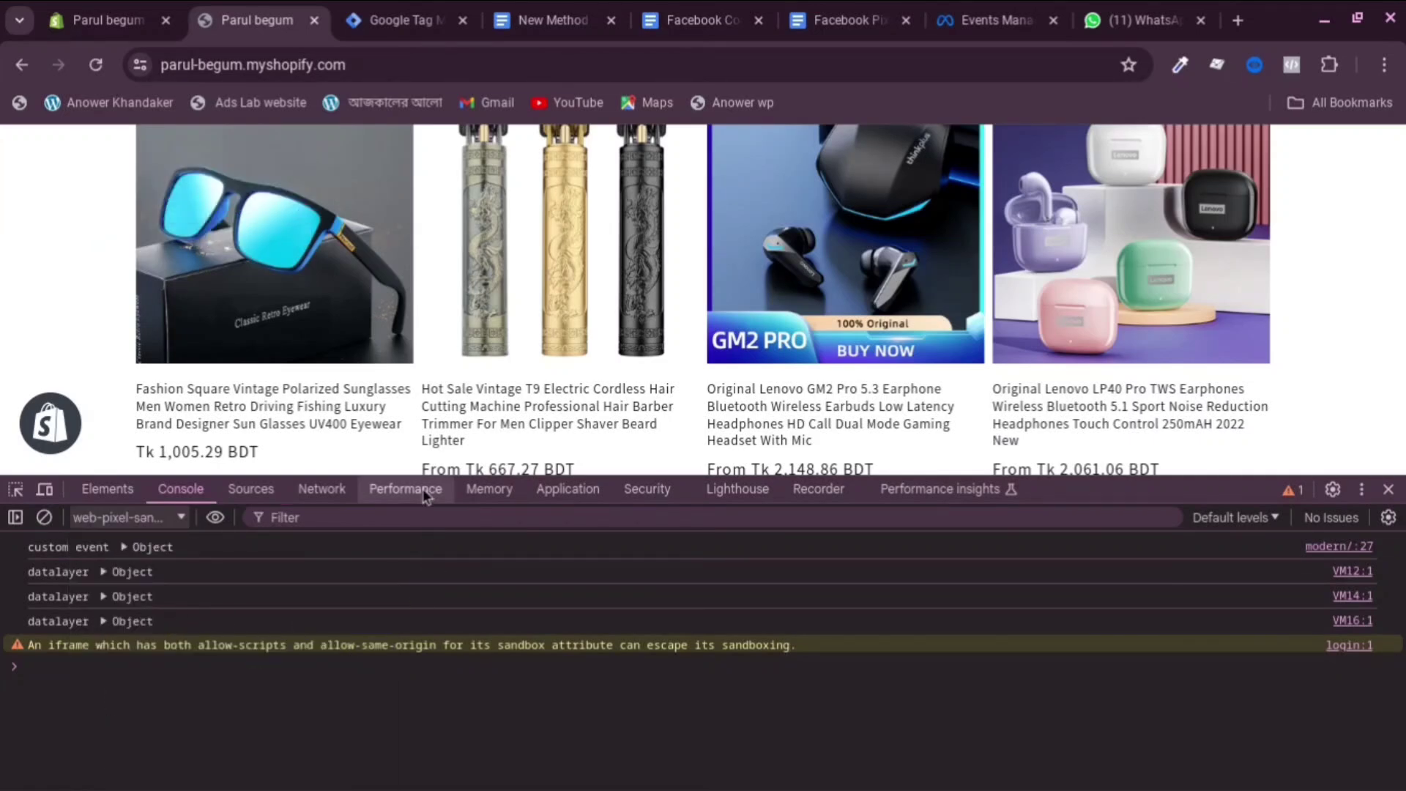
Open the Fashion Square Vintage Polarized Sunglasses product page and expand the dataLayer of its view_item event in the Console.
scroll(472, 411, down, 5)
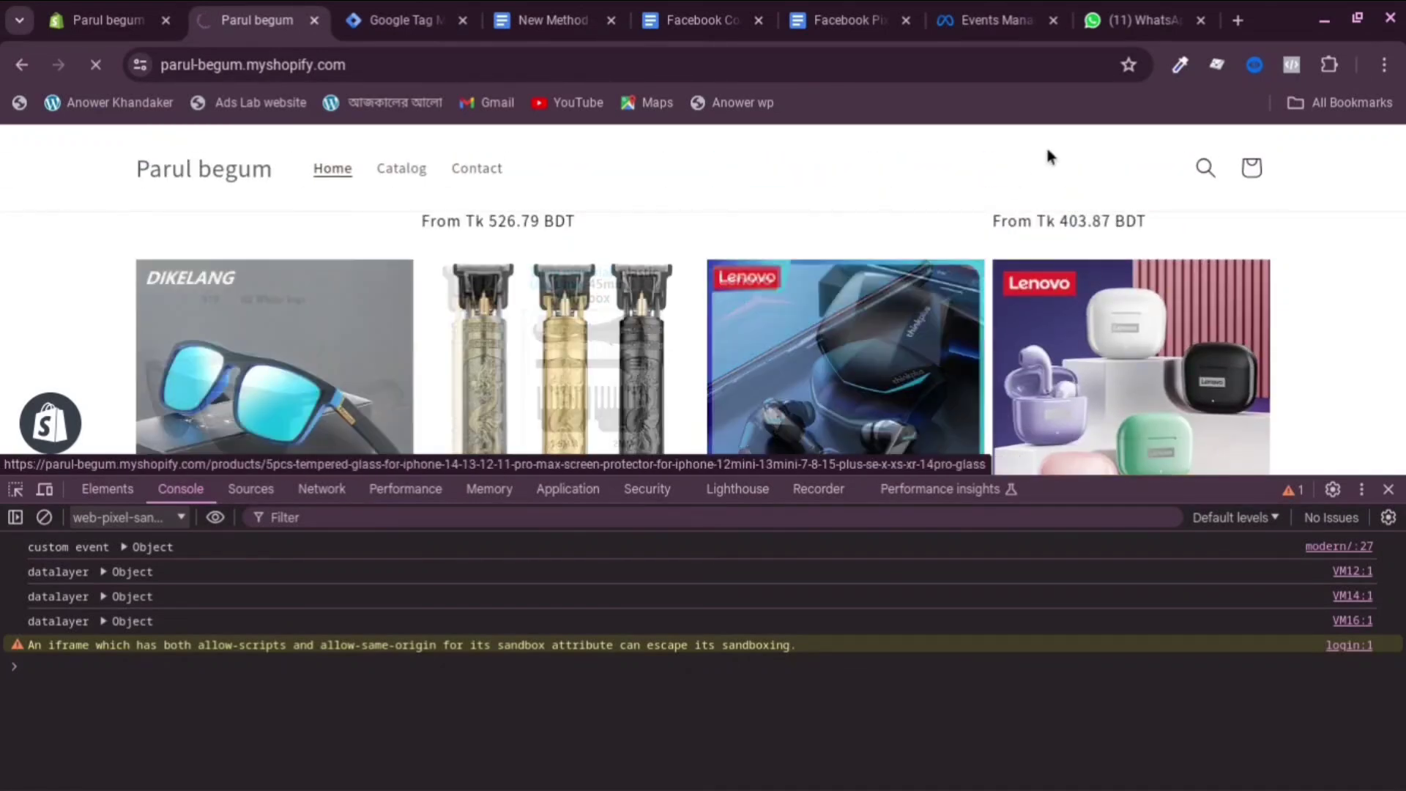
key(ctrl+r)
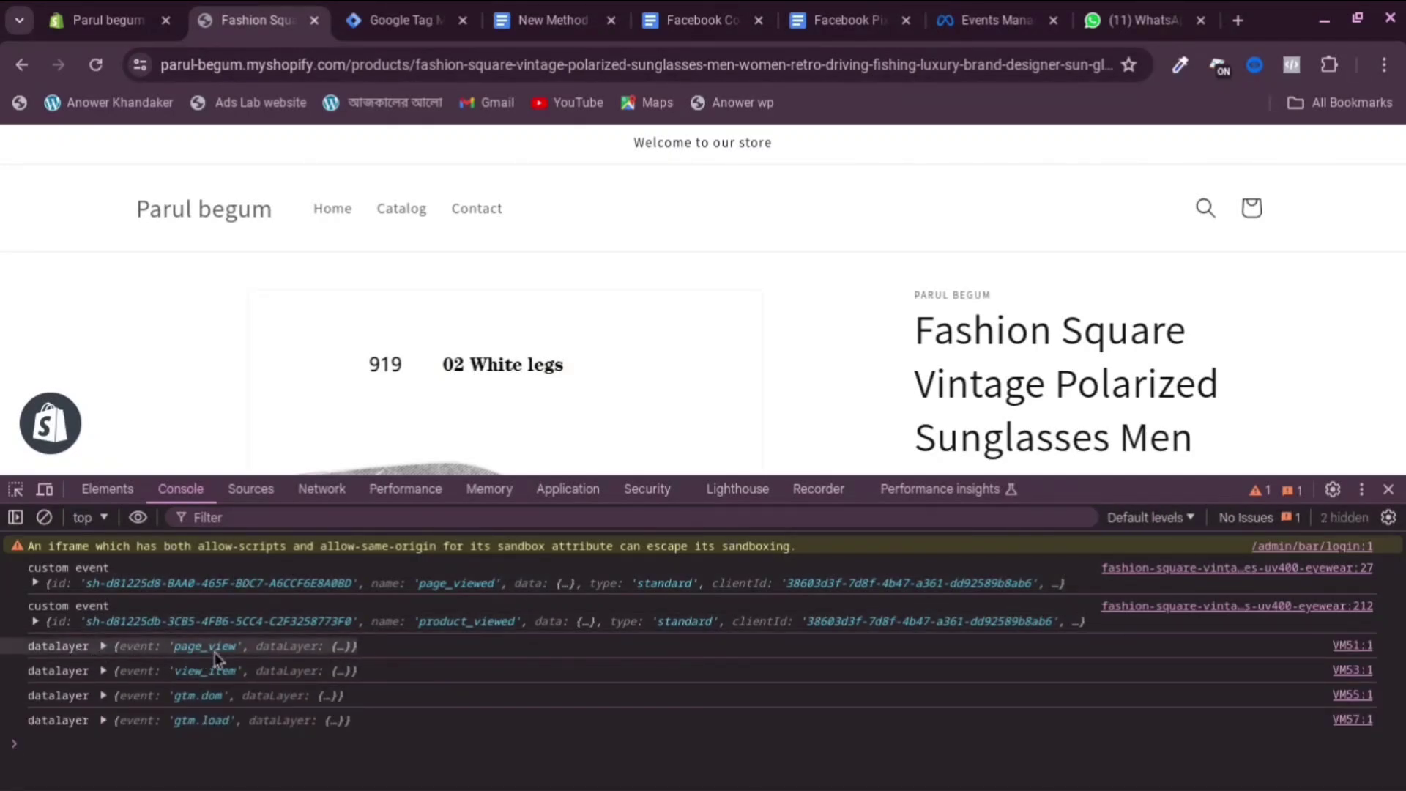
click(102, 670)
scroll(239, 647, down, 1)
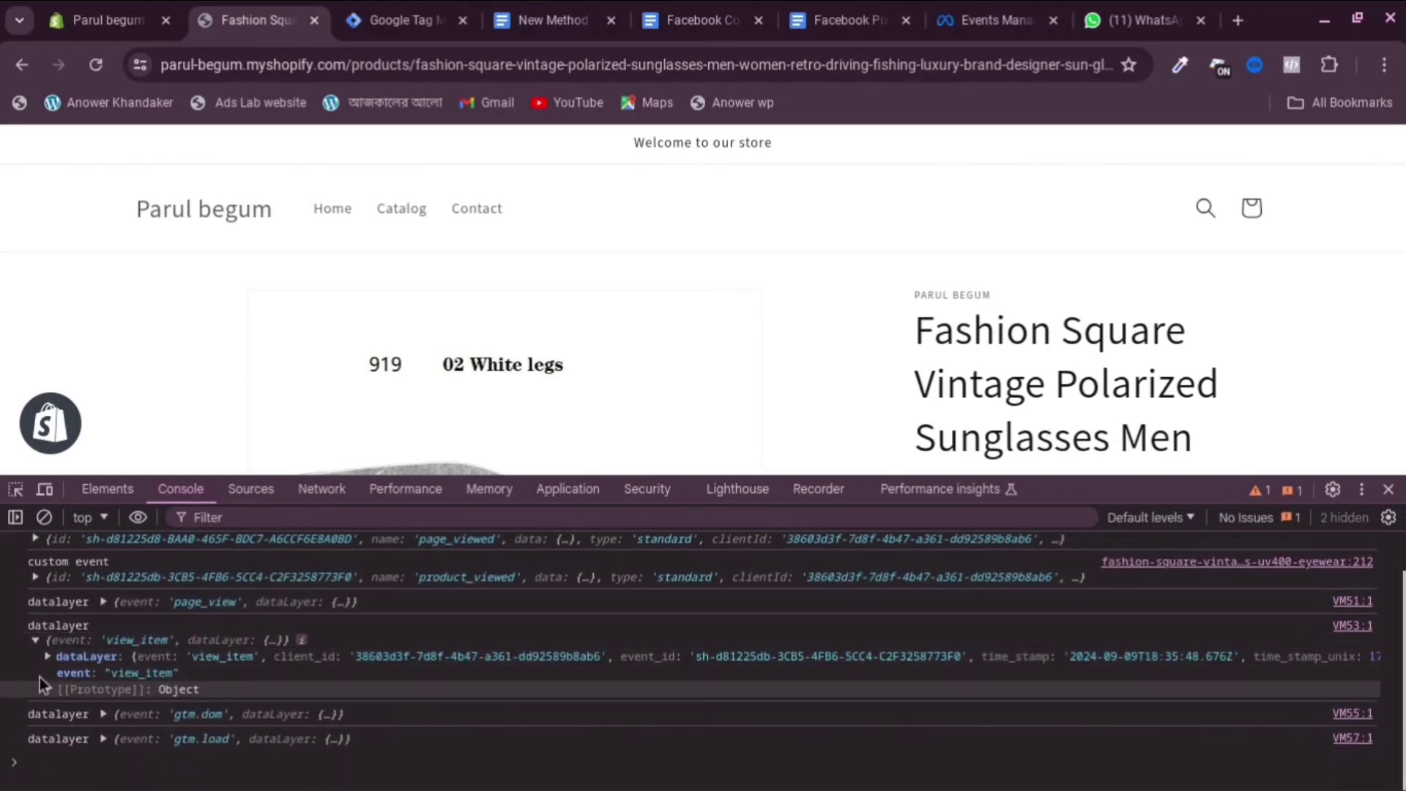
click(46, 656)
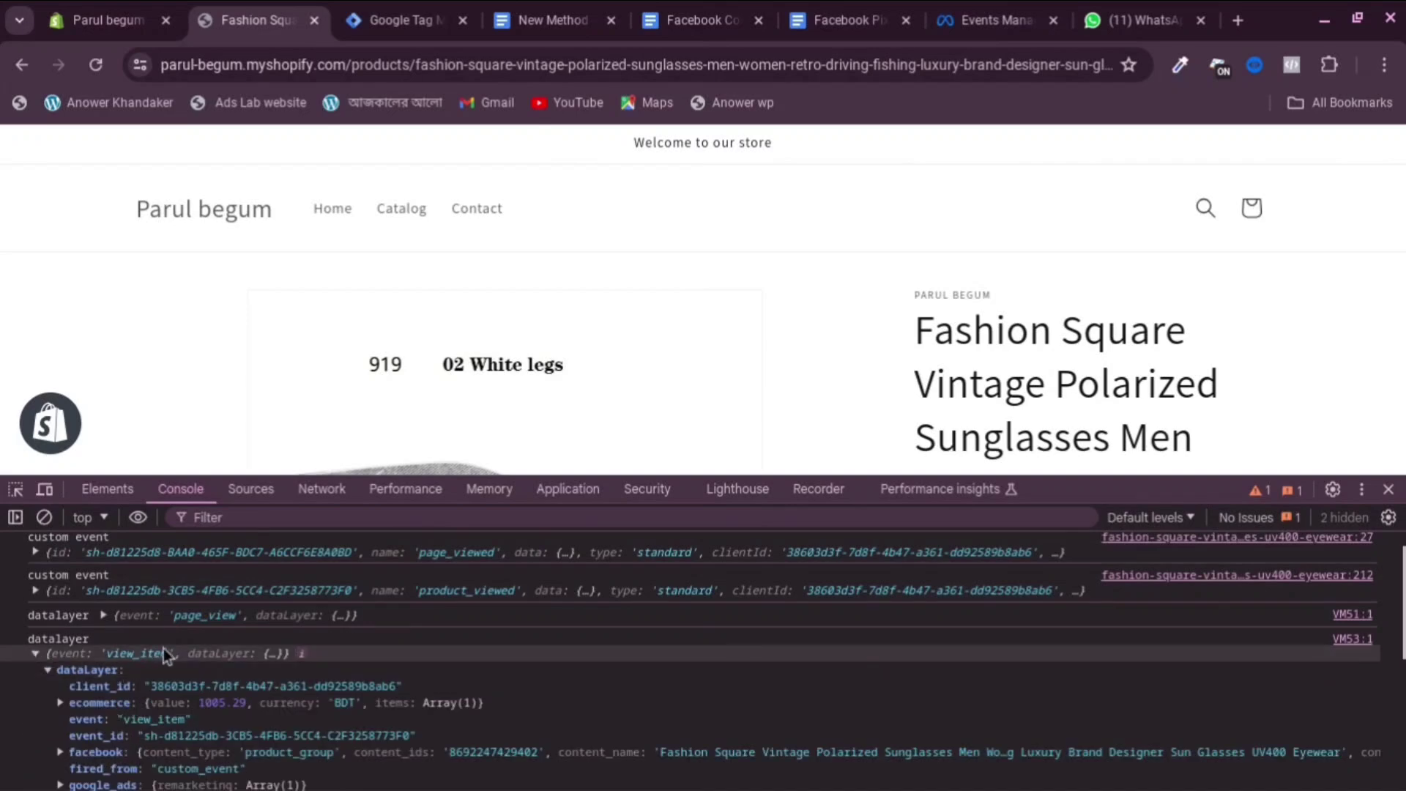
scroll(164, 648, down, 2)
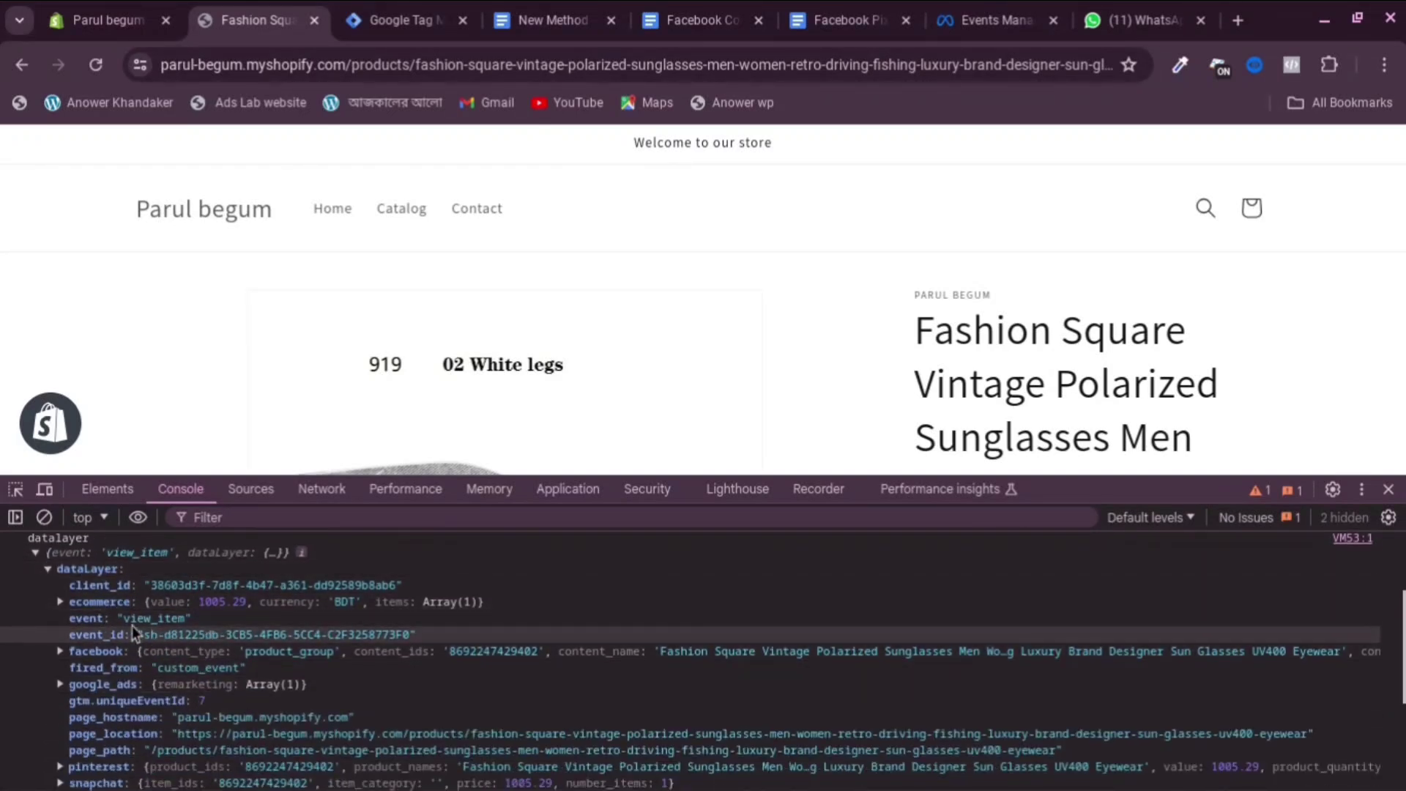
Expand the ecommerce and facebook objects inside the view_item event's dataLayer to examine their parameters.
click(62, 602)
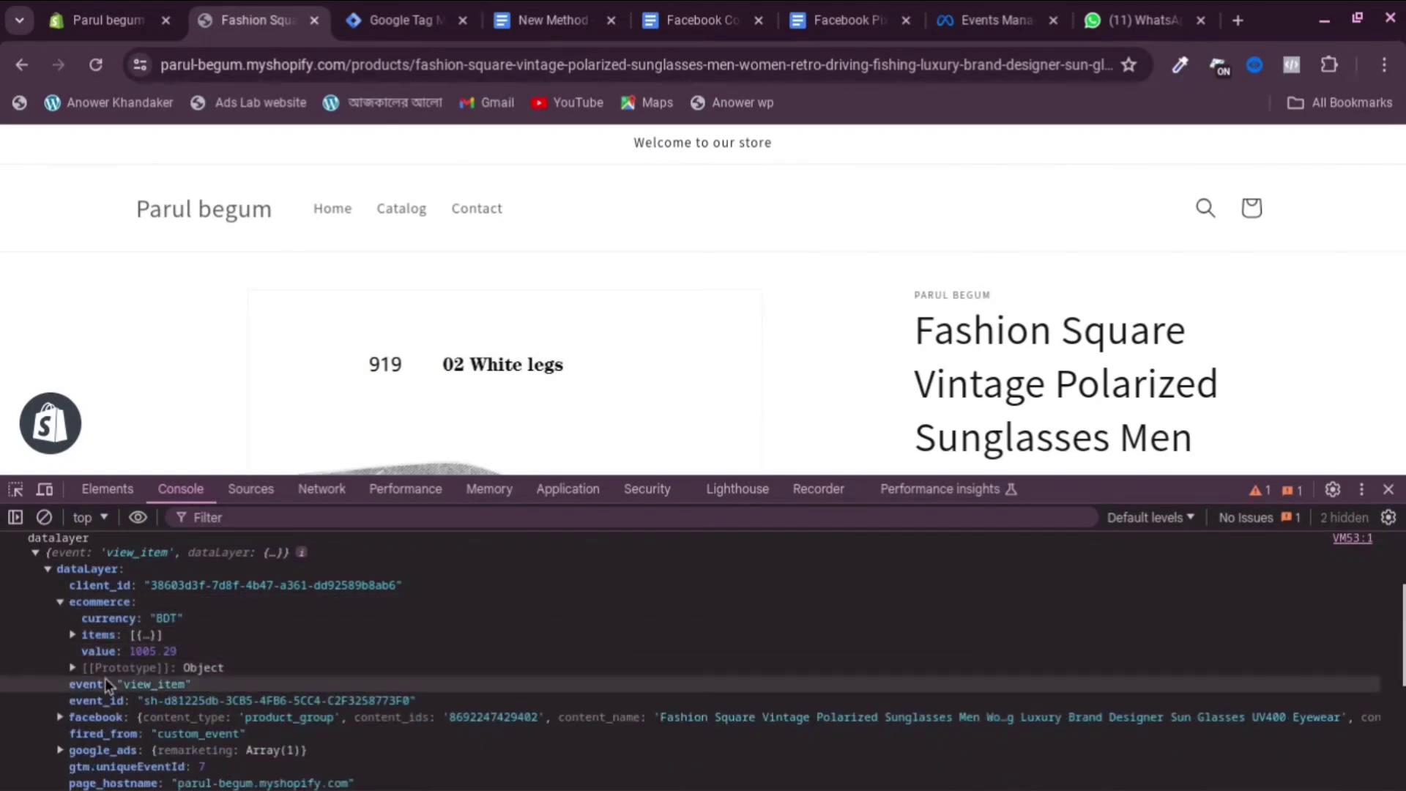
click(78, 669)
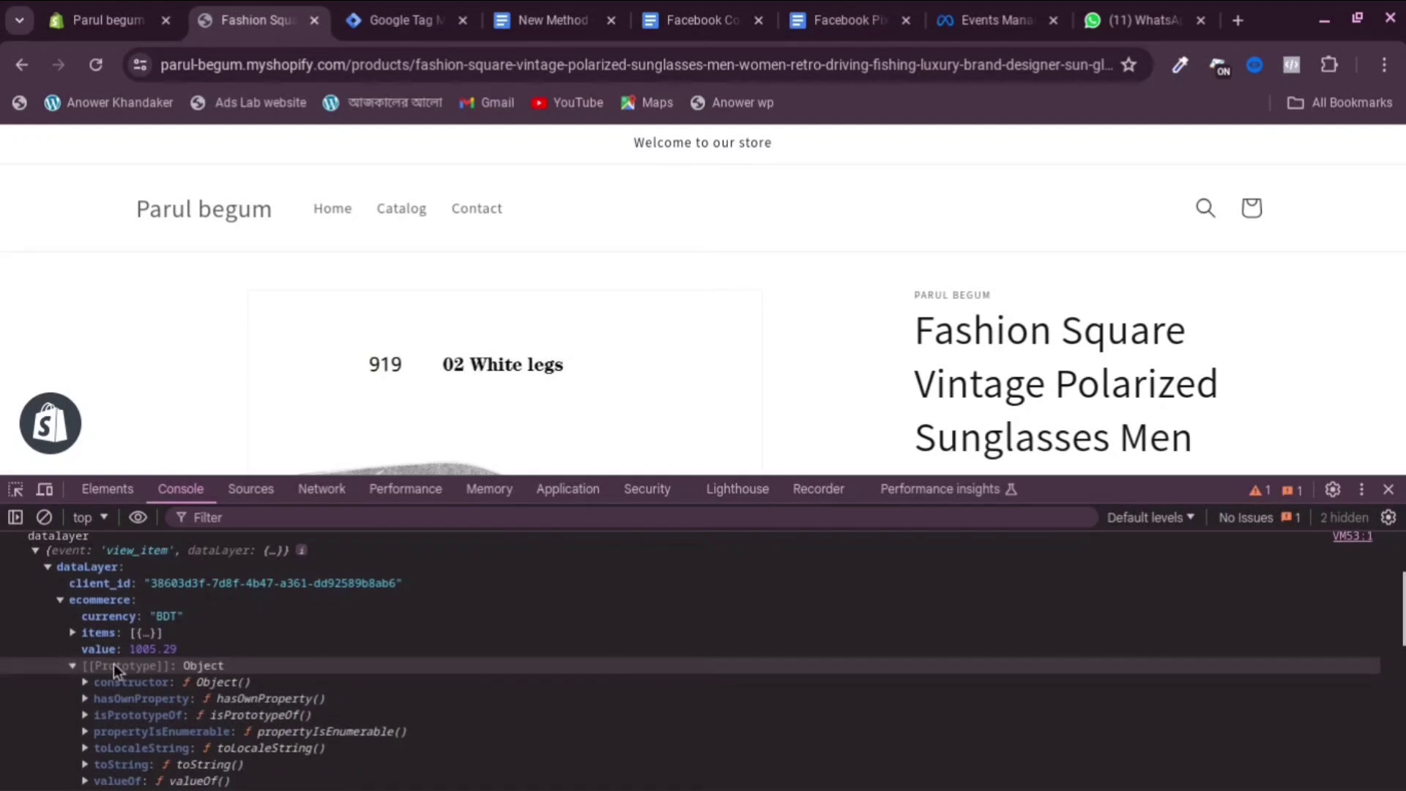
scroll(113, 663, down, 2)
click(71, 578)
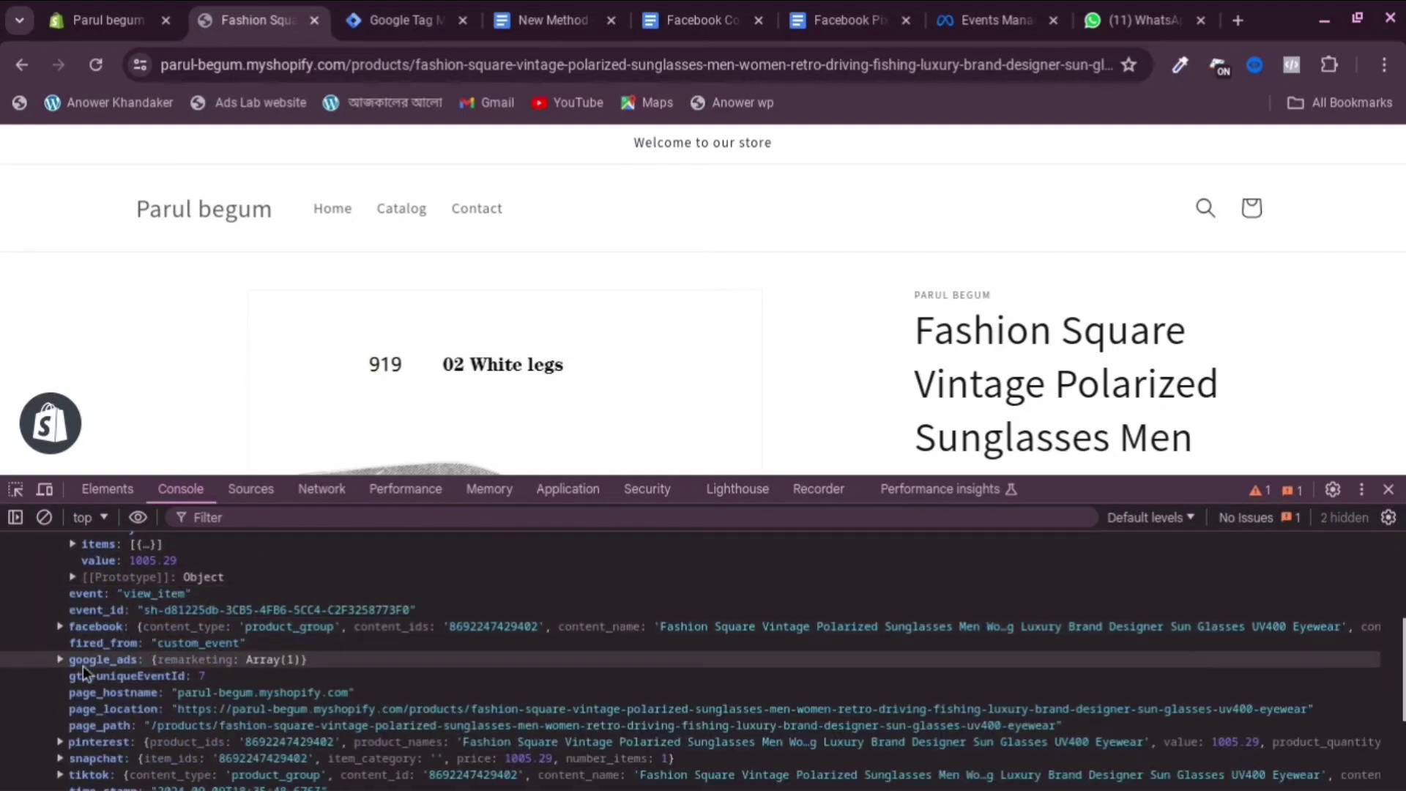
click(61, 629)
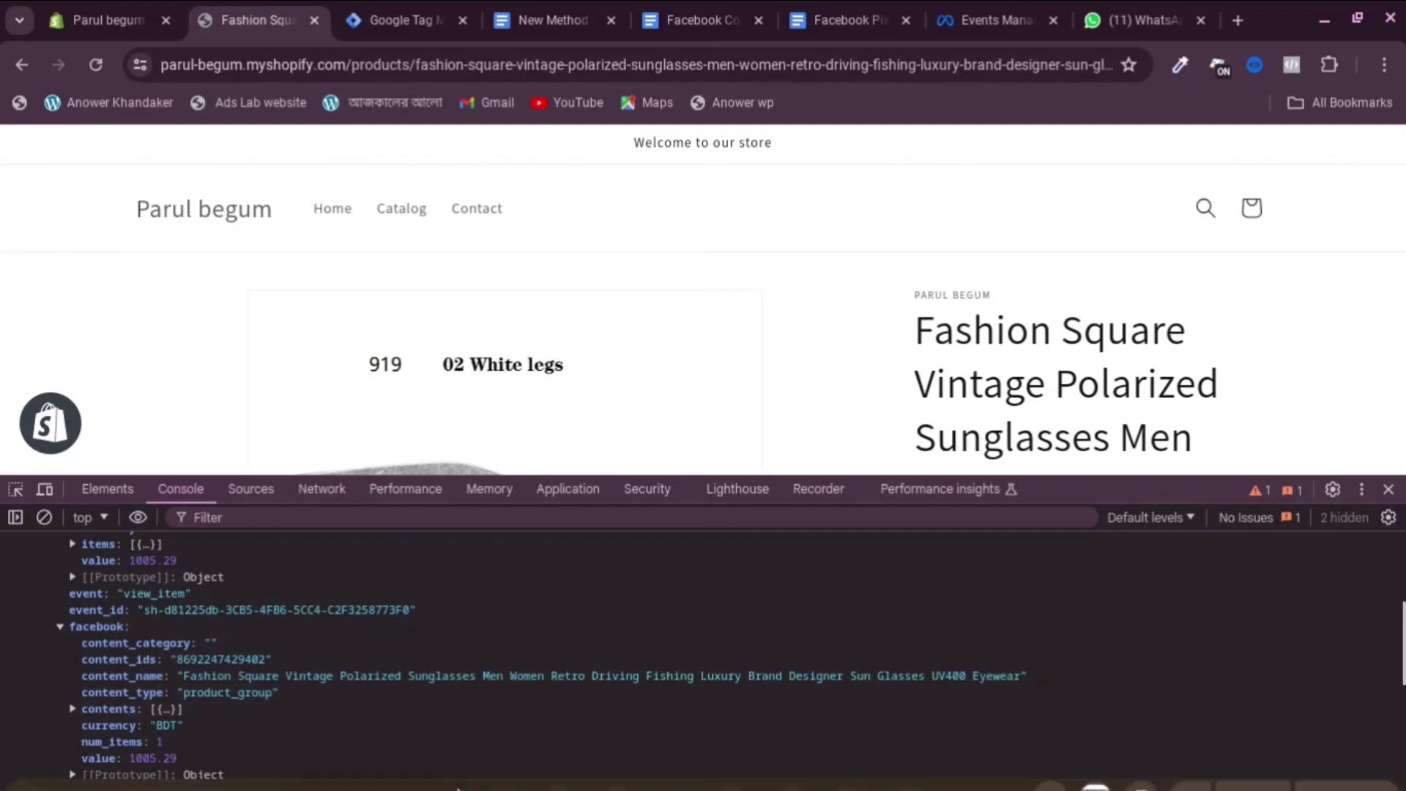
Glance at the Tag Manager workspace, return to the store page and examine the view_item event's name and remaining parameters.
click(396, 10)
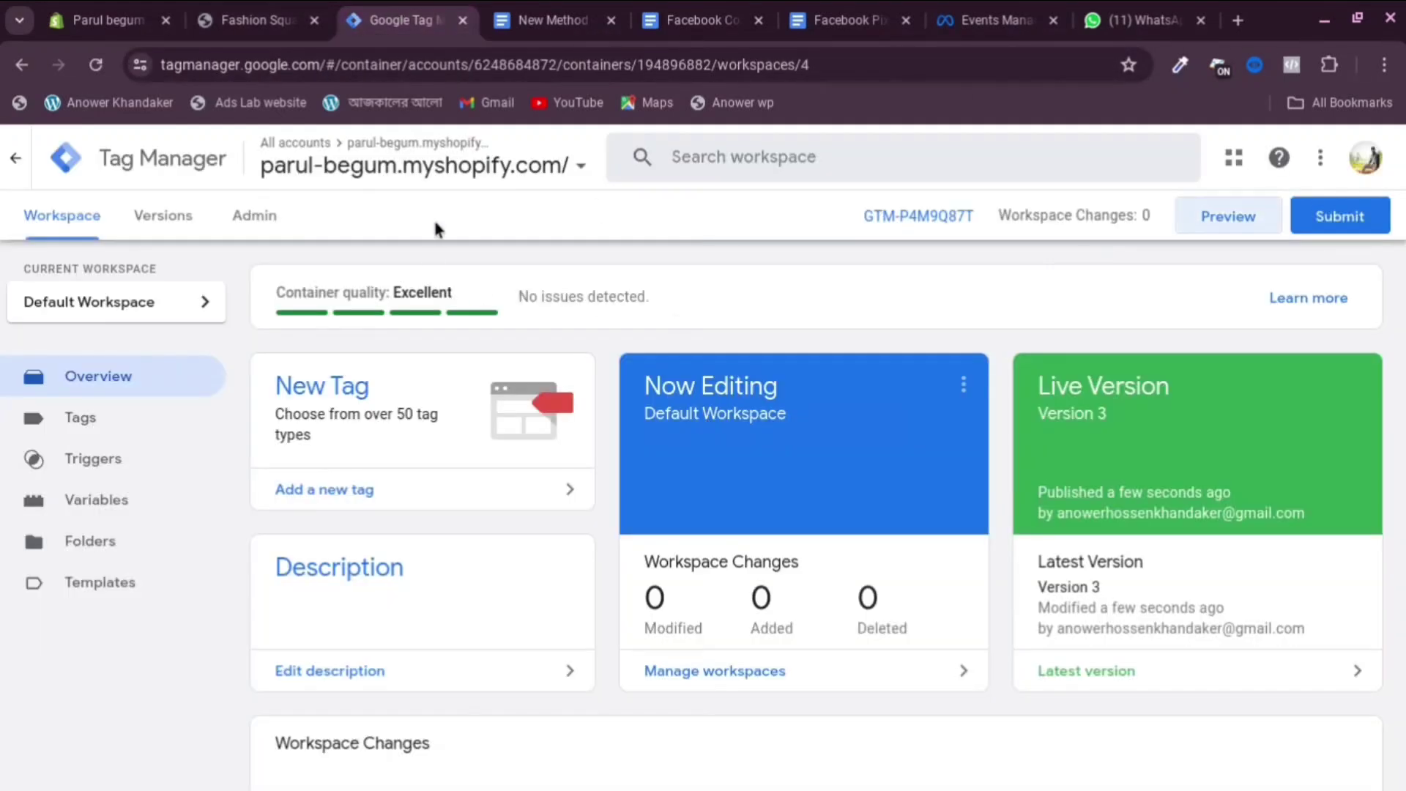
click(253, 20)
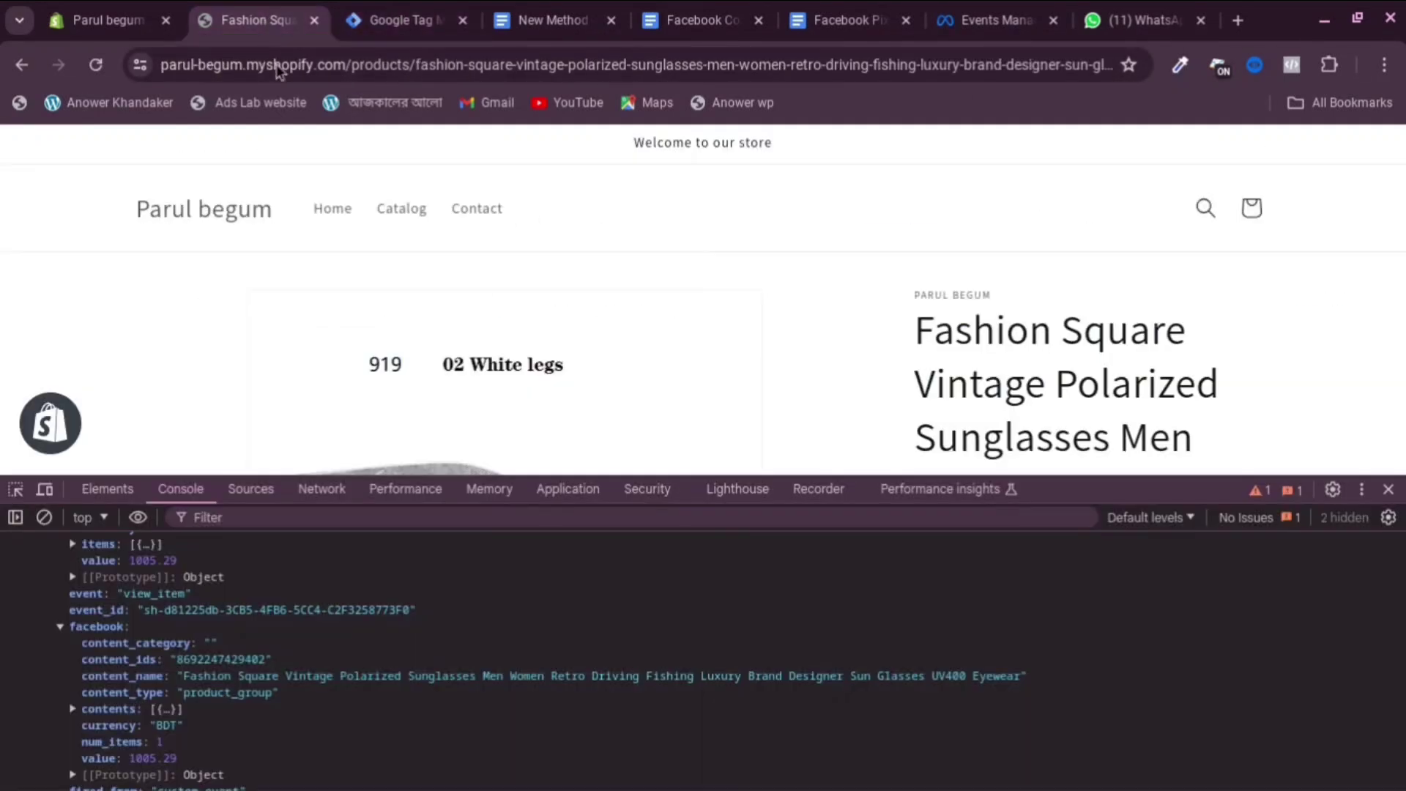
double_click(151, 595)
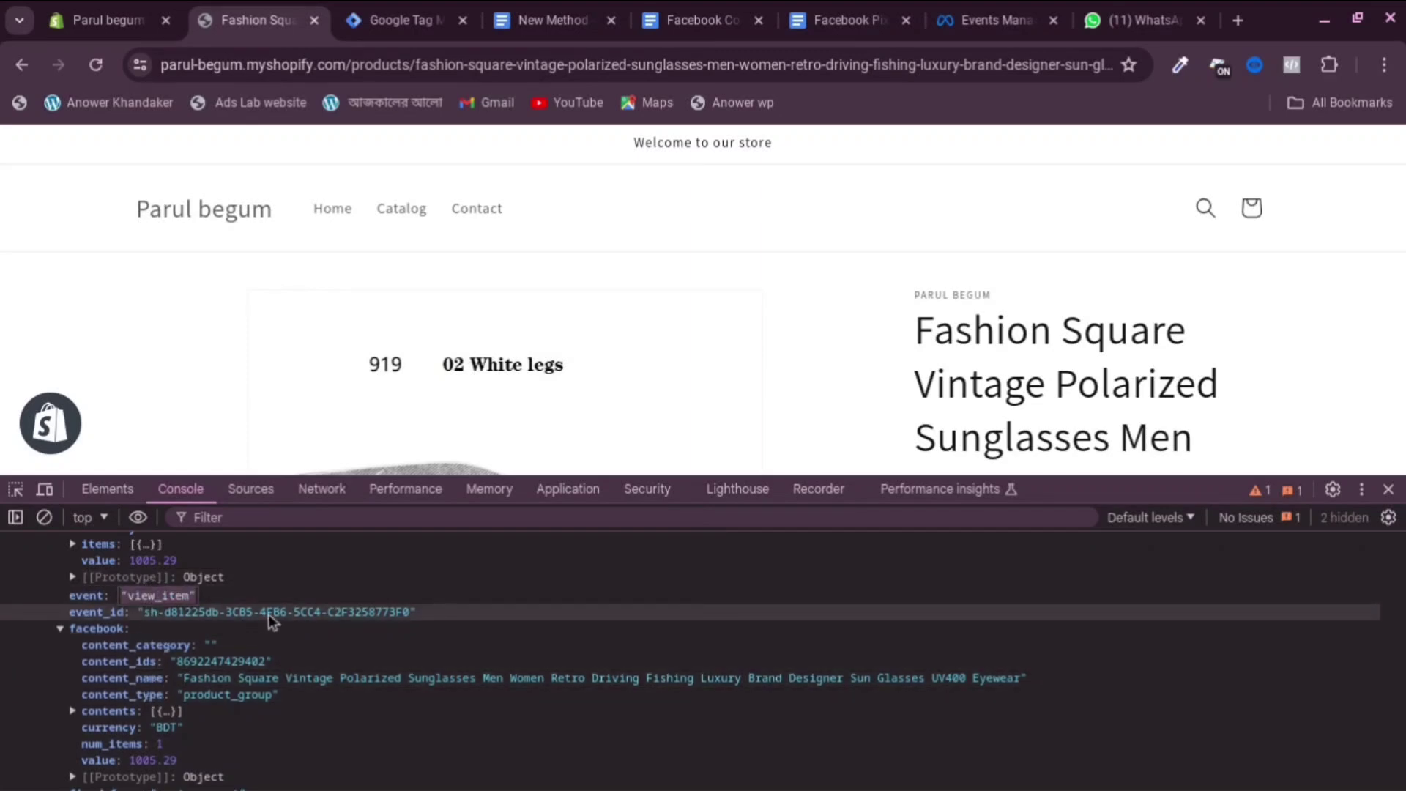
scroll(223, 657, down, 1)
scroll(222, 658, down, 4)
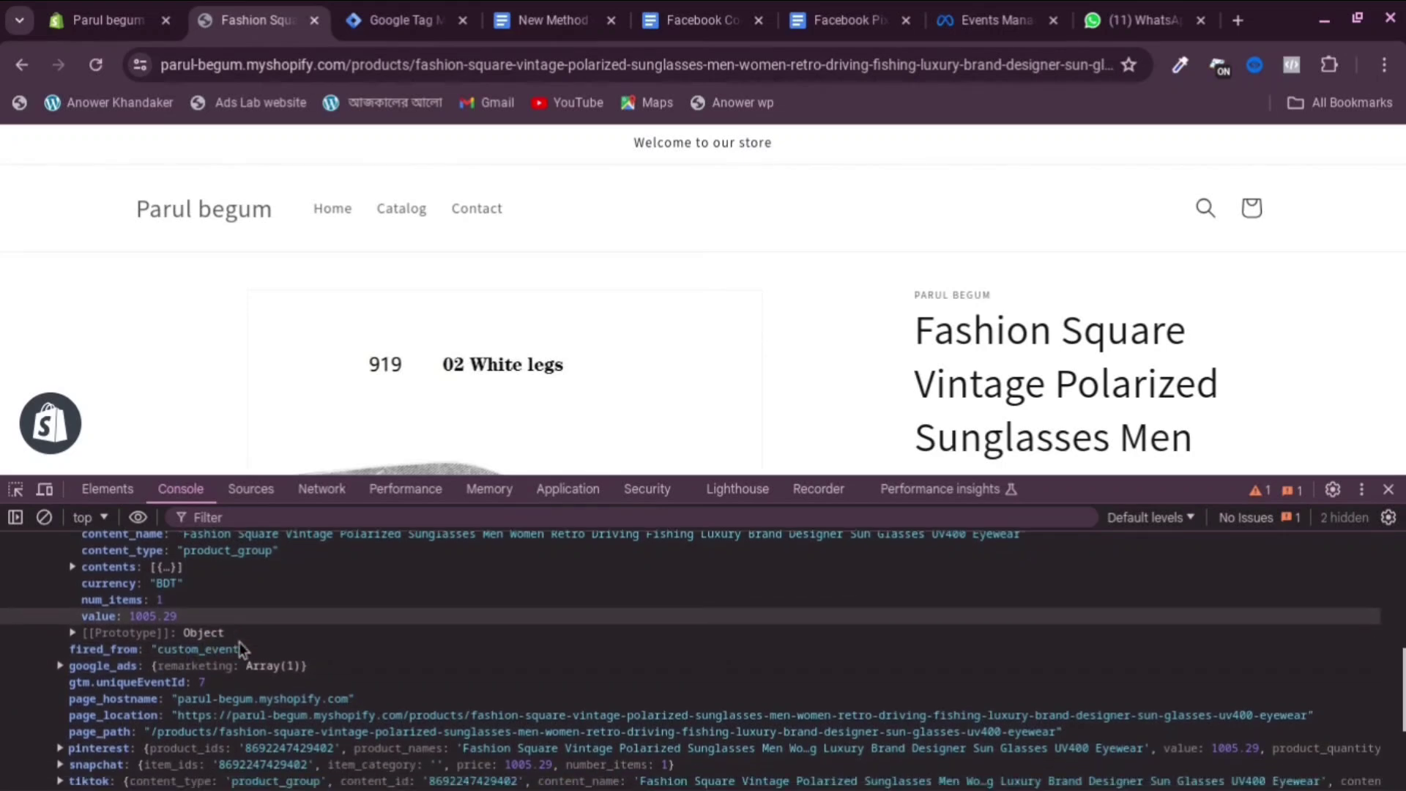
scroll(206, 668, down, 3)
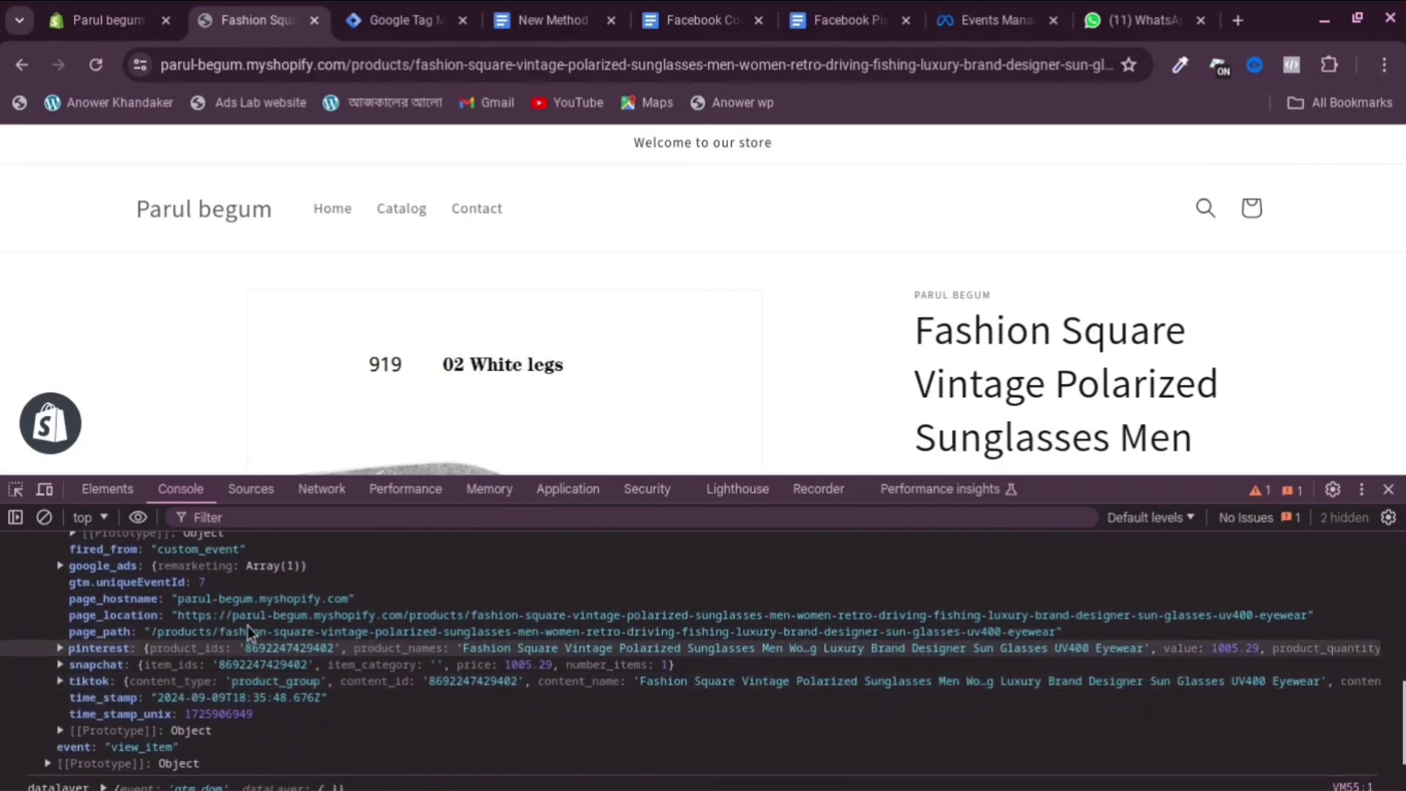
scroll(147, 609, up, 5)
Add the sunglasses to the cart from the product page with the preselected frame, lens color and quantity.
scroll(750, 389, down, 8)
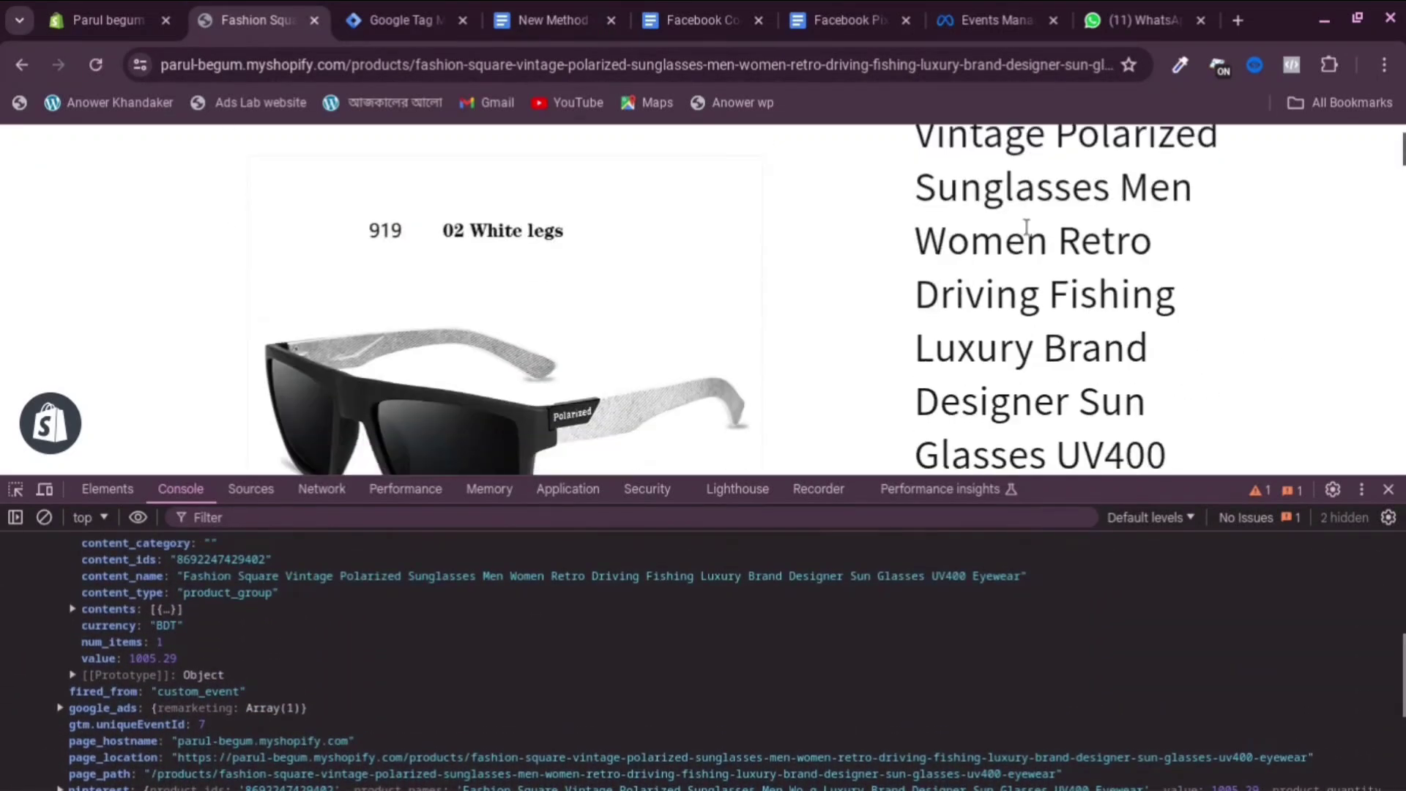
scroll(1007, 351, up, 2)
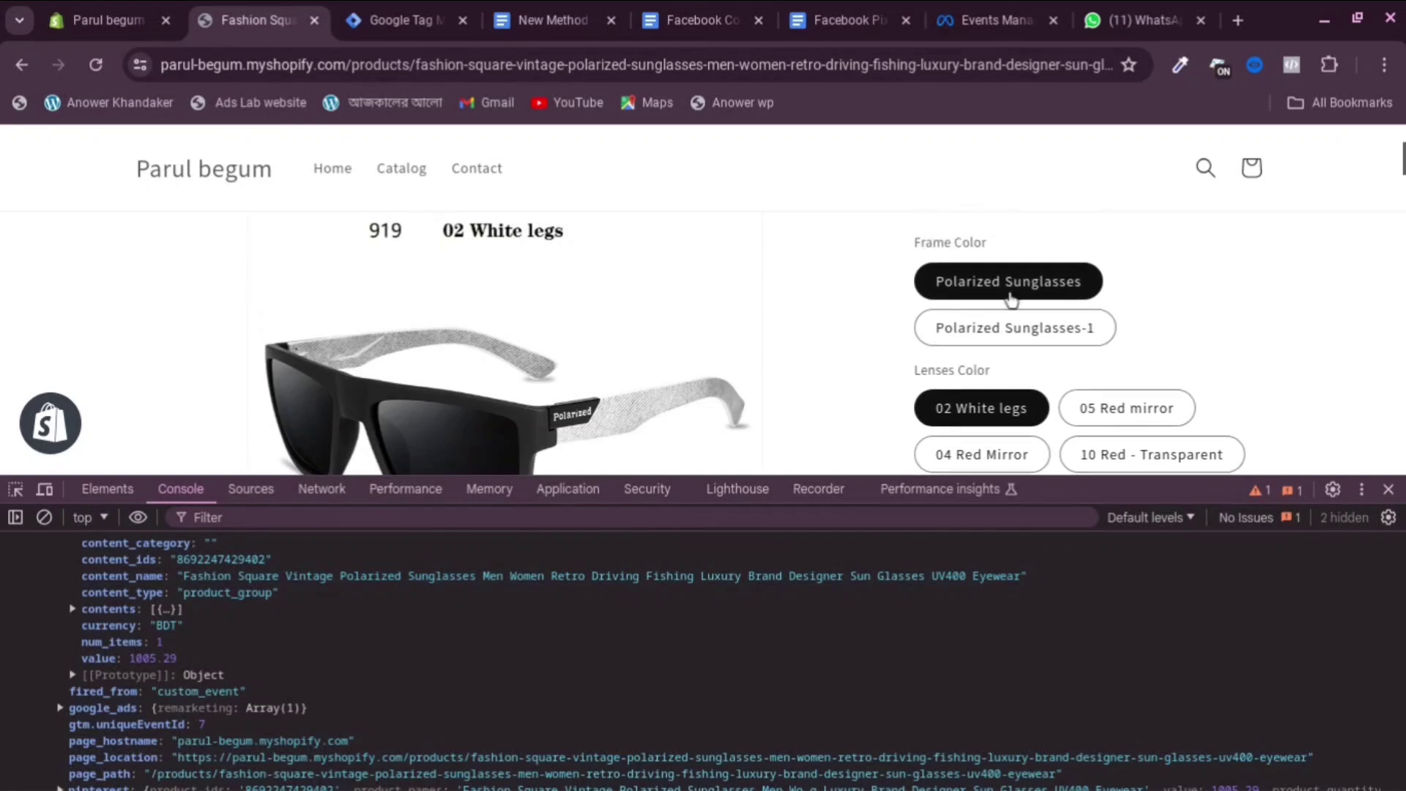
scroll(1018, 308, down, 3)
scroll(1019, 294, down, 6)
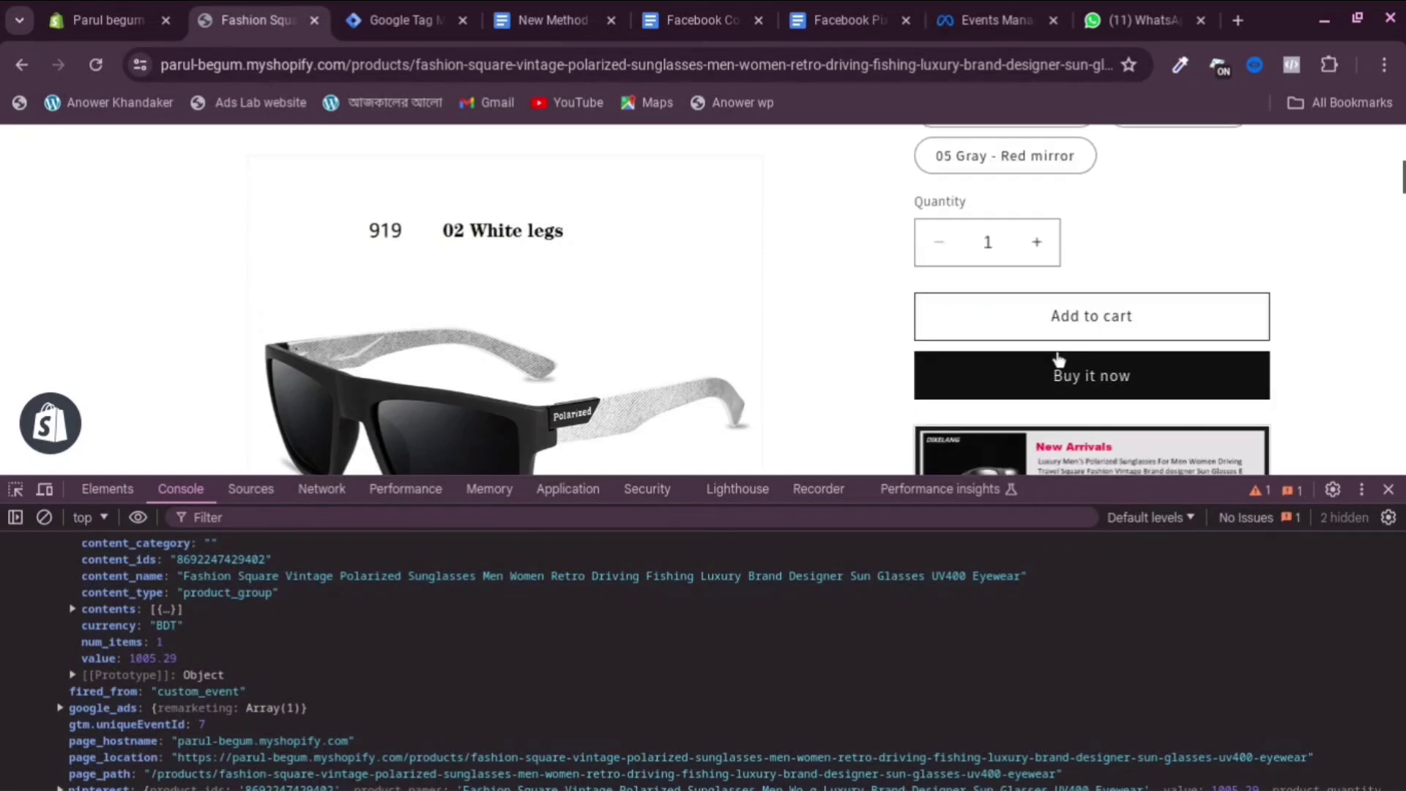
click(1114, 310)
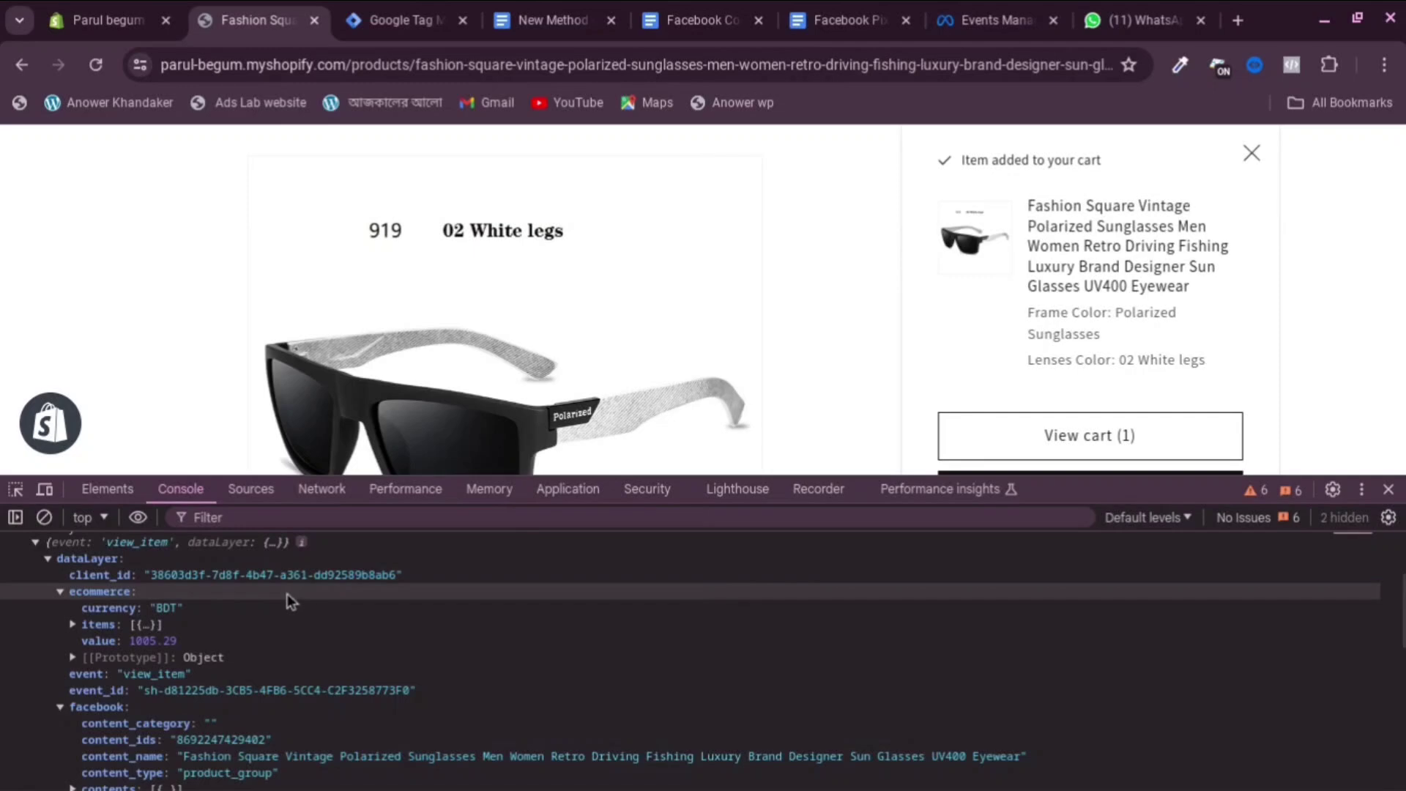
Look through the Console log past the view_item details to the event fired by adding to the cart.
scroll(273, 592, up, 3)
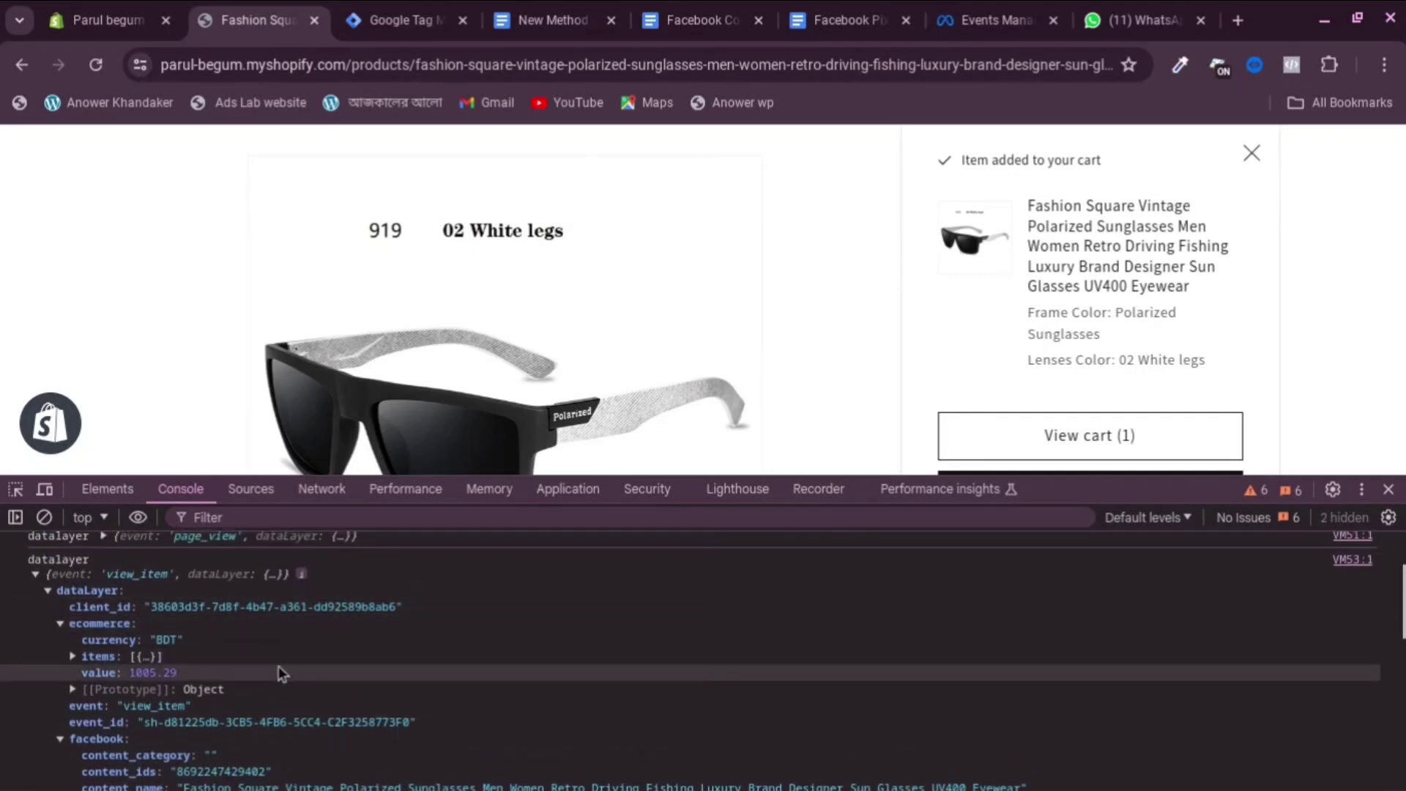
scroll(265, 658, down, 5)
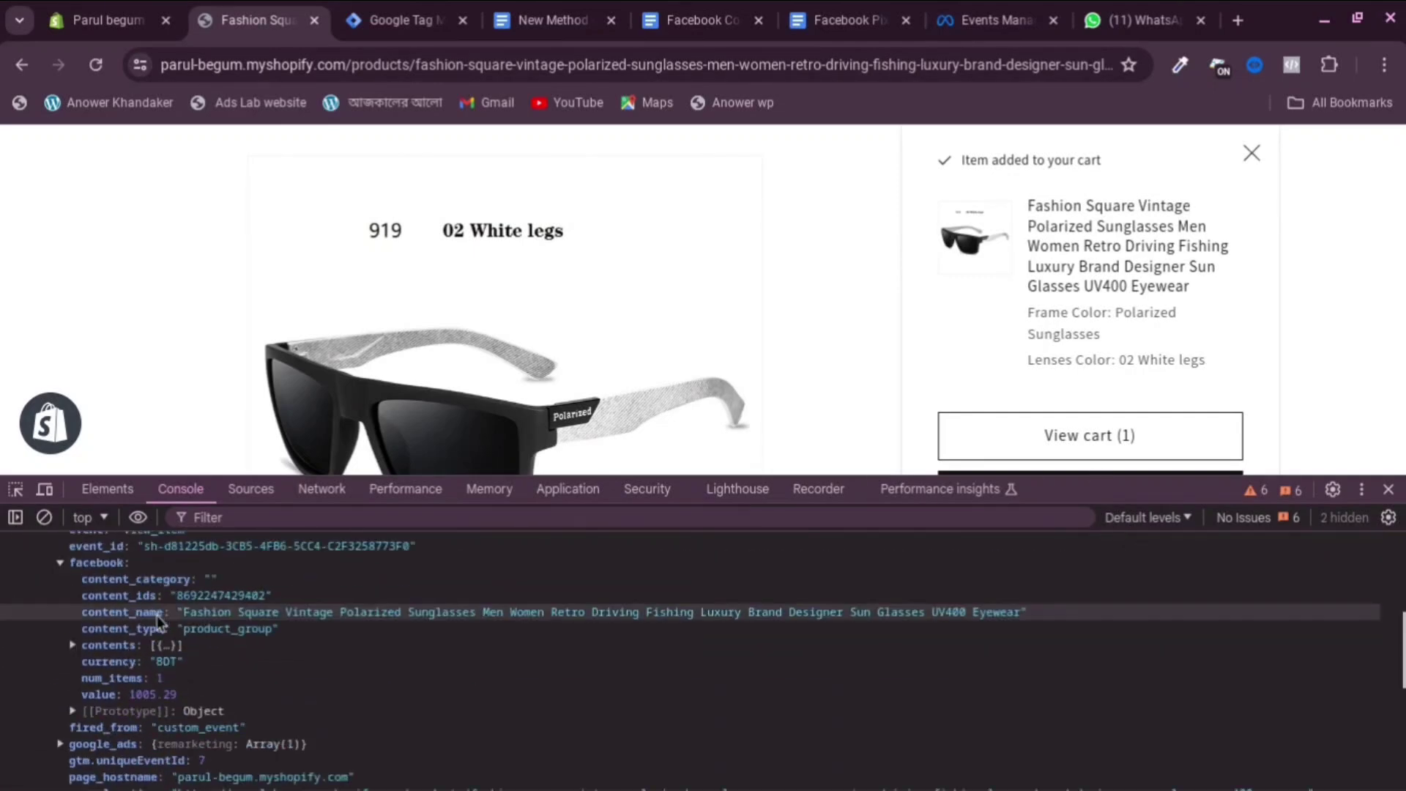
scroll(157, 619, down, 5)
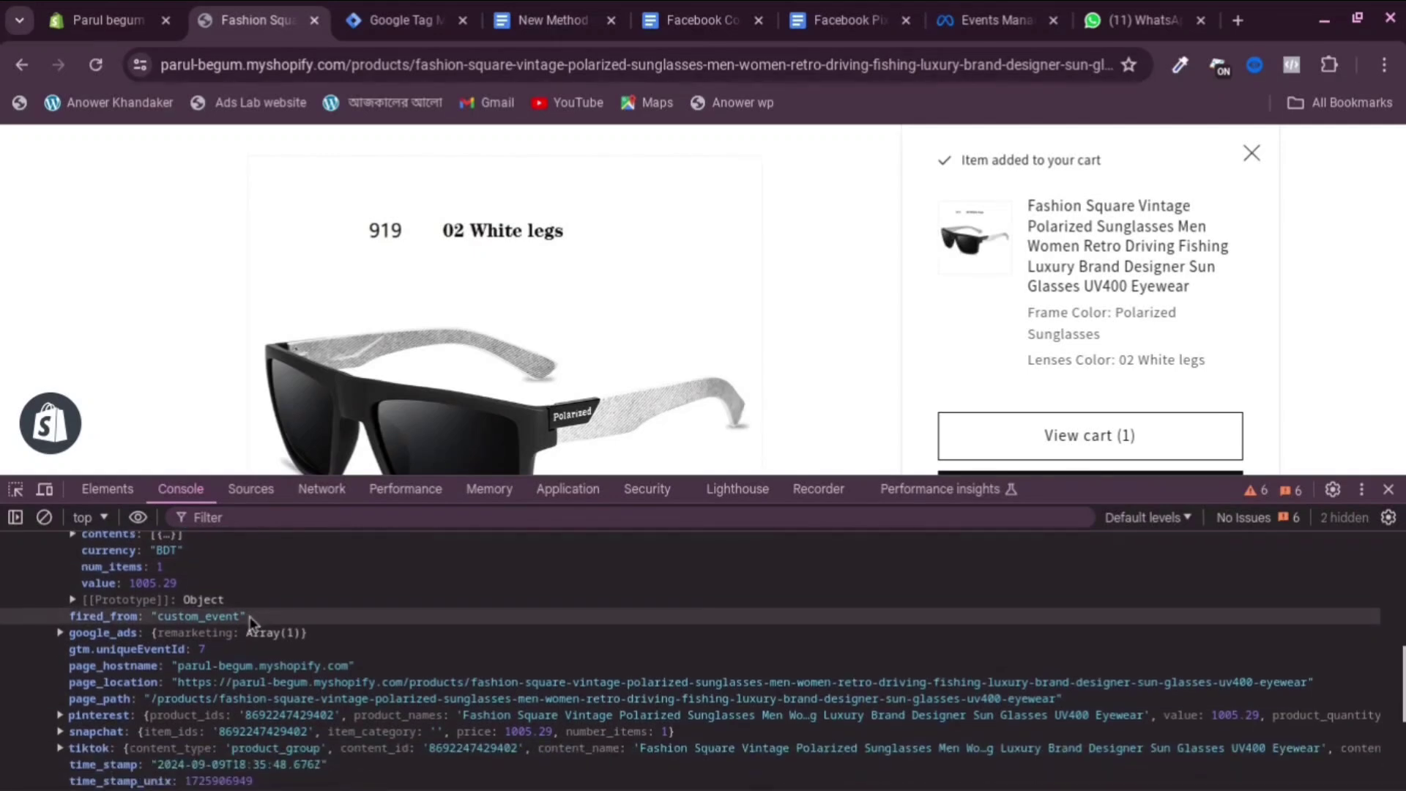
scroll(229, 632, down, 4)
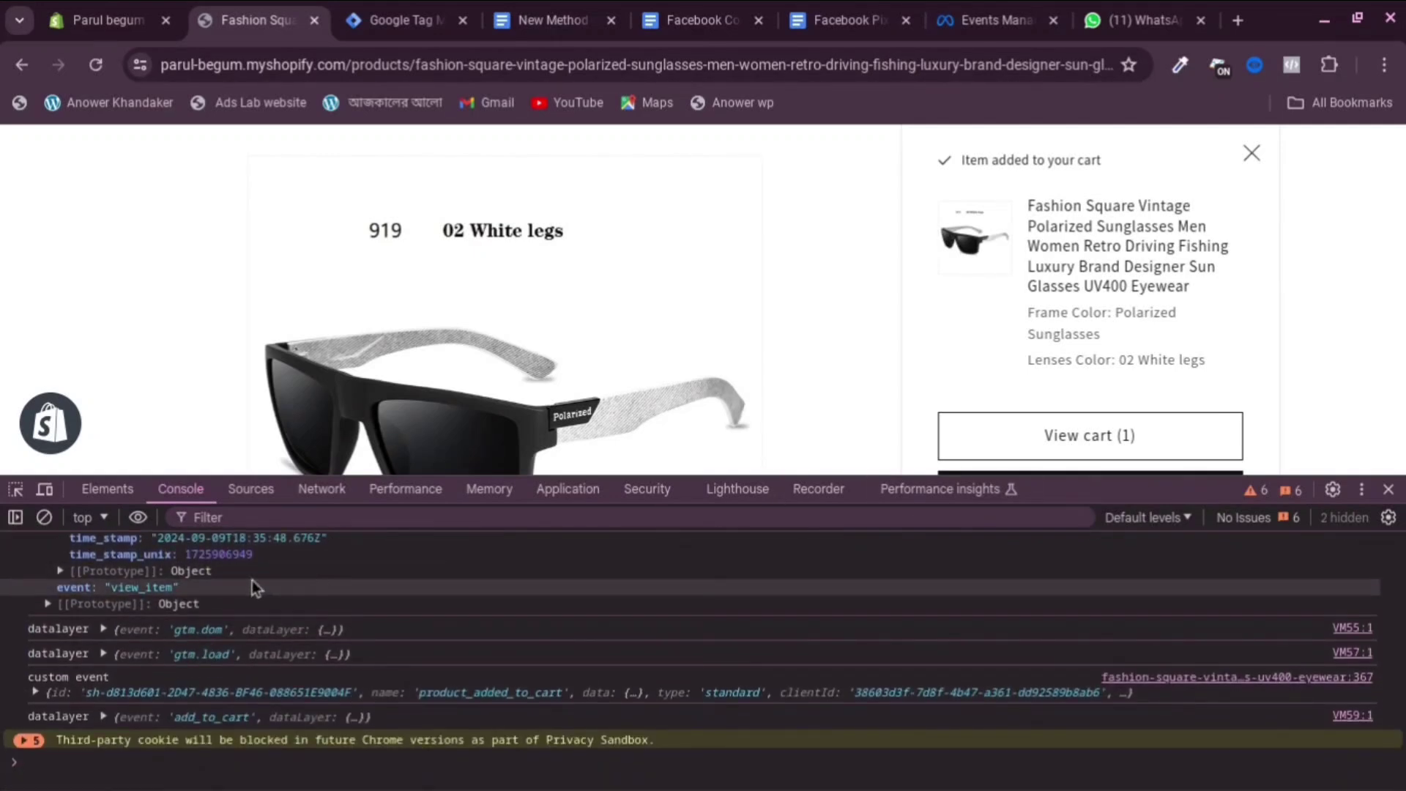
Dismiss the cart confirmation, then close the developer tools and reopen them on the Console.
click(806, 339)
right_click(810, 339)
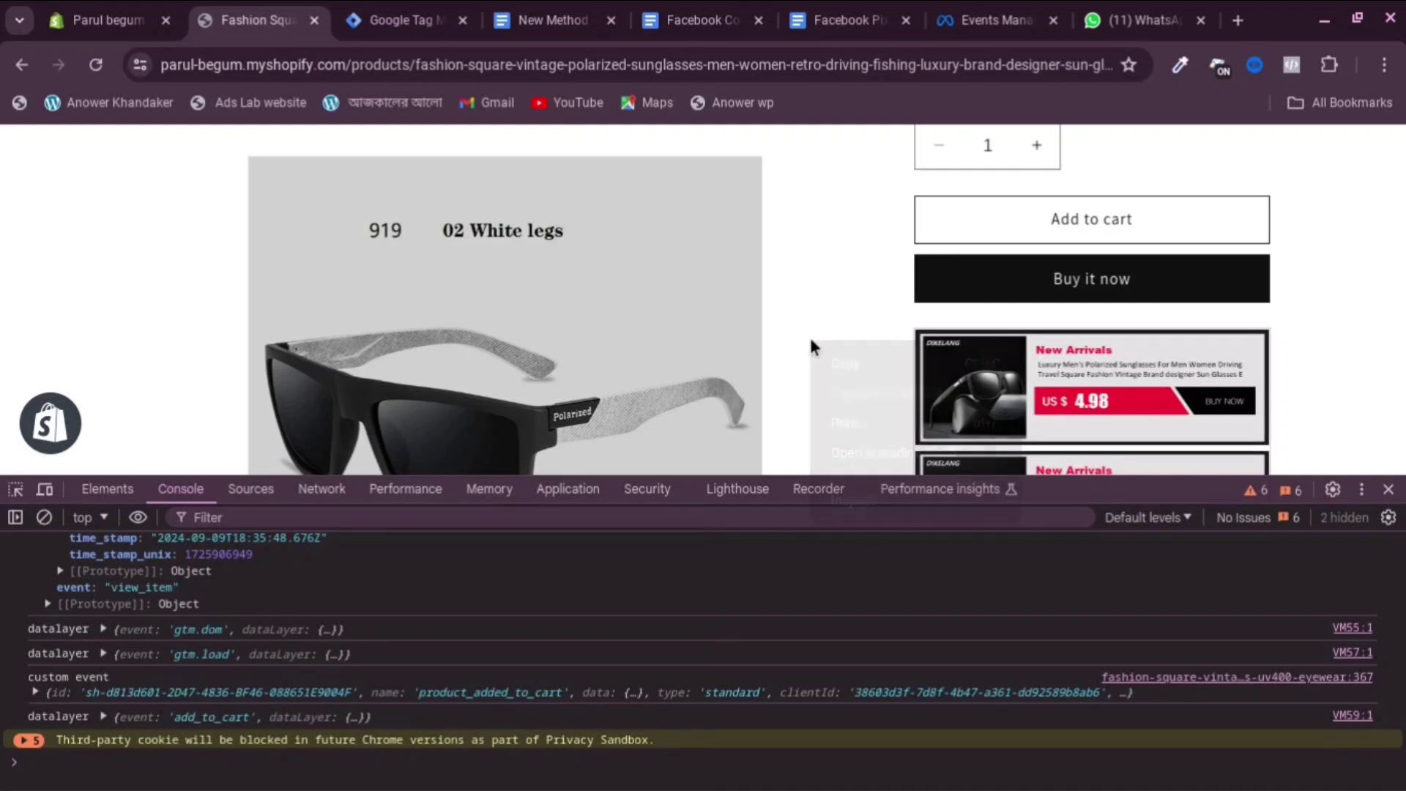
click(848, 489)
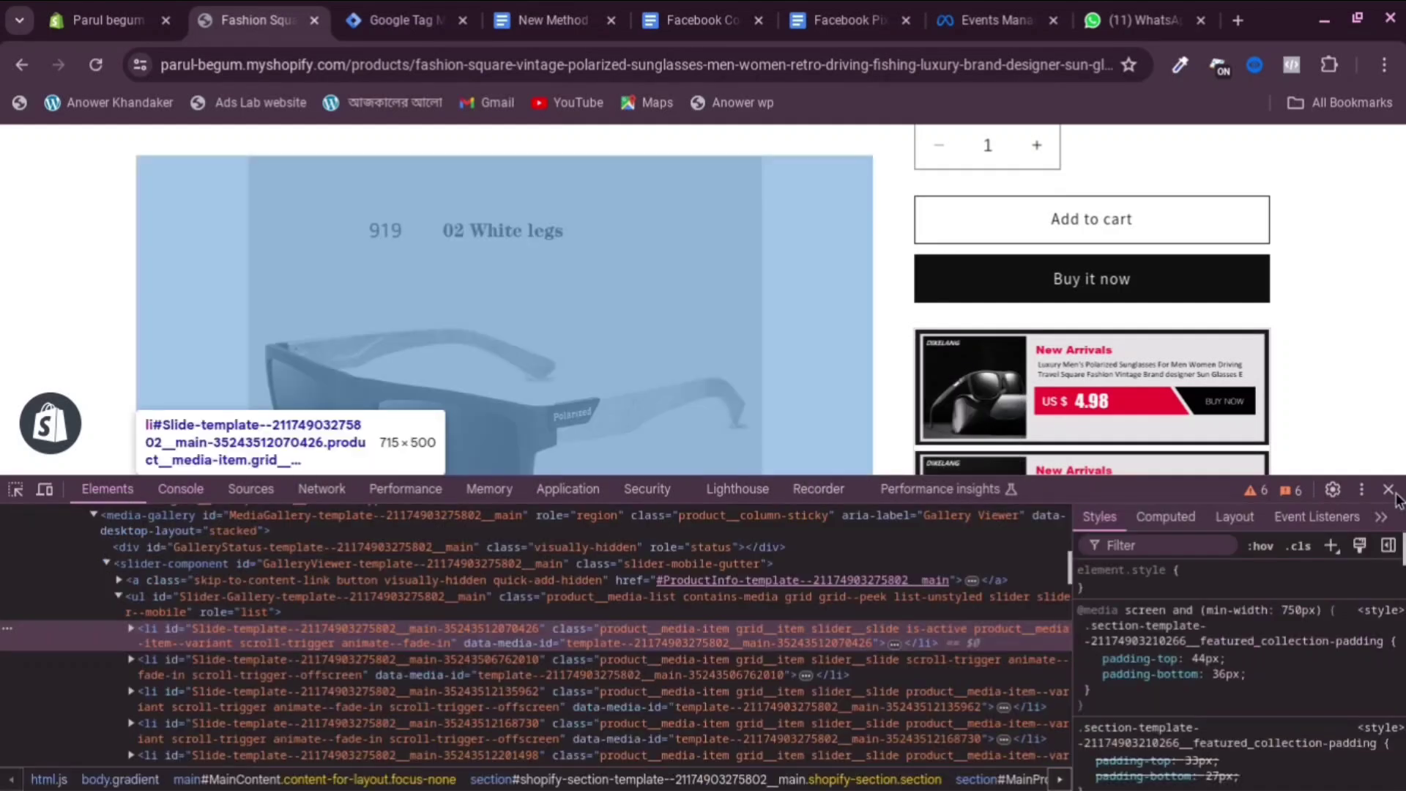
key(F12)
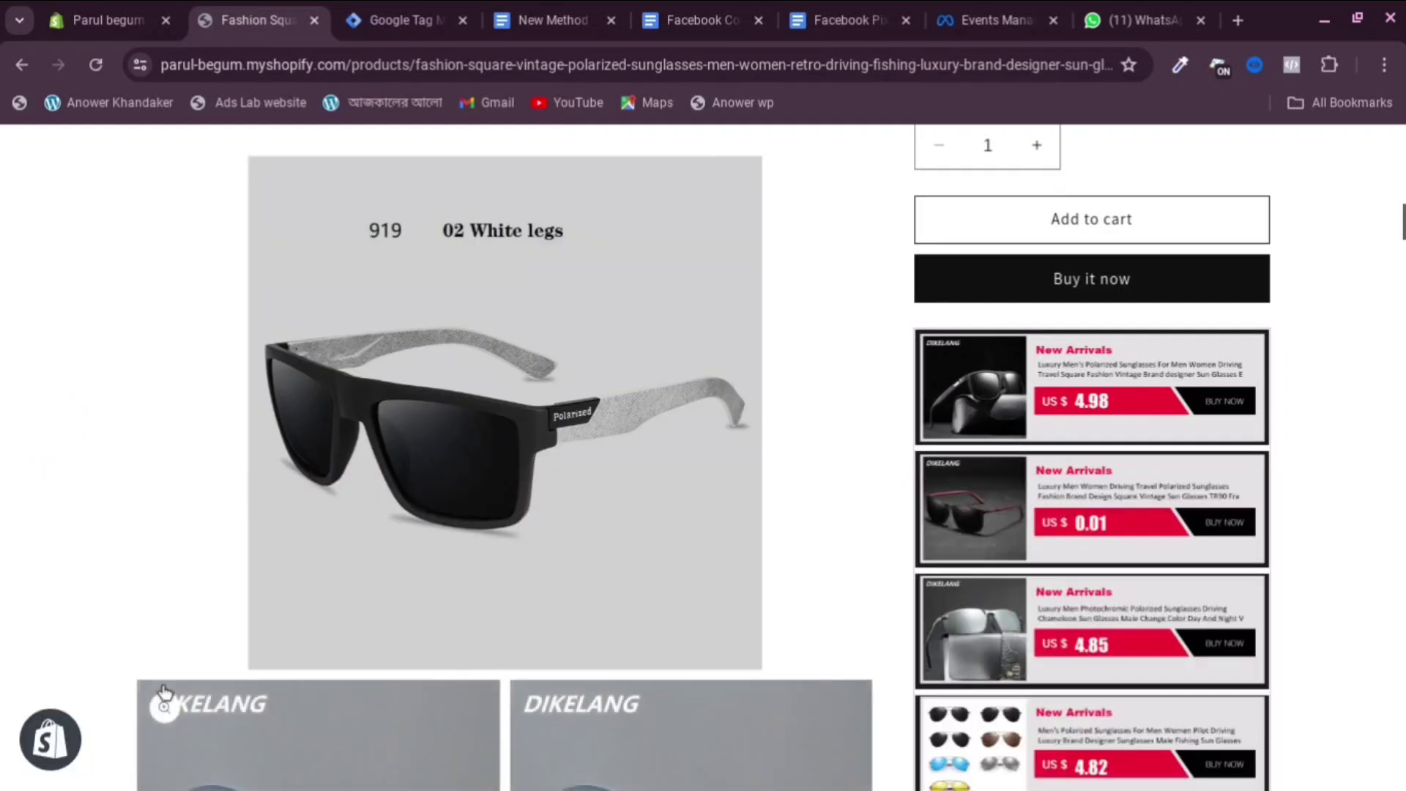
right_click(909, 378)
click(986, 765)
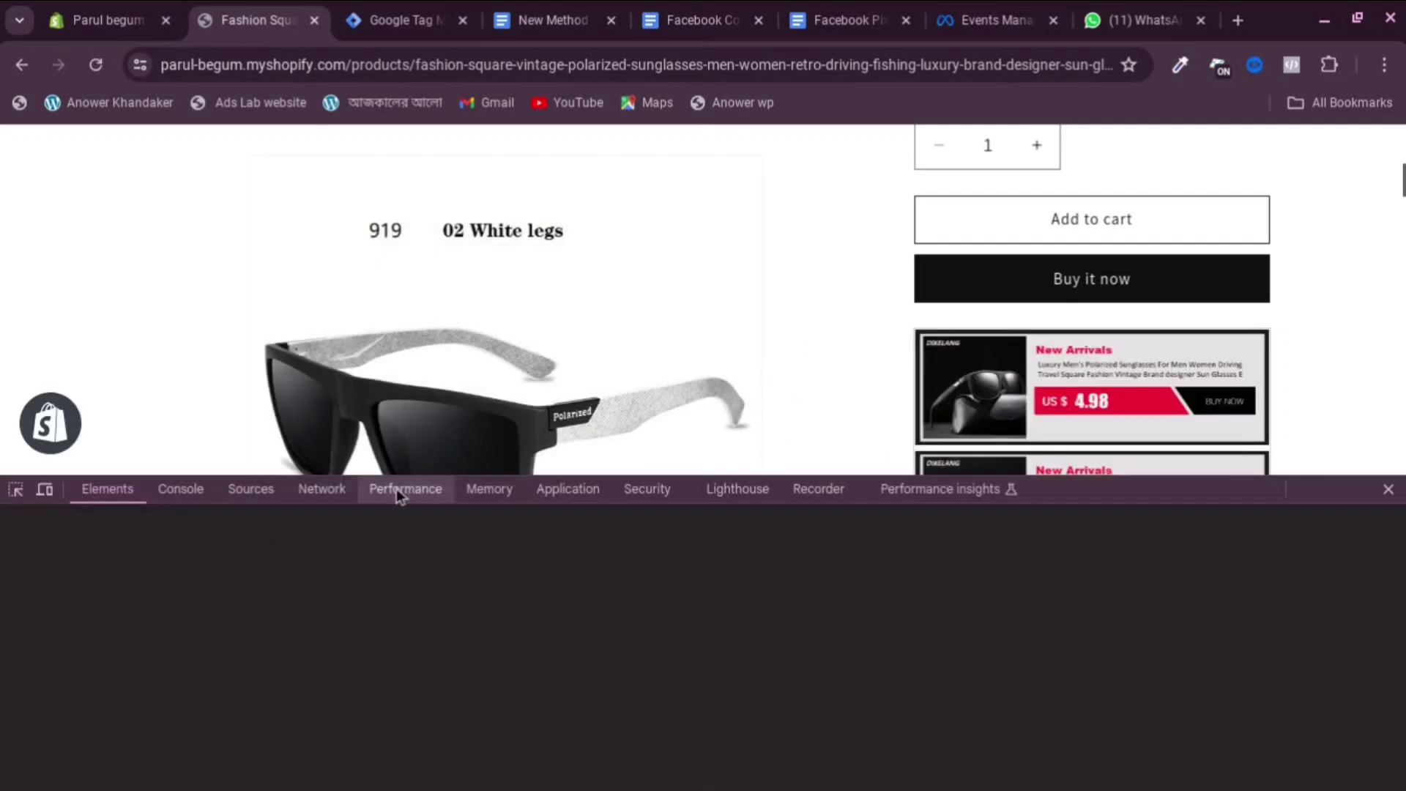
click(189, 491)
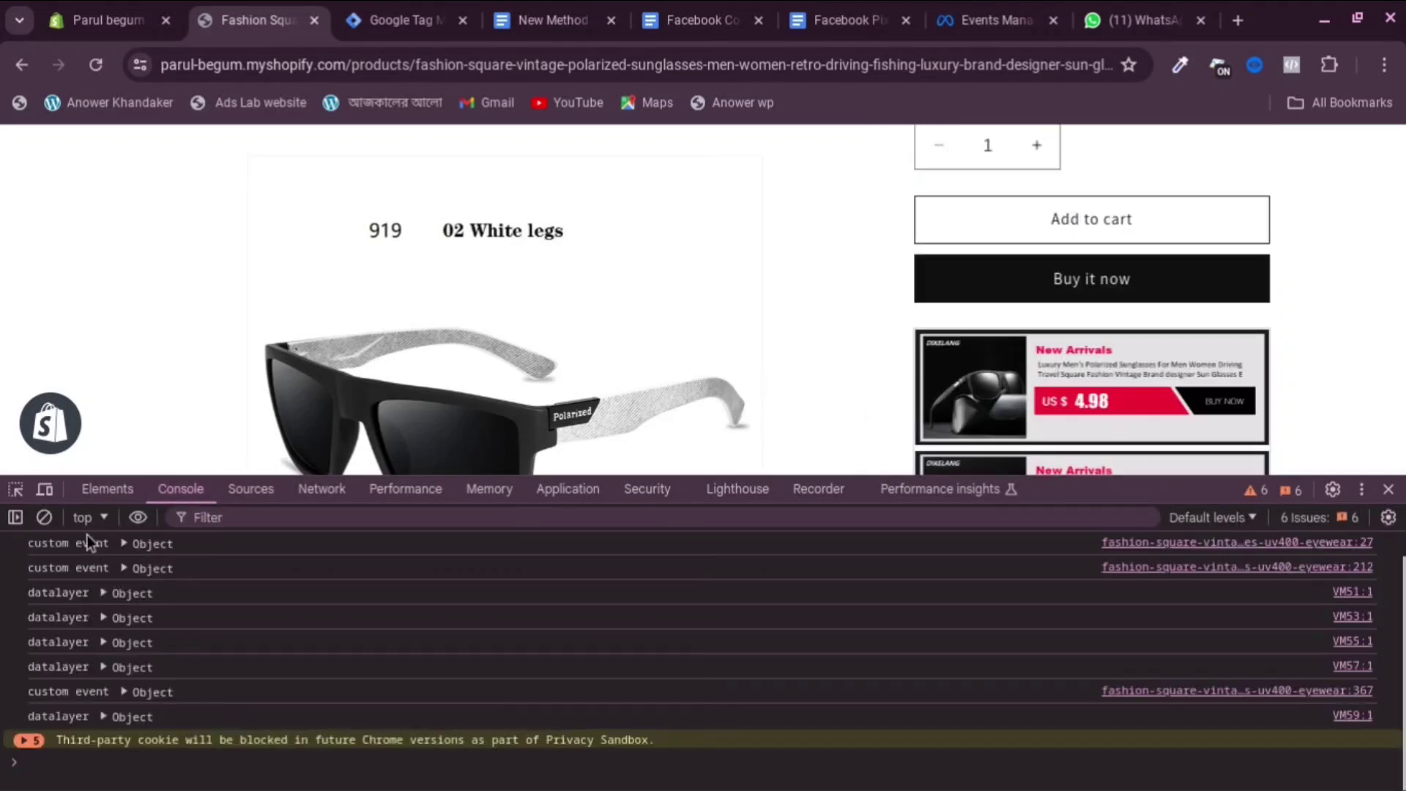
With the Console context on top, add the sunglasses to the cart again and expand the new add_to_cart event's dataLayer.
click(94, 521)
click(157, 542)
scroll(779, 296, up, 3)
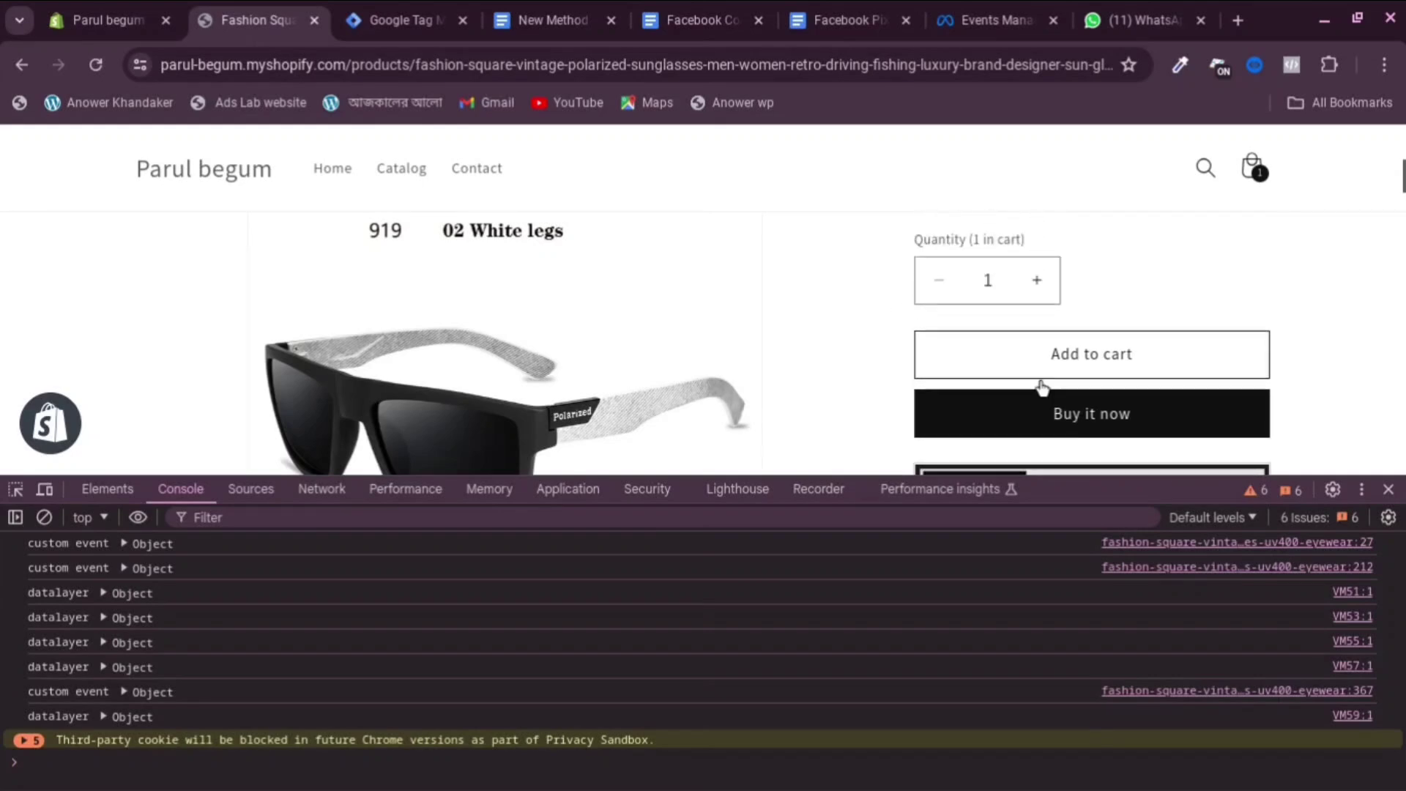
click(1092, 436)
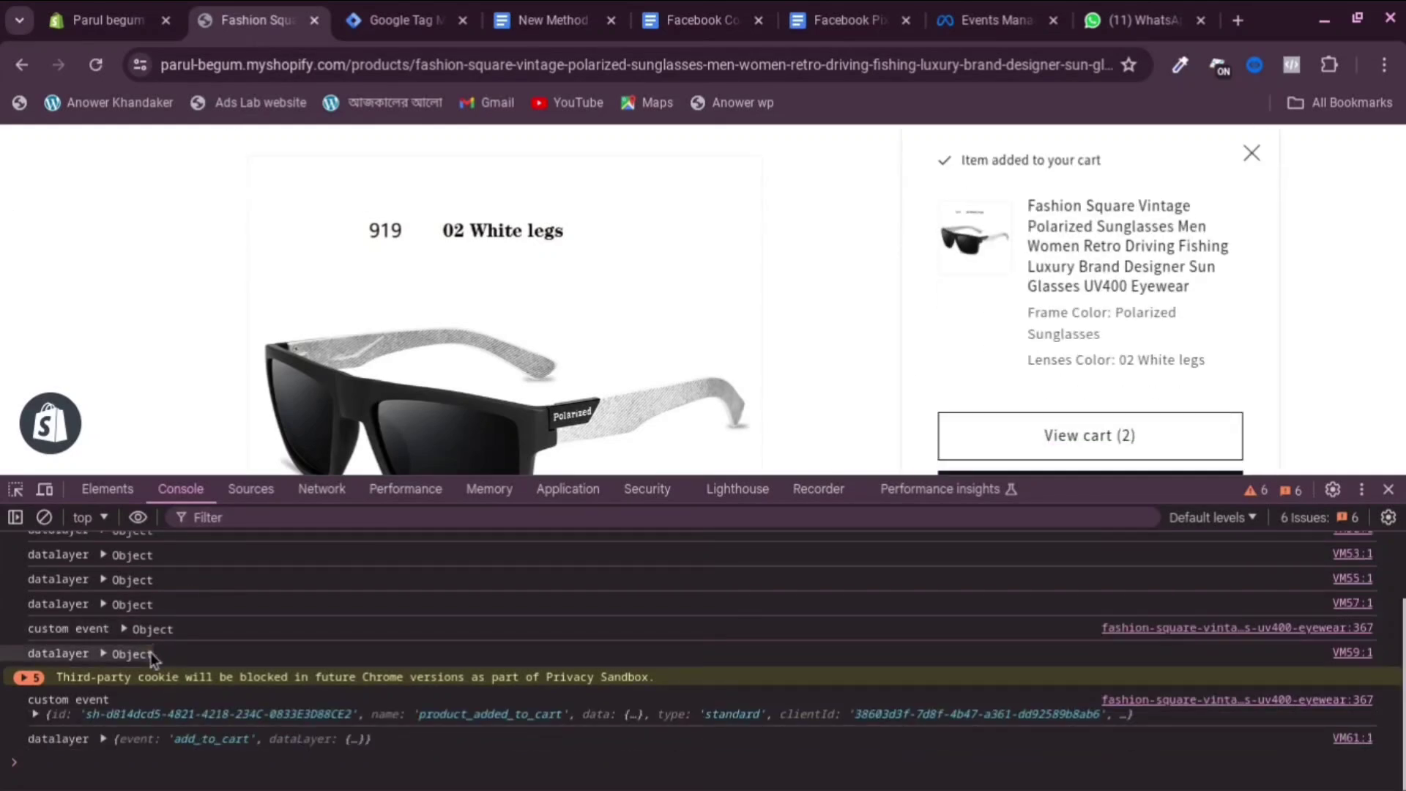
click(103, 738)
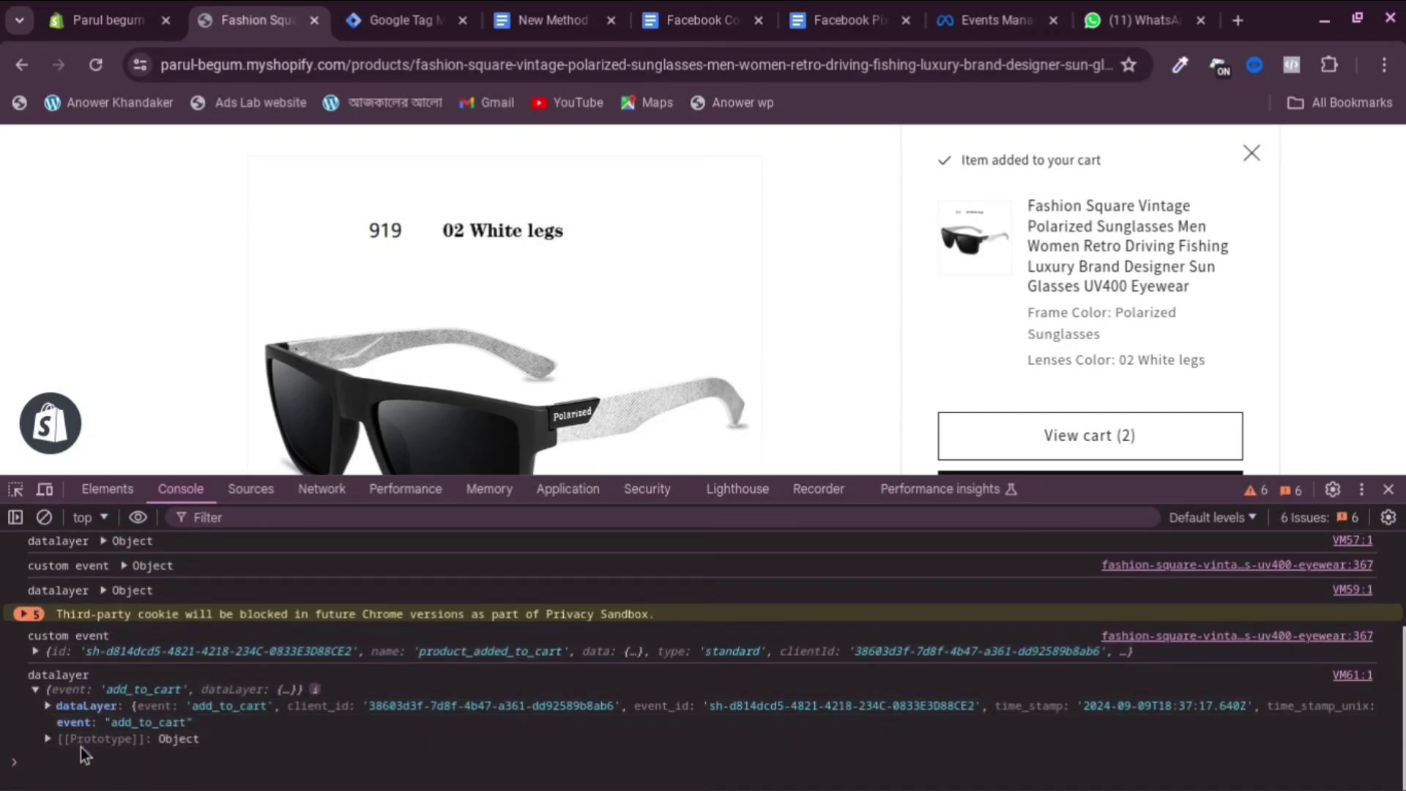
click(47, 708)
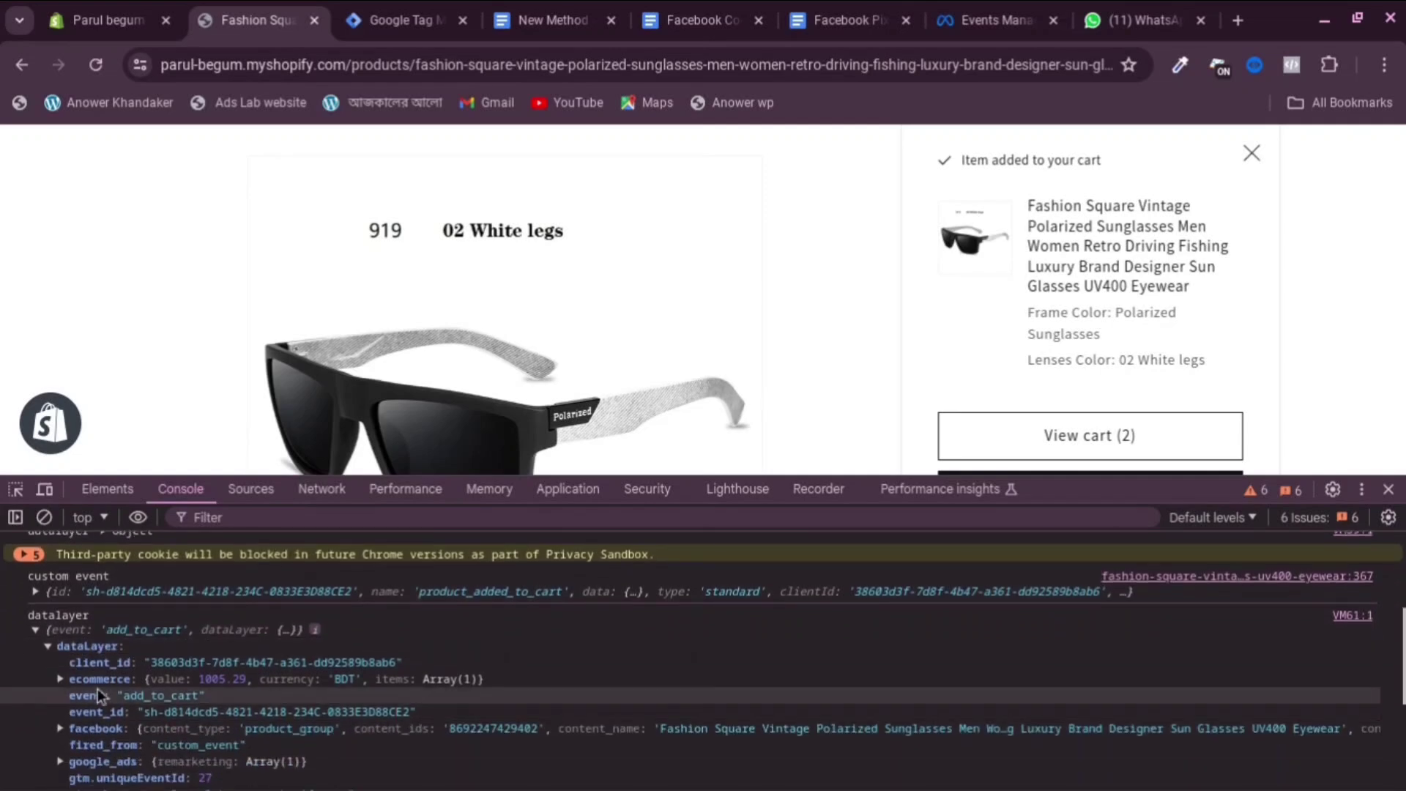
Inspect the add_to_cart dataLayer's facebook object, expanding its contents array and the first item.
scroll(136, 656, down, 2)
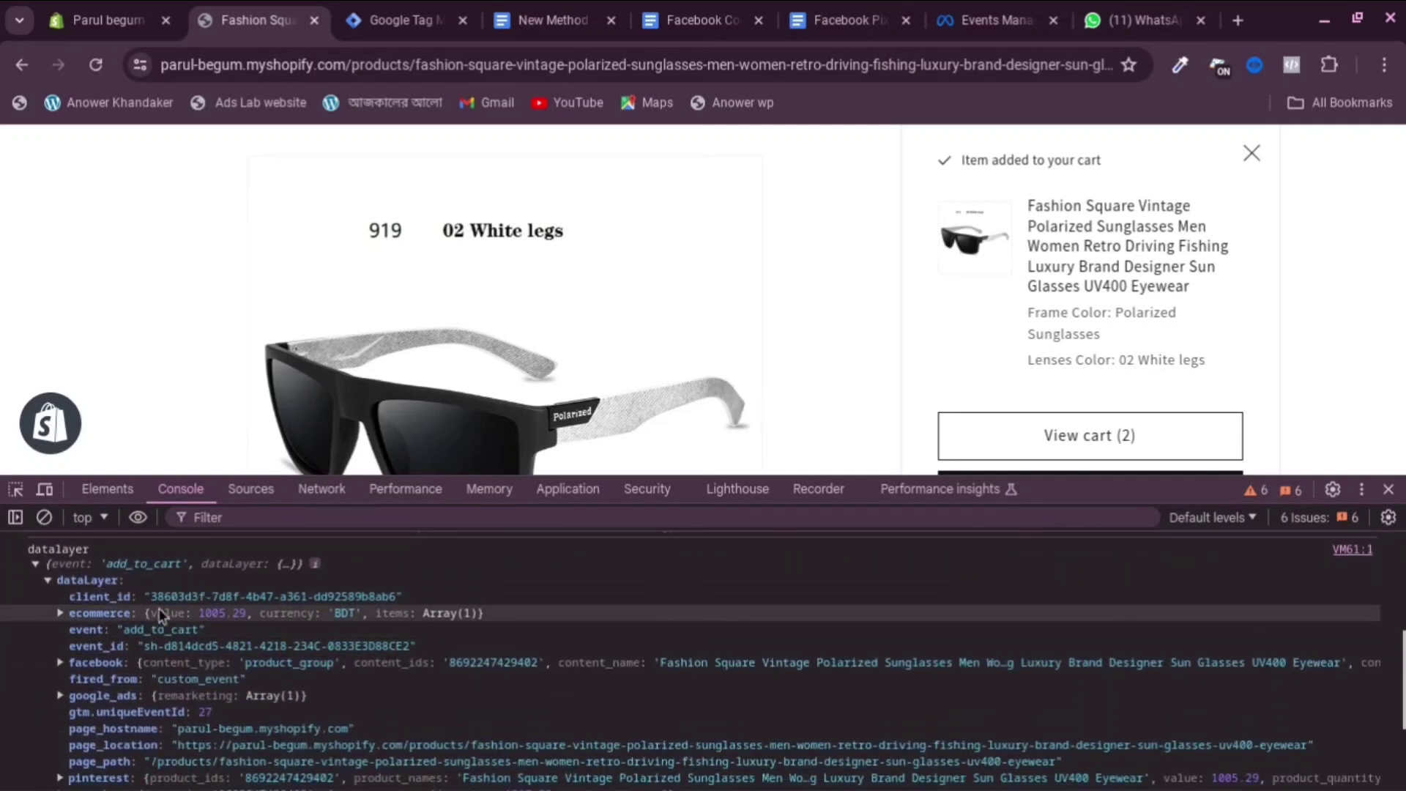
scroll(183, 634, down, 2)
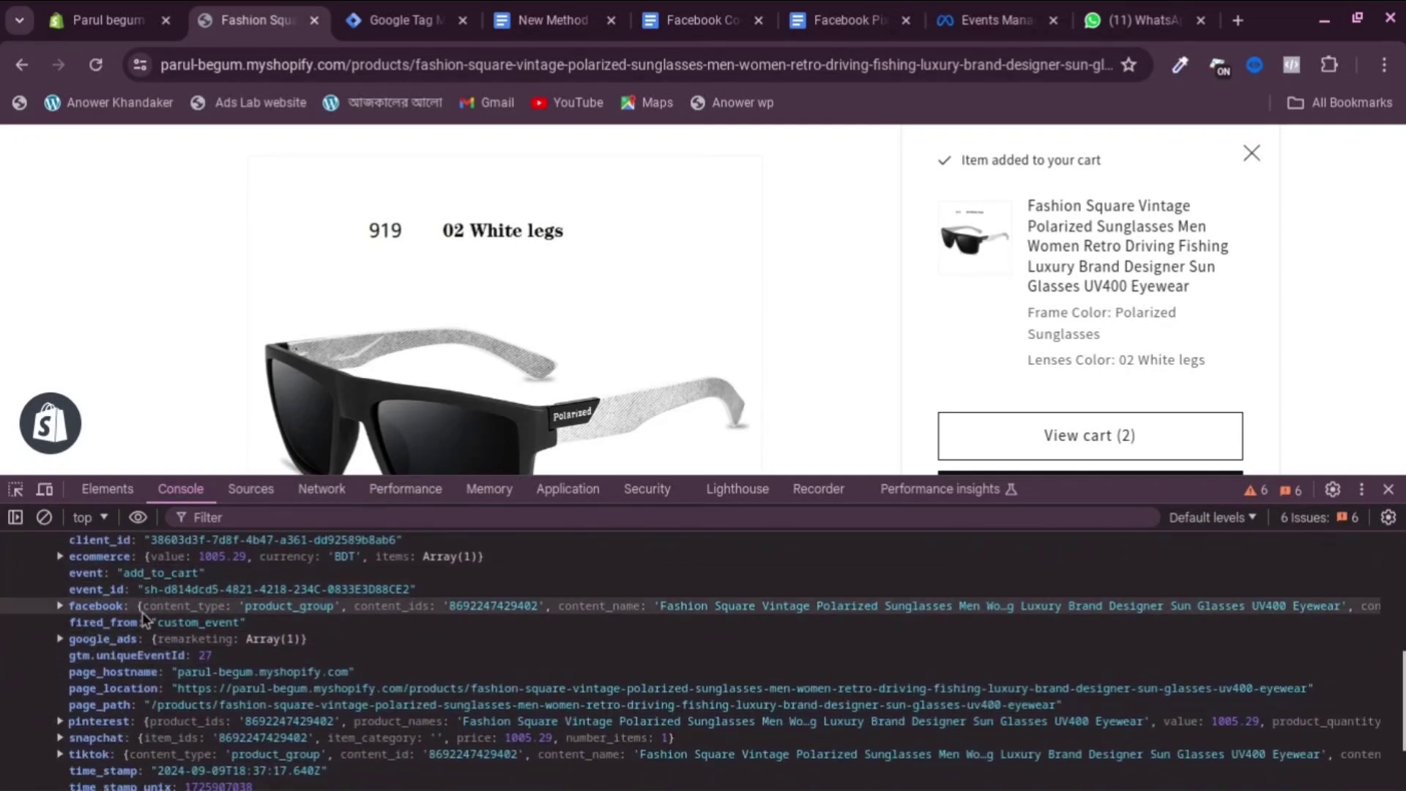
click(58, 608)
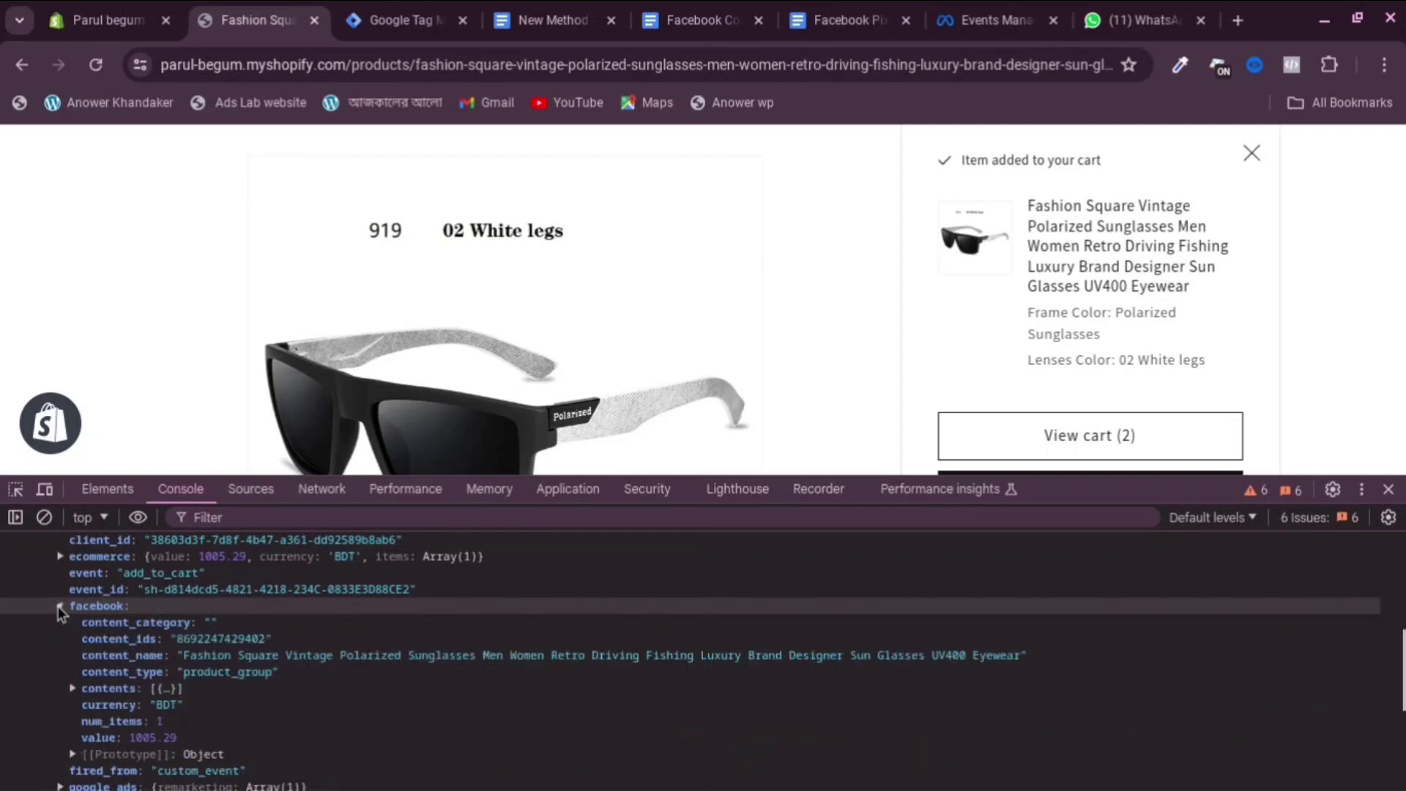
scroll(71, 613, down, 1)
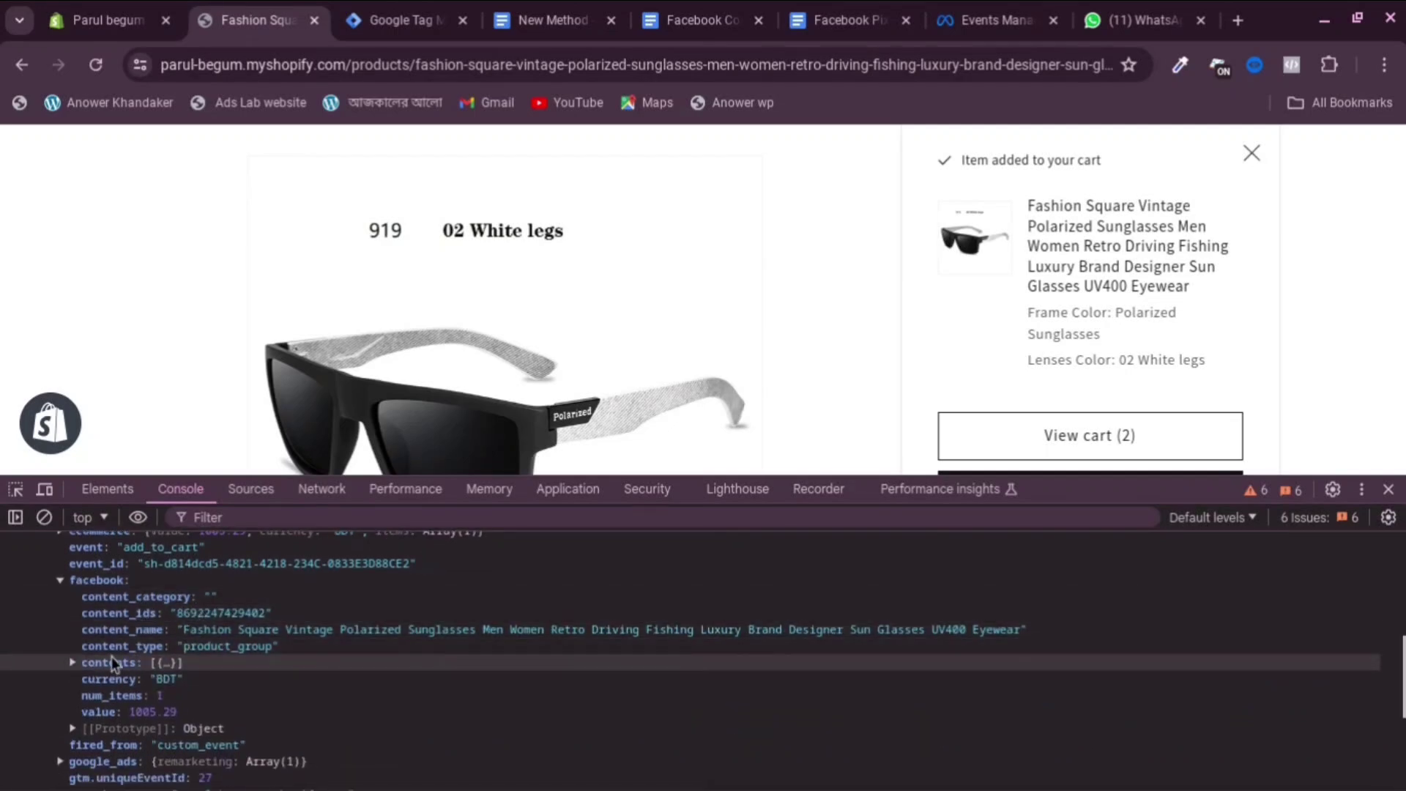
scroll(196, 644, down, 2)
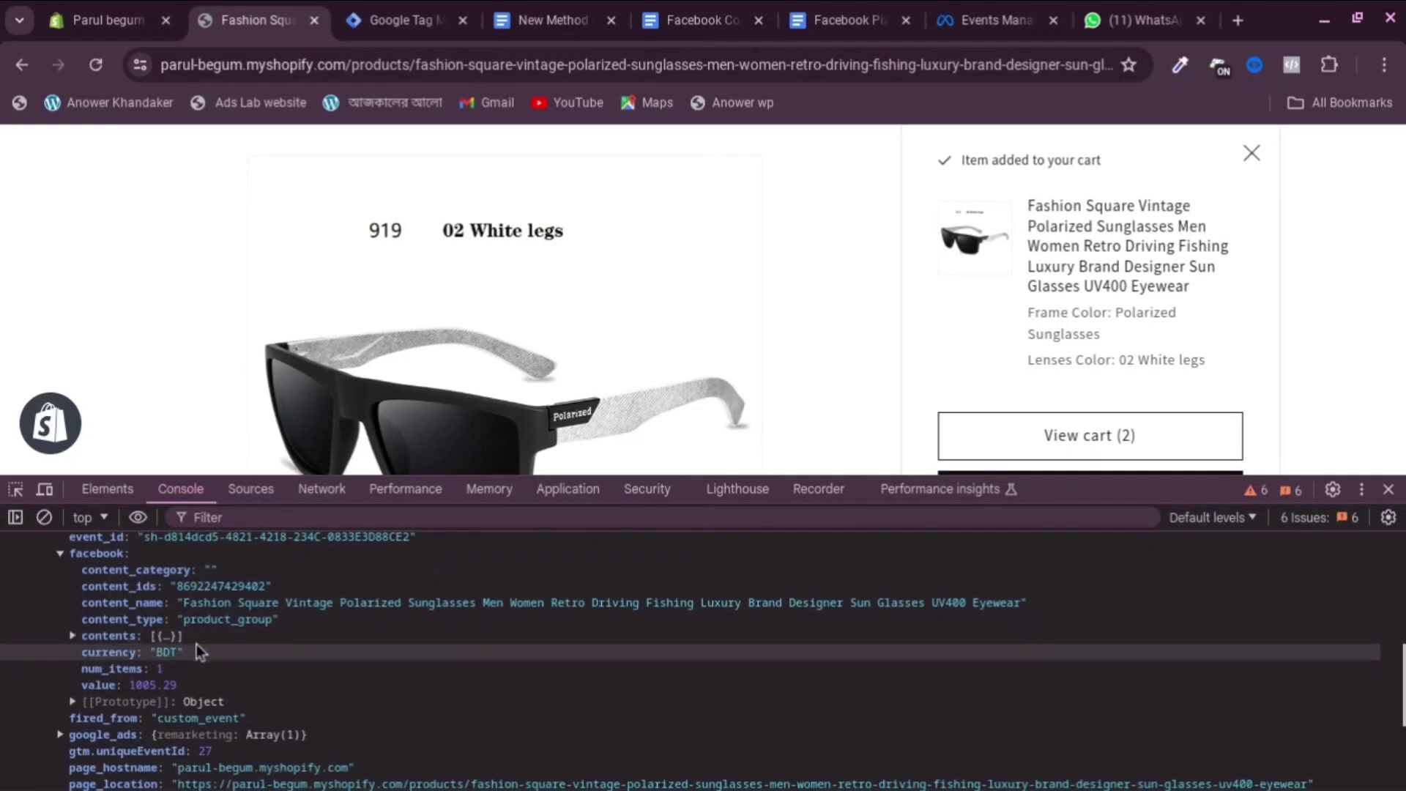
click(73, 609)
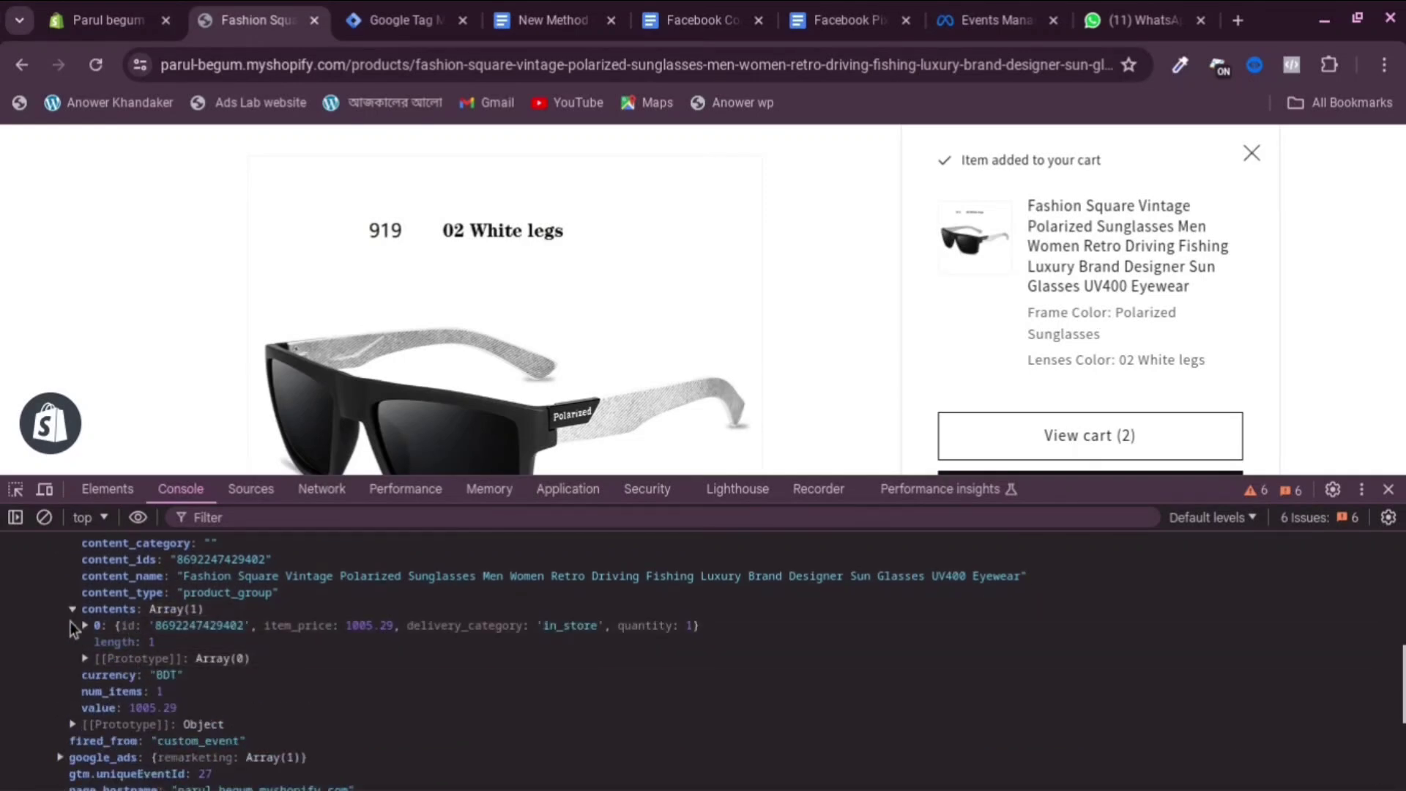
click(83, 625)
scroll(179, 651, down, 3)
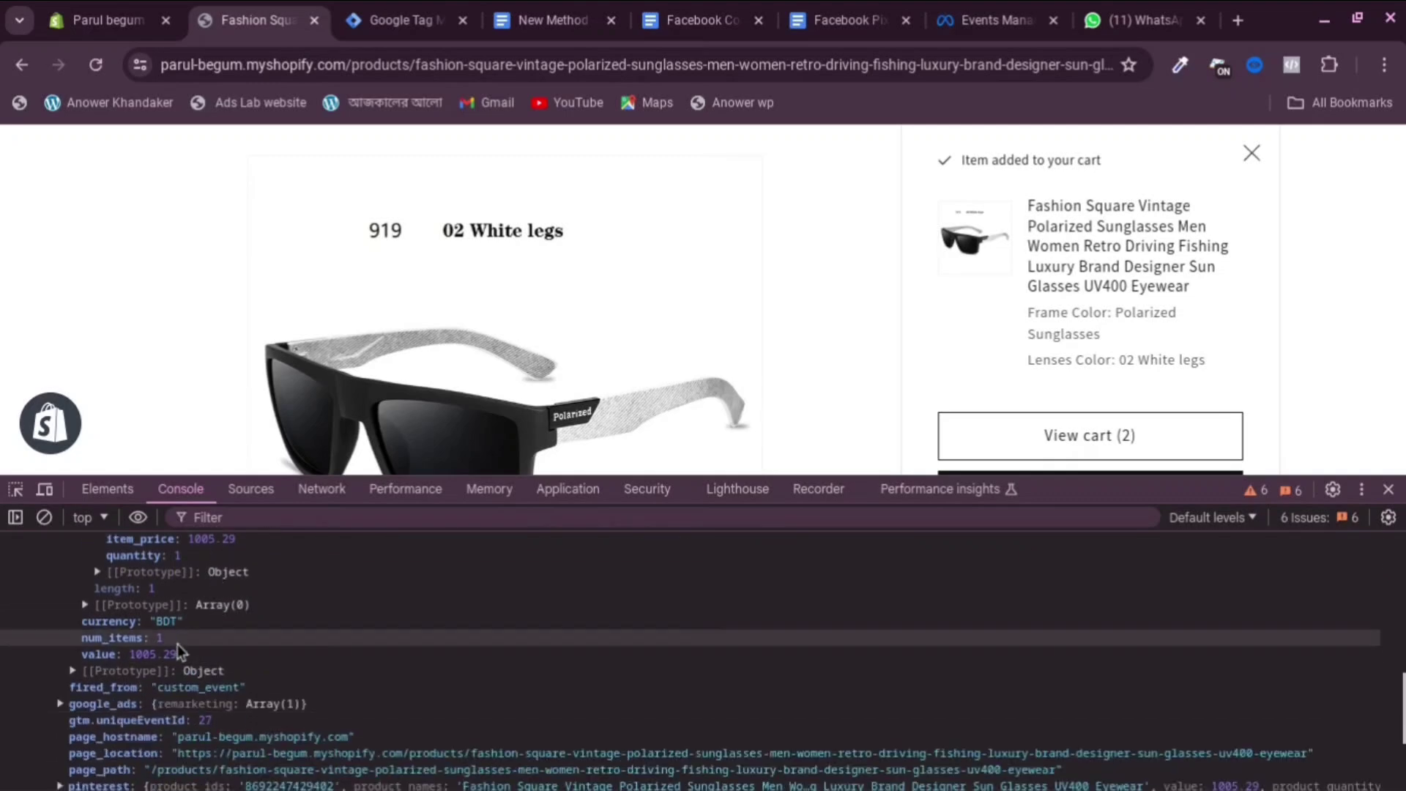
scroll(179, 651, down, 2)
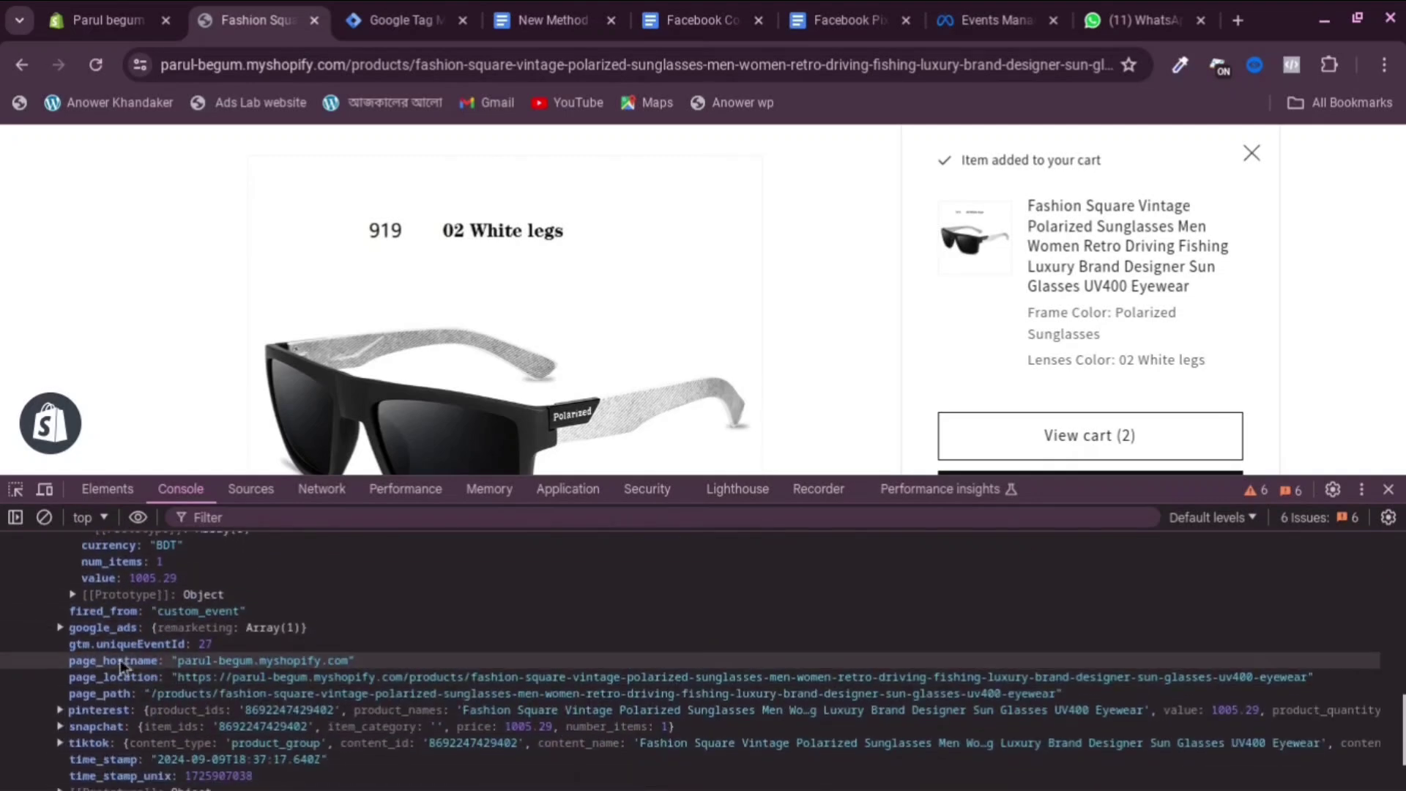
Inspect the add_to_cart dataLayer's page fields, then expand the pinterest object and its line_items array.
scroll(107, 635, down, 1)
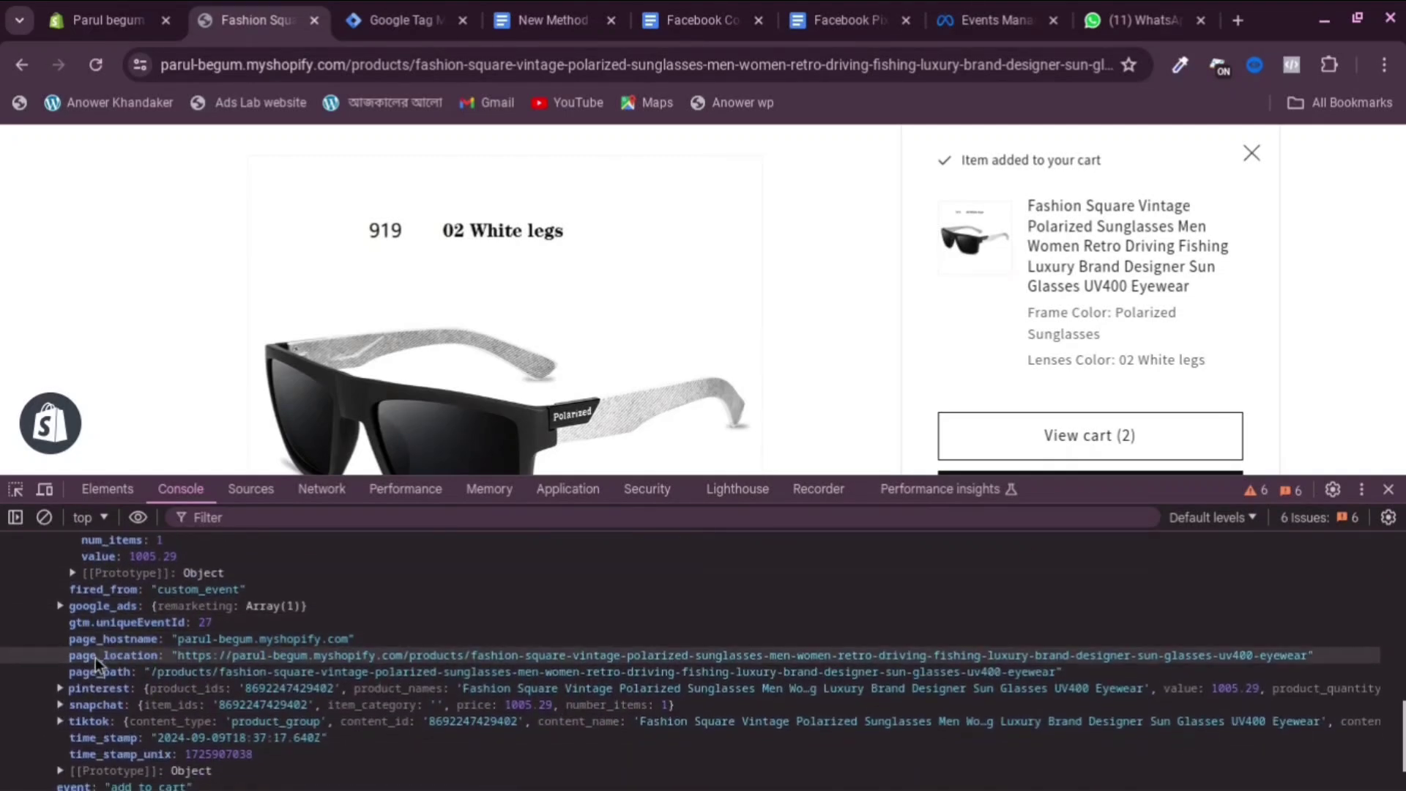
scroll(77, 661, down, 2)
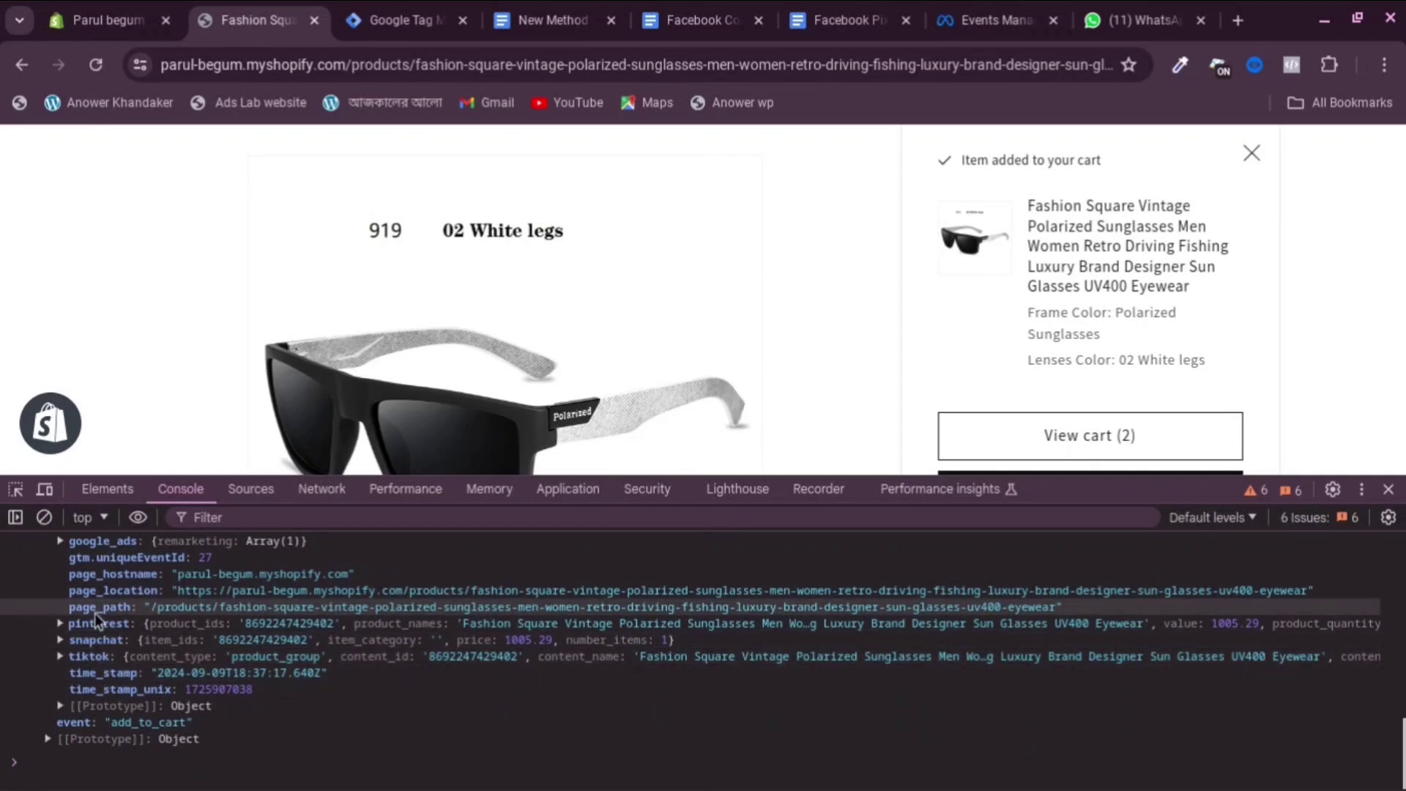
scroll(95, 613, up, 1)
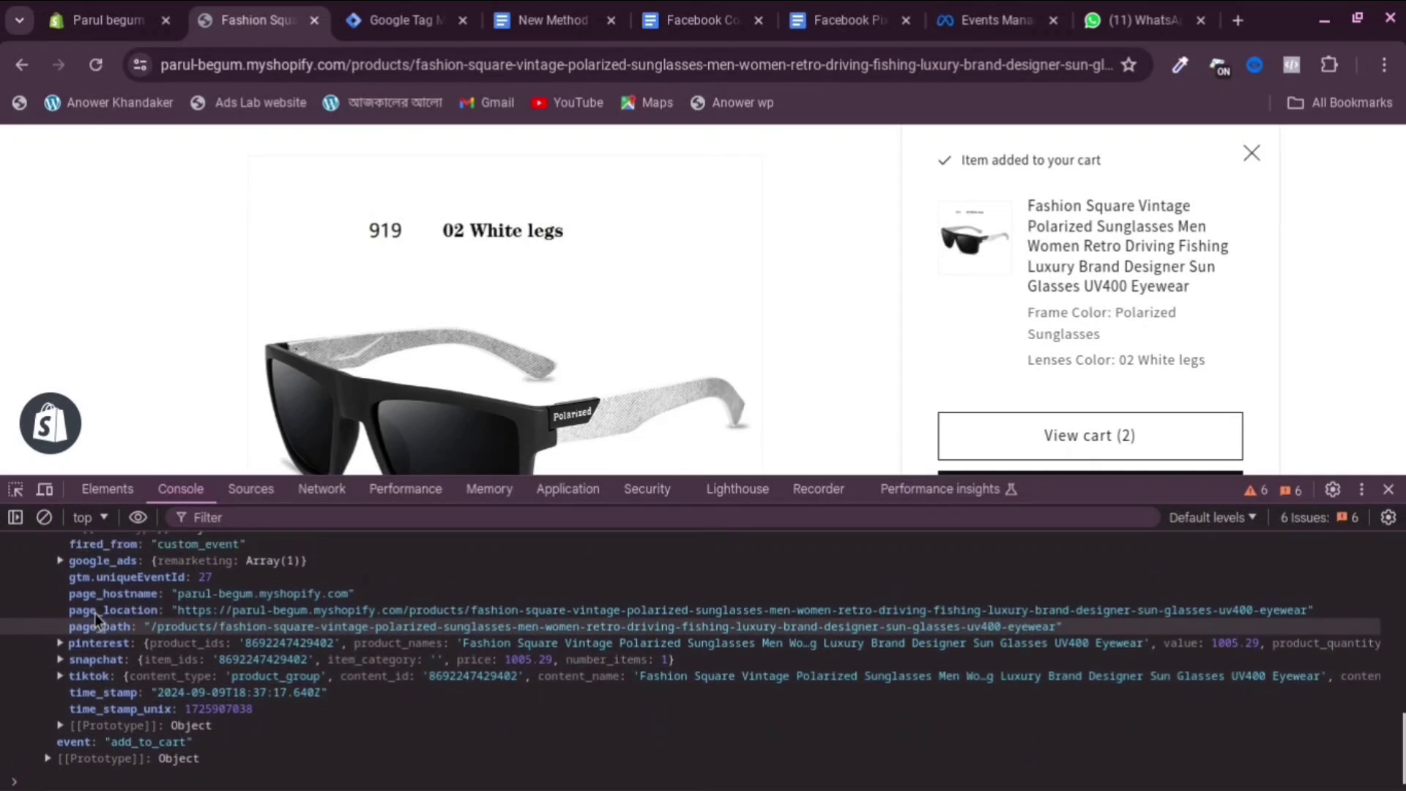
click(59, 646)
scroll(104, 652, down, 1)
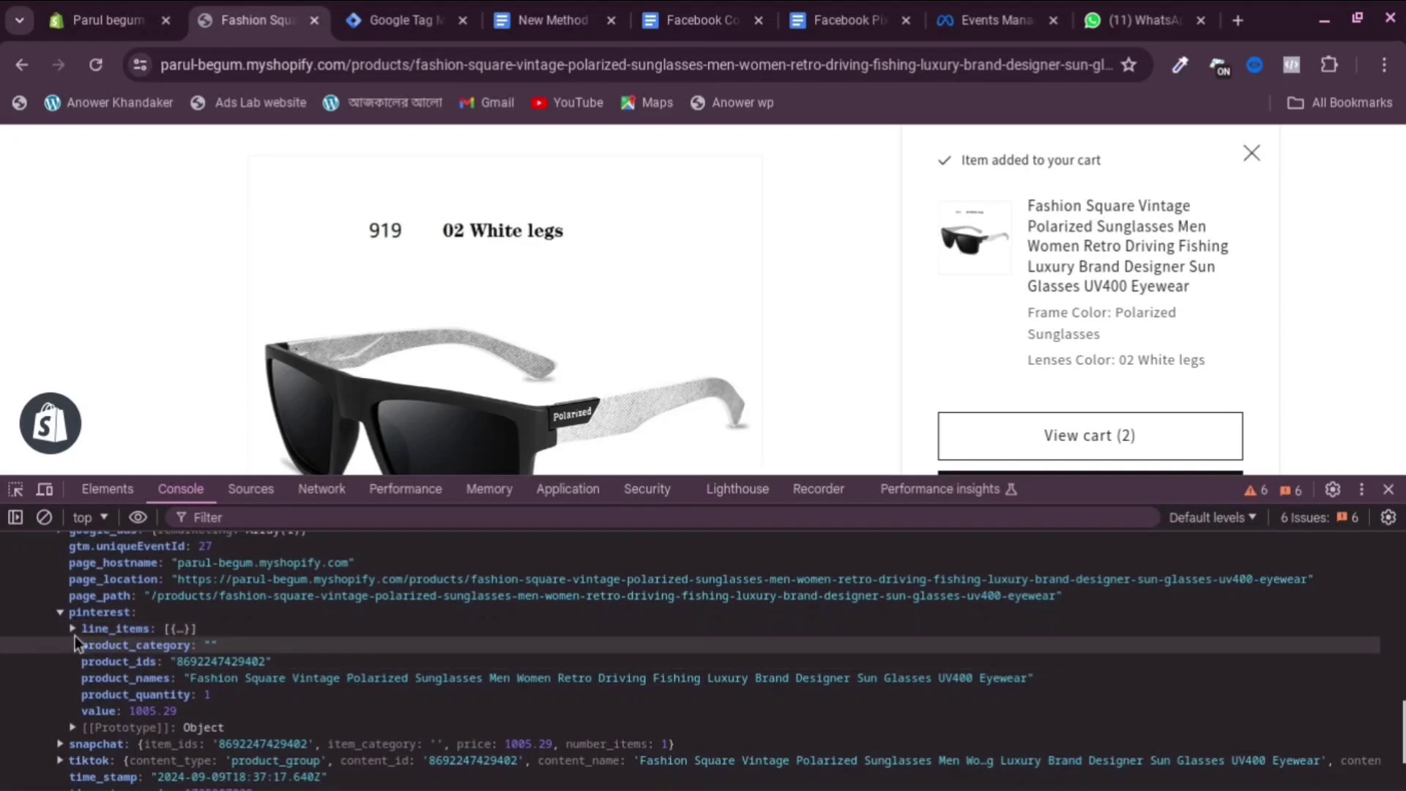
scroll(117, 615, down, 1)
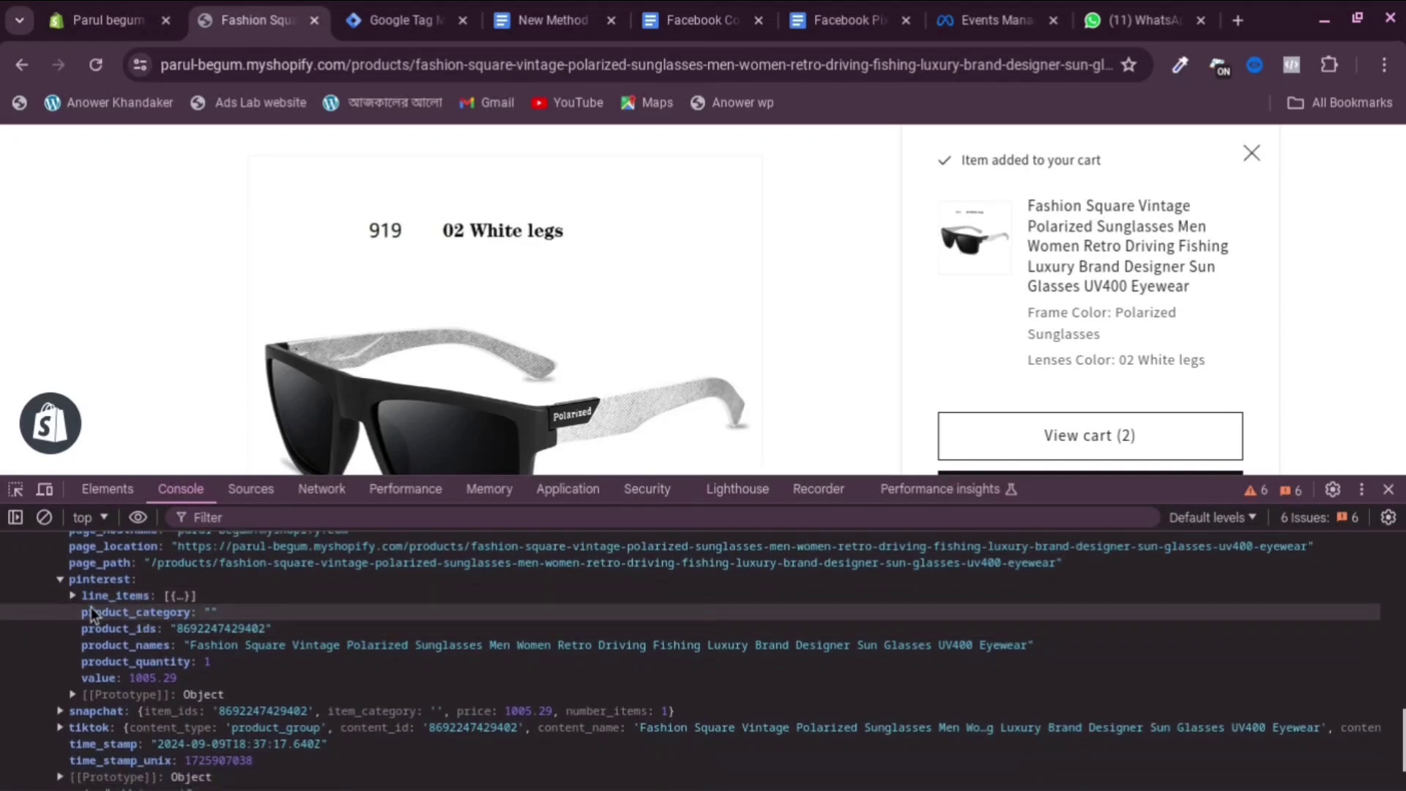
click(73, 596)
scroll(357, 604, down, 1)
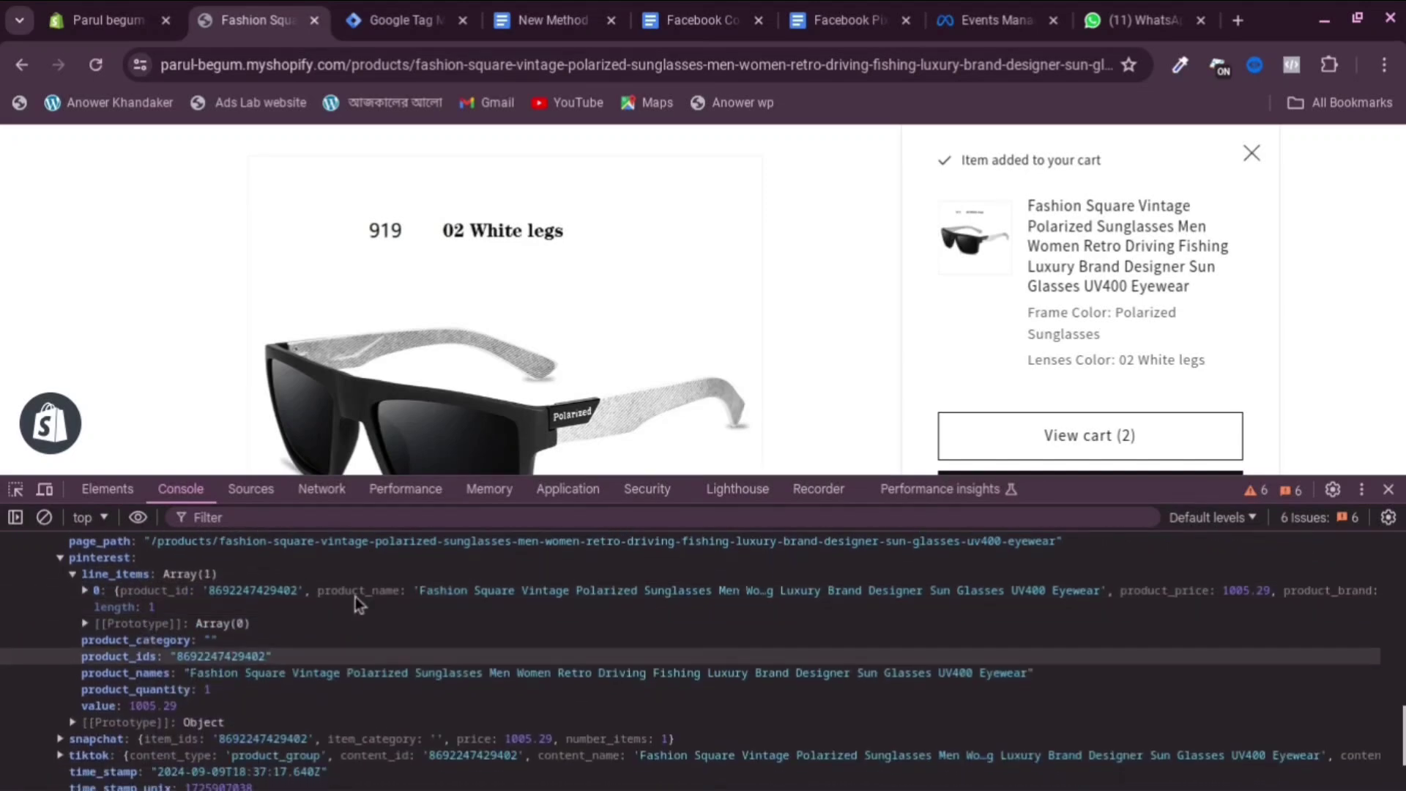
Open the cart page and expand the view_cart event's dataLayer in the Console.
click(1092, 438)
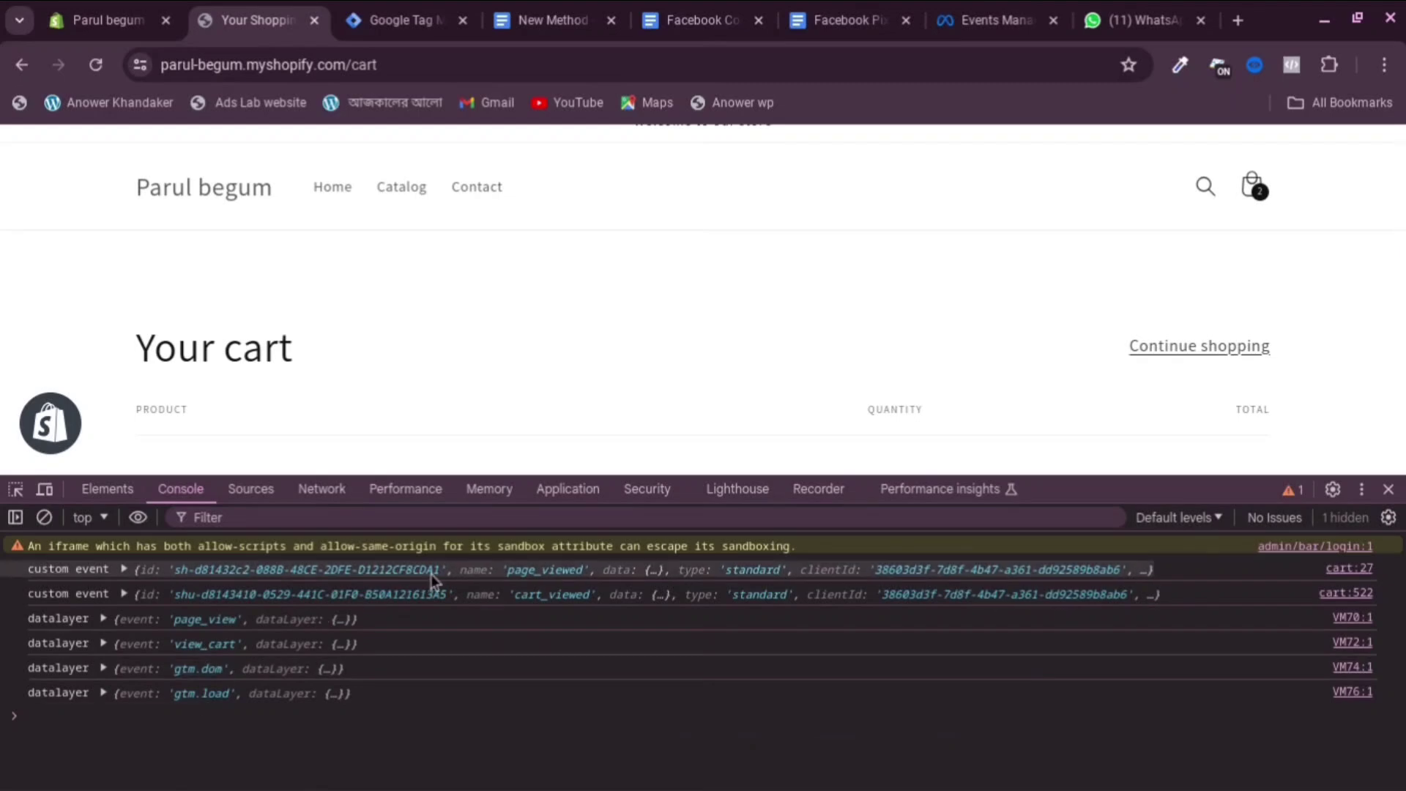
click(97, 644)
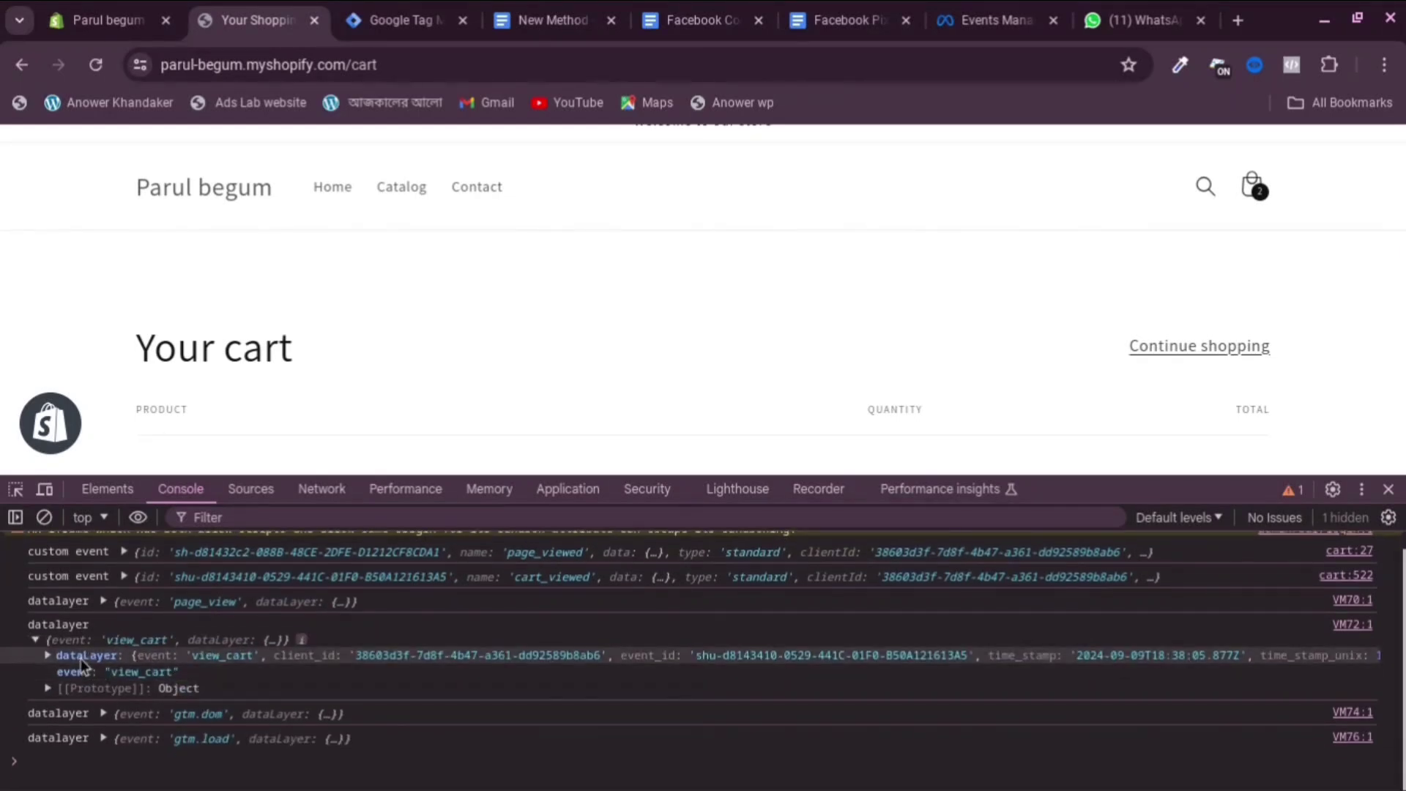
click(47, 654)
scroll(92, 663, down, 2)
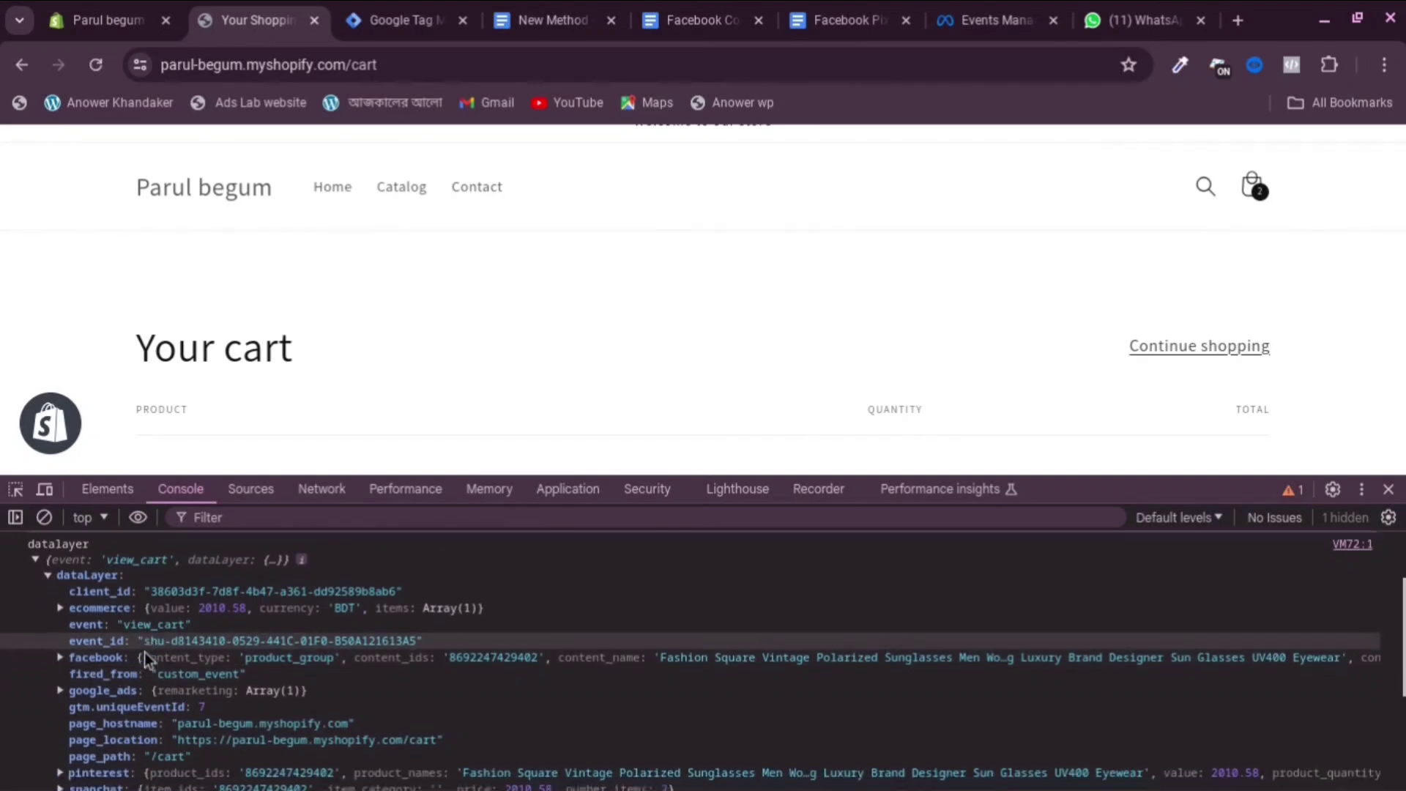
Proceed from the cart to checkout, leaving the contact field empty while the Console logs the checkout events.
scroll(964, 412, down, 5)
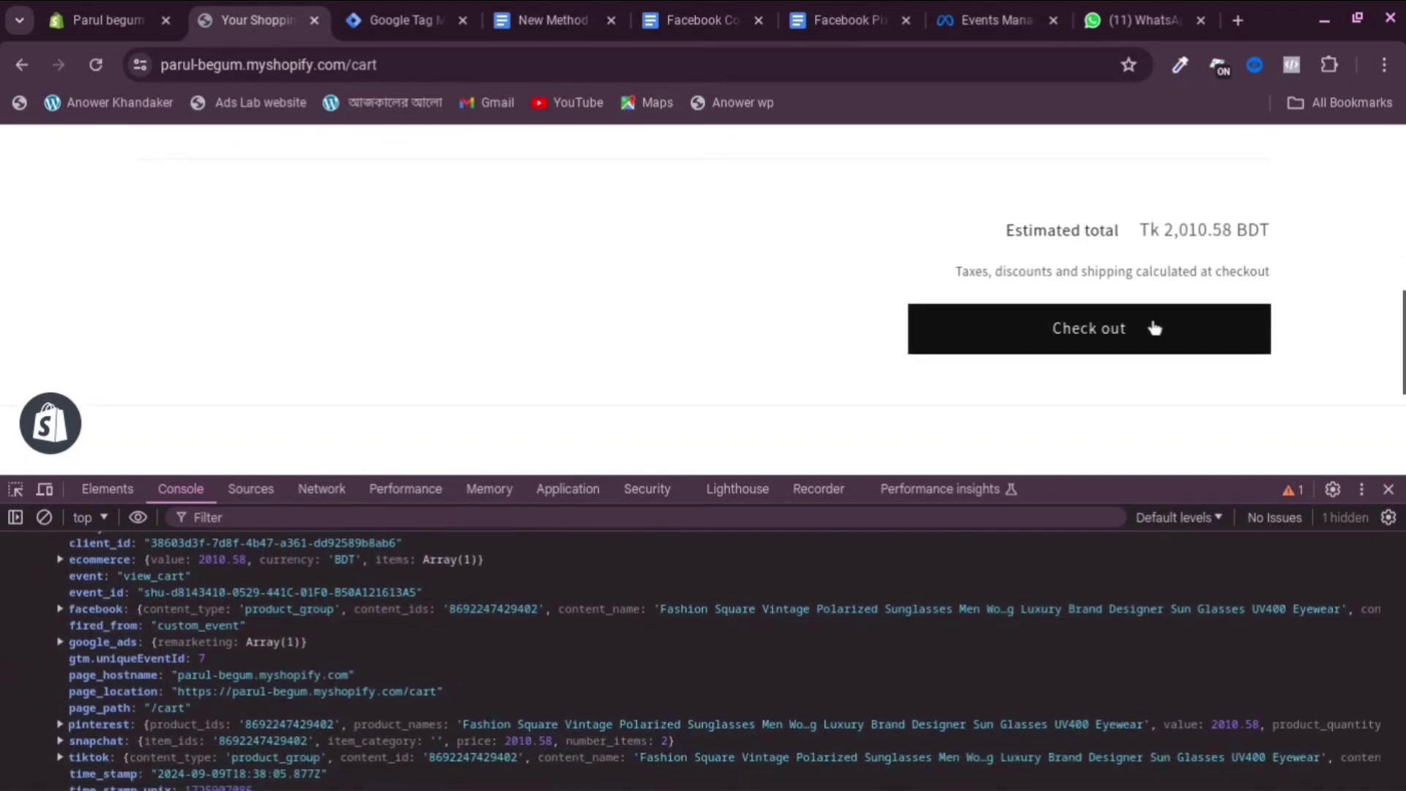
click(1128, 341)
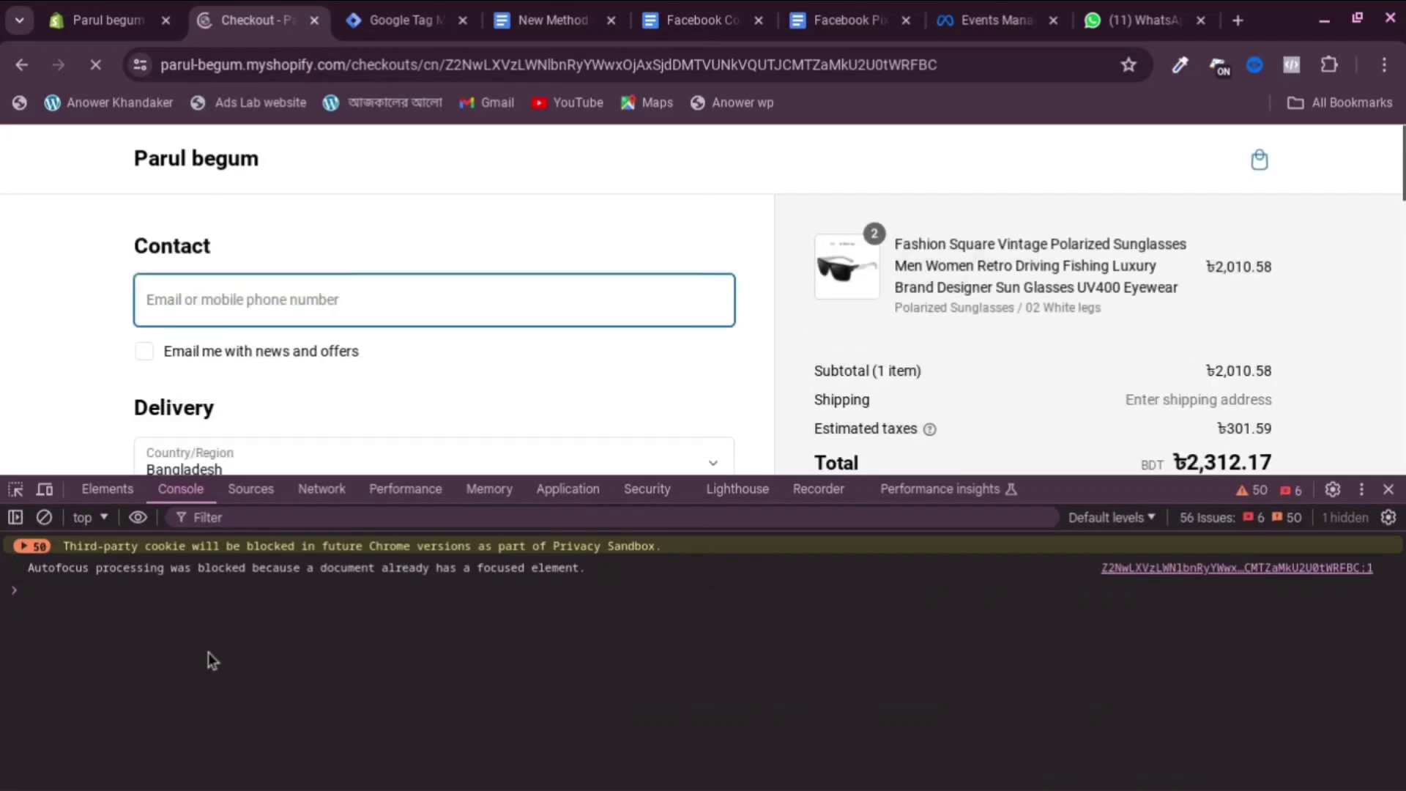
scroll(840, 348, down, 2)
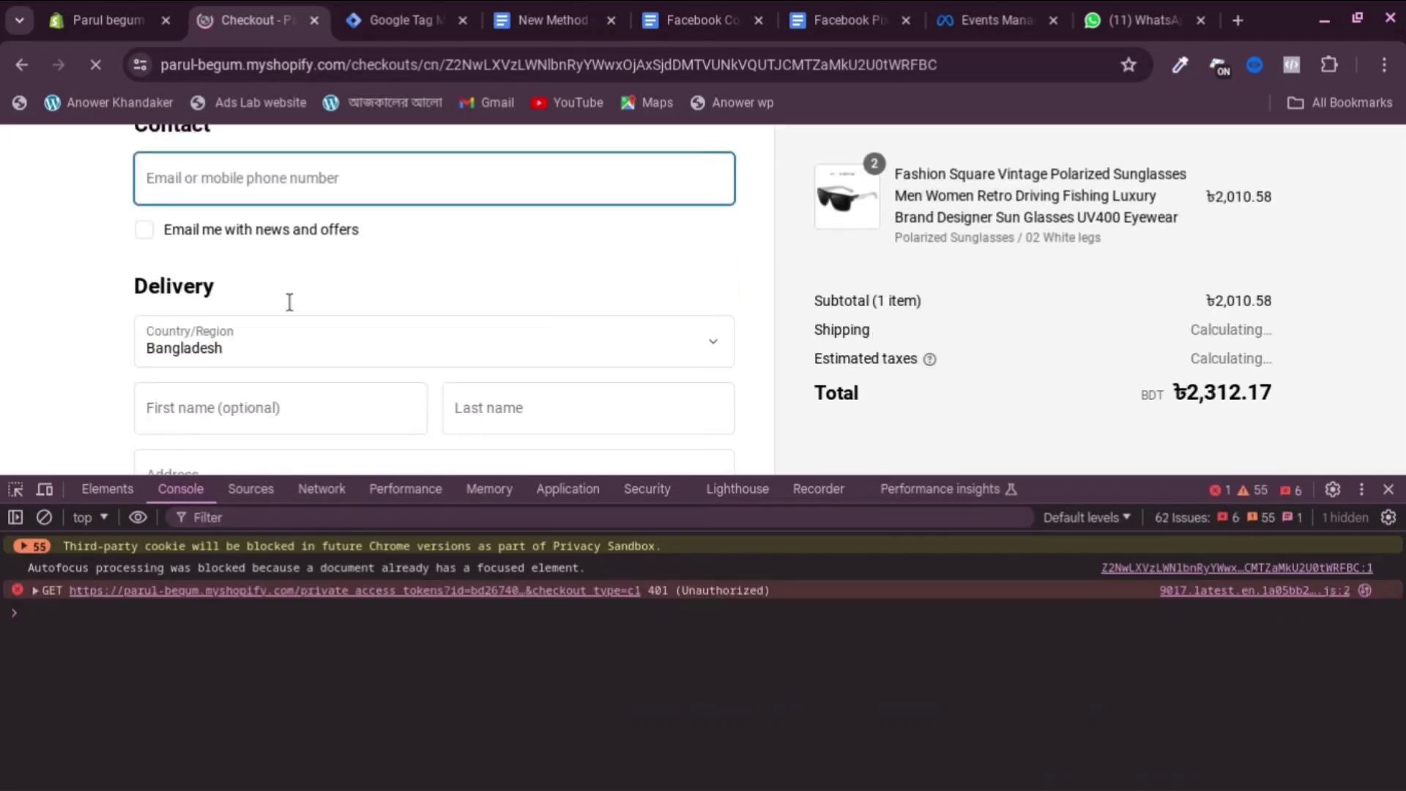
click(313, 170)
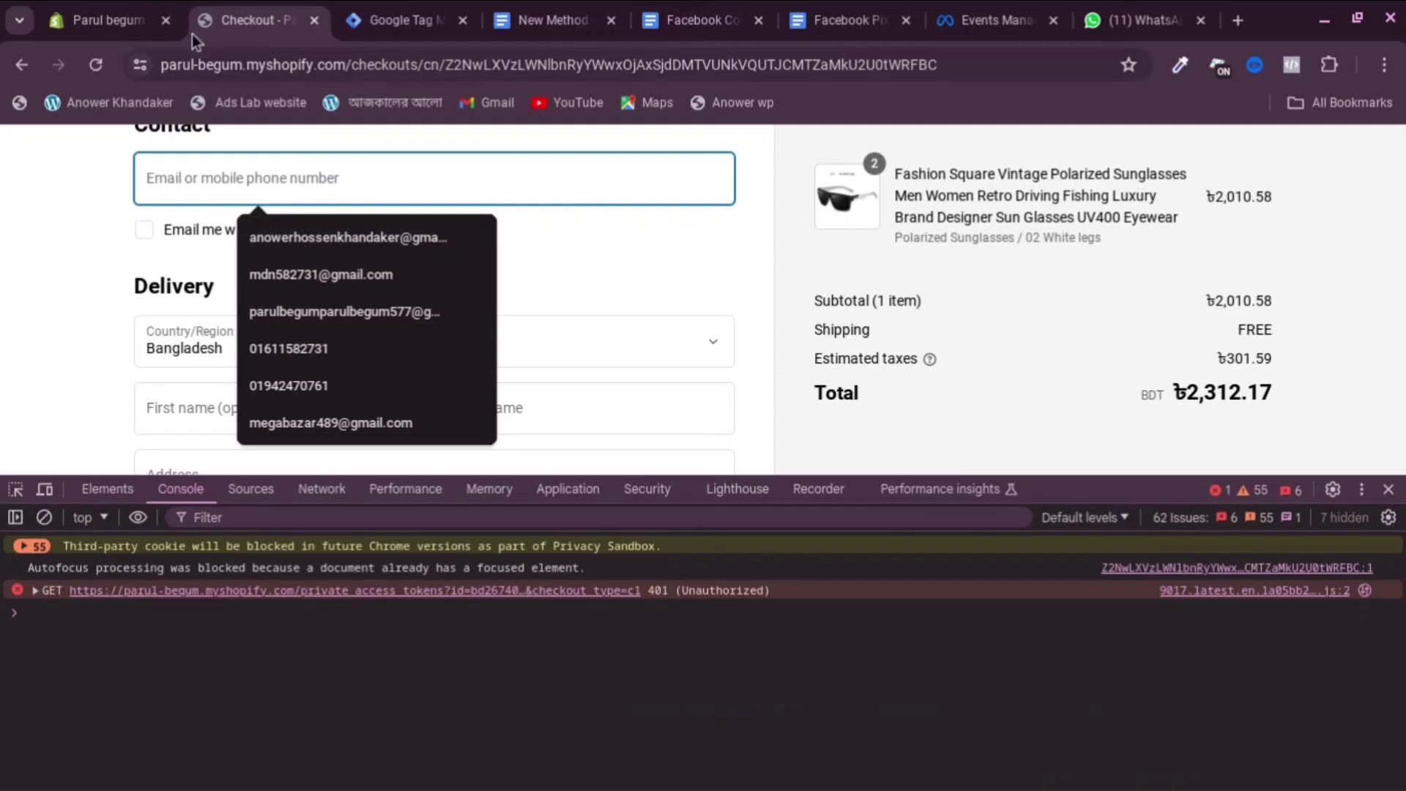
click(89, 322)
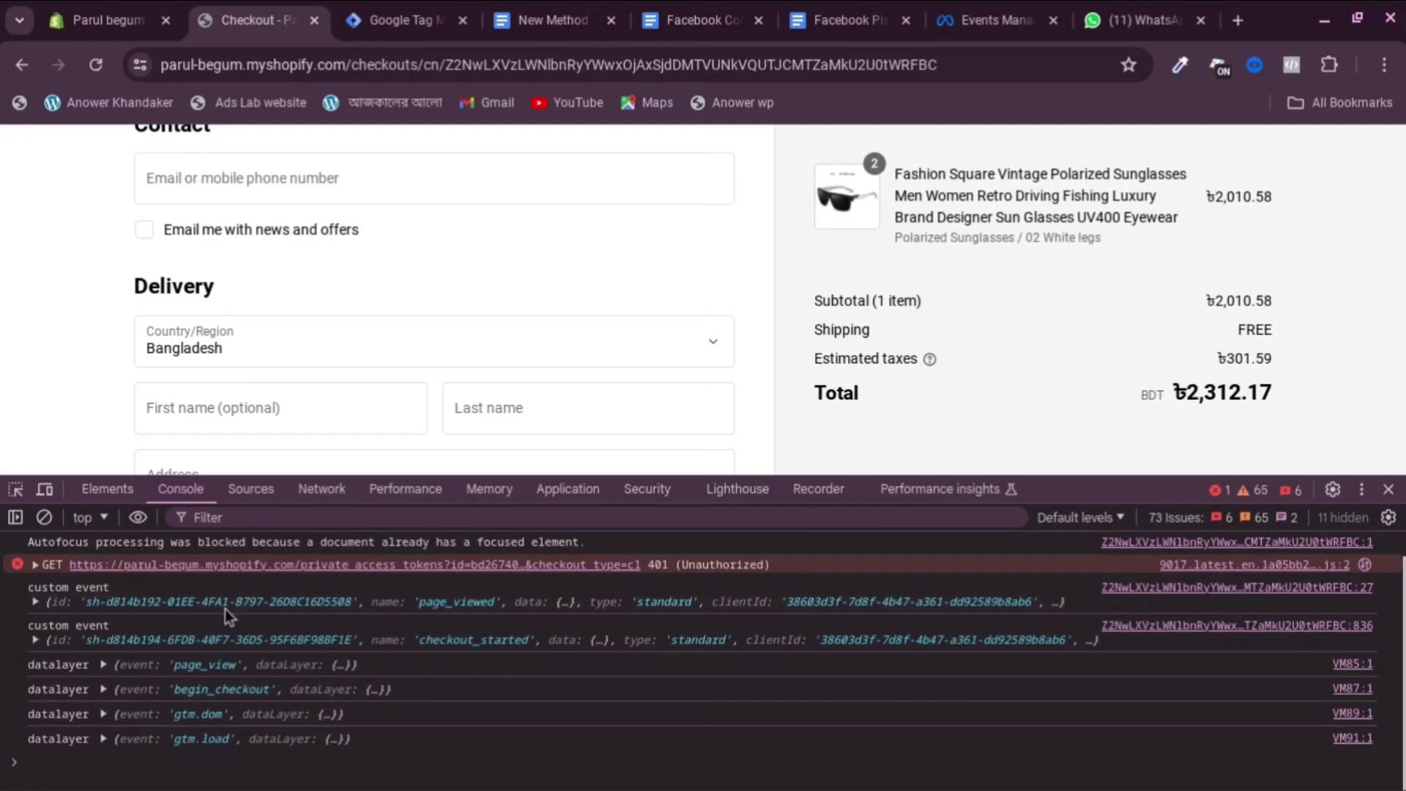
Expand the begin_checkout event's dataLayer and its ecommerce object to compare the value with the order total.
click(101, 689)
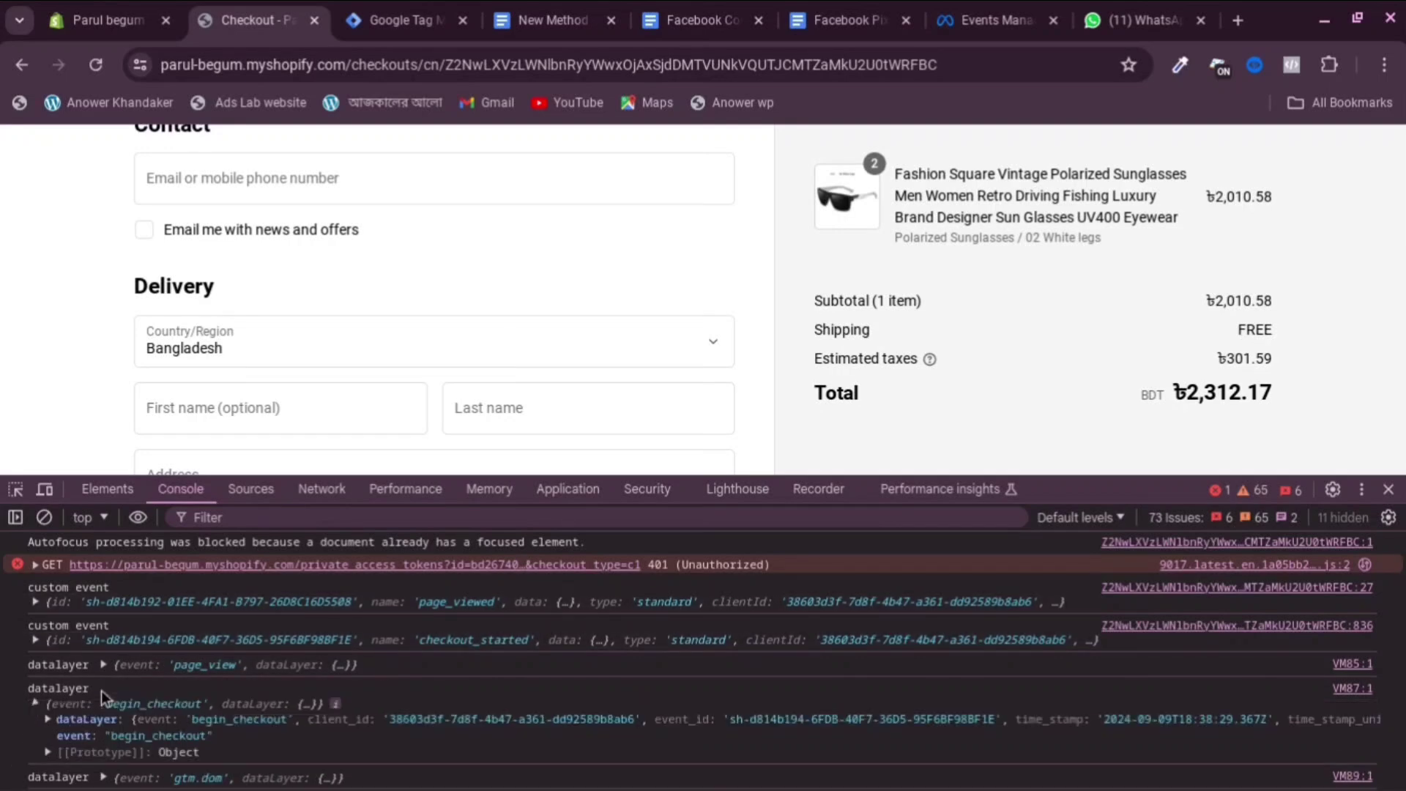
scroll(216, 631, down, 2)
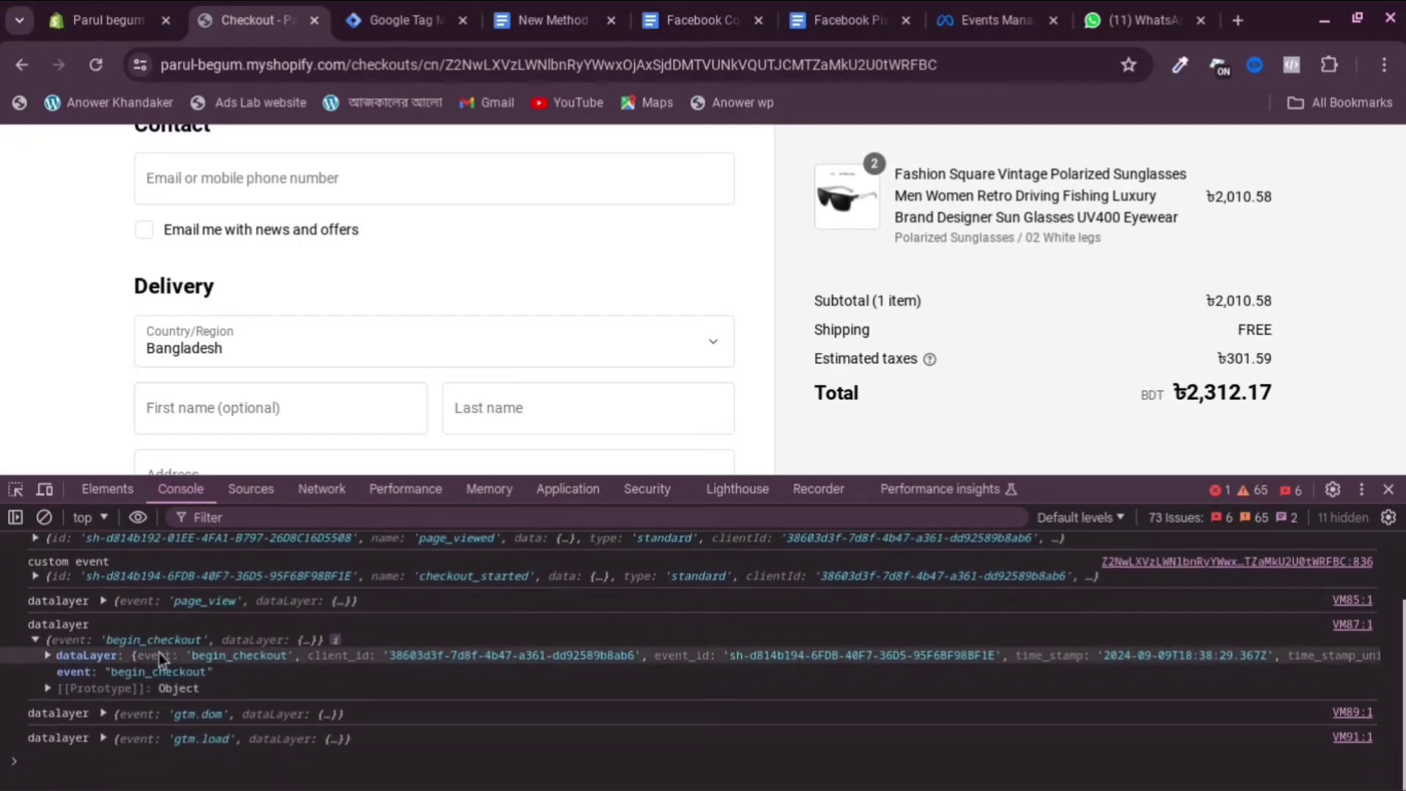
click(49, 656)
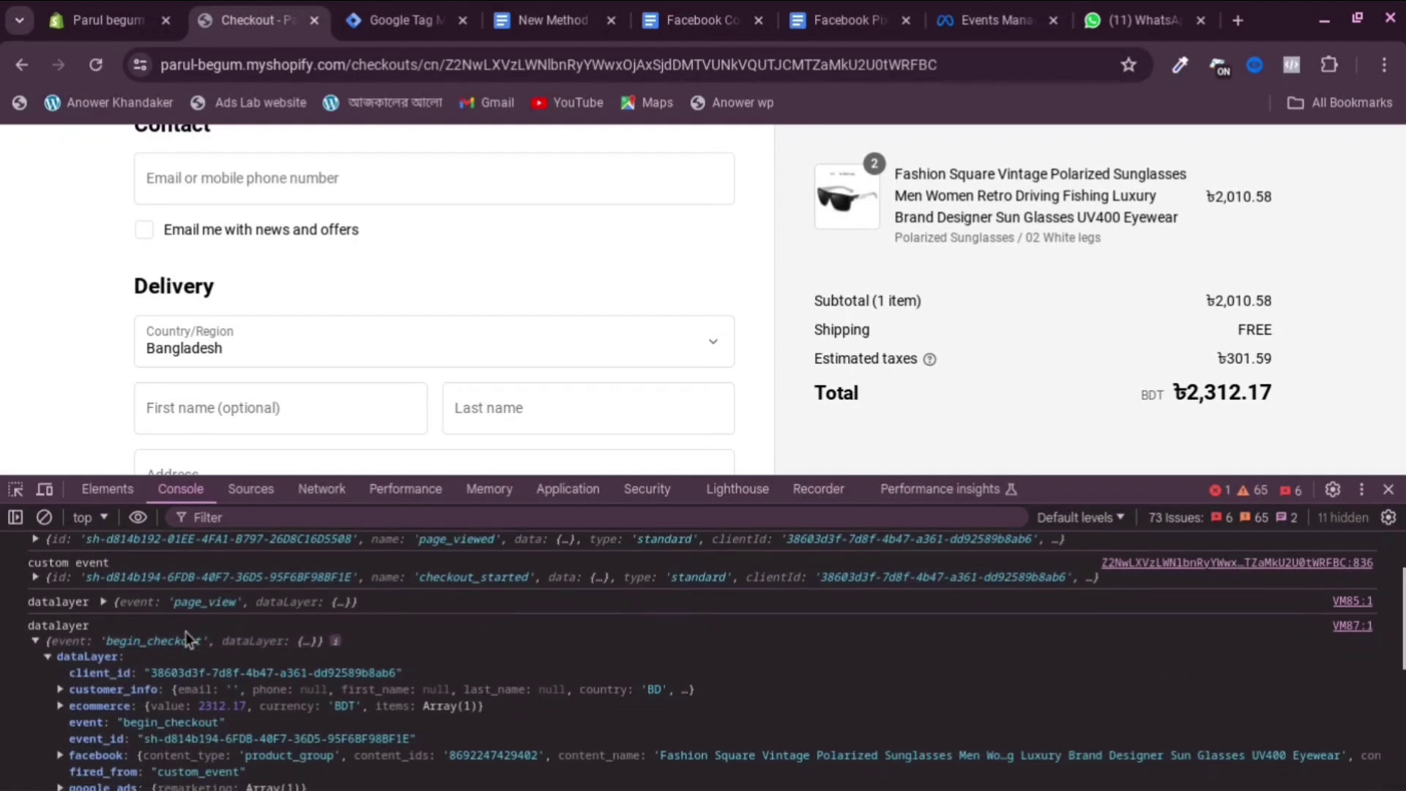
scroll(76, 646, down, 2)
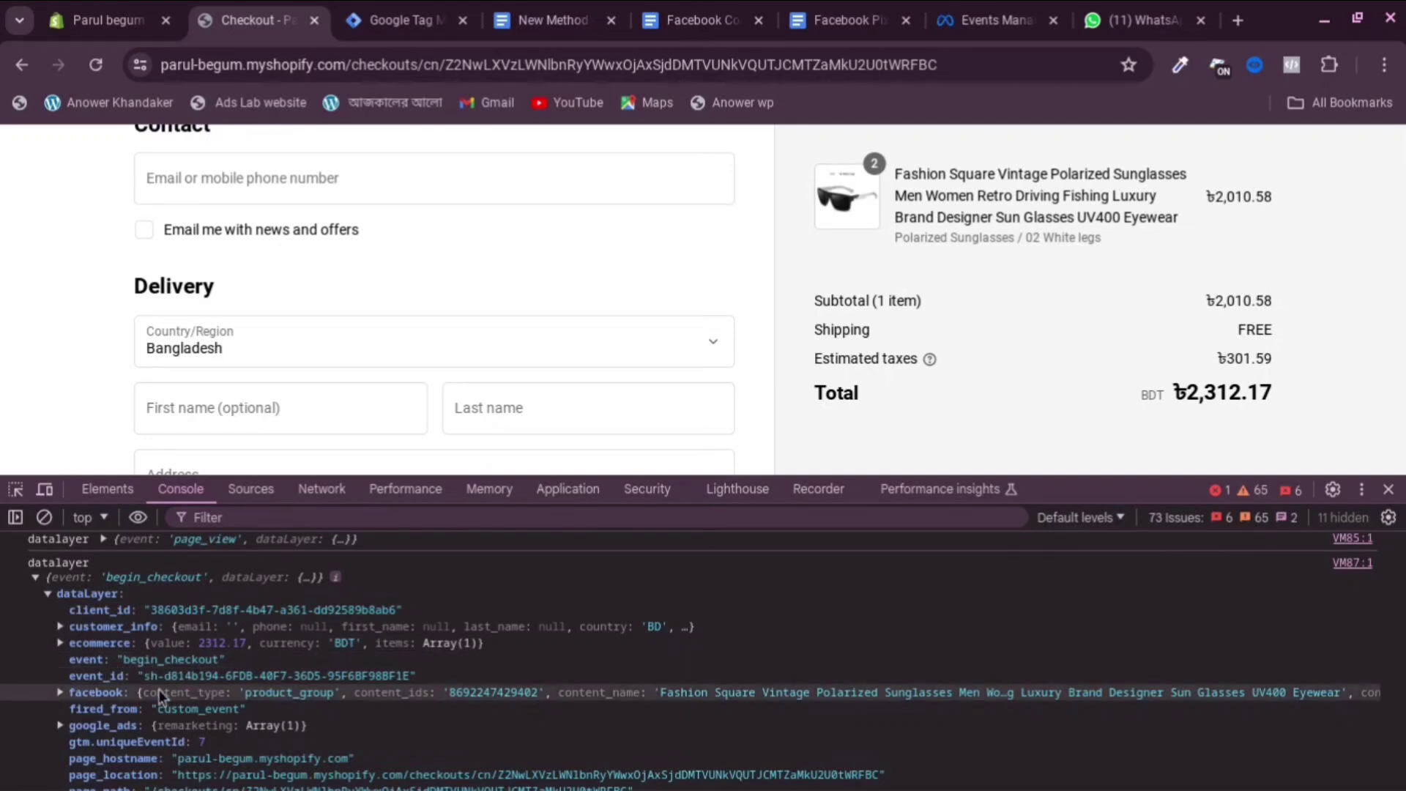
scroll(134, 669, down, 1)
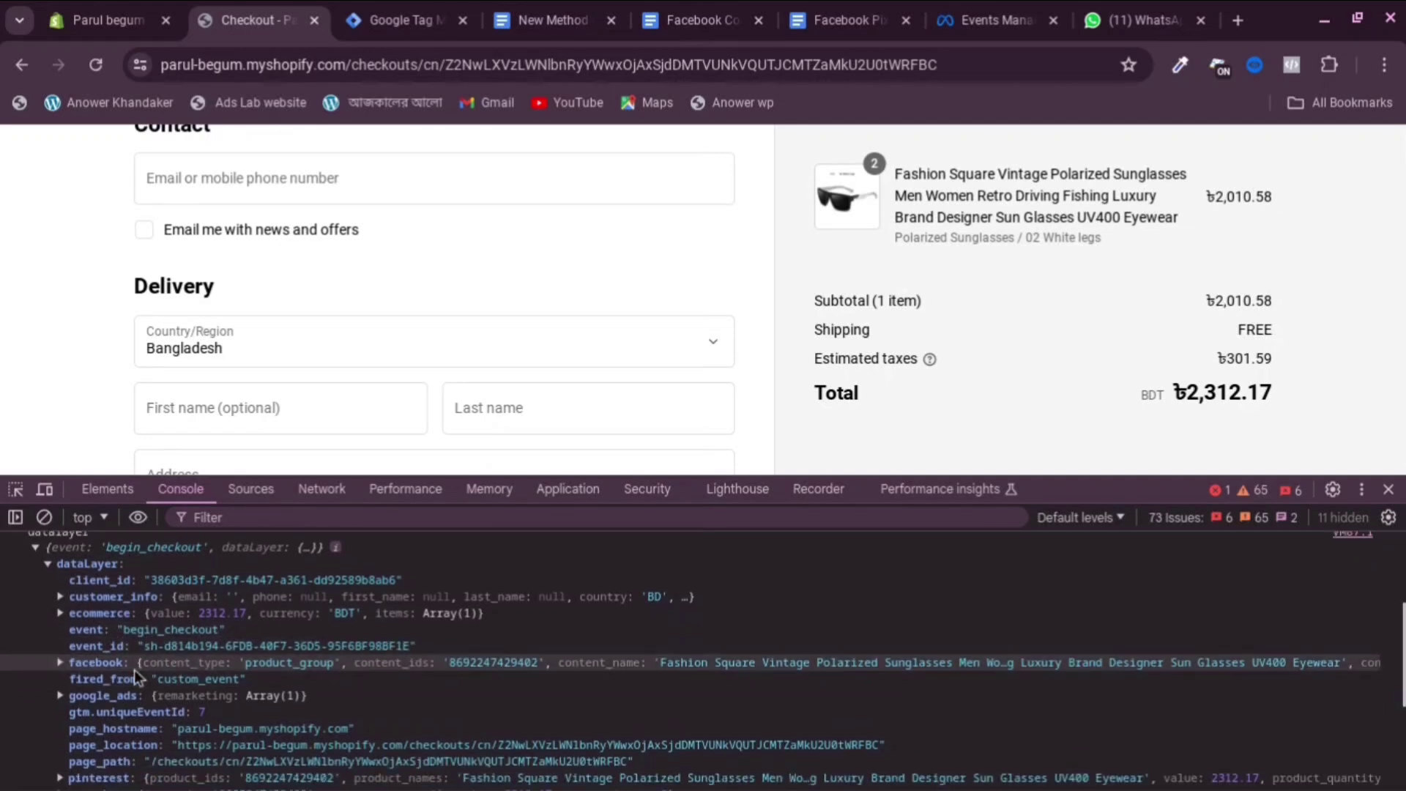
click(60, 607)
scroll(102, 606, down, 1)
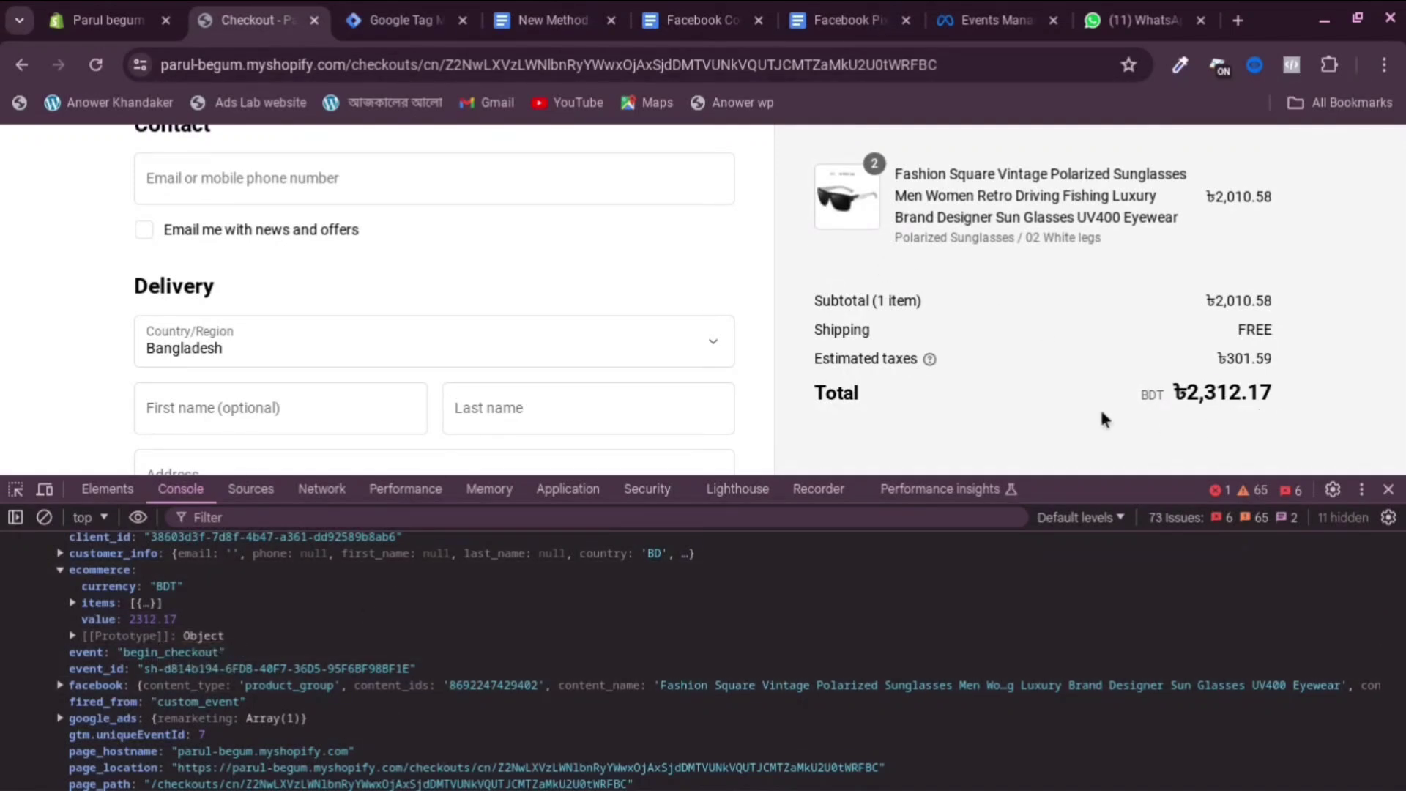
Fill in the delivery name and address fields from the saved autofill profile.
scroll(653, 399, down, 2)
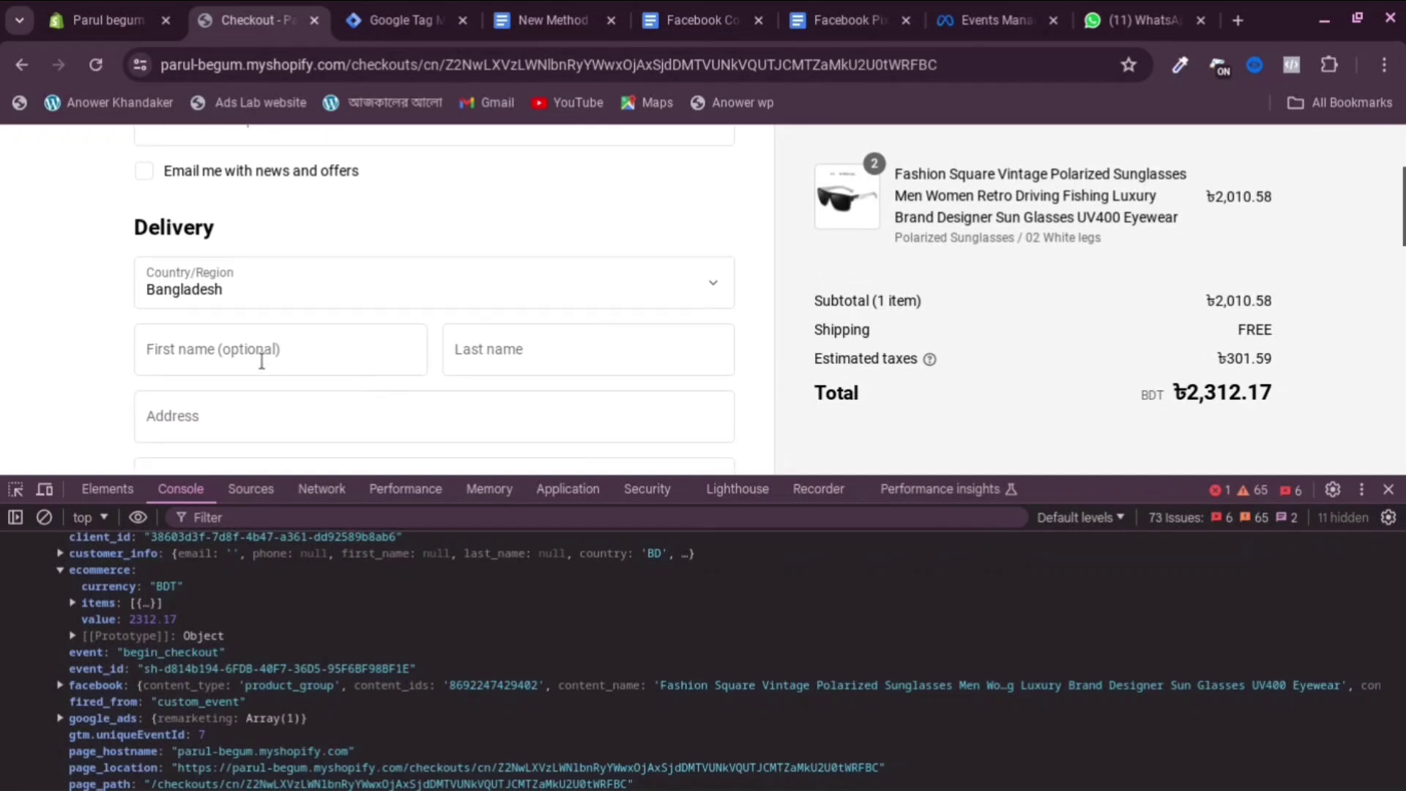
click(289, 306)
click(298, 349)
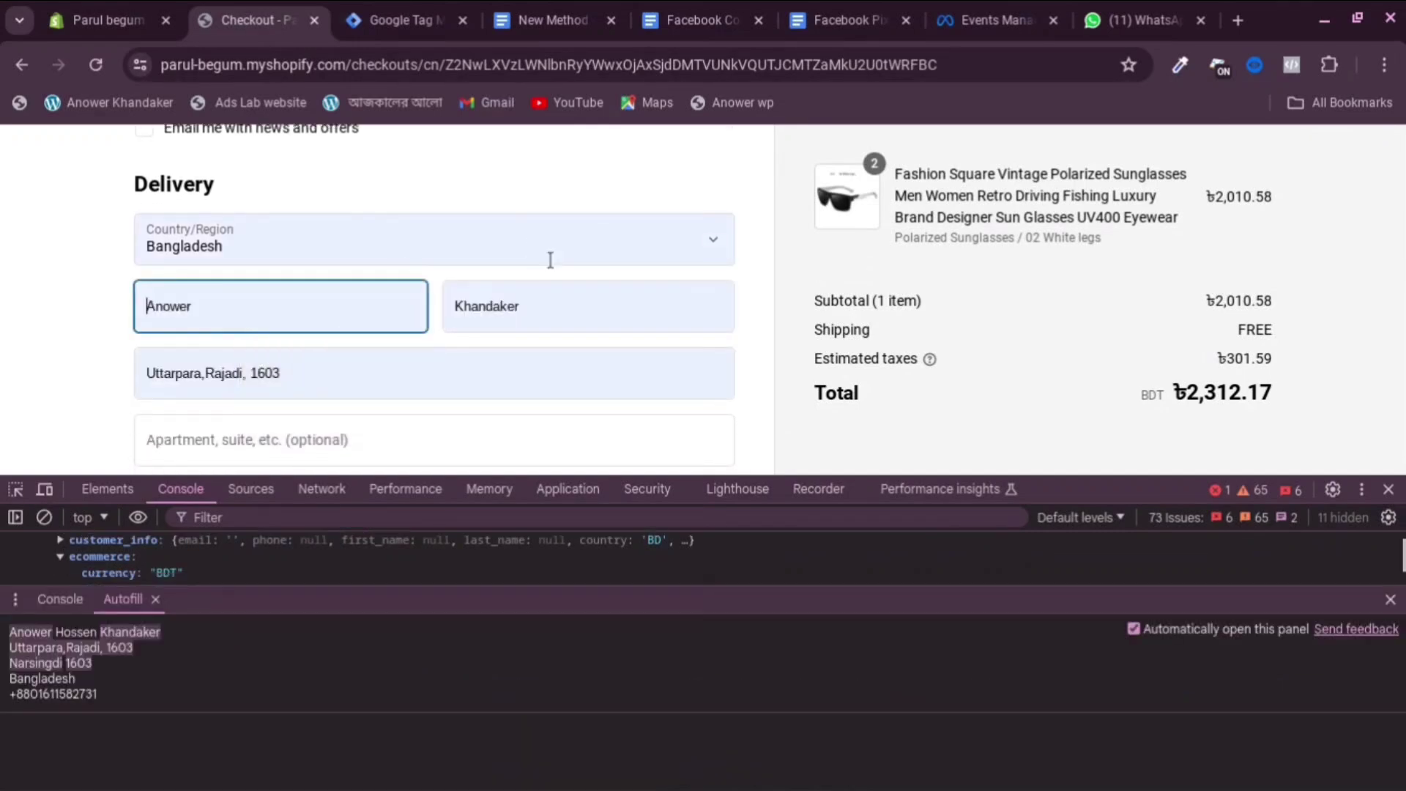
Fill in the test credit card's number, expiration date and security code in the checkout's payment section.
scroll(256, 332, down, 3)
scroll(256, 331, down, 4)
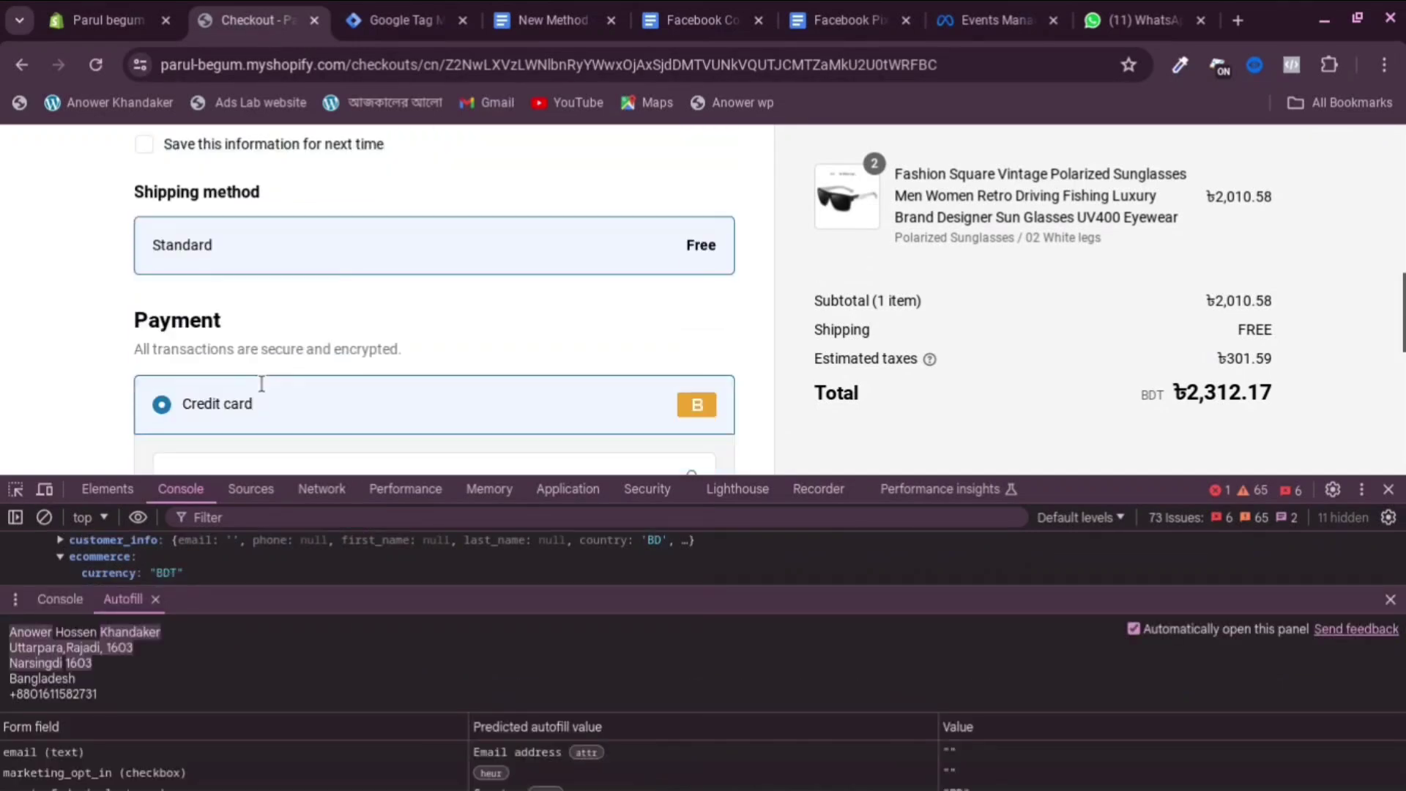
scroll(245, 338, down, 3)
click(286, 268)
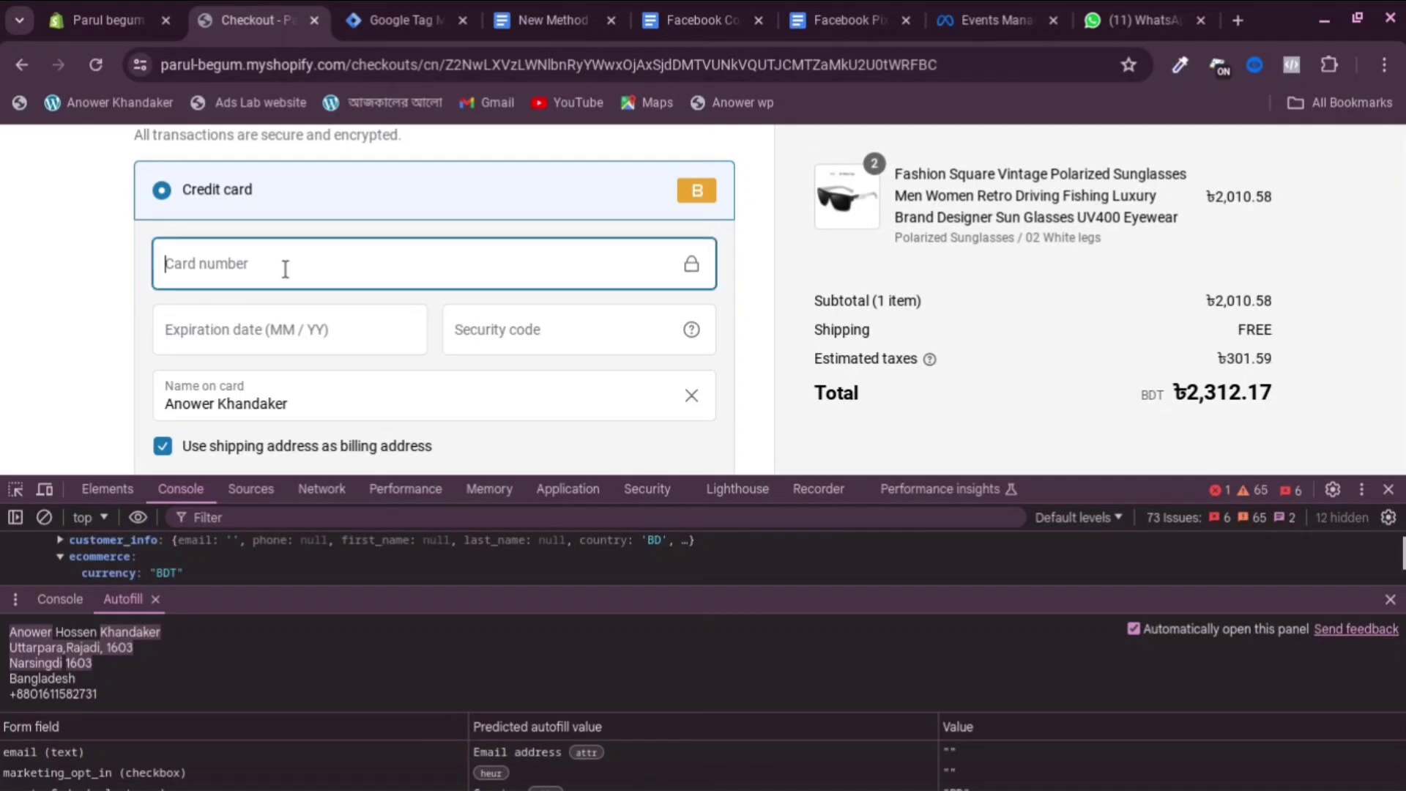
text(1)
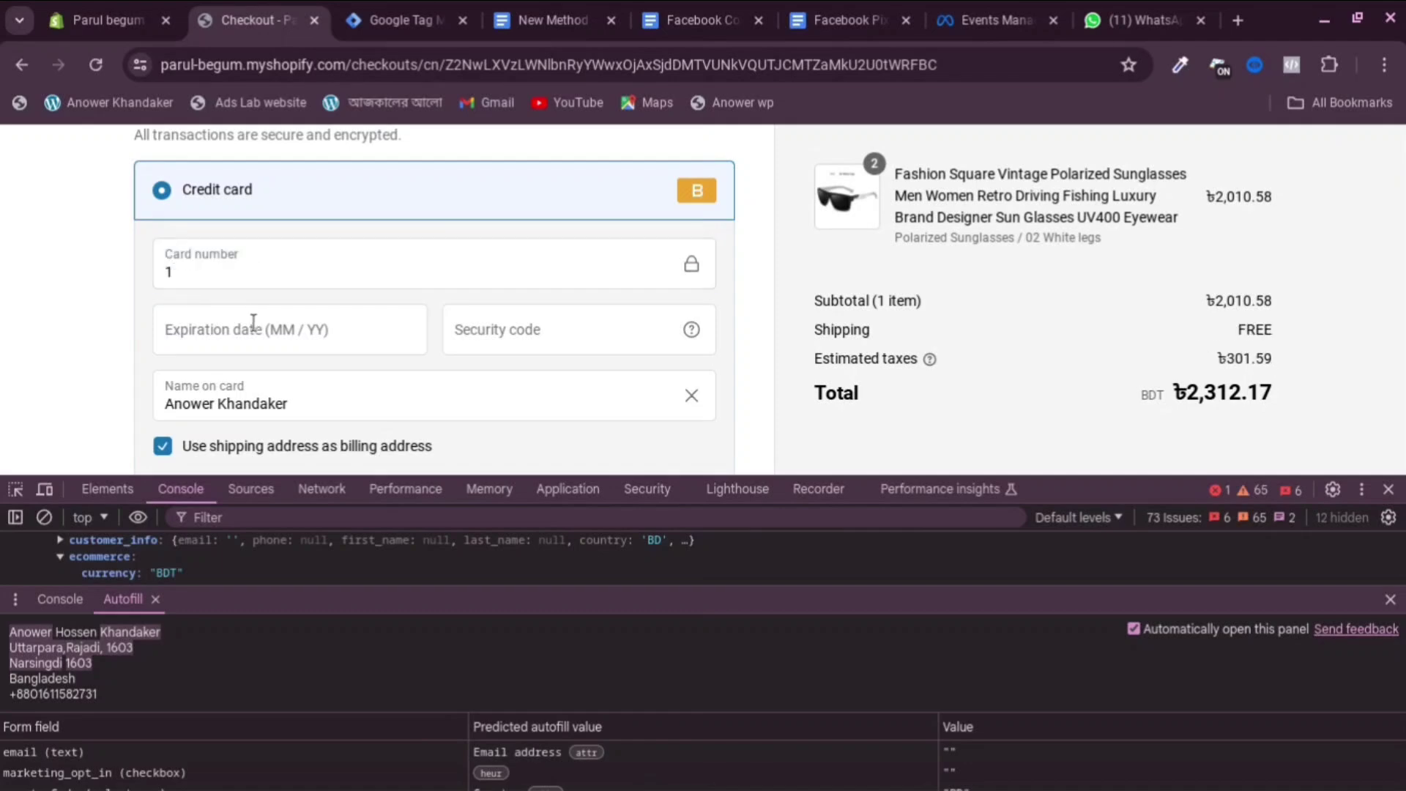
click(252, 323)
text(12 / 26)
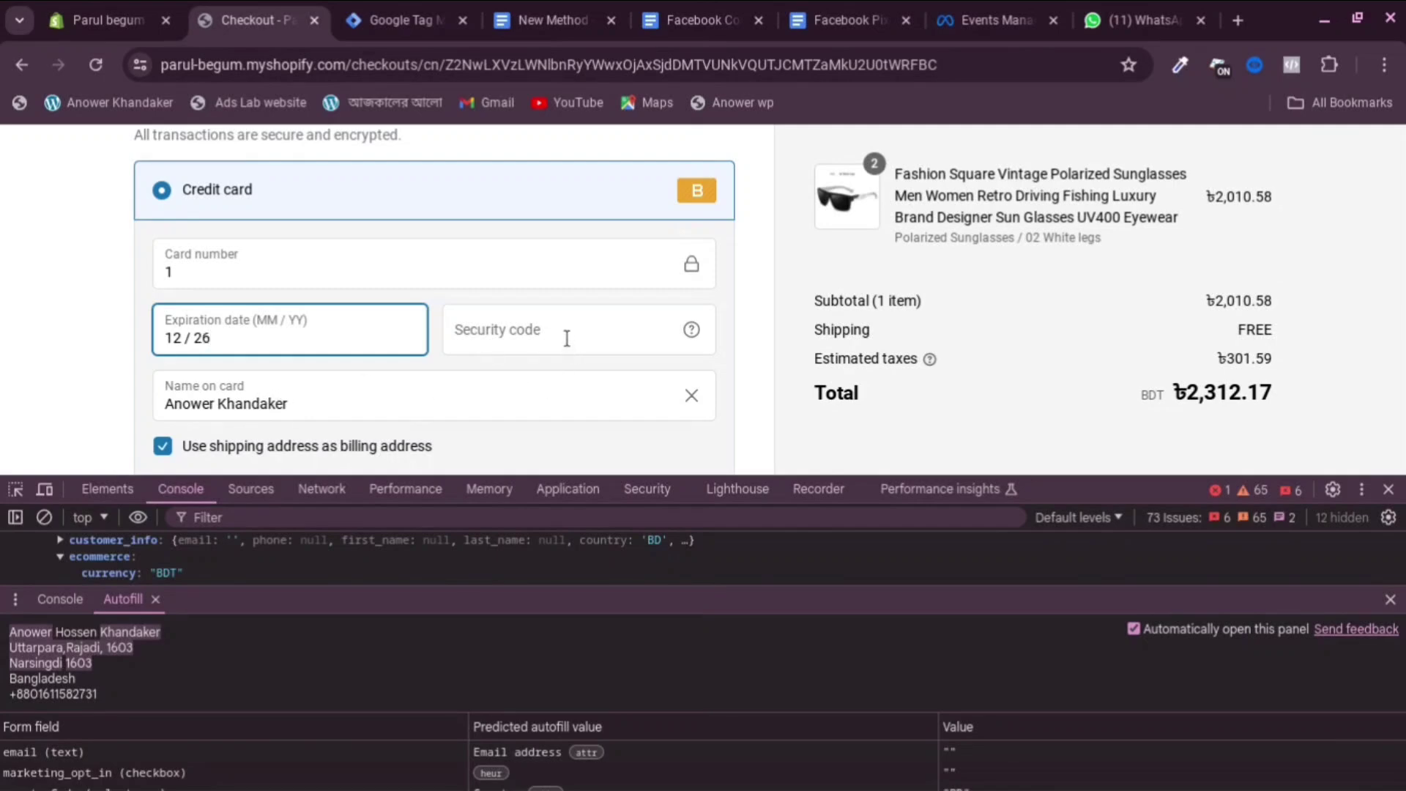
click(567, 338)
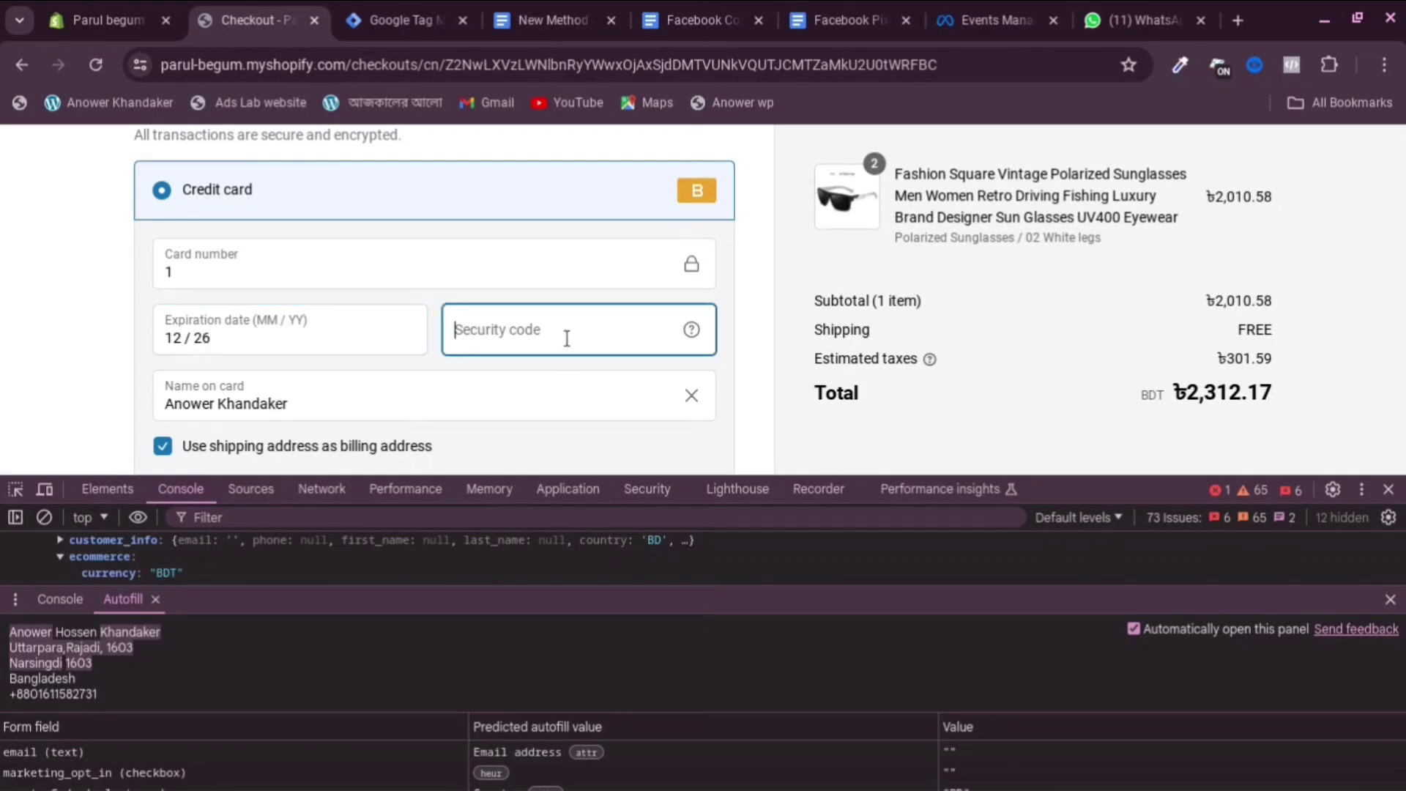
text(123)
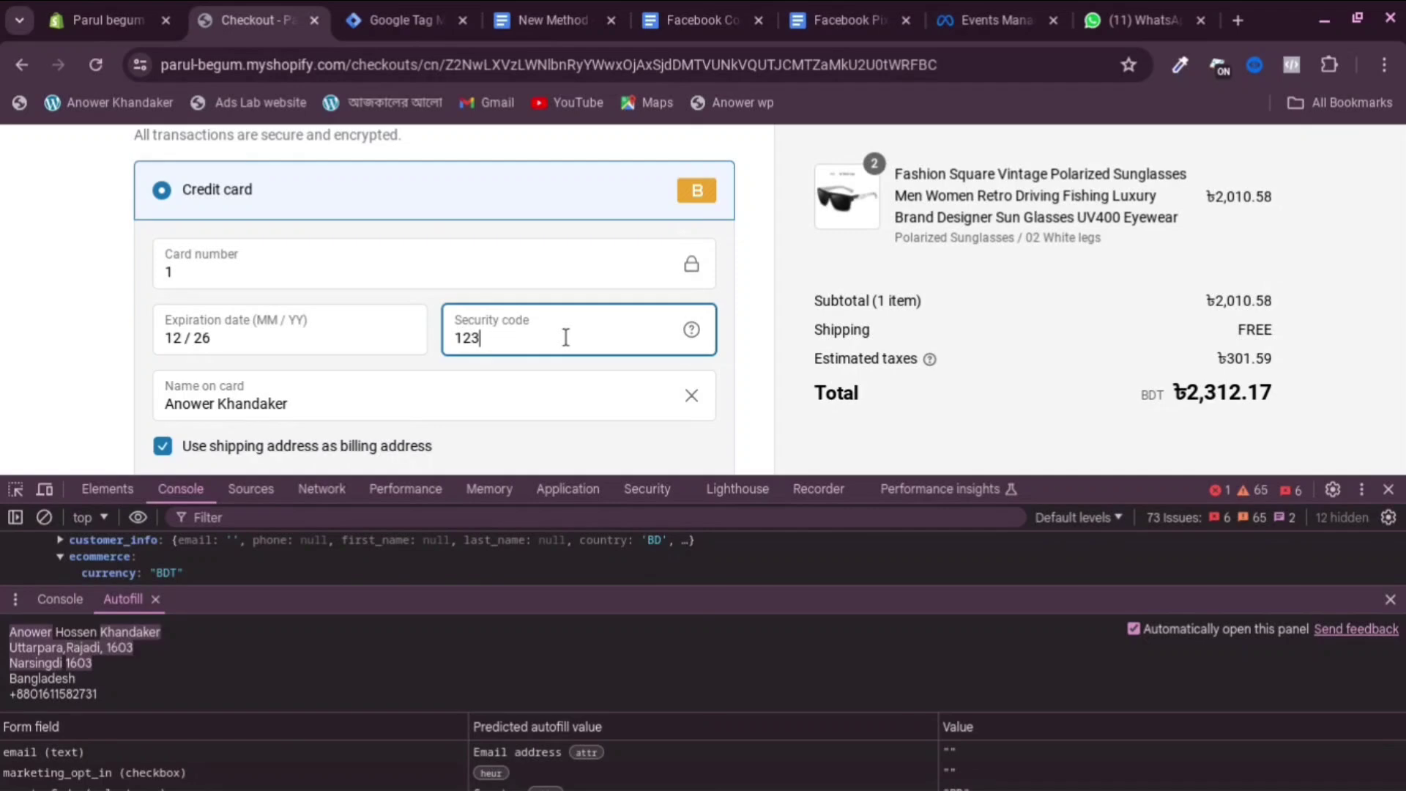
Close the Autofill drawer in the developer tools and try to submit the credit card payment.
scroll(405, 350, up, 2)
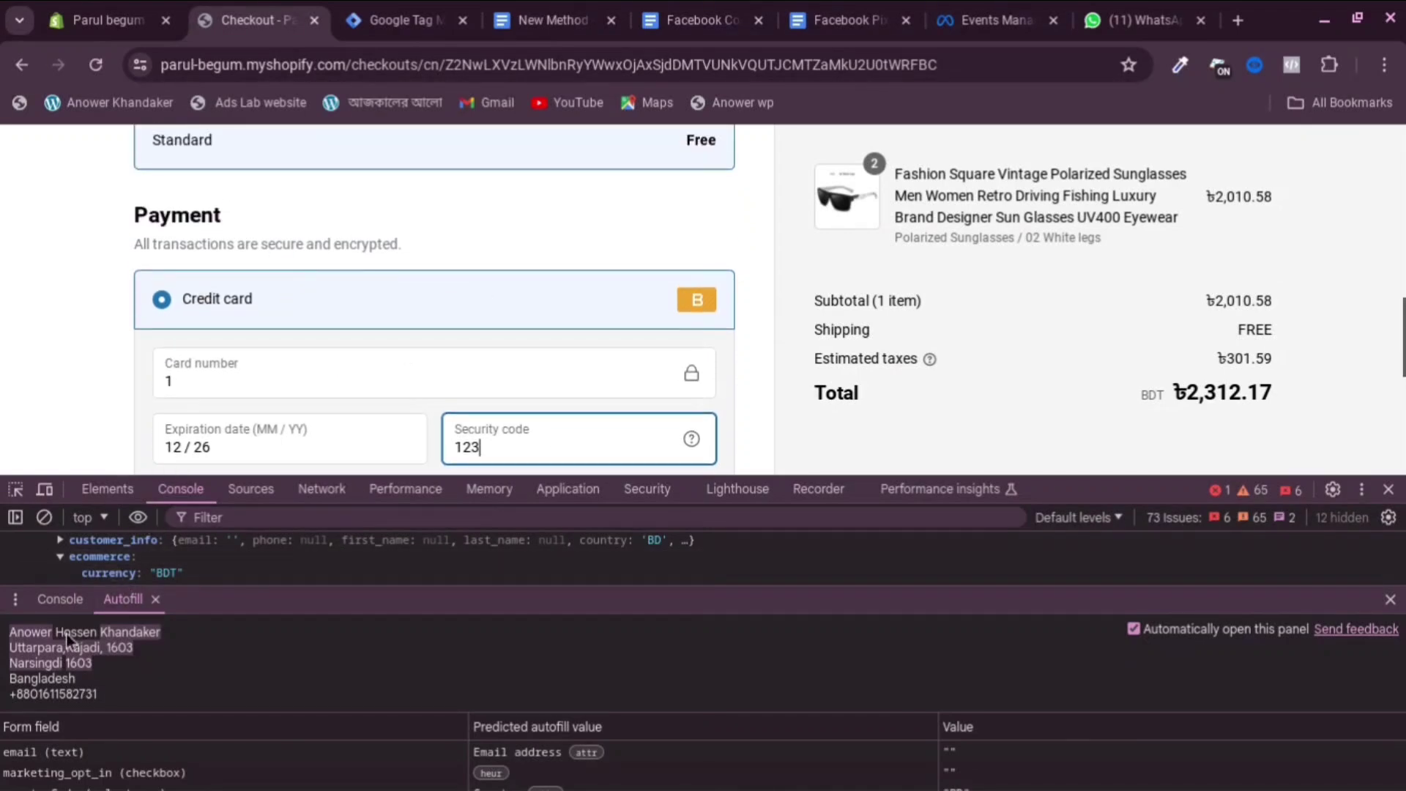
click(1390, 599)
scroll(810, 430, down, 4)
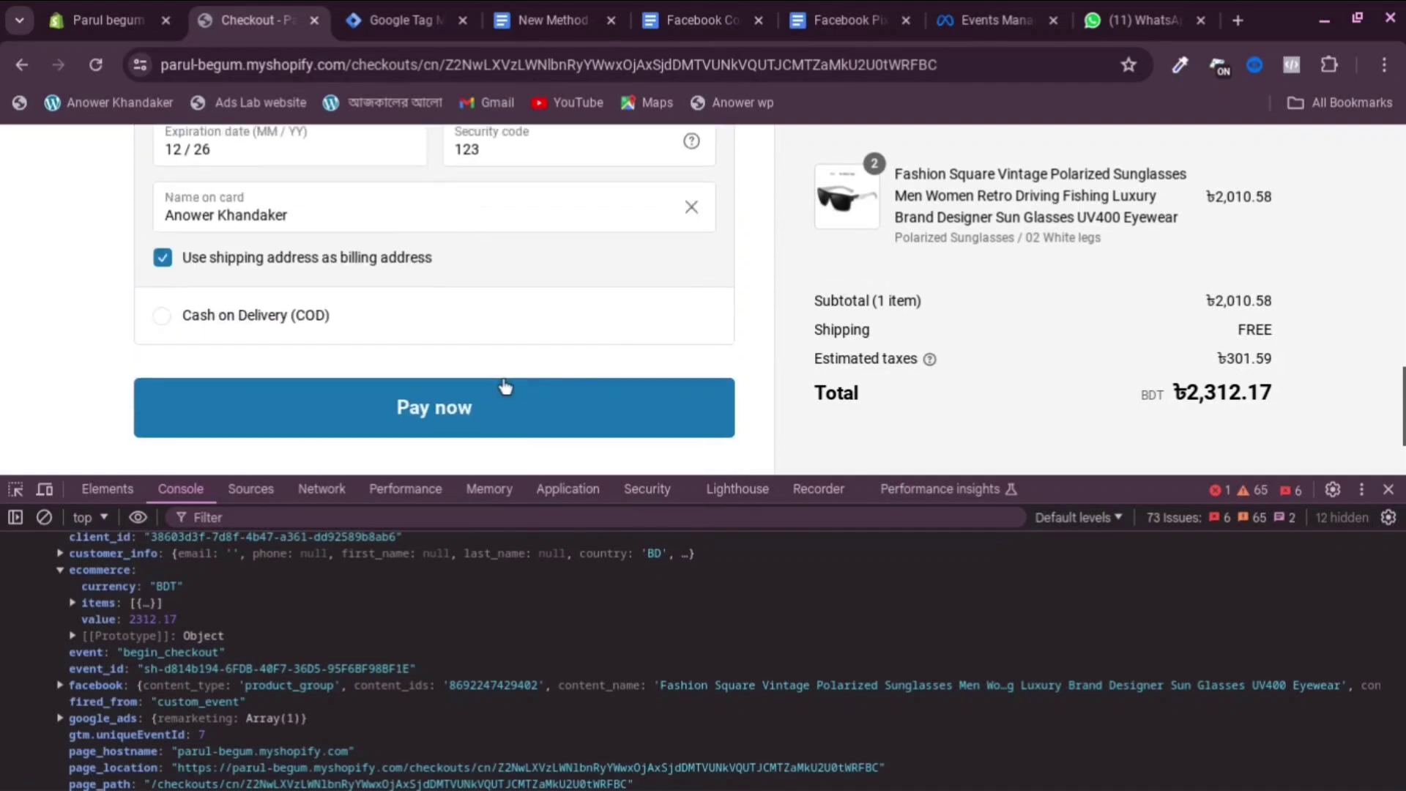
scroll(505, 386, down, 2)
scroll(477, 290, up, 4)
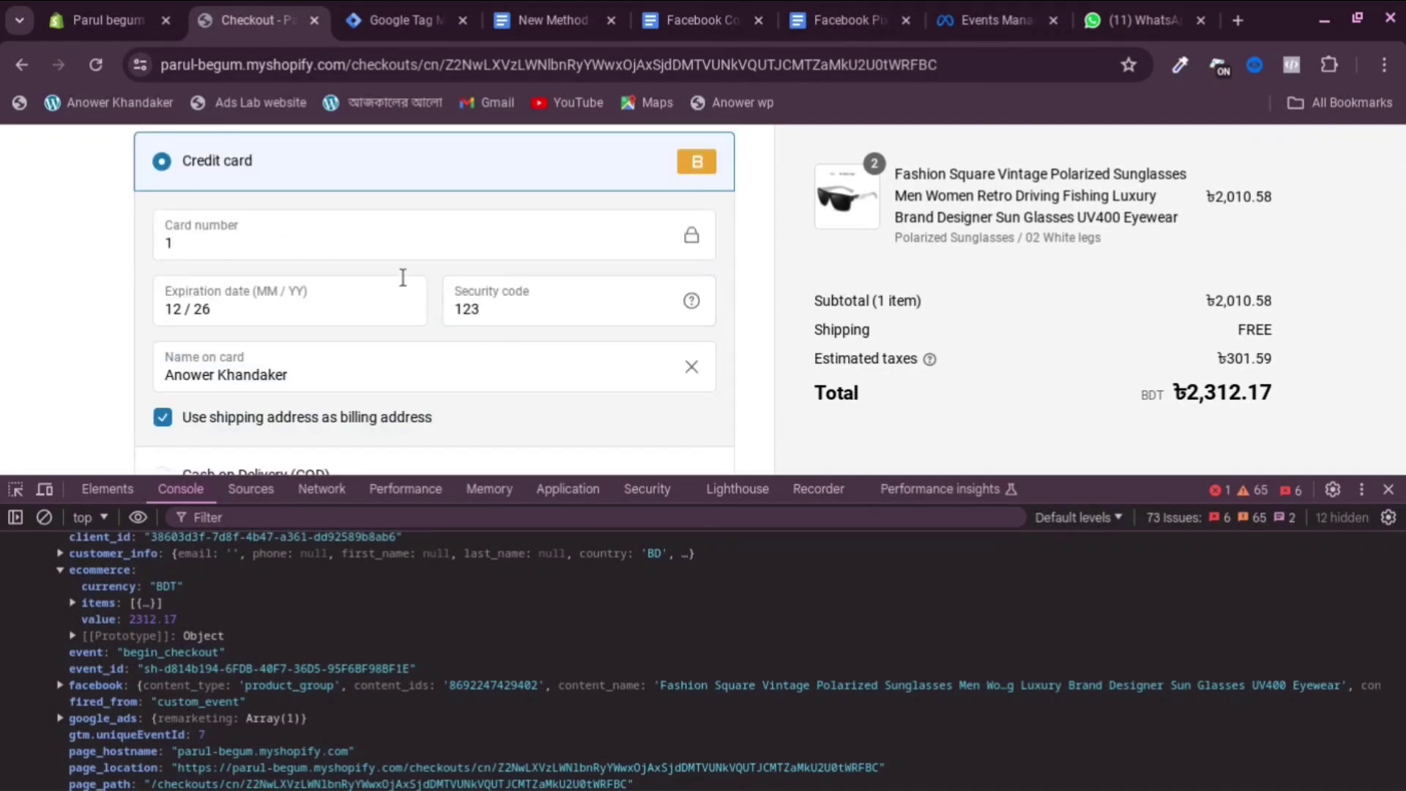
scroll(454, 293, down, 4)
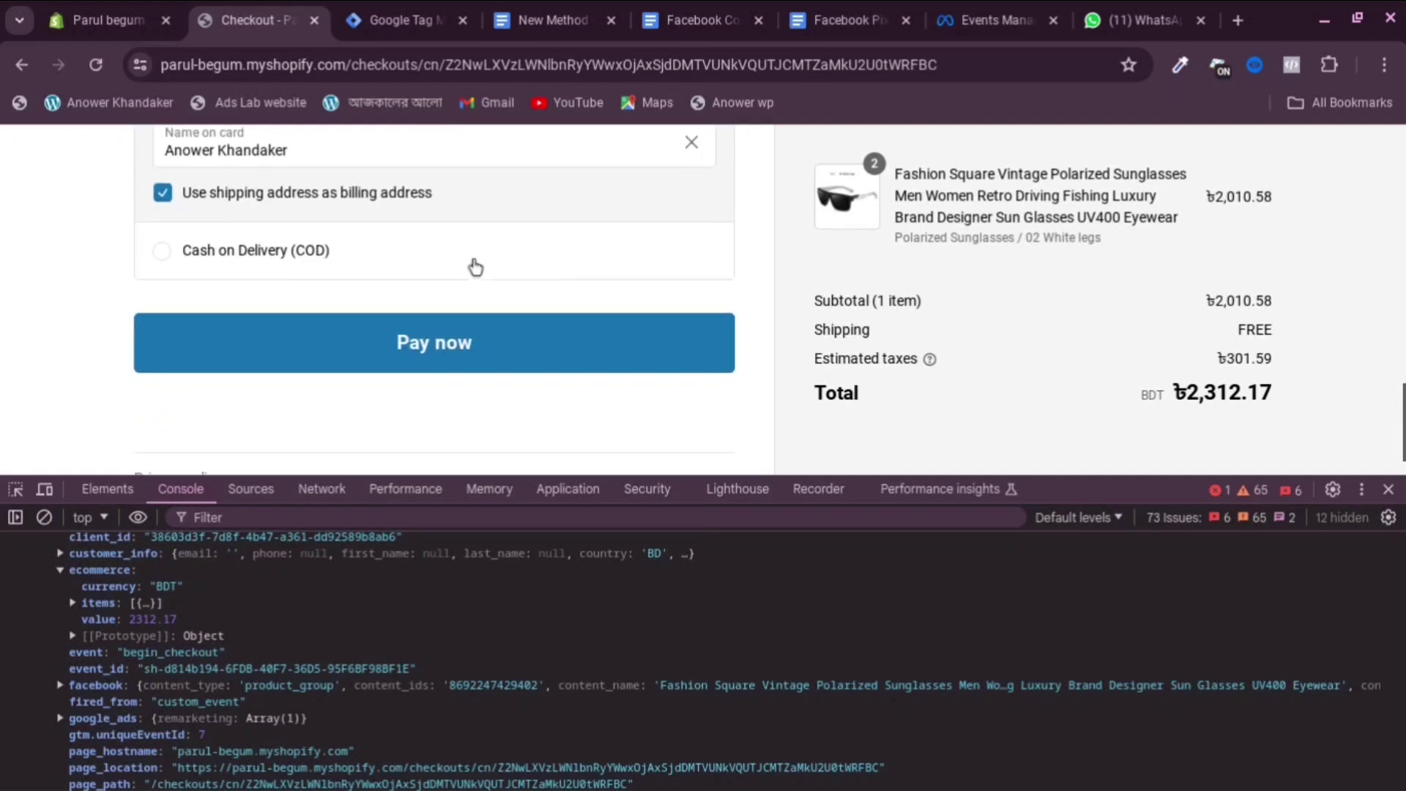
click(429, 344)
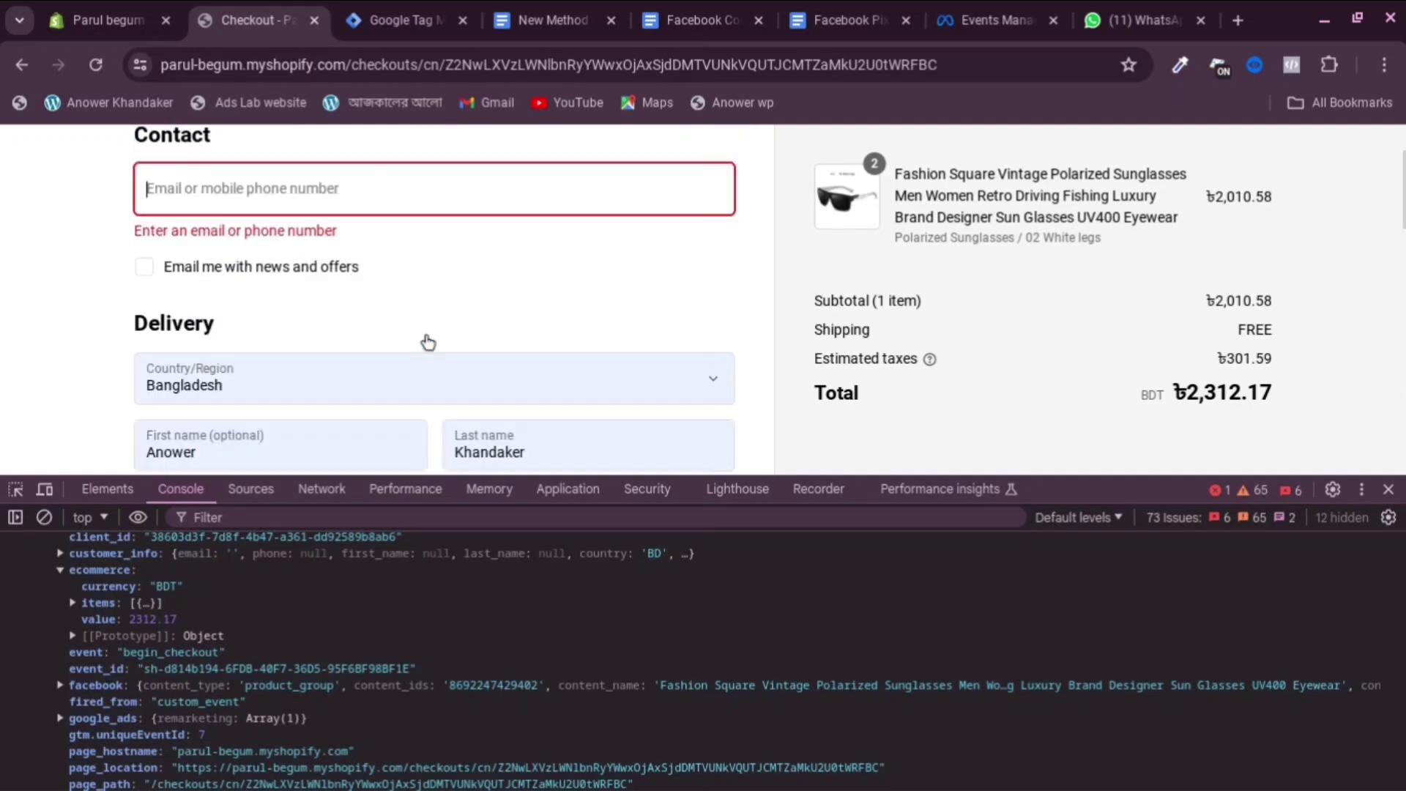
Fill in the contact e-mail from the saved suggestions and submit the order for payment.
click(257, 188)
click(330, 285)
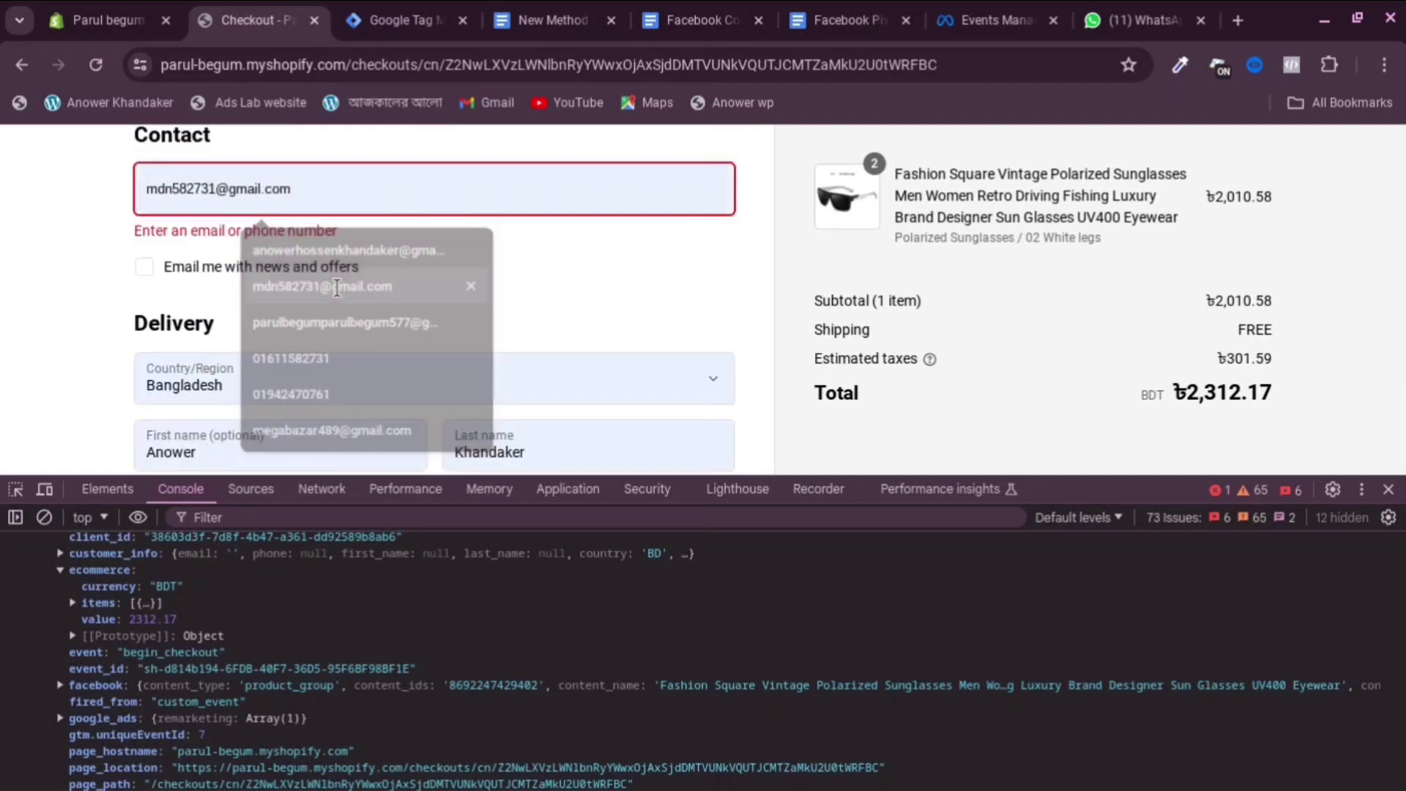
scroll(523, 296, down, 5)
scroll(523, 296, down, 8)
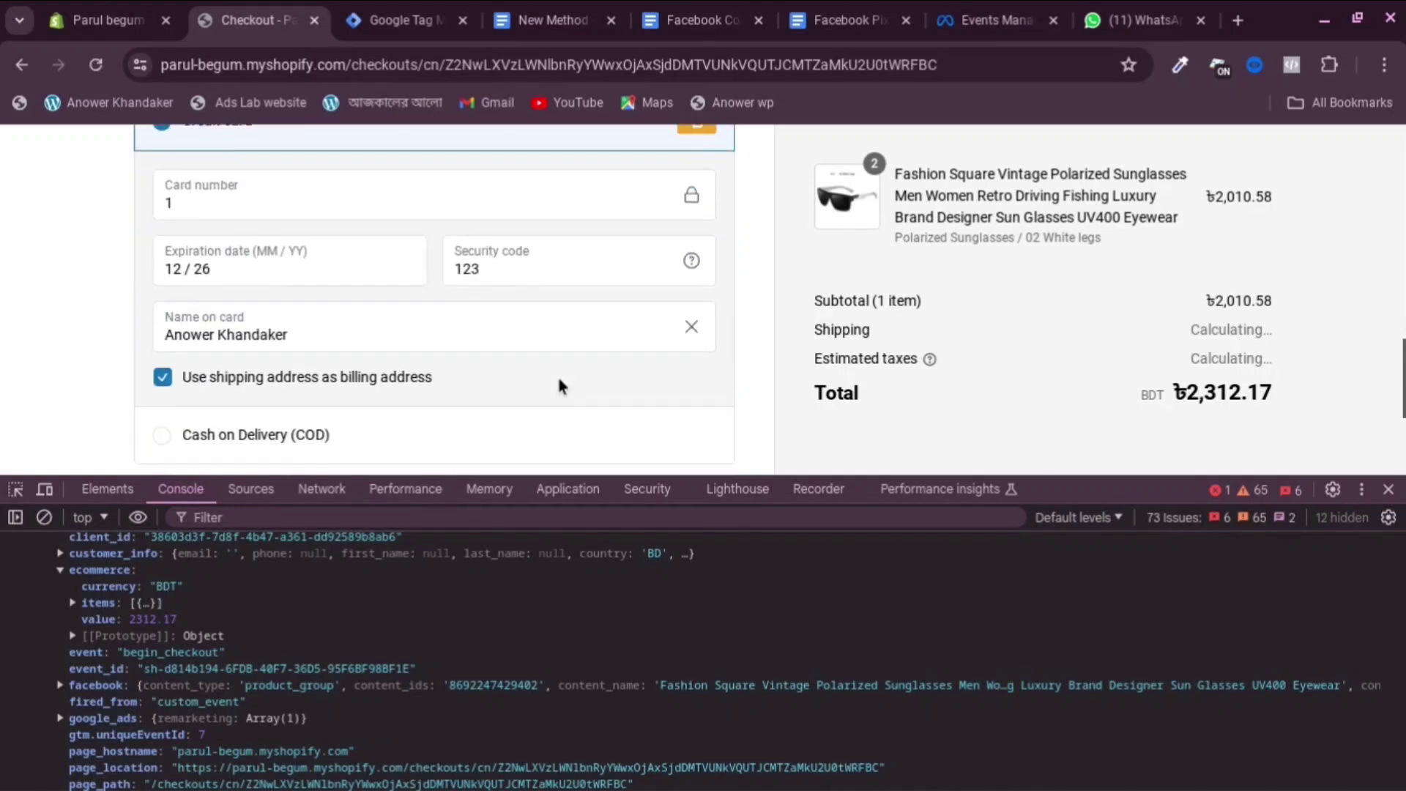
click(468, 313)
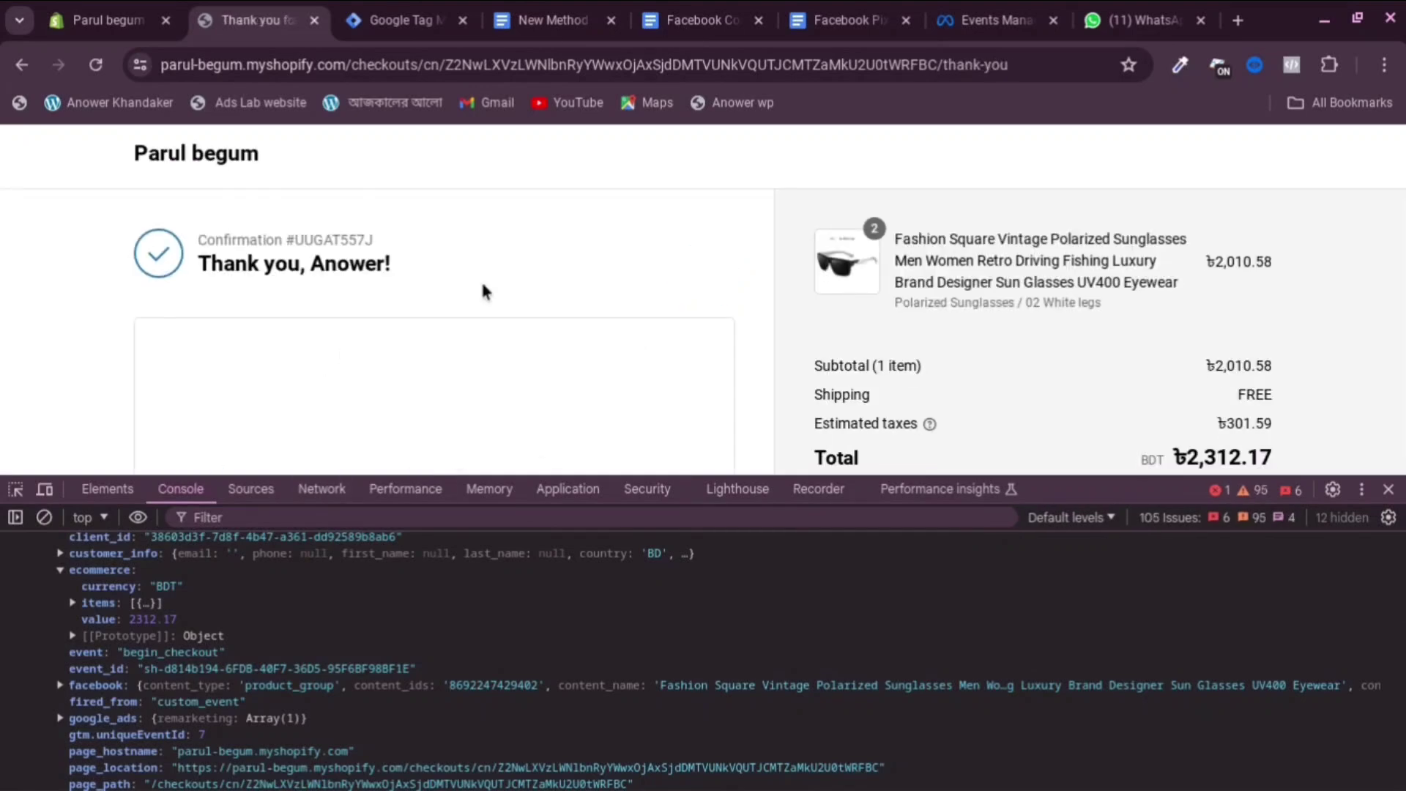
Expand the purchase event's dataLayer in the Console and examine its customer, ecommerce and ad platform fields.
scroll(490, 286, down, 3)
scroll(483, 293, down, 4)
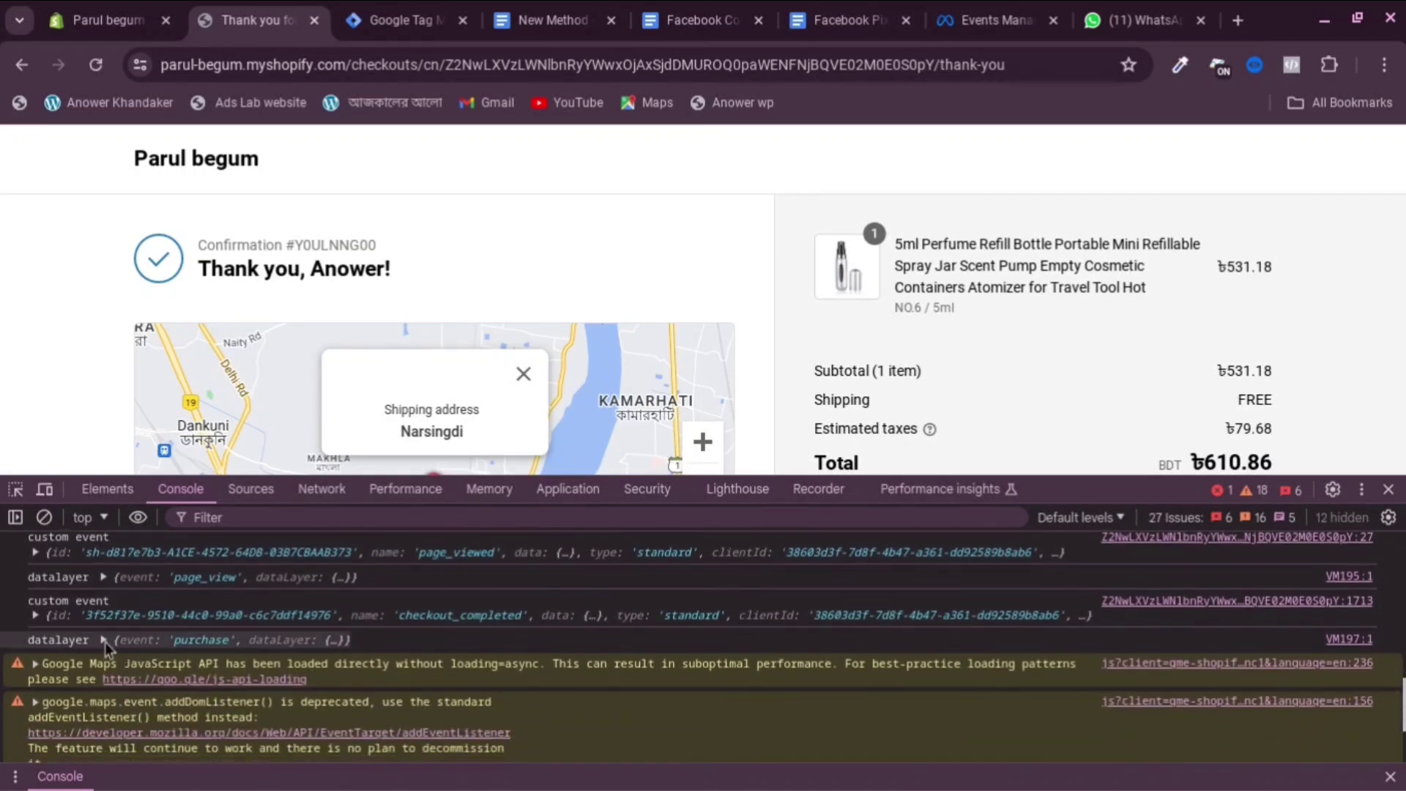
click(103, 639)
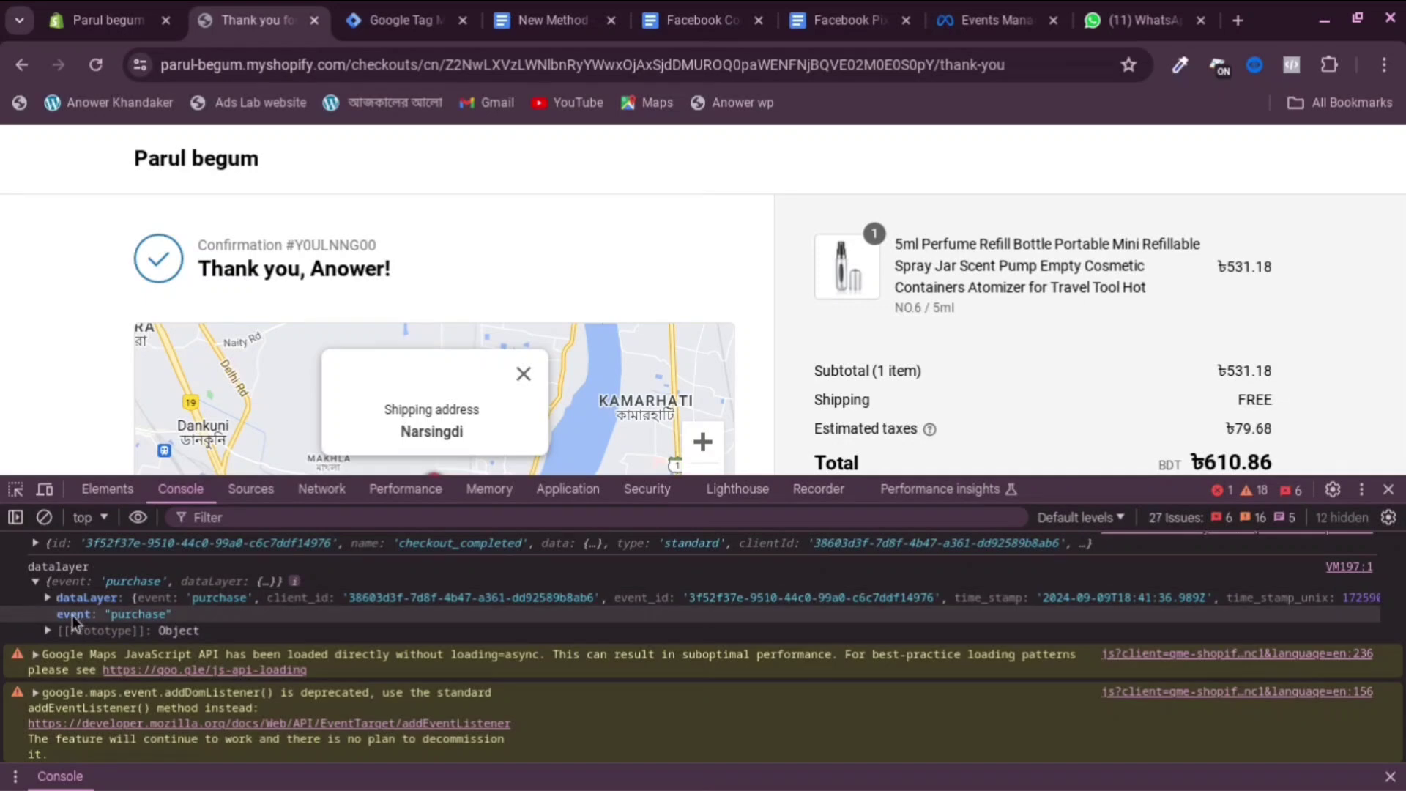
click(48, 598)
scroll(174, 615, down, 2)
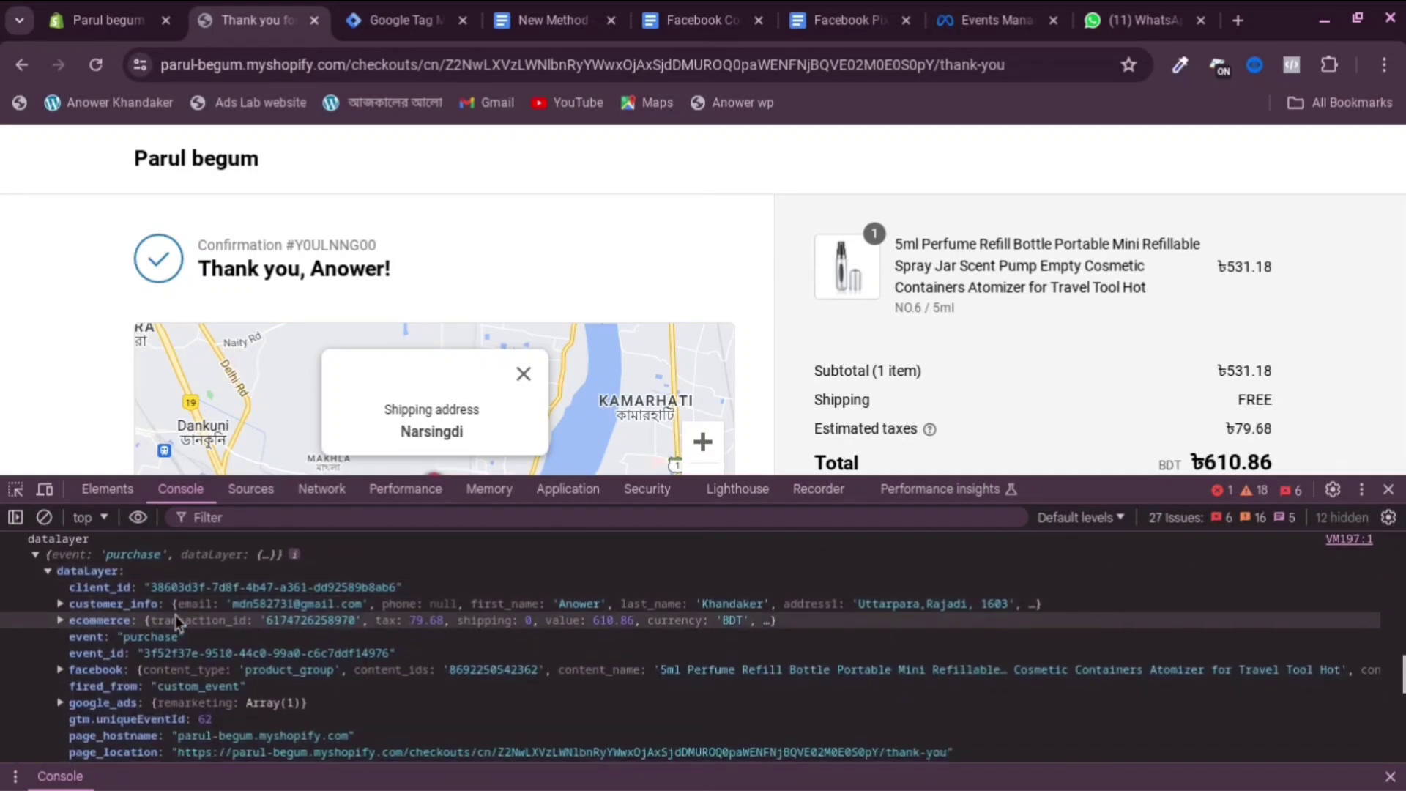
scroll(238, 639, down, 3)
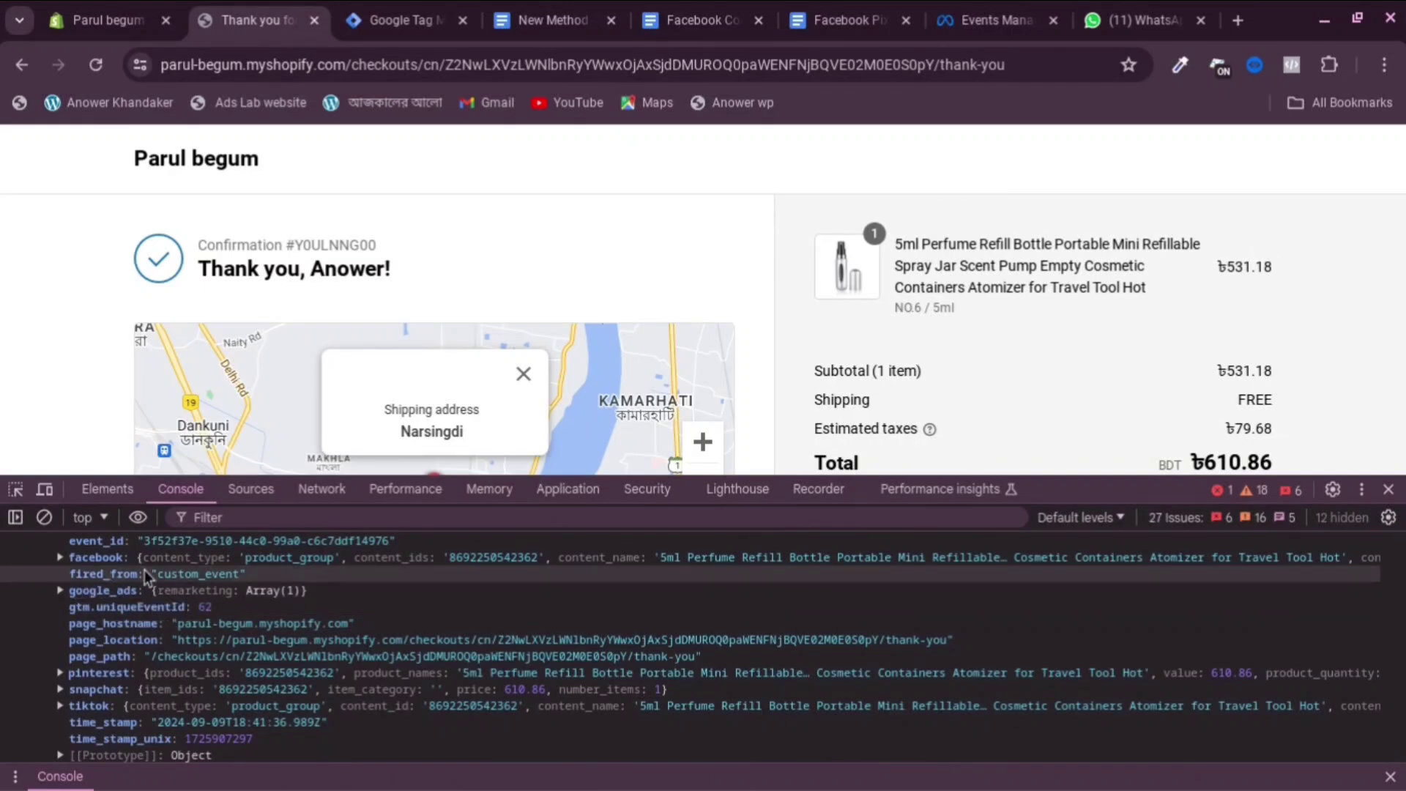
scroll(143, 570, up, 3)
scroll(117, 628, down, 2)
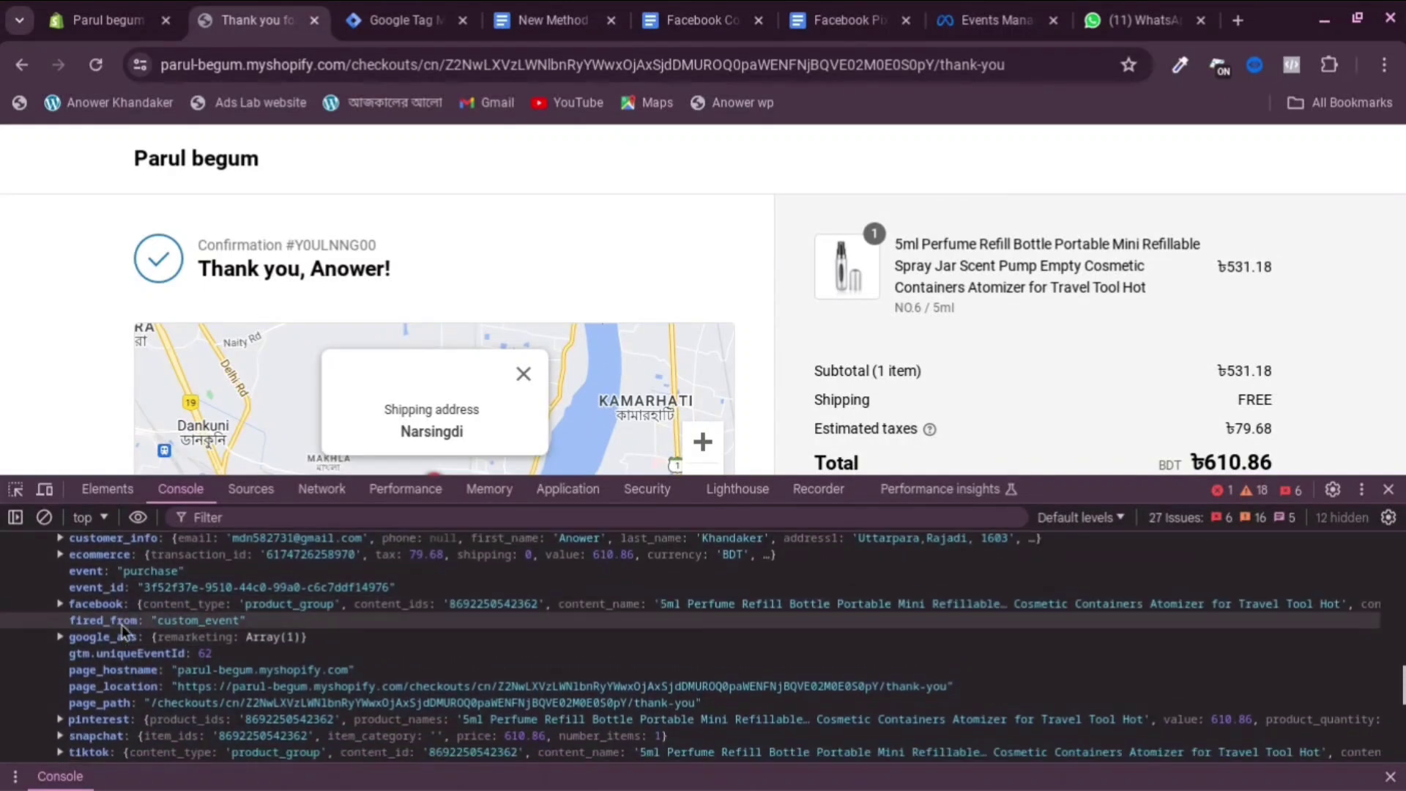